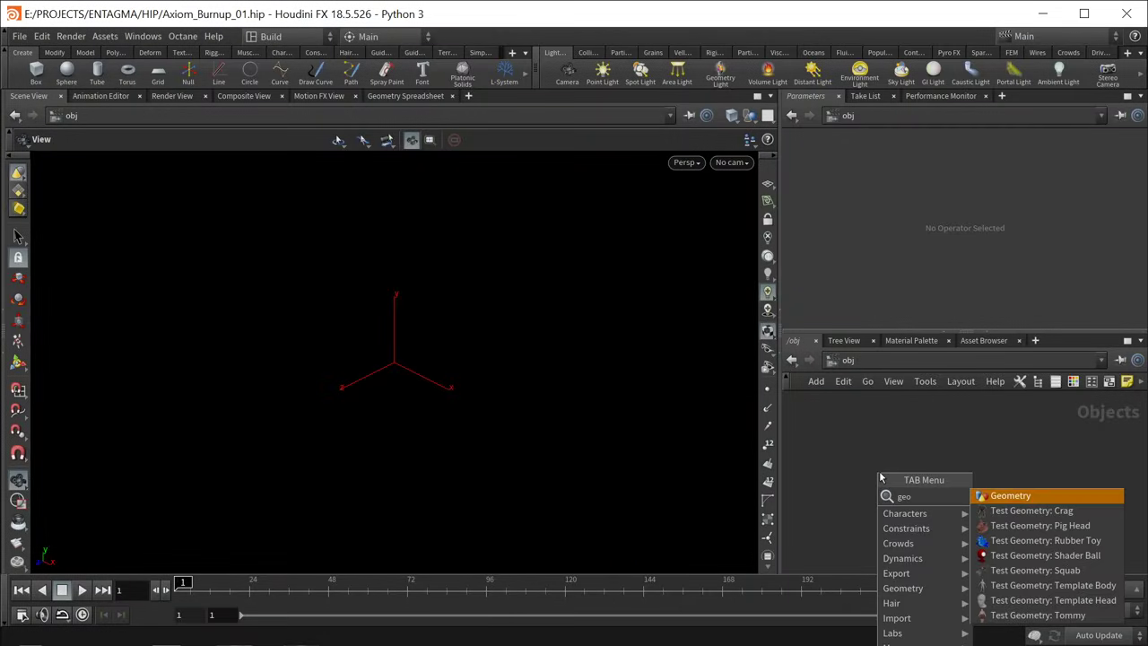
Step: Create a Geometry object, go inside its network, and enlarge the network pane slightly
click(880, 475)
key(Return)
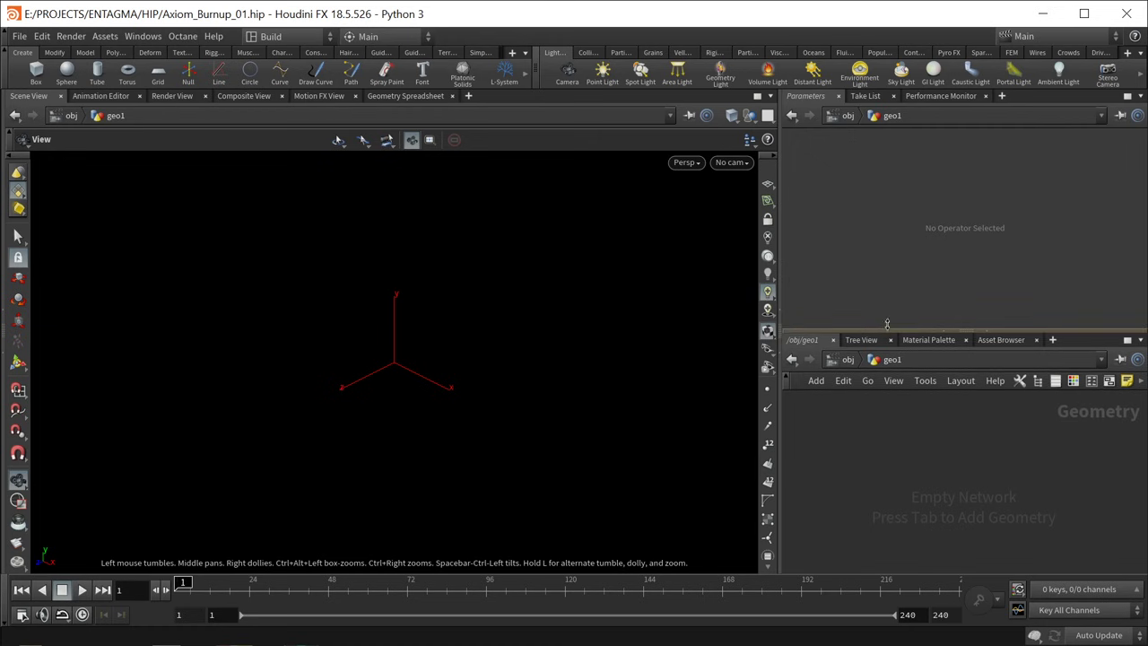
drag(888, 330, 886, 308)
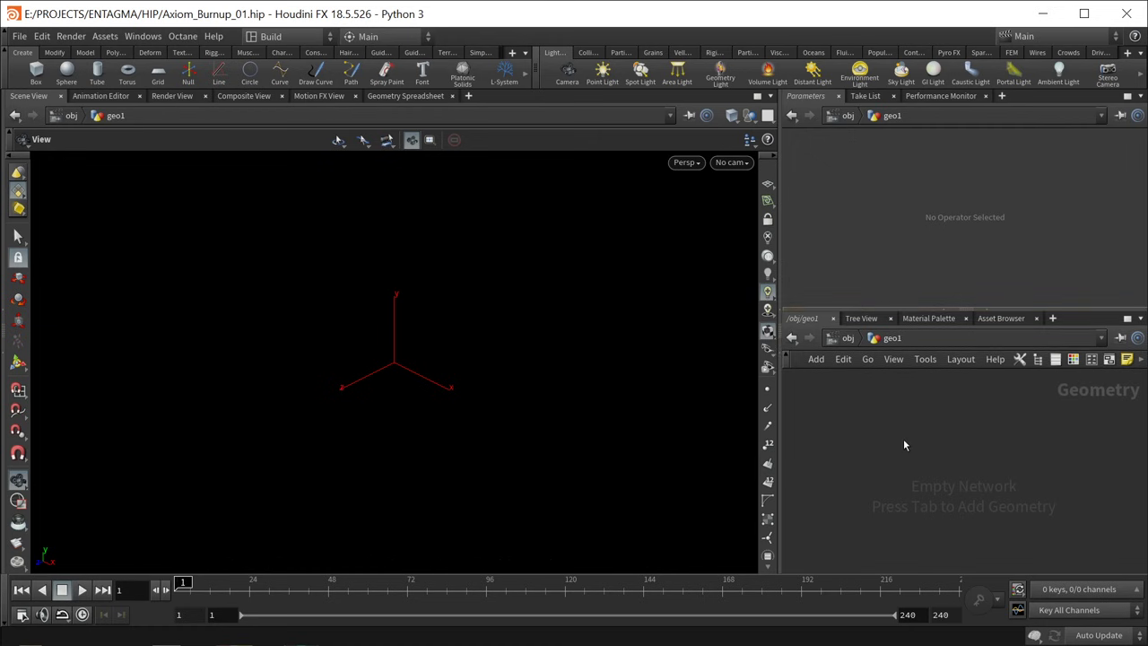
Step: Add a File node and load entagma_N_01.ai from the project's HIP folder as its geometry file
key(Tab)
key(Escape)
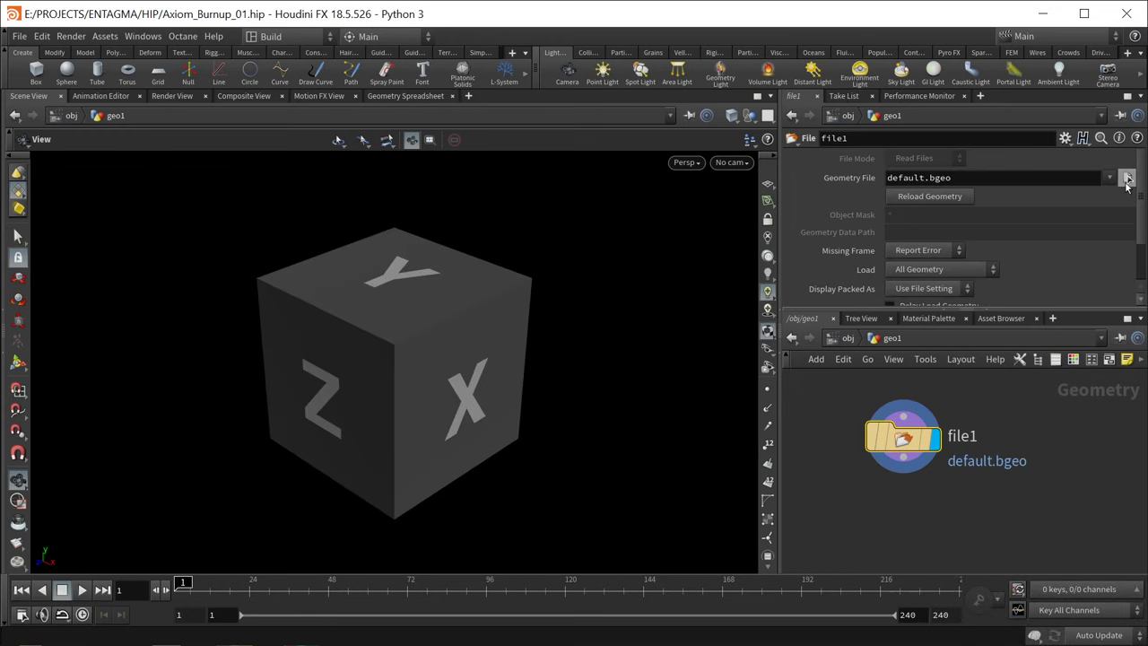
click(1127, 178)
click(978, 441)
click(865, 487)
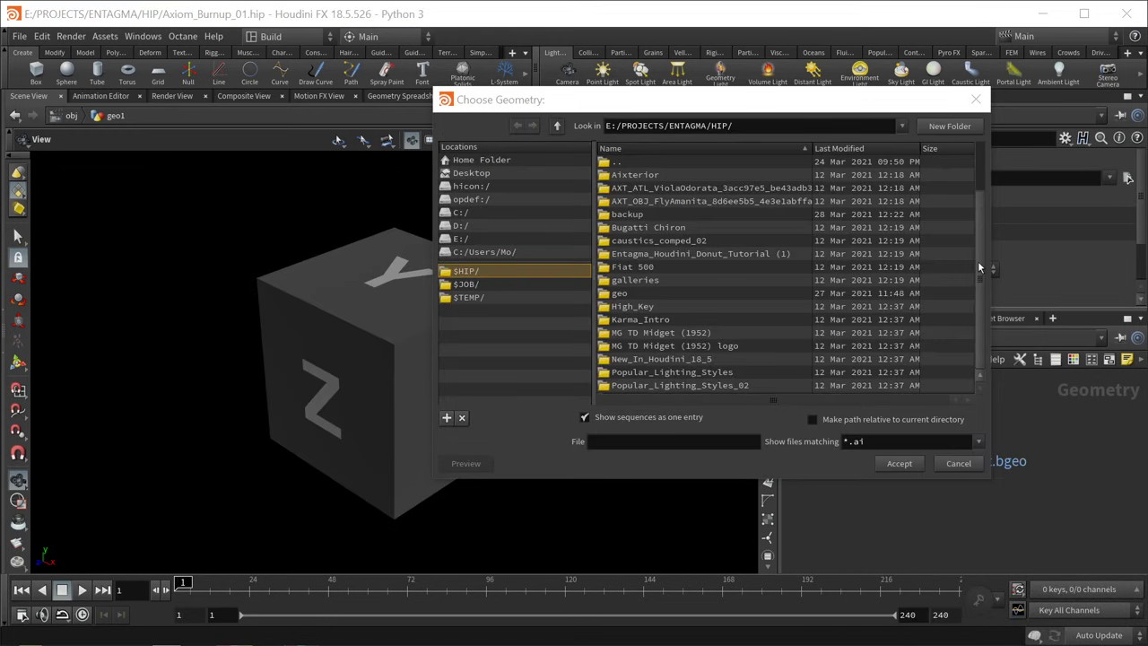
scroll(977, 261, down, 2)
double_click(664, 385)
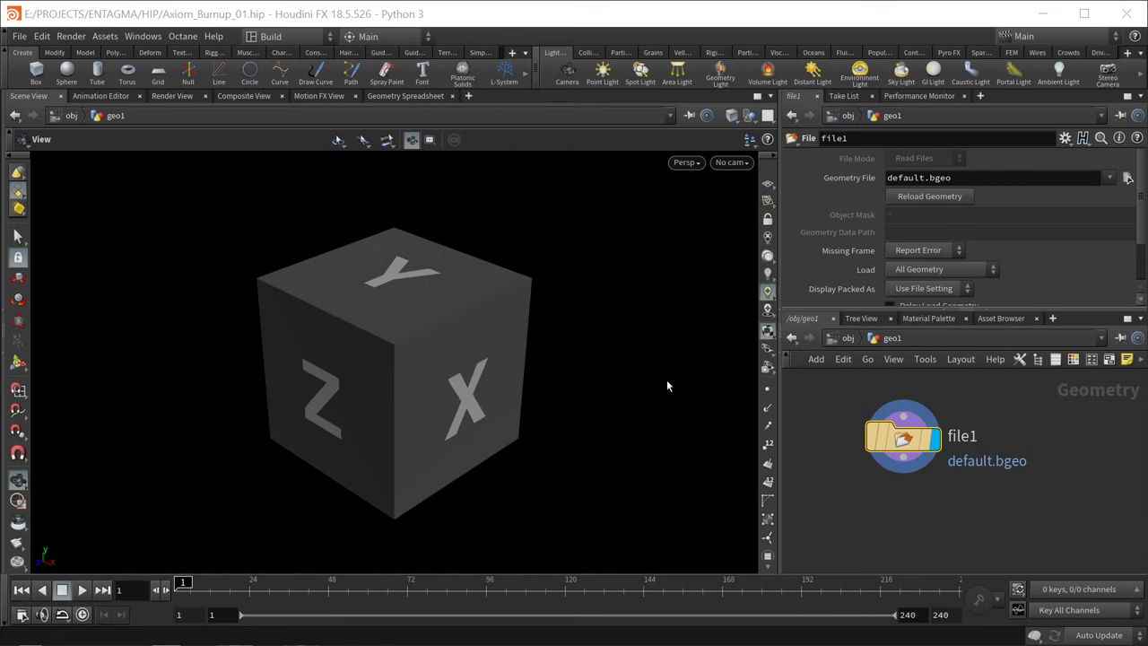
Step: Add a Match Size node after the File node, with Scale to Fit and Uniform Scale enabled
key(Tab)
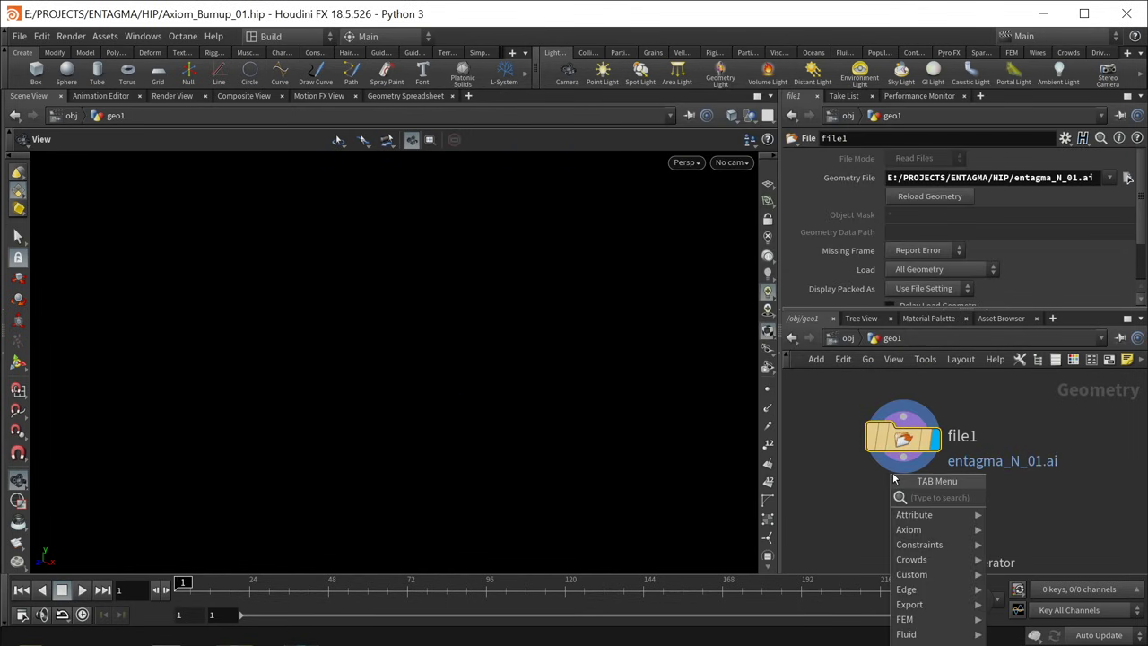
text(match)
key(Down)
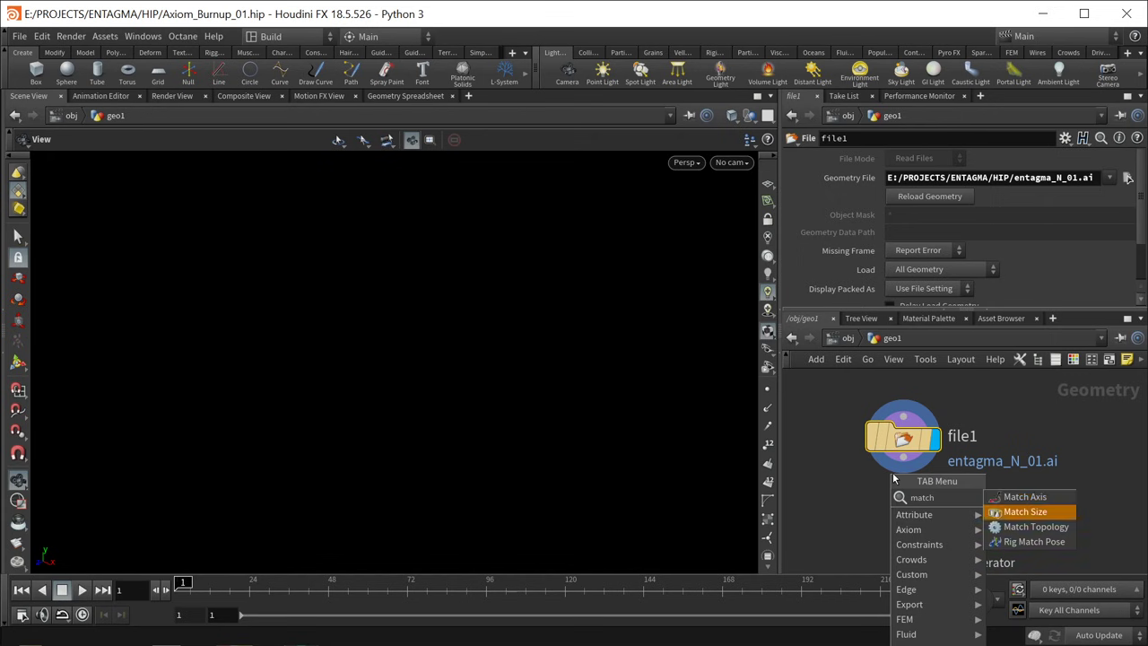
key(Return)
click(896, 277)
scroll(1144, 258, down, 2)
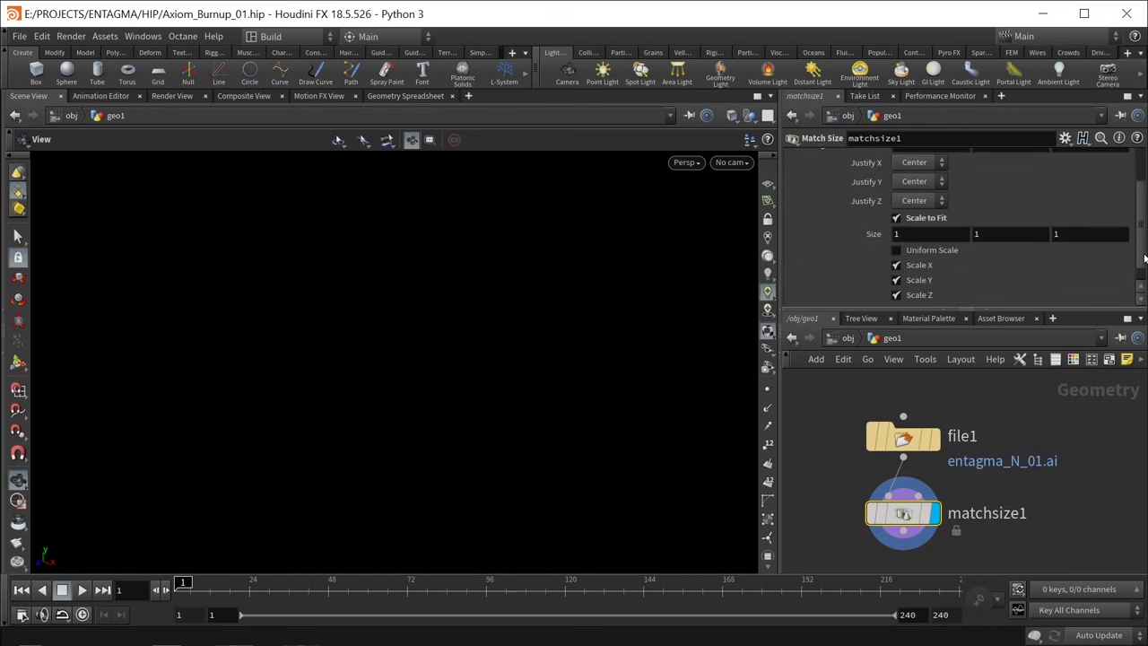
click(932, 253)
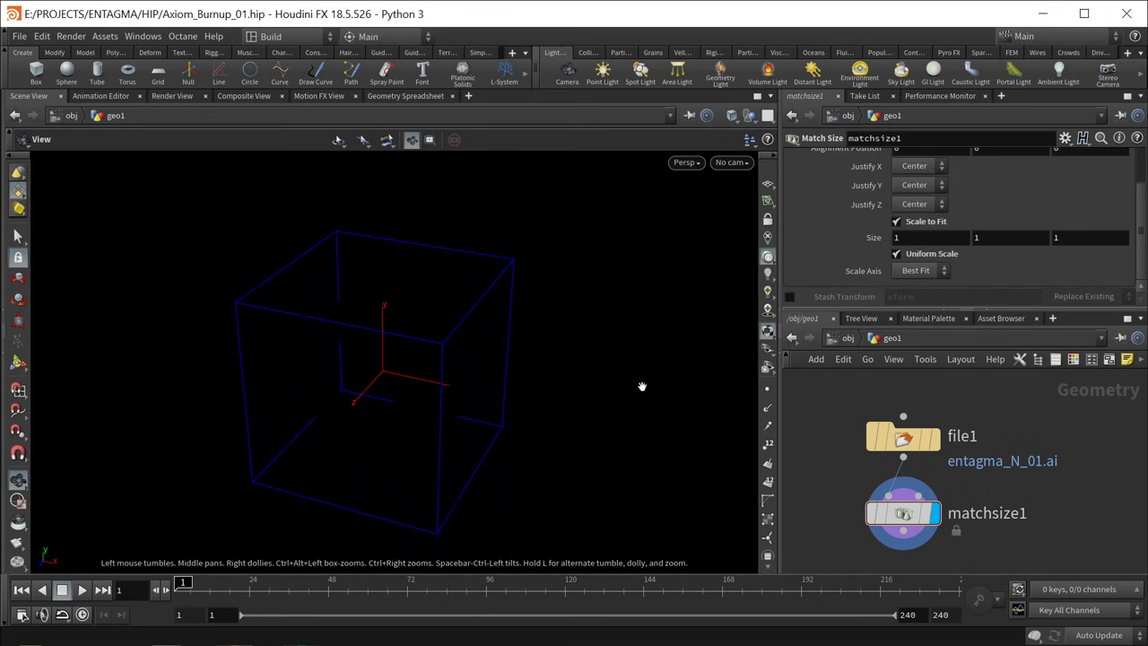
Step: Set the viewport background color scheme to Light and orbit to a front view of the letter
key(d)
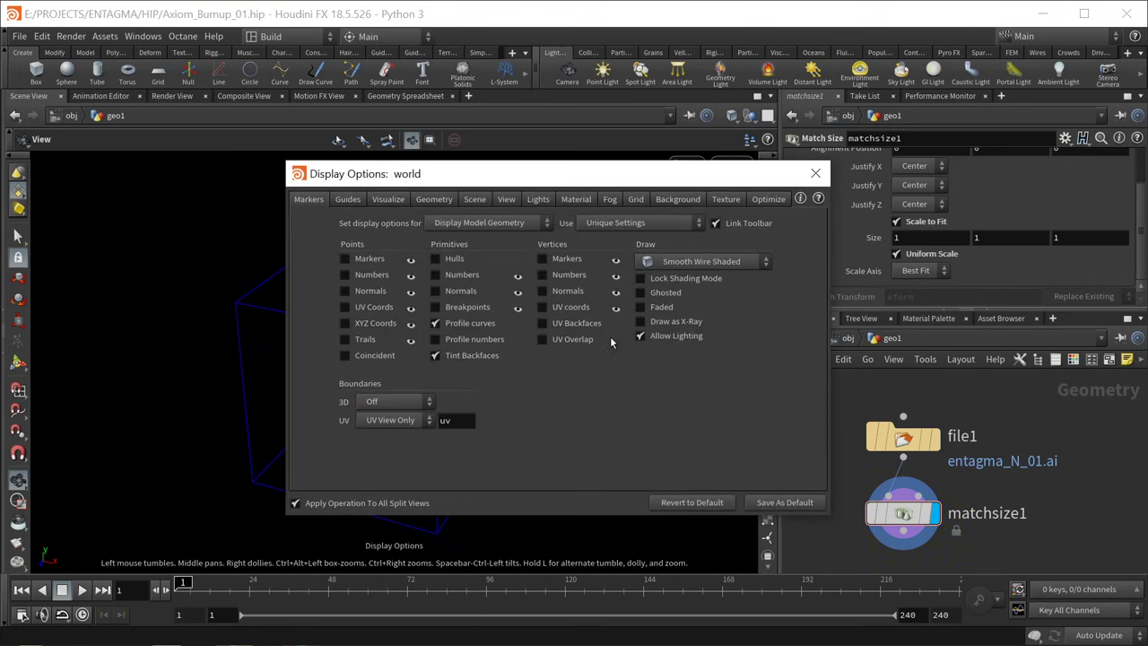
click(684, 202)
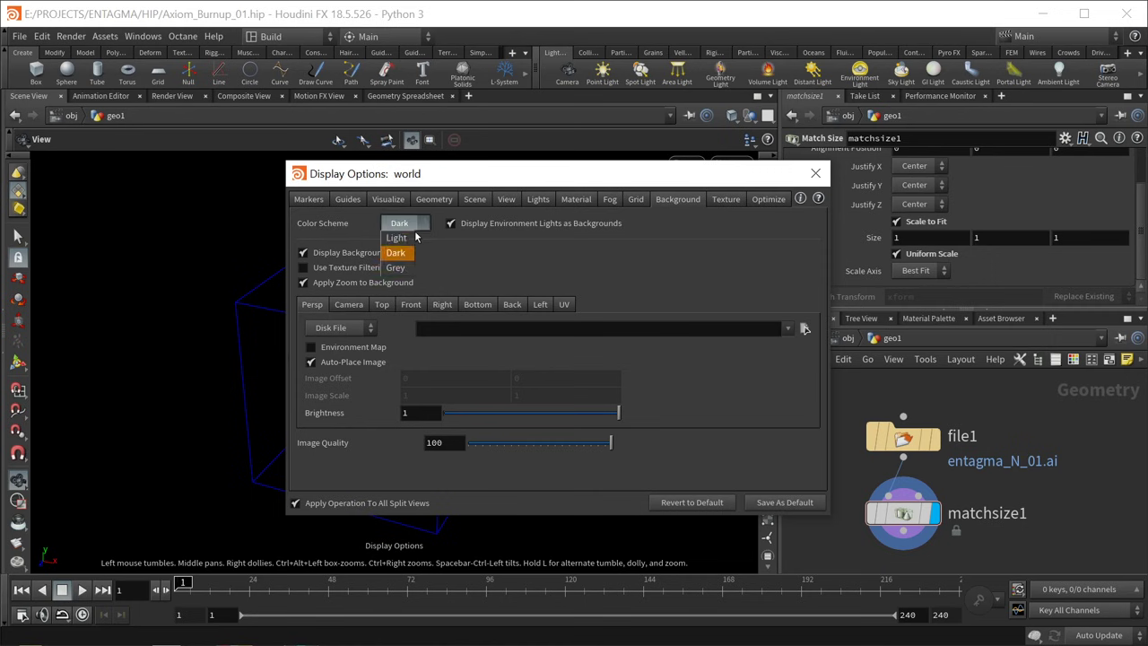
click(415, 237)
click(815, 173)
drag(482, 341, 451, 313)
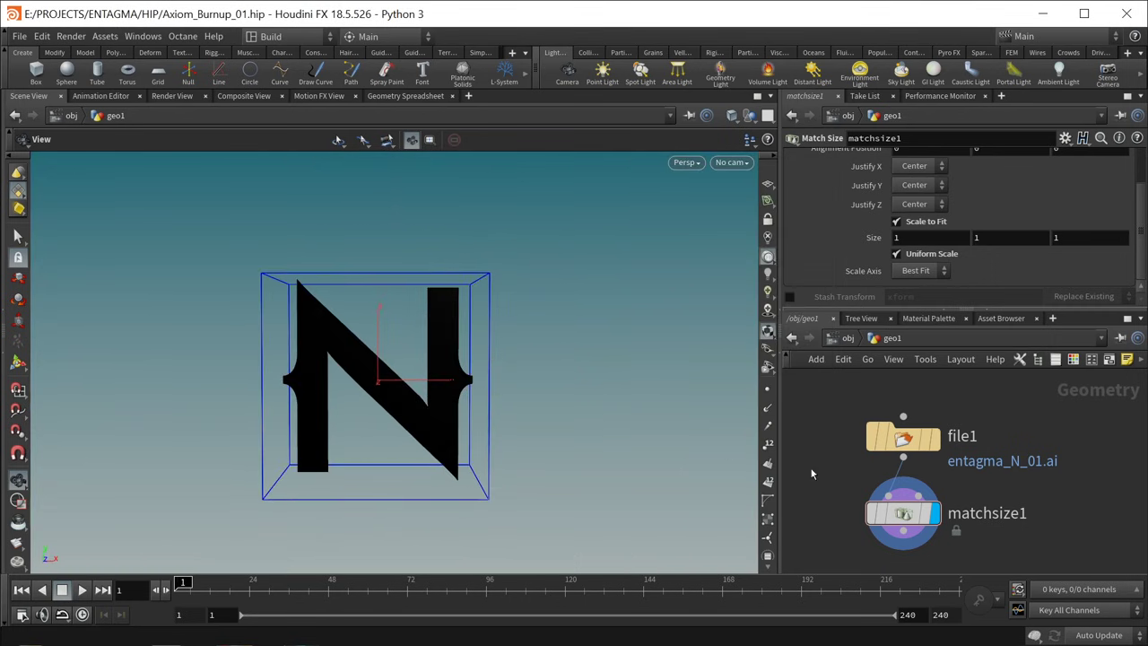
Step: Turn off the network overview map
scroll(816, 479, down, 2)
scroll(850, 500, down, 2)
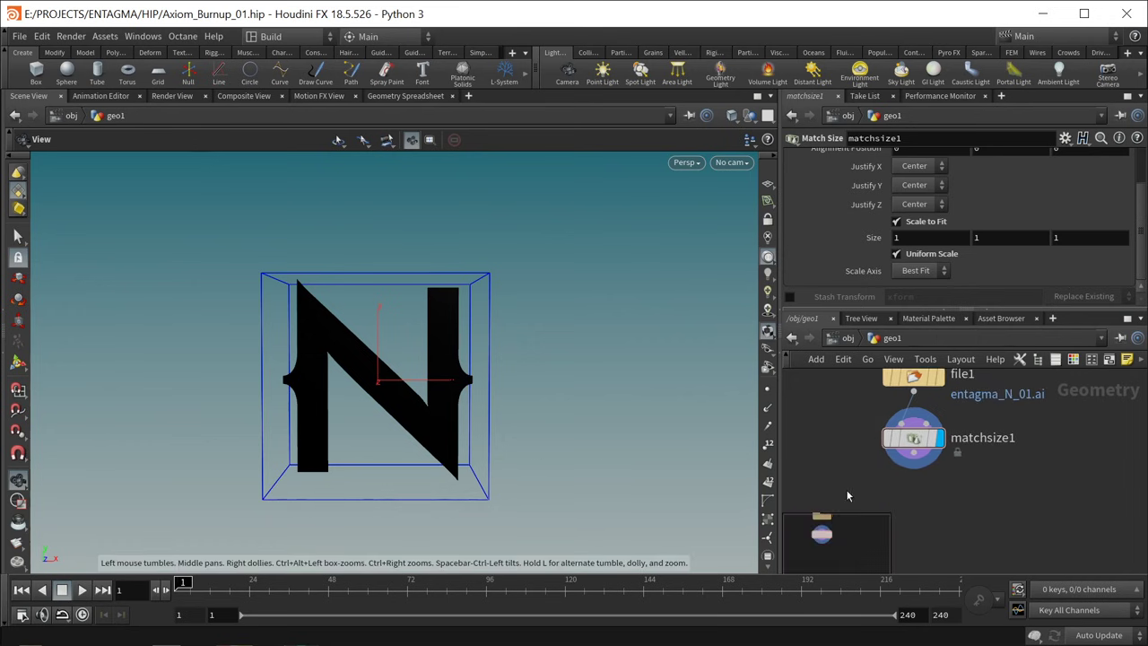
key(o)
Step: Add a Transform node after Match Size with a uniform scale of 2.5 and a Z translation of -0.3
click(912, 437)
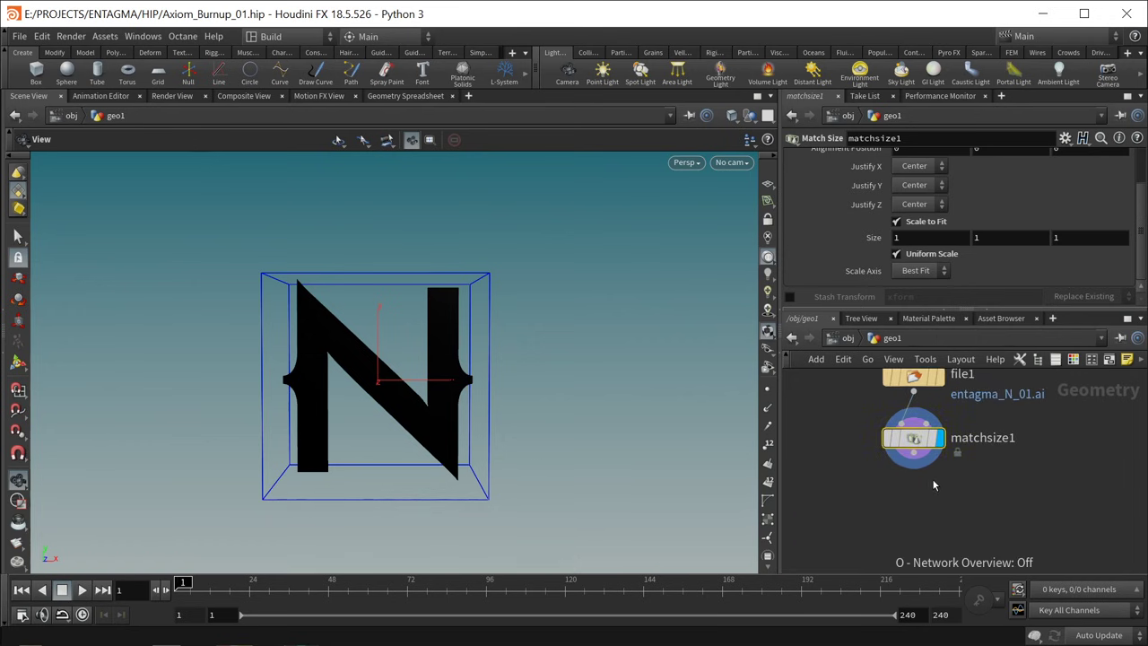
key(Tab)
text(tran)
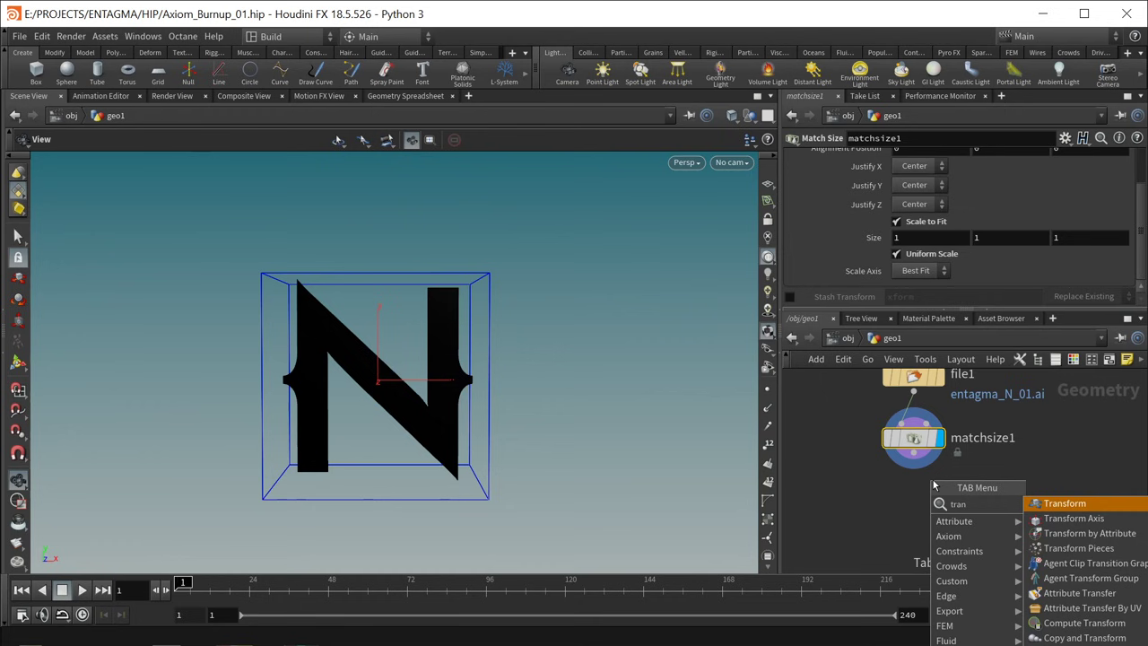
key(Return)
middle_drag(907, 286, 914, 289)
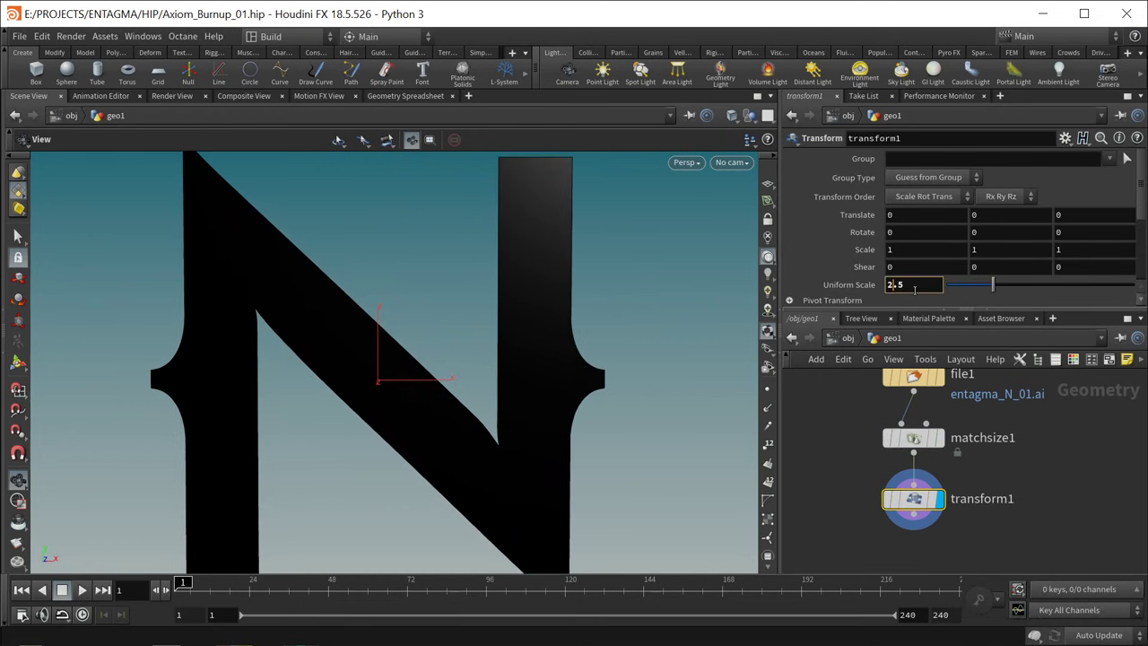
click(1088, 214)
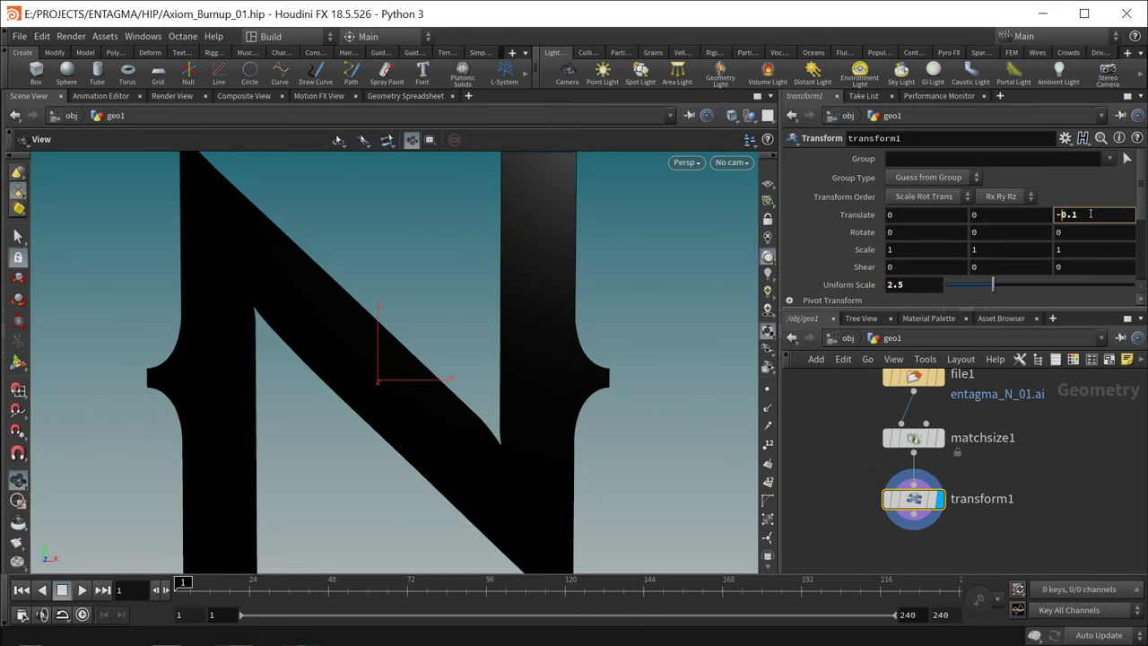
text(-0.3)
key(Return)
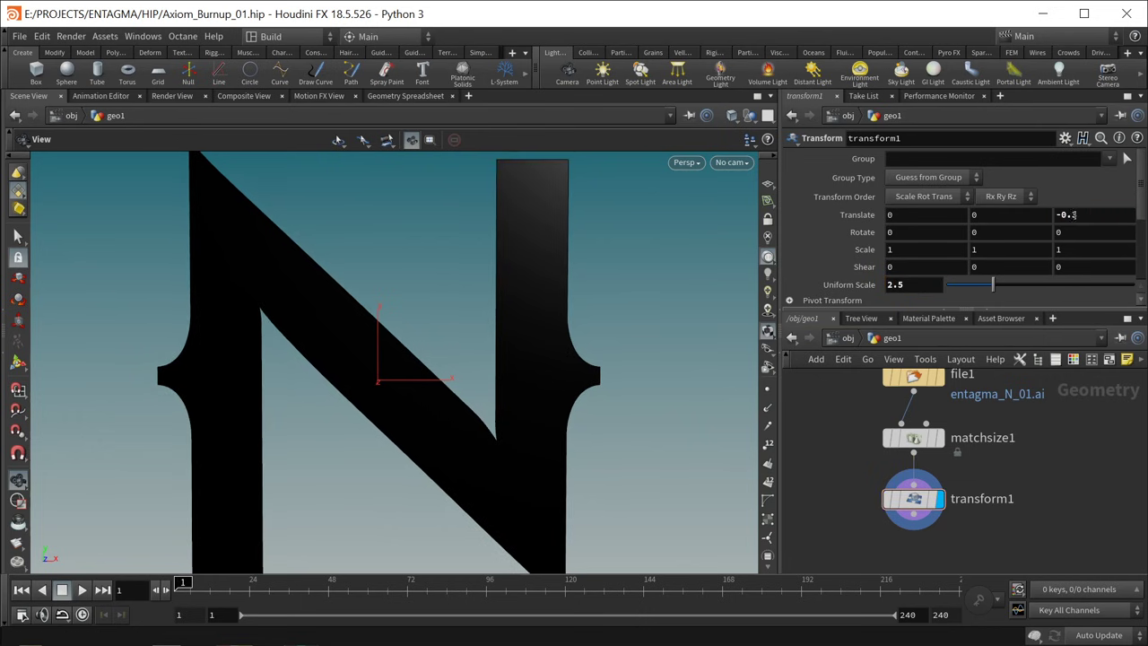
Step: Add a PolyExtrude node after the Transform and set its distance to 0.6
scroll(872, 394, up, 3)
scroll(896, 449, down, 3)
key(Tab)
text(polyex)
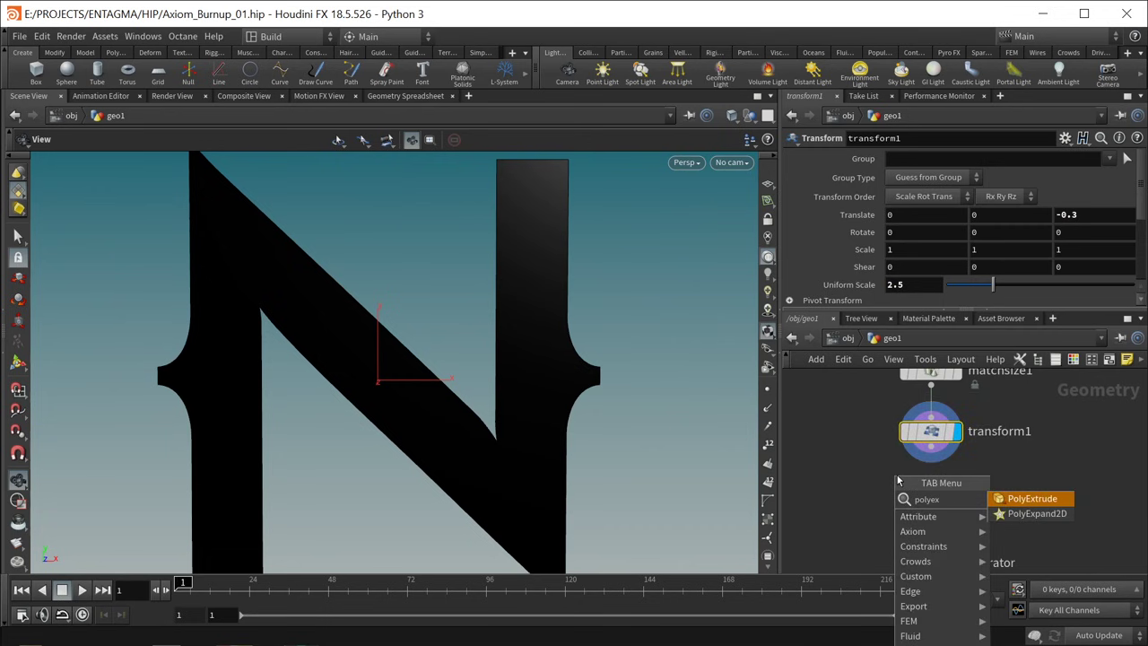
key(Return)
double_click(903, 234)
text(0.6)
key(Return)
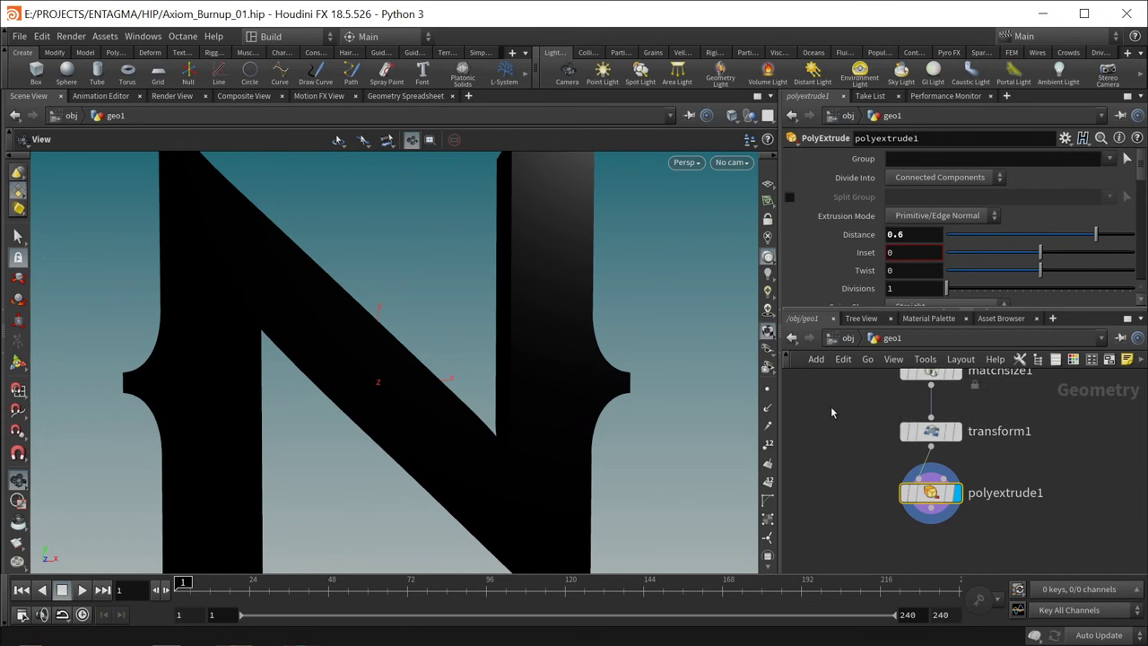
Step: Enable Output Back on the PolyExtrude node to close the rear of the letter
click(931, 430)
click(931, 492)
drag(551, 389, 519, 384)
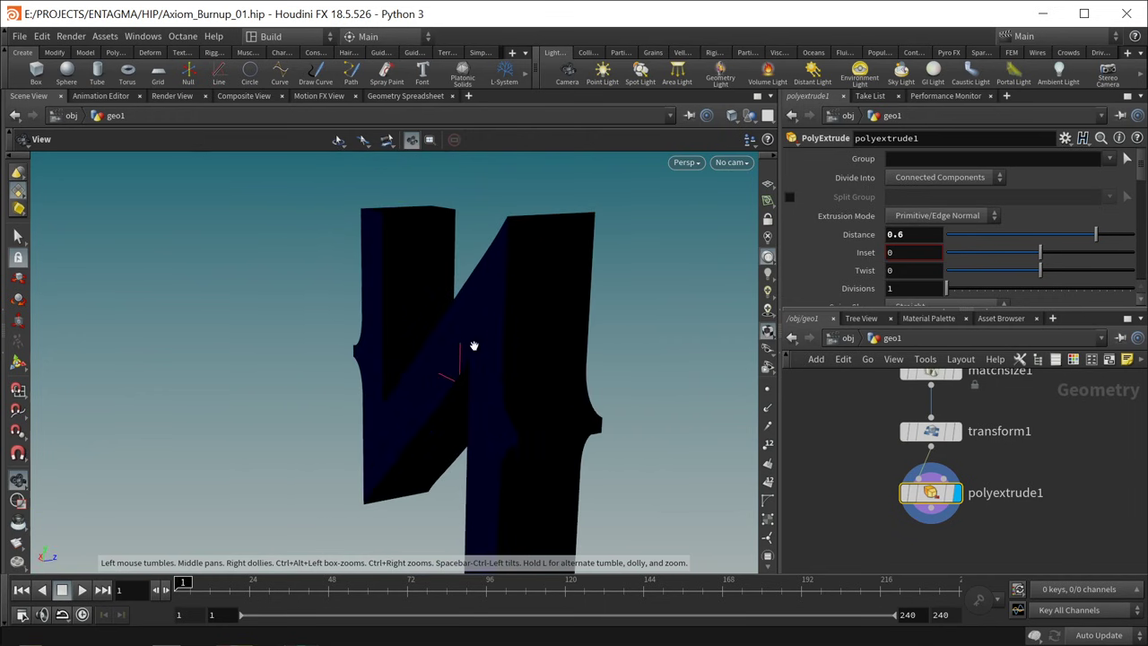
scroll(1127, 215, down, 10)
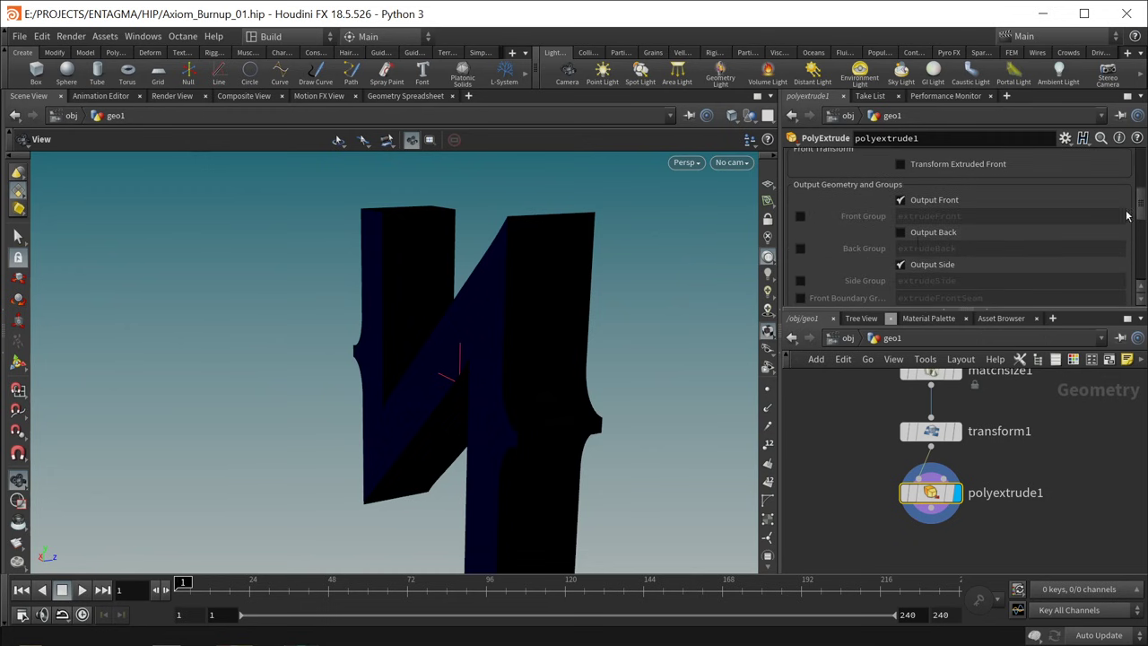
click(900, 235)
drag(574, 377, 709, 428)
Step: Enable Add Vertex Normals on the PolyExtrude node and check the letter from several sides
scroll(979, 242, down, 5)
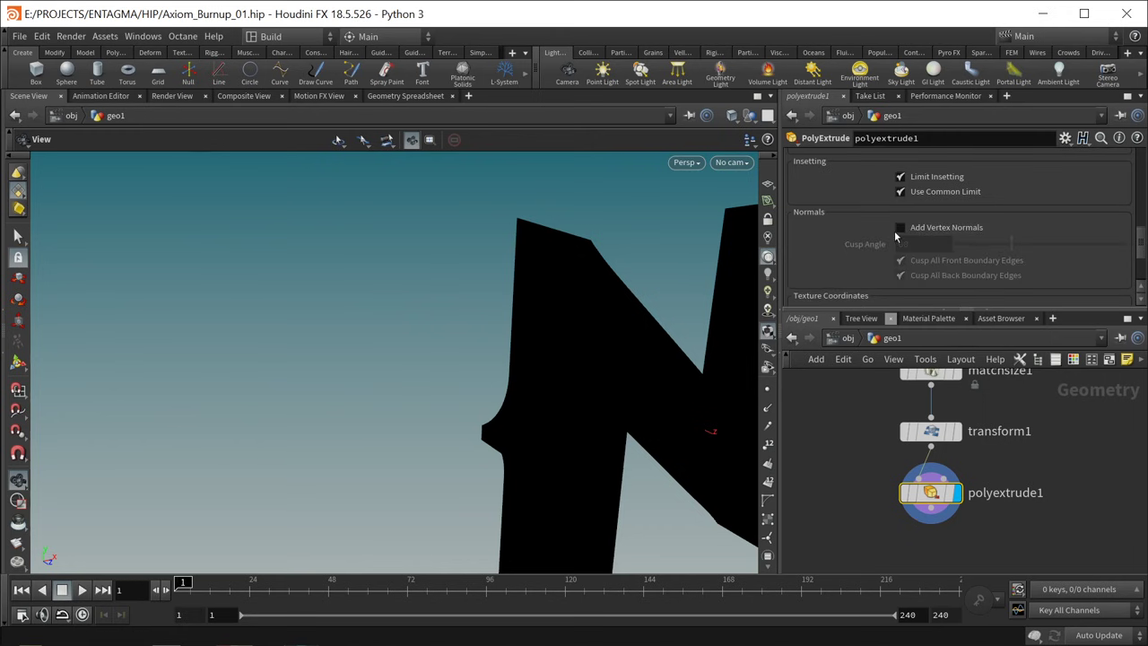
click(900, 229)
drag(606, 326, 456, 310)
drag(978, 506, 883, 443)
drag(491, 336, 590, 371)
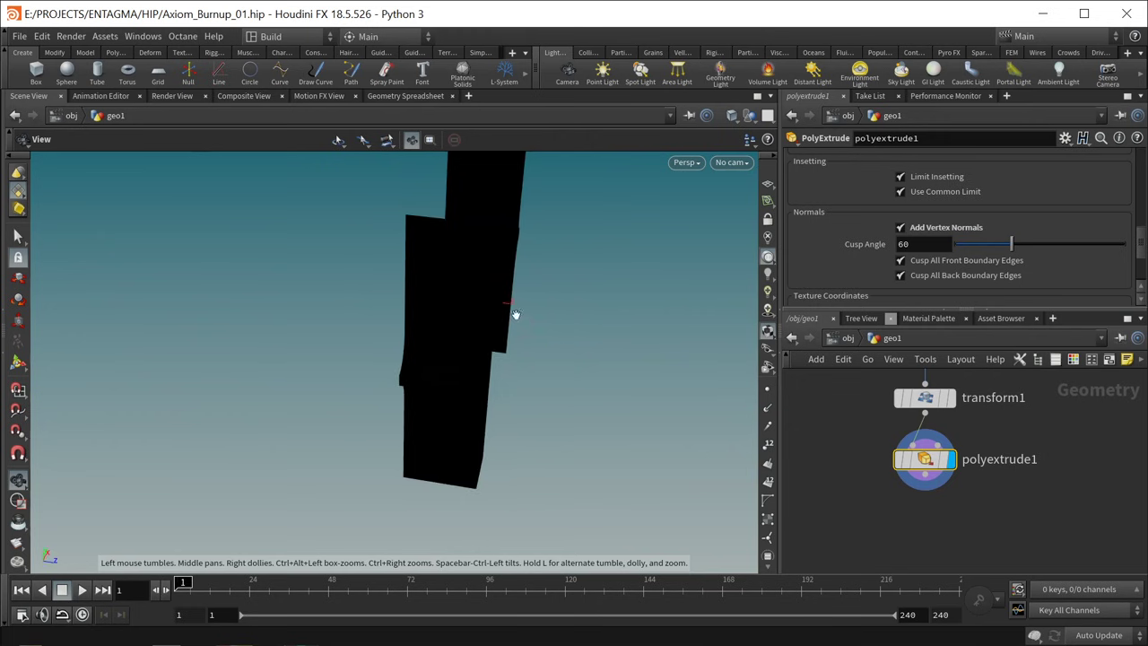
drag(413, 302, 669, 402)
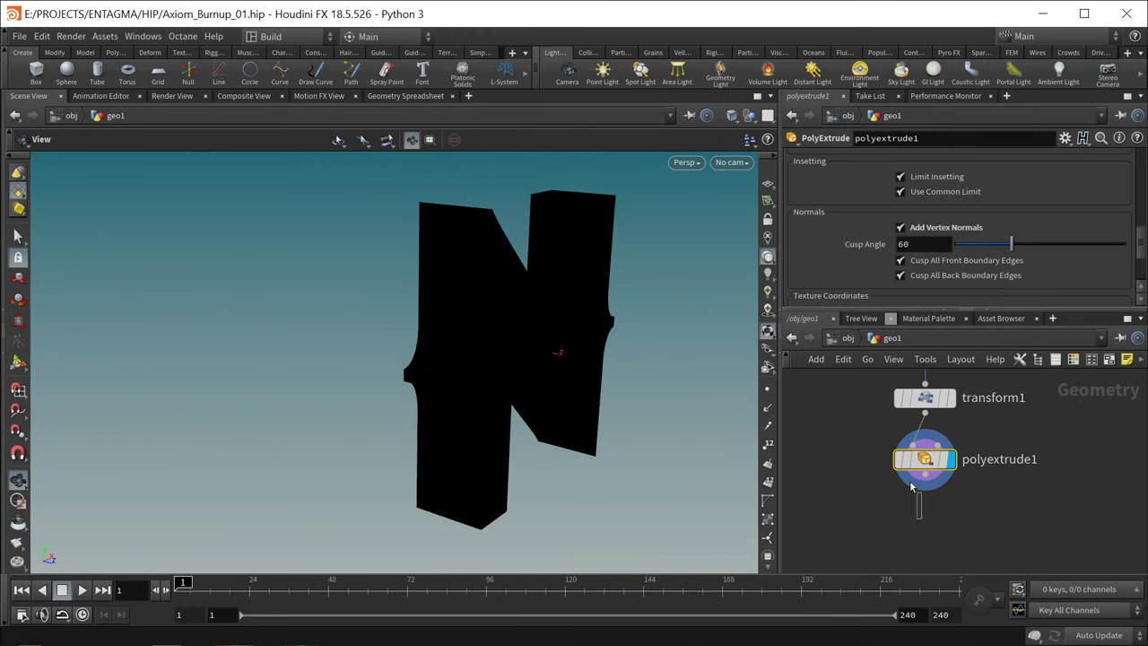
Step: Add a Fuse node after the PolyExtrude, and widen the parameter and network panes
key(Tab)
text(fuse)
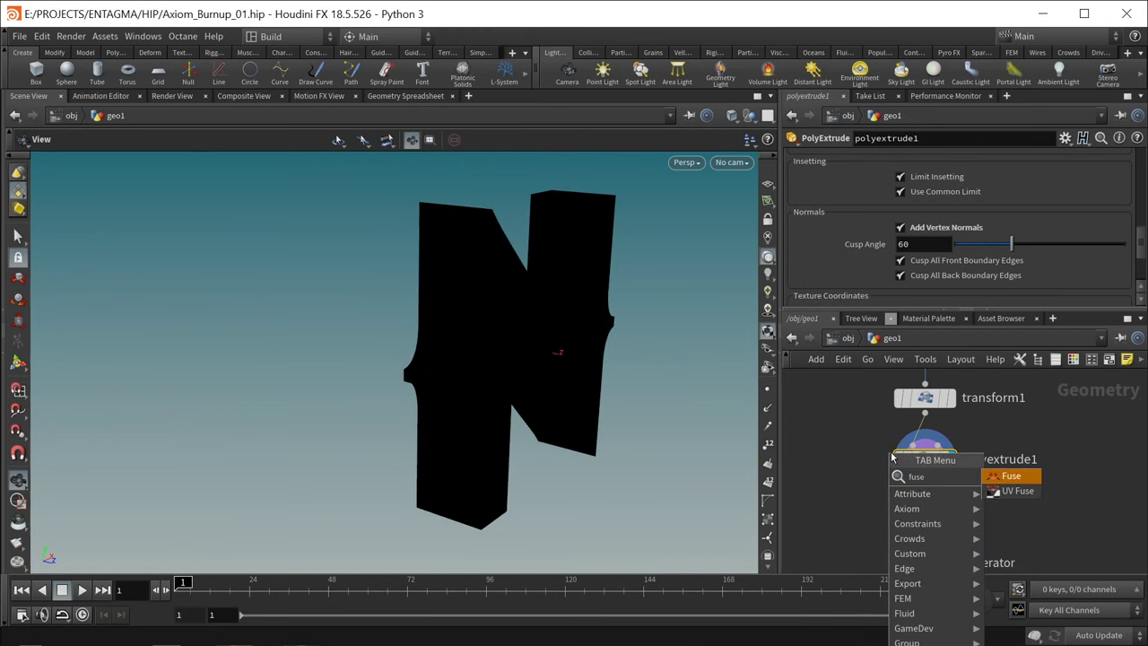
key(Return)
click(925, 520)
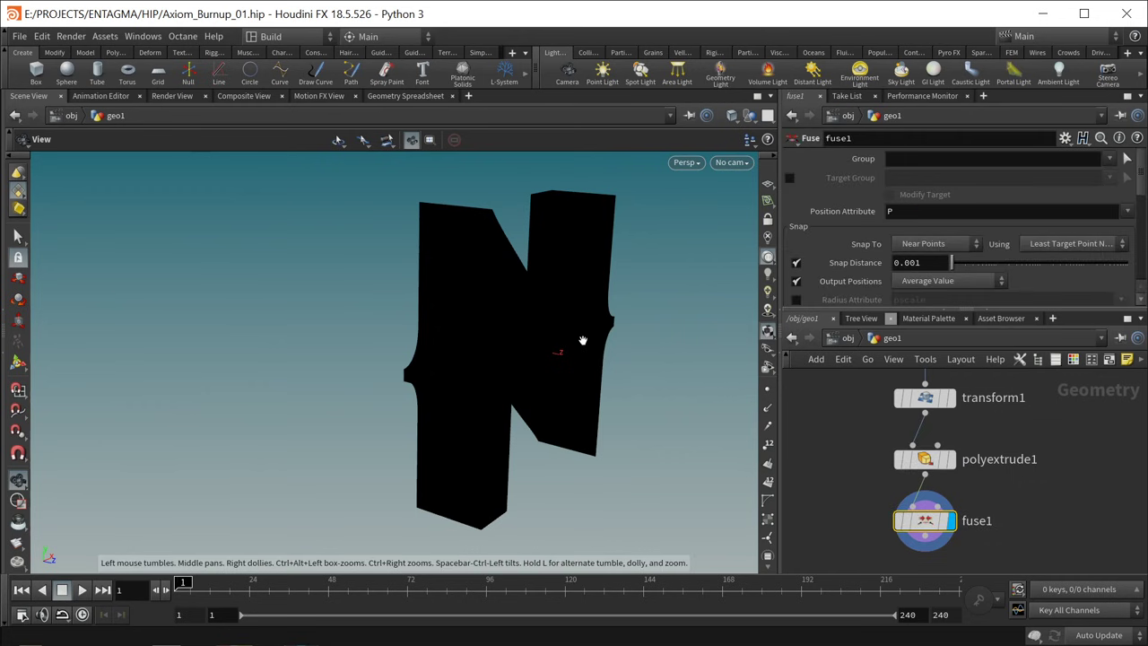
scroll(933, 502, down, 3)
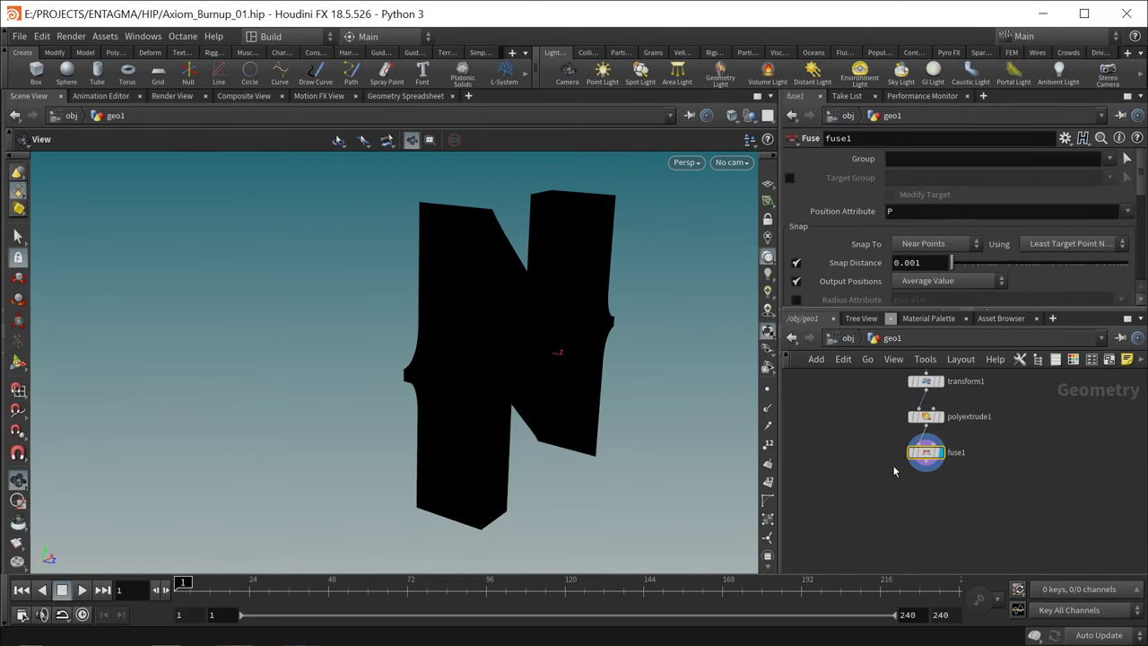
drag(781, 452, 639, 457)
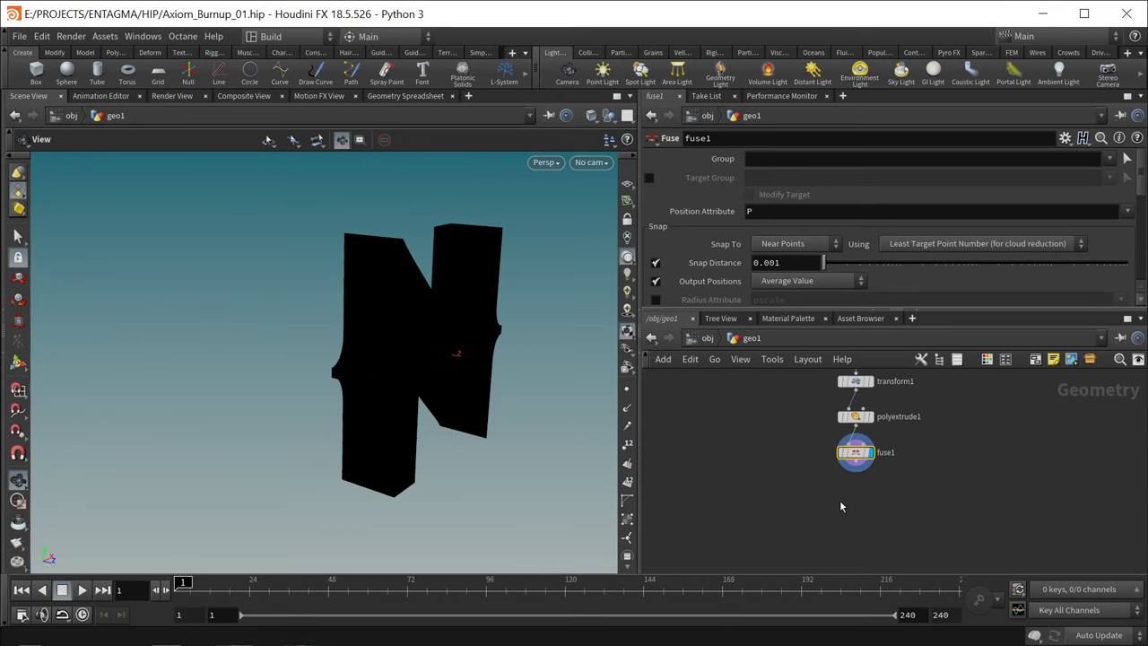
drag(477, 359, 379, 320)
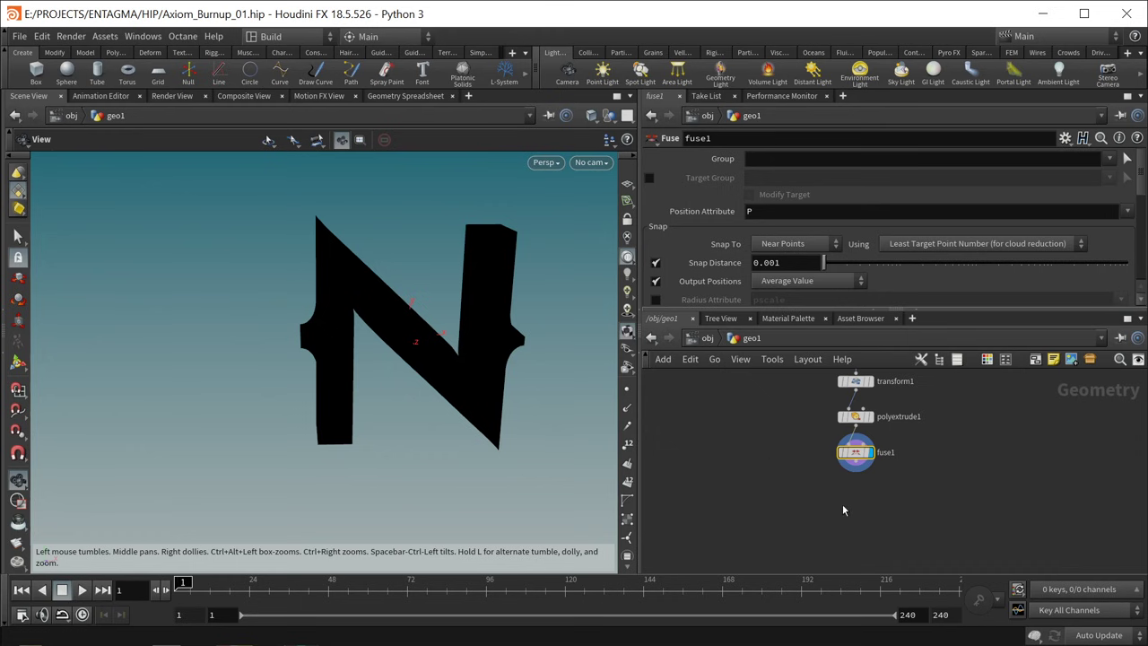
Step: Add an Axiom Solver node and place it well below the Fuse node, leaving it unconnected
scroll(849, 506, up, 1)
key(Tab)
text(axio)
key(Down)
key(Return)
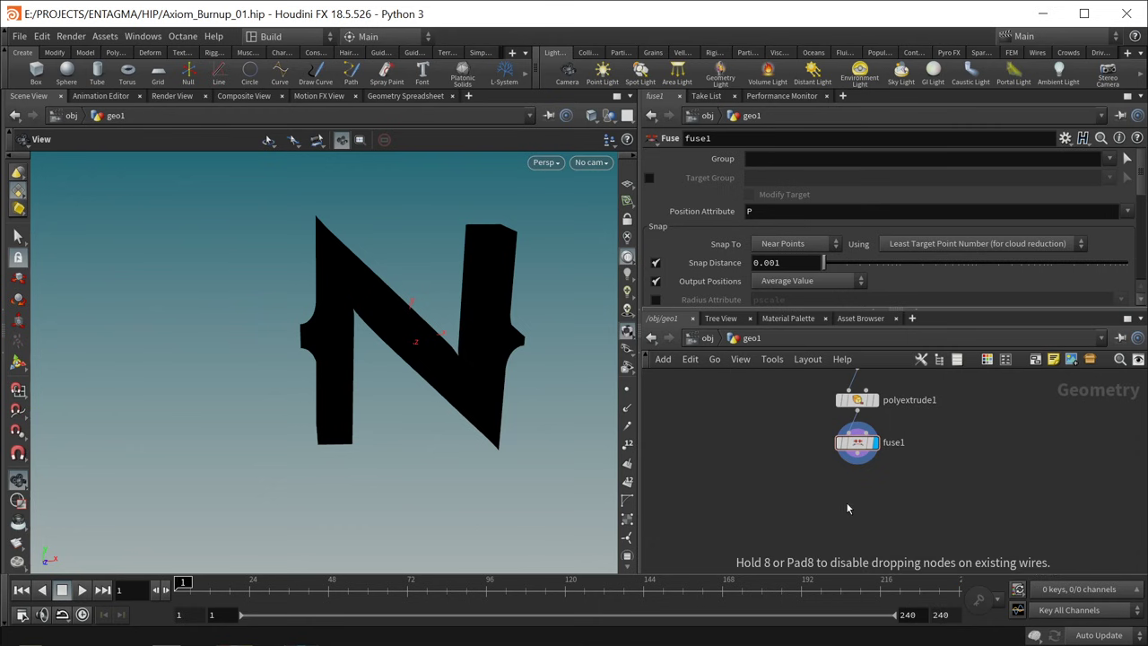
click(847, 505)
drag(846, 507, 860, 535)
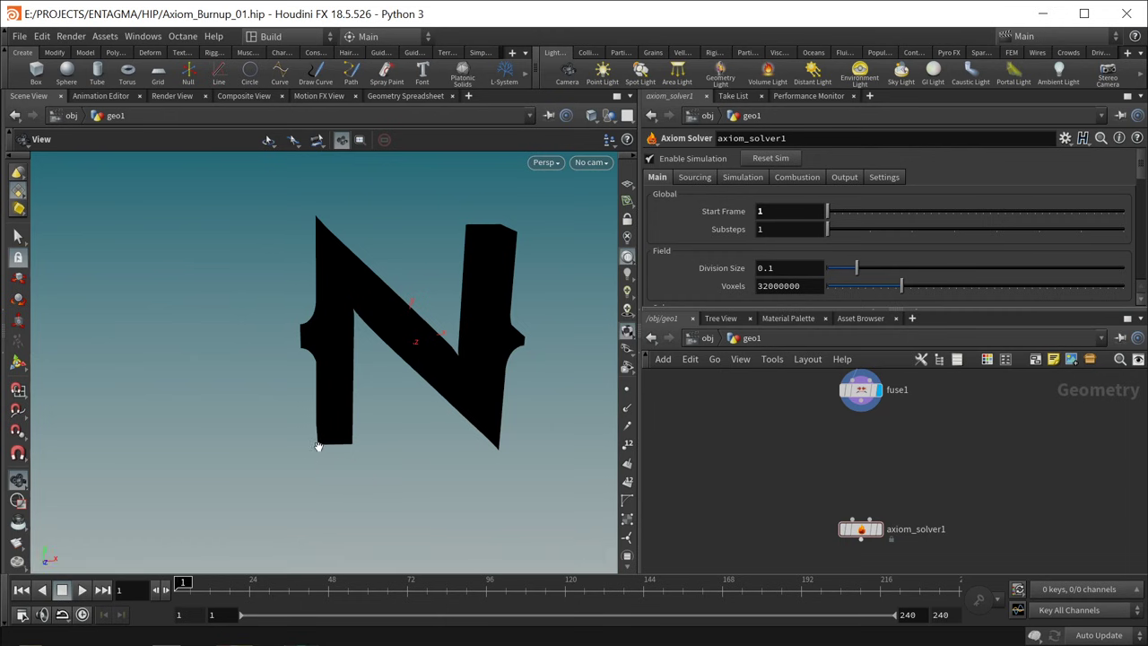
Step: Add a Points from Volume node directly after the Fuse node
key(Up)
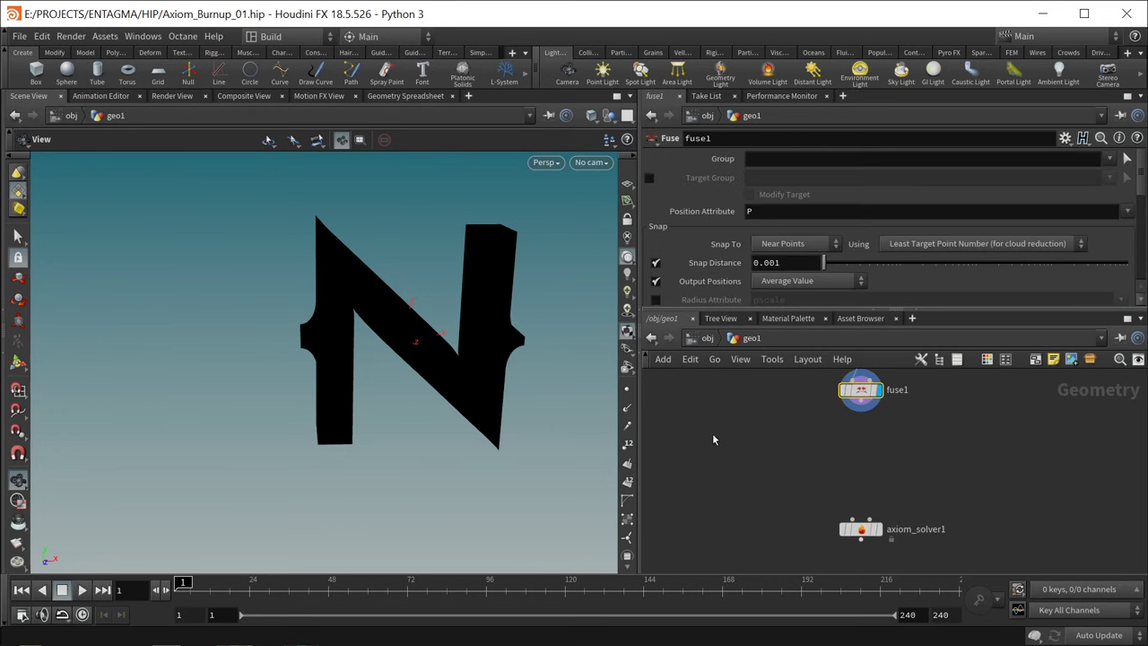
middle_drag(810, 461, 806, 484)
scroll(811, 475, up, 1)
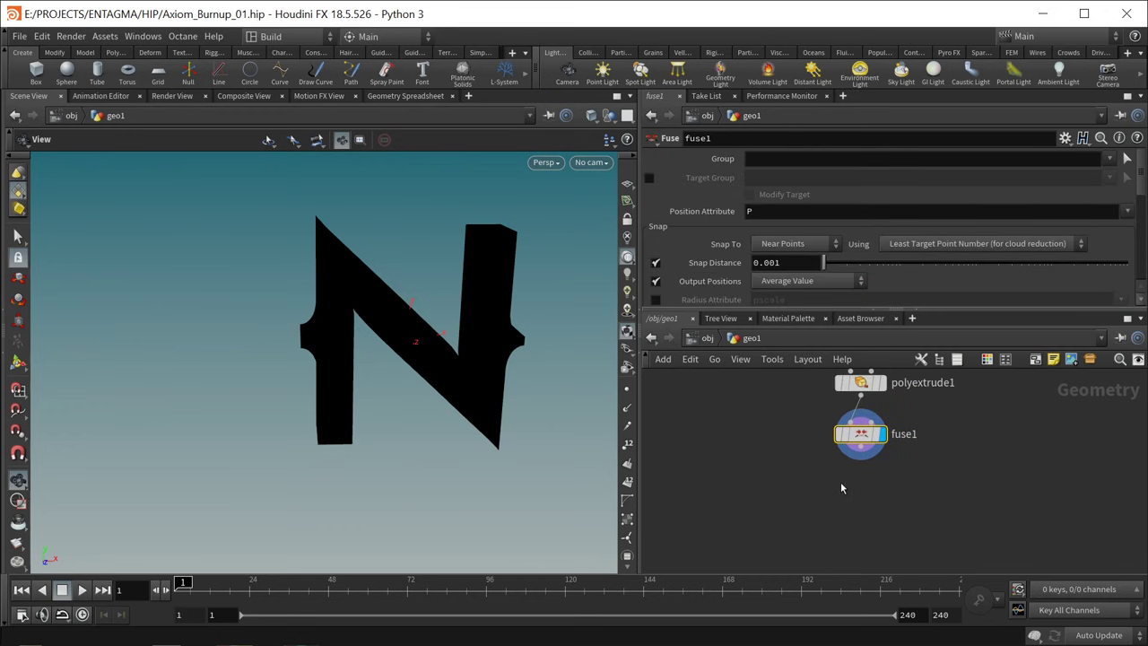
key(Tab)
text(p)
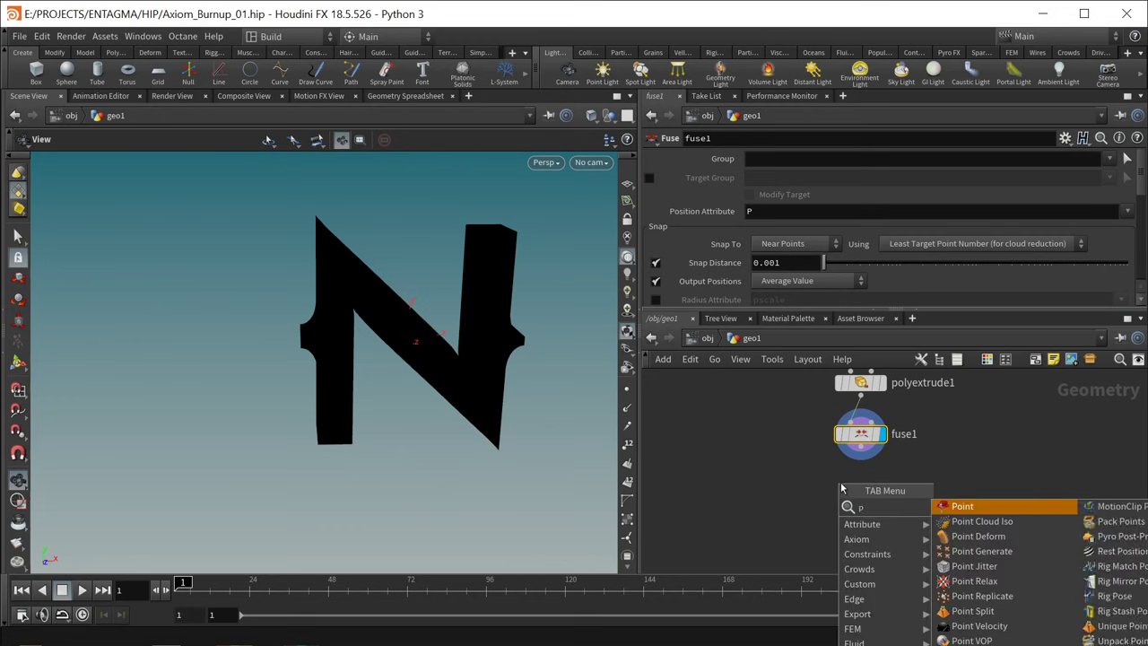
text(ointsfrom)
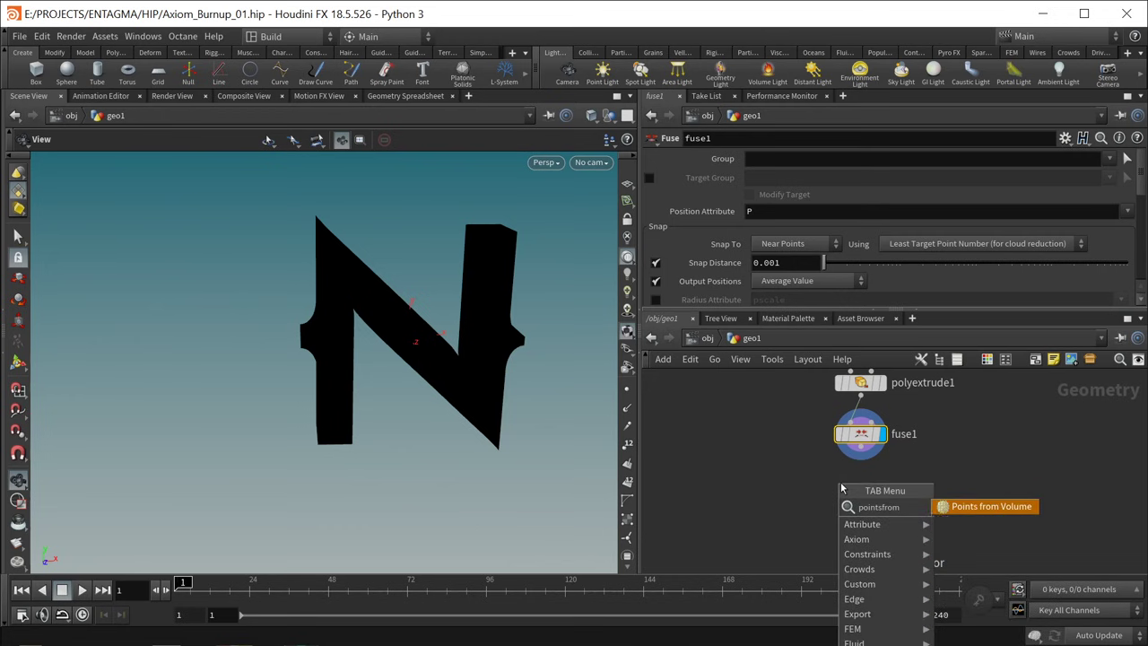
key(Return)
click(843, 488)
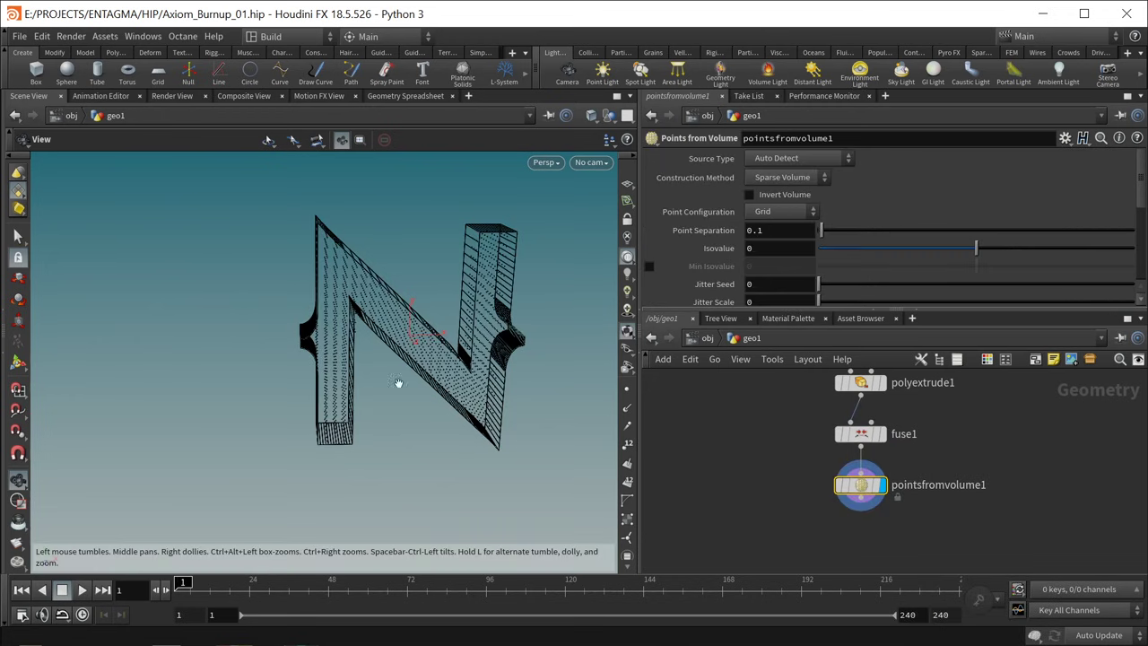
Step: On the Points from Volume node, set Point Separation to 0.02 and Jitter Scale to 1
scroll(398, 383, up, 10)
drag(319, 283, 358, 289)
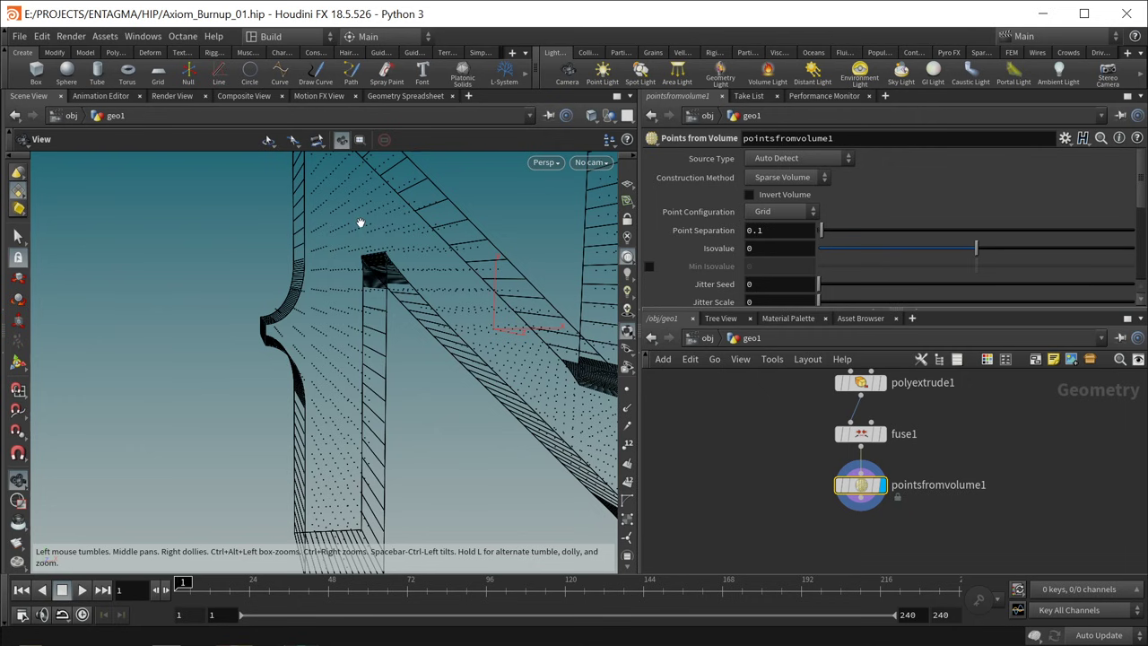
drag(359, 223, 373, 266)
click(764, 231)
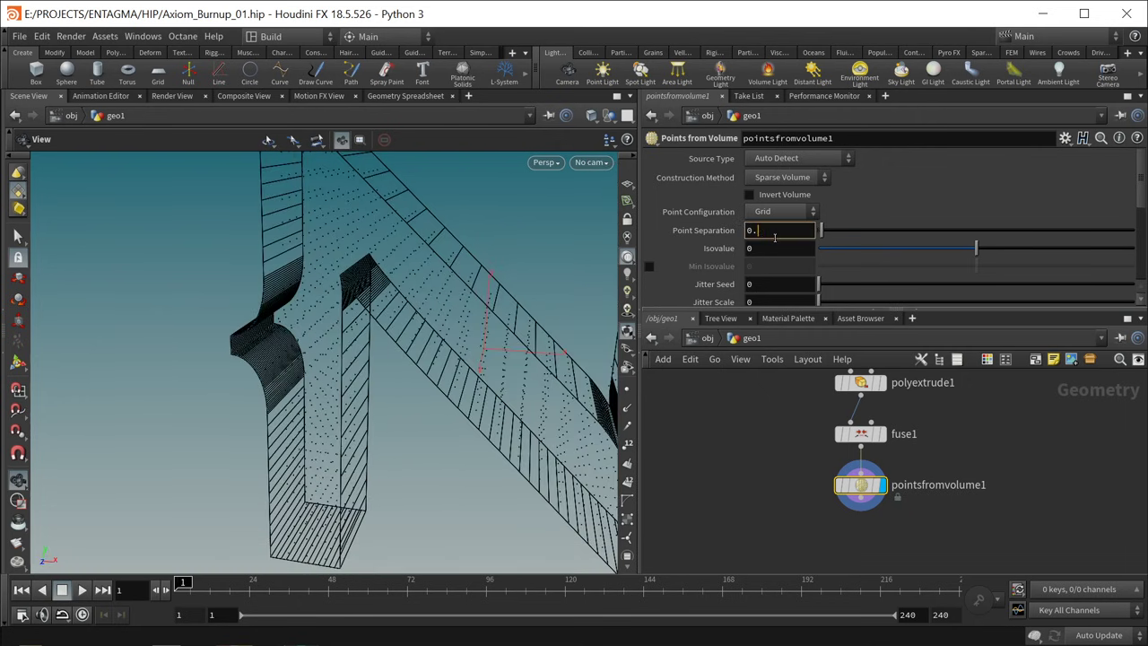
text(0.02)
key(Return)
drag(389, 299, 513, 258)
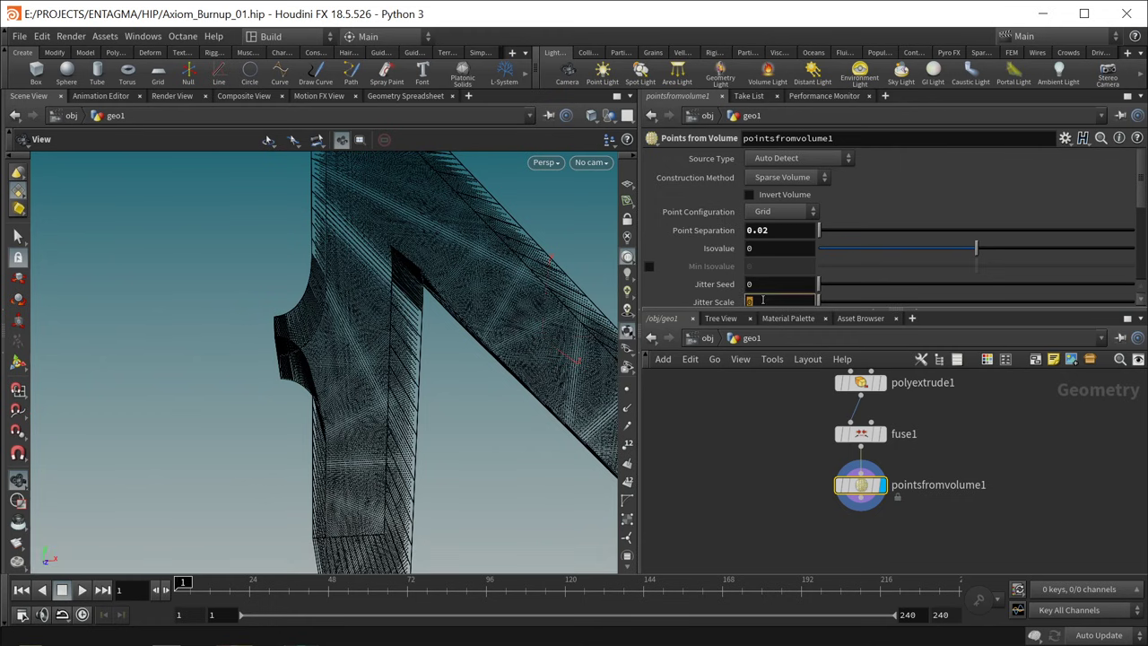
drag(466, 278, 322, 308)
Step: Add a Group node after Points from Volume, set its type to Points and name the group start
middle_drag(815, 541, 790, 501)
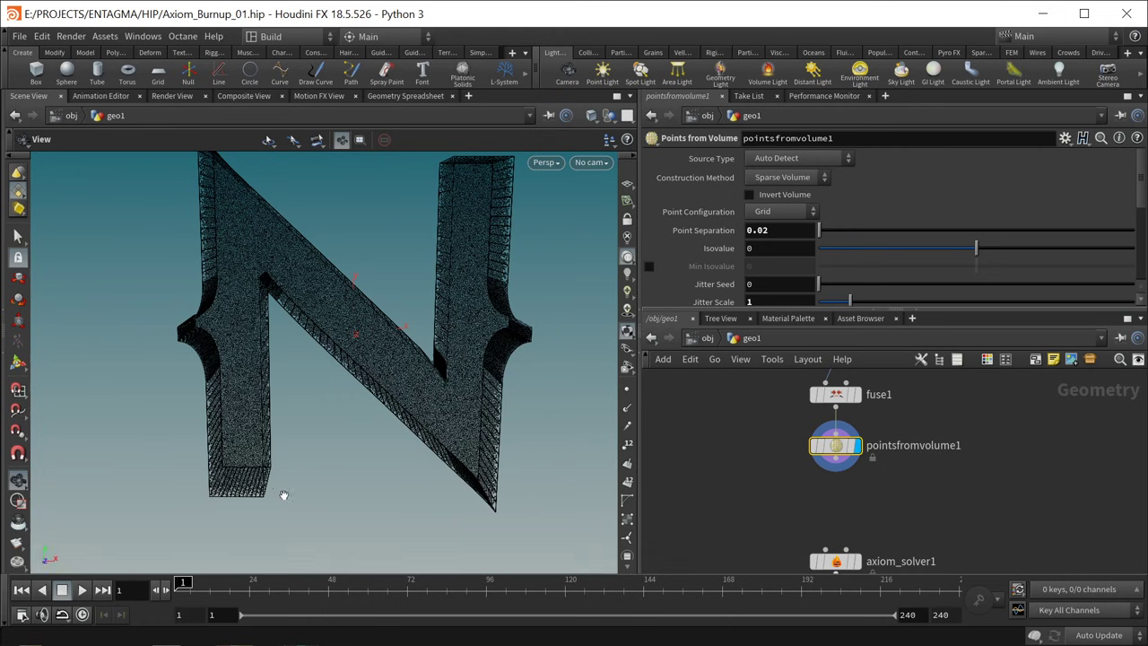
key(l)
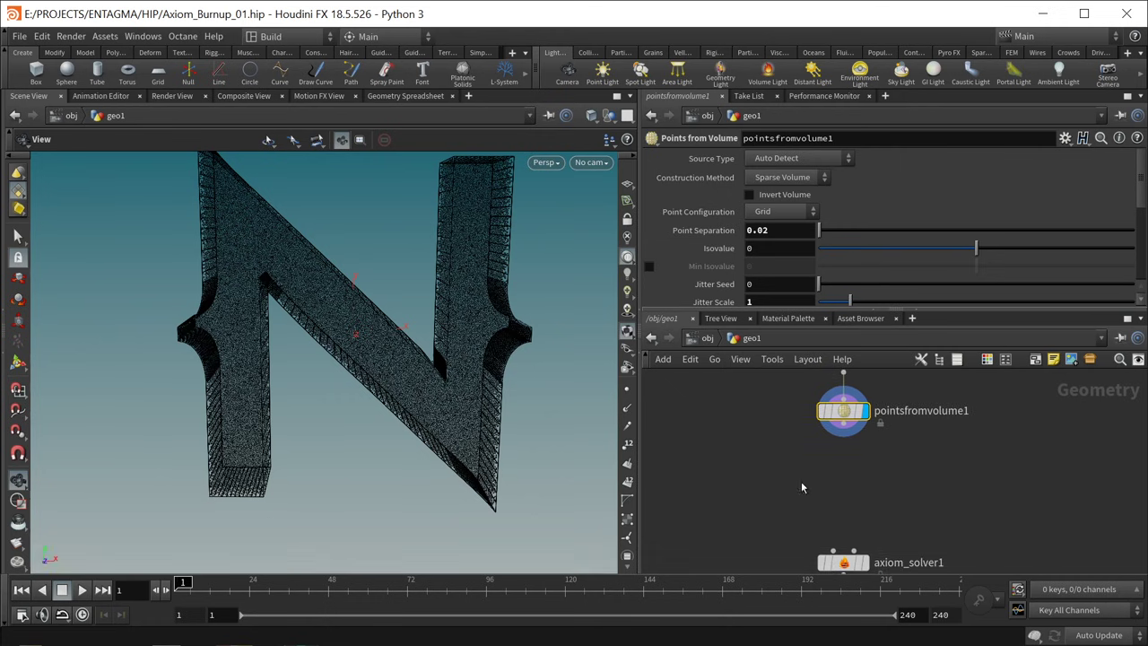
key(Tab)
text(group)
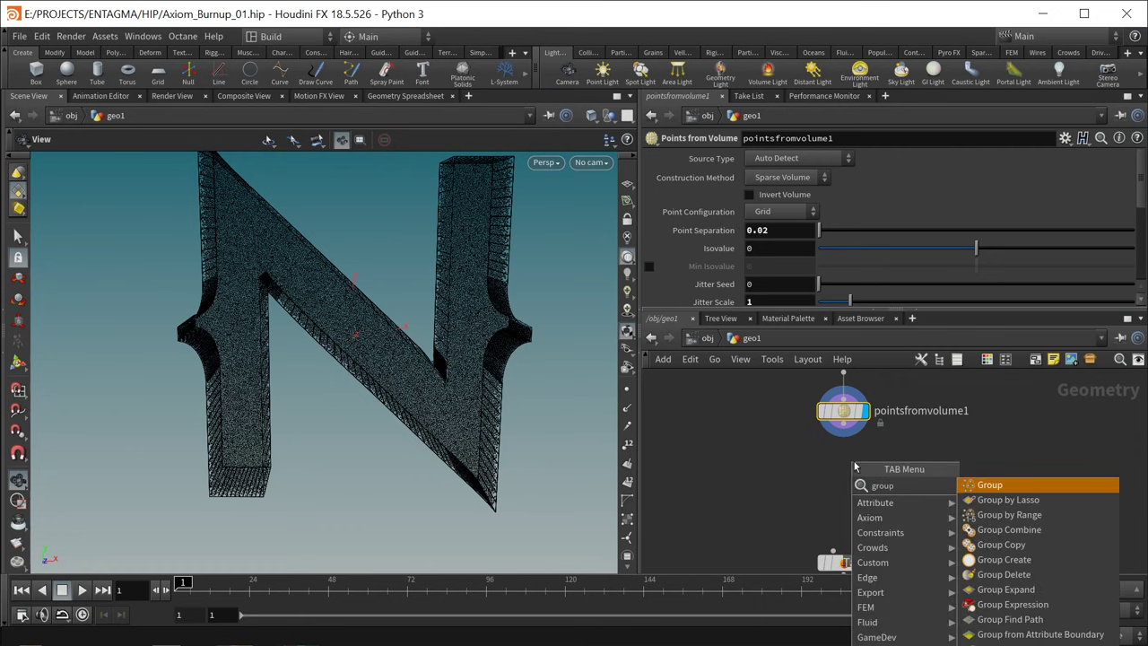
key(Return)
click(780, 176)
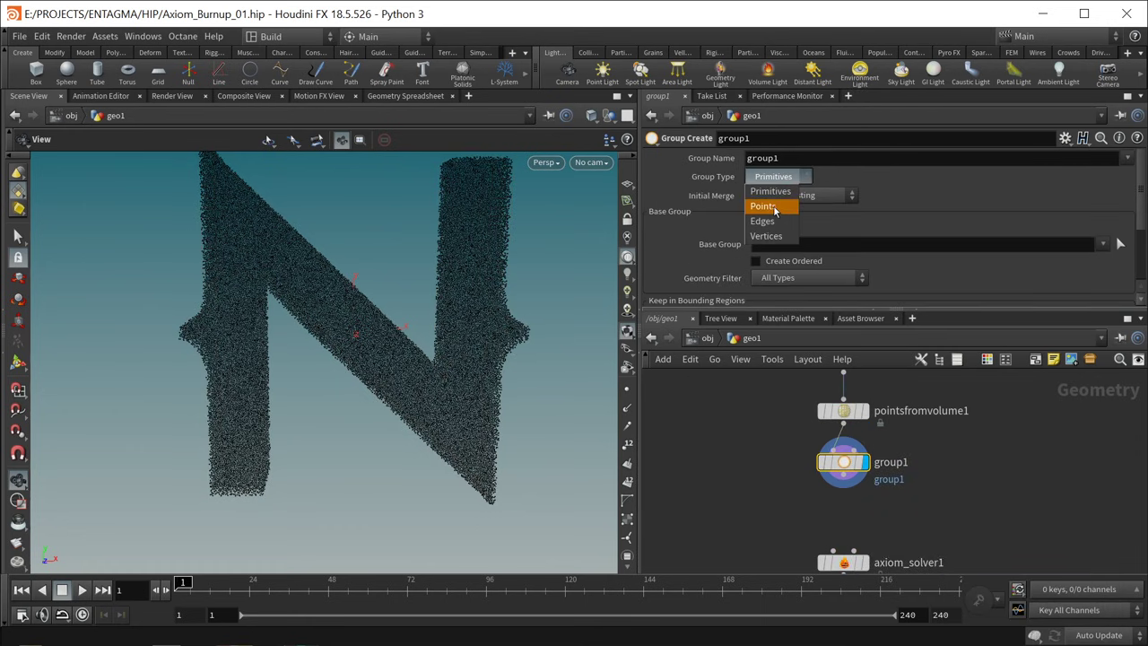
click(772, 195)
double_click(806, 159)
text(start)
key(Return)
drag(1033, 309, 1034, 342)
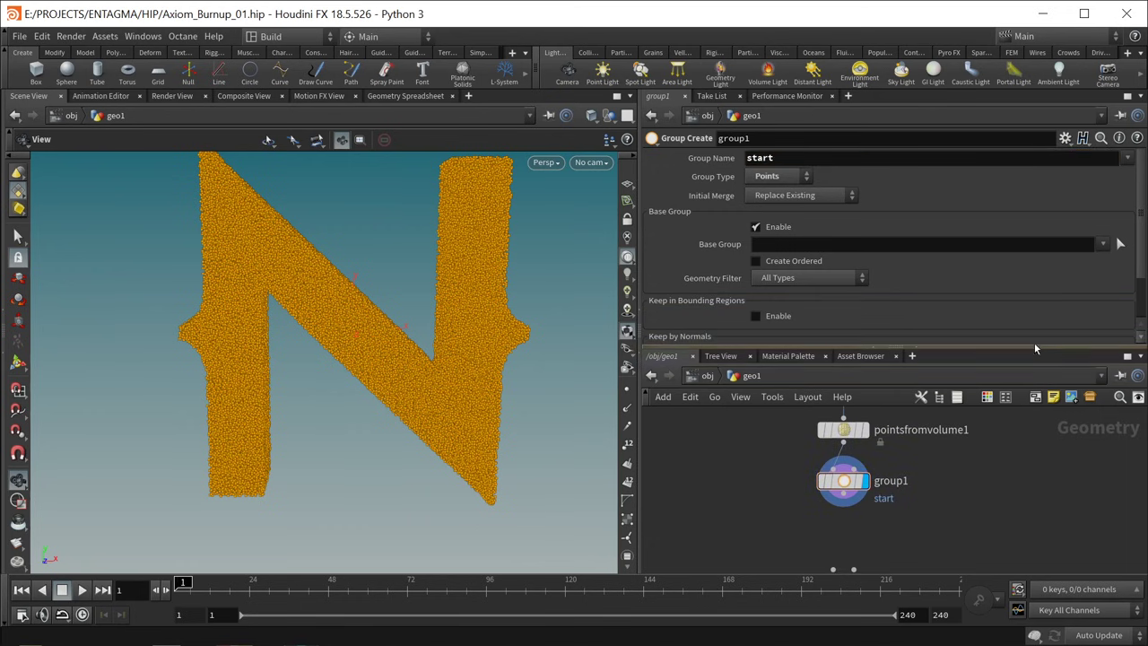
Step: Replace the base group with a Bounding Sphere region and move it to the foot of the letter's left leg, centred about -1.08, -1.18
click(755, 227)
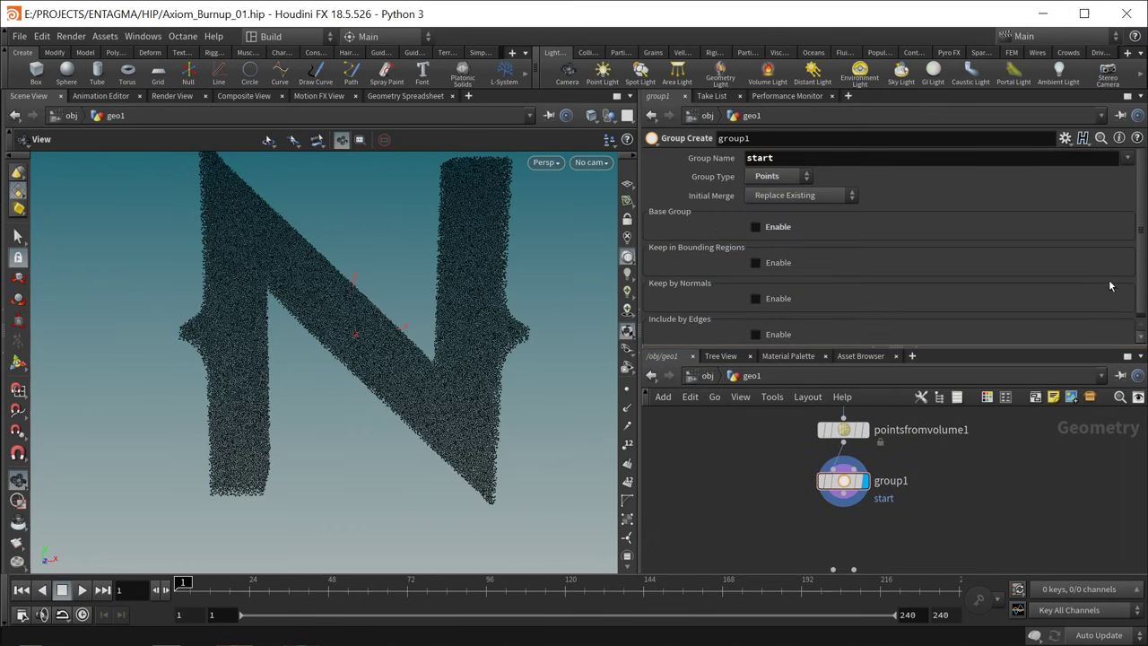
click(755, 263)
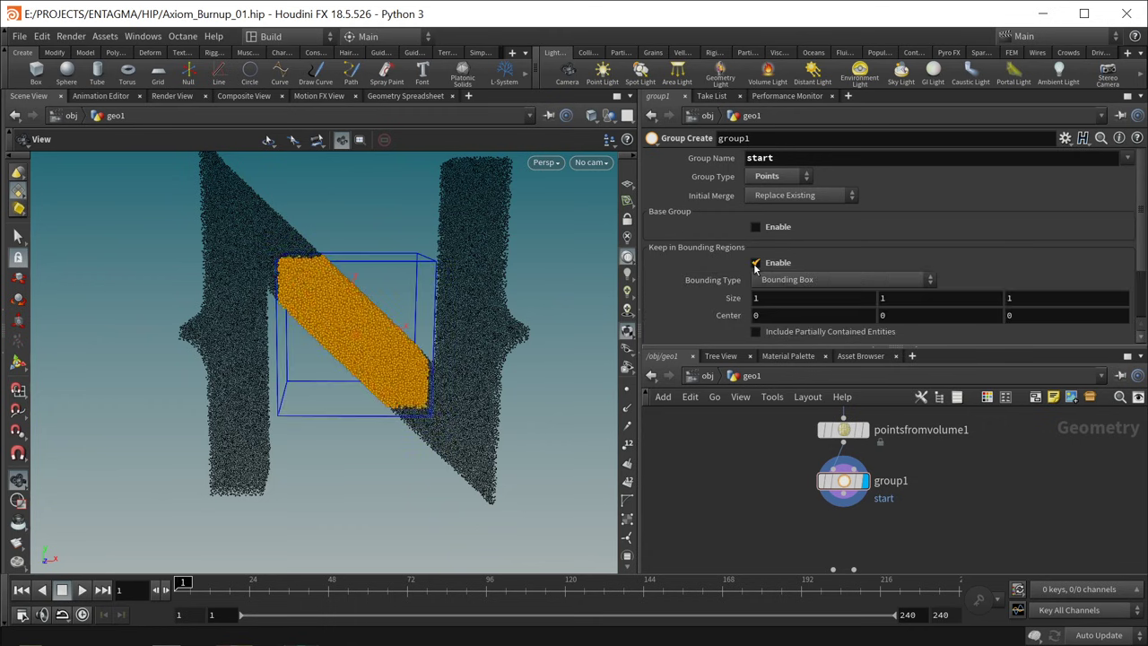
click(17, 363)
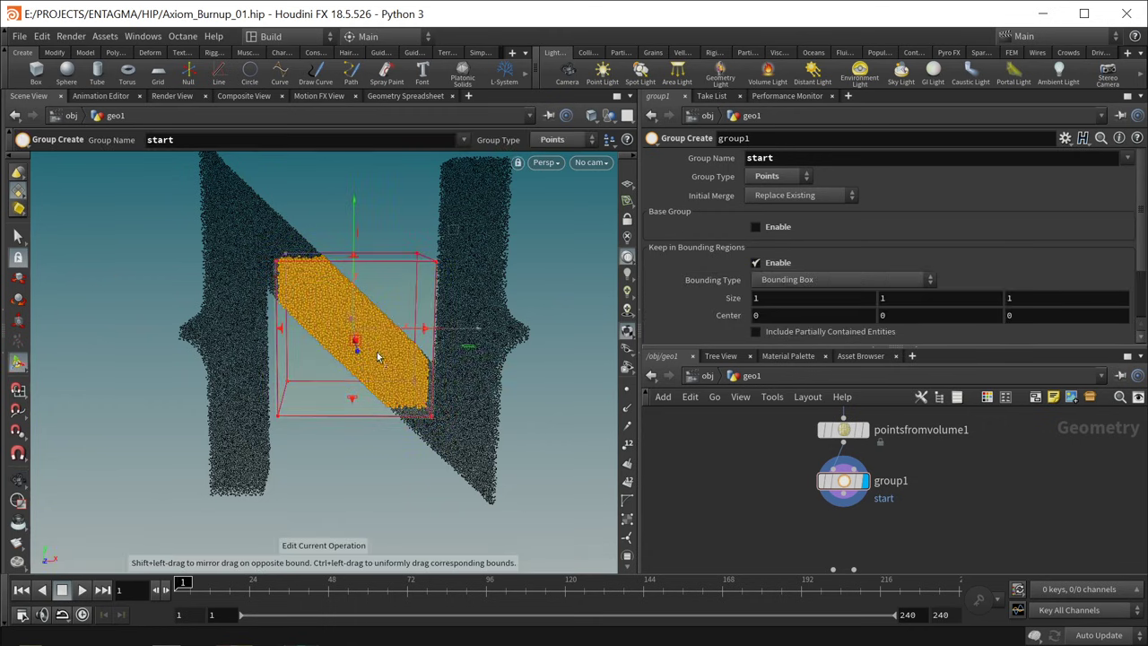
drag(426, 283, 302, 395)
click(843, 279)
click(807, 303)
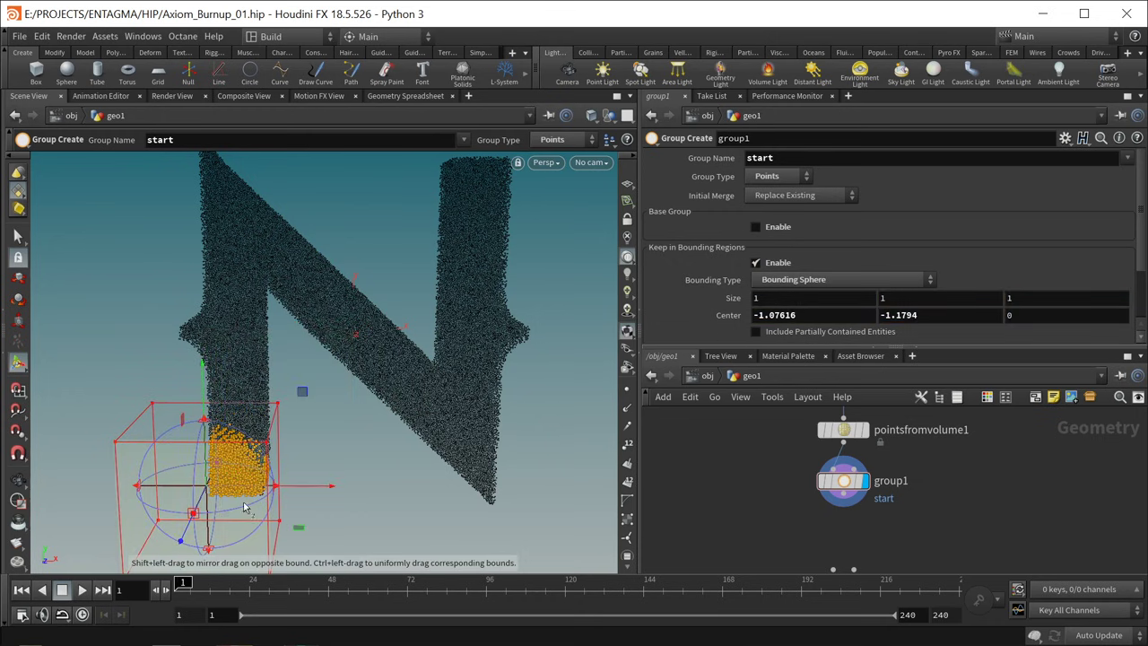
Step: Set the group's bounding sphere size to 0.3 on all three axes
click(812, 298)
text(.3)
key(Tab)
text(.3)
key(Tab)
text(.3)
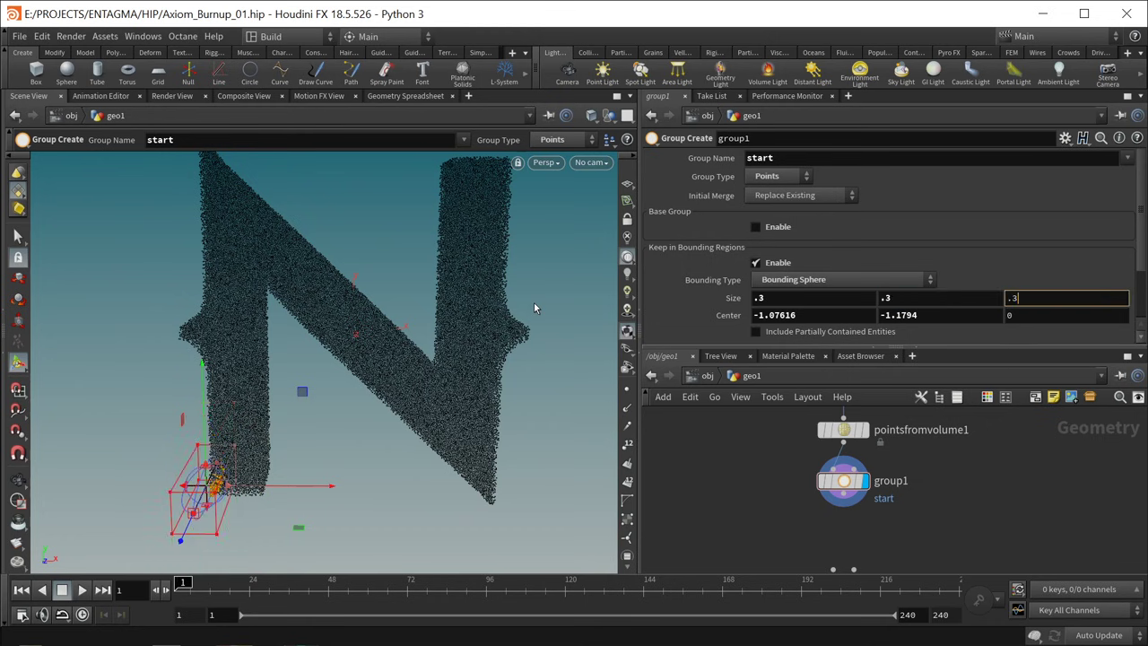
key(Return)
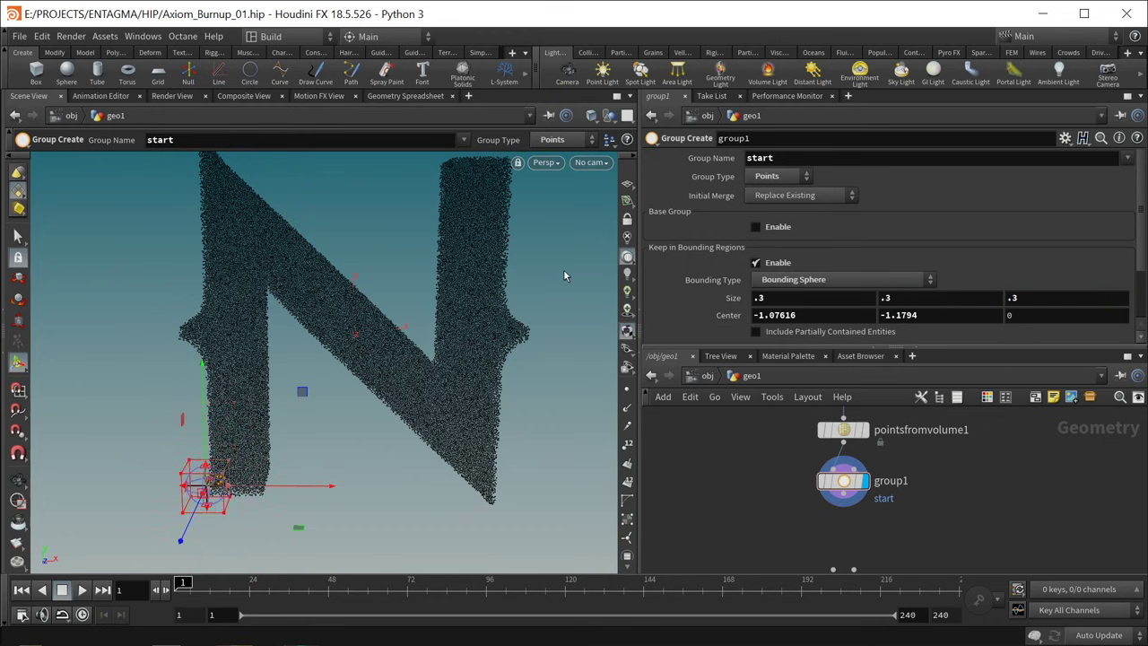
Step: Set the bounding sphere's center to -1.01896, -1.19879, 0.29 so it catches the leg's lower corner points
drag(203, 414, 207, 429)
drag(798, 321, 774, 317)
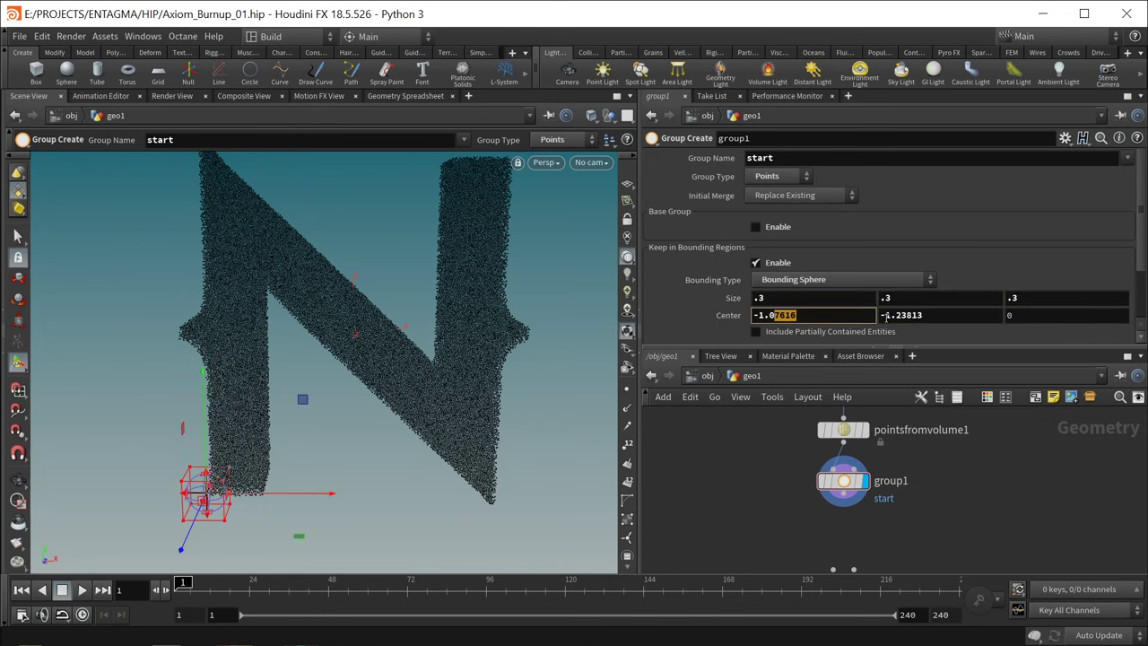
text(1896)
key(Return)
drag(885, 316, 933, 316)
text(1.19879)
click(1021, 311)
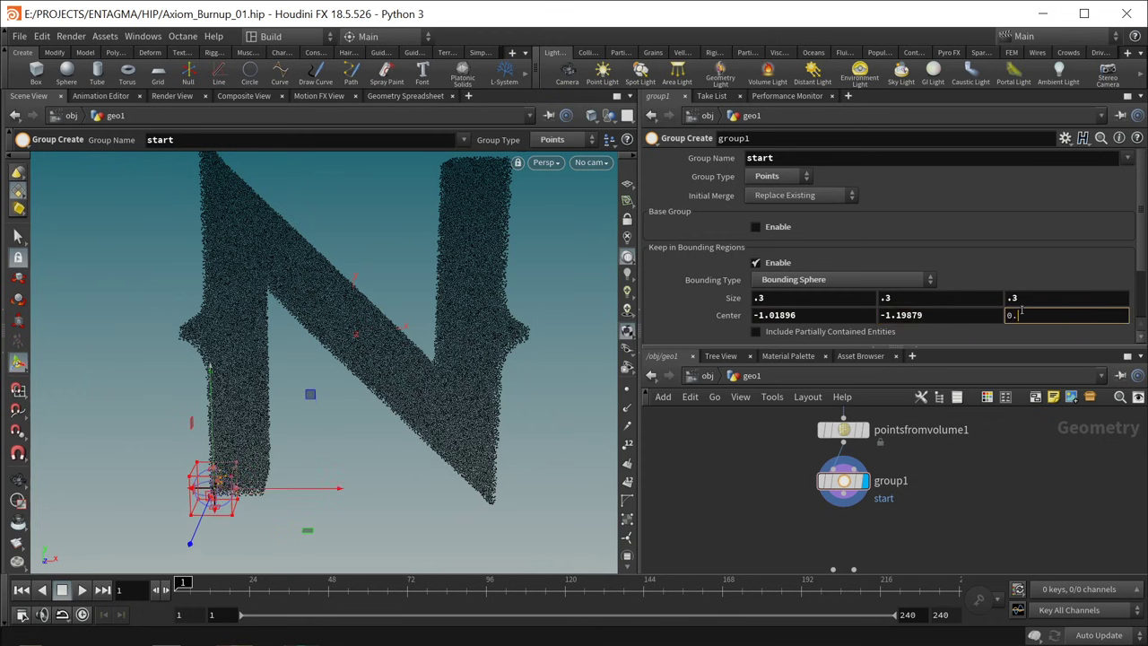
key(Escape)
drag(269, 467, 310, 481)
drag(316, 468, 261, 414)
key(Return)
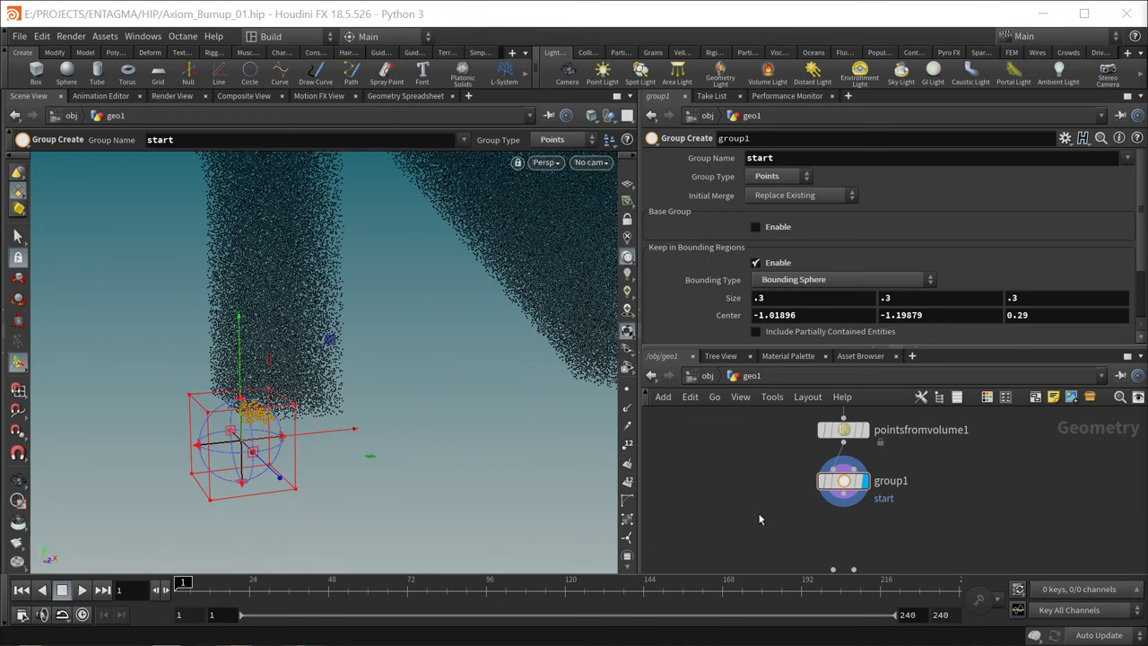
Step: Make room above the Axiom Solver, add an Attribute Create node after the group, and name its attribute temperature
middle_drag(773, 517, 769, 477)
middle_drag(780, 516, 785, 480)
drag(856, 509, 862, 549)
middle_drag(870, 489, 870, 546)
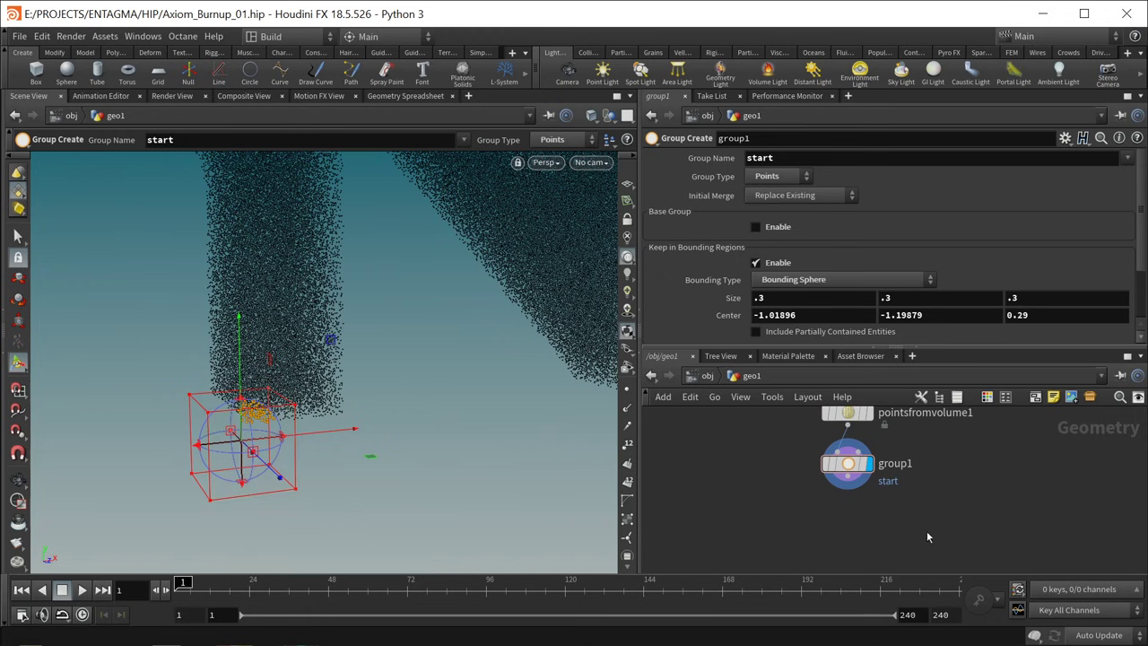
key(Tab)
text(attribcre)
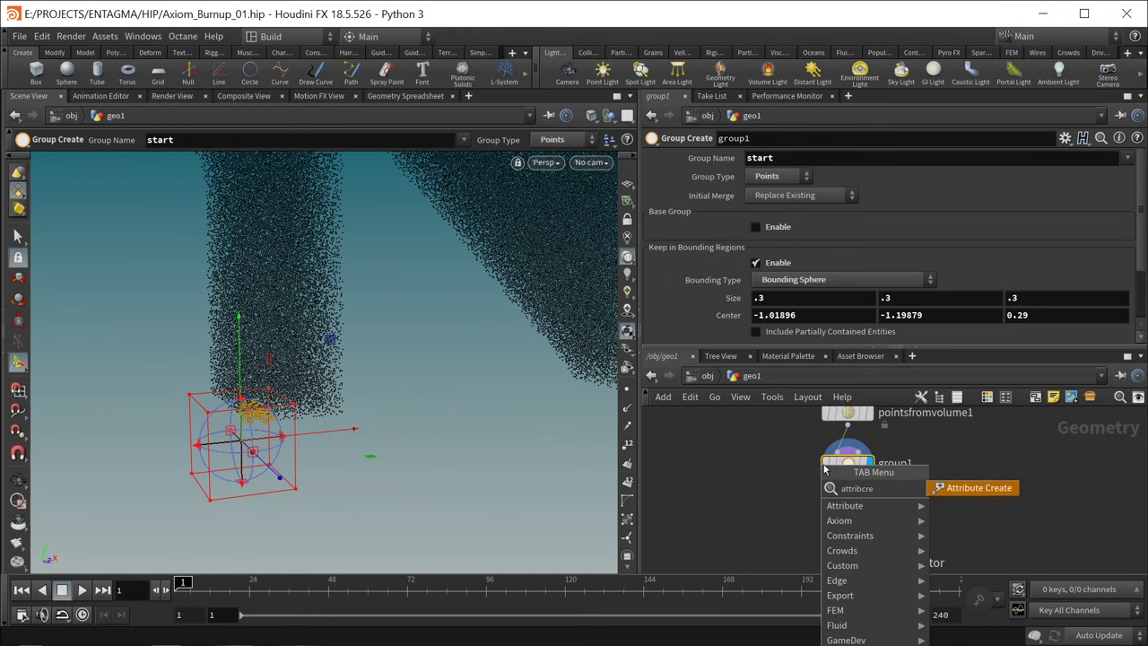
key(Return)
text(tempreature)
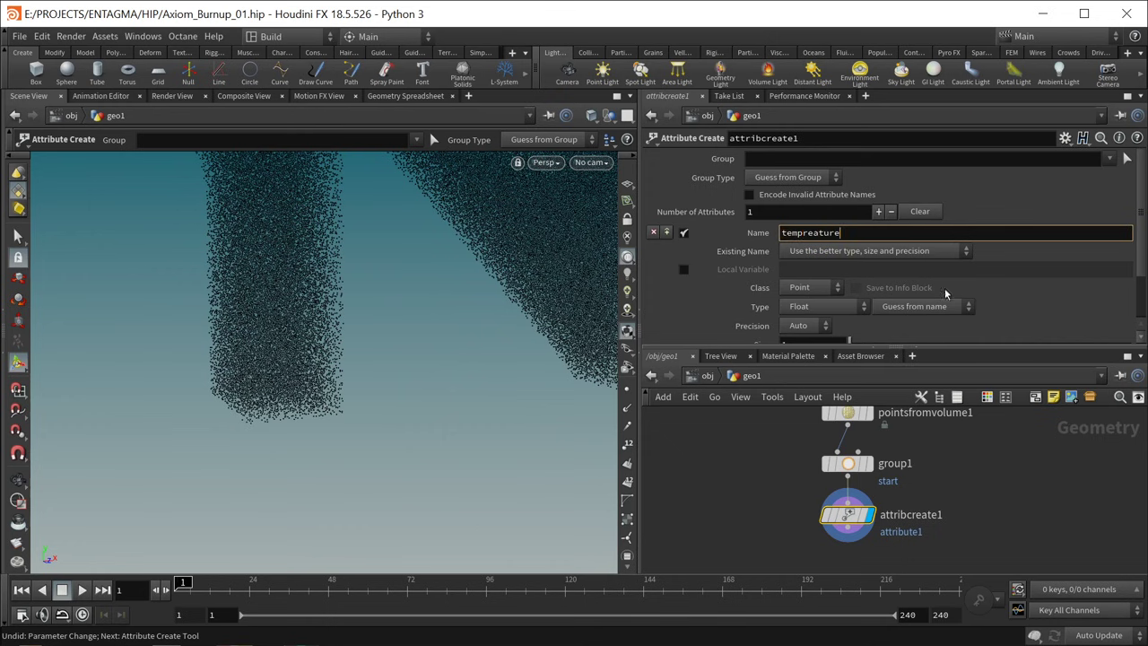
key(Left)
key(Left)
key(Left)
key(Left)
key(Left)
key(BackSpace)
key(BackSpace)
text(er)
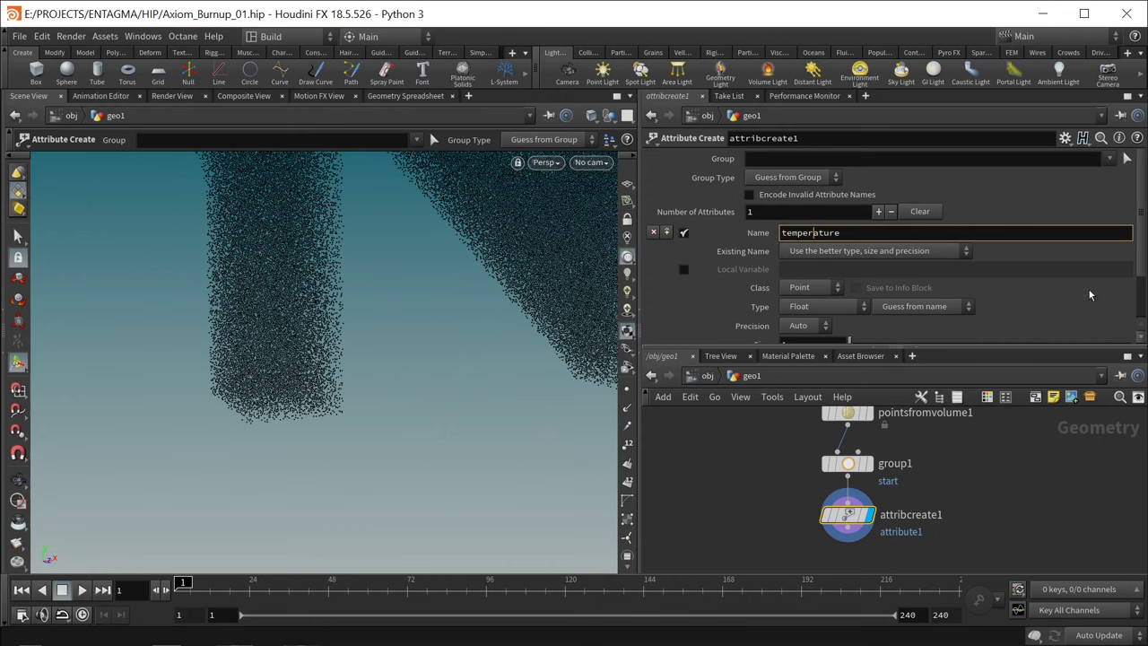
Step: Set the temperature attribute's value to 1 and limit it to the start group
scroll(1142, 269, down, 3)
click(795, 333)
key(Return)
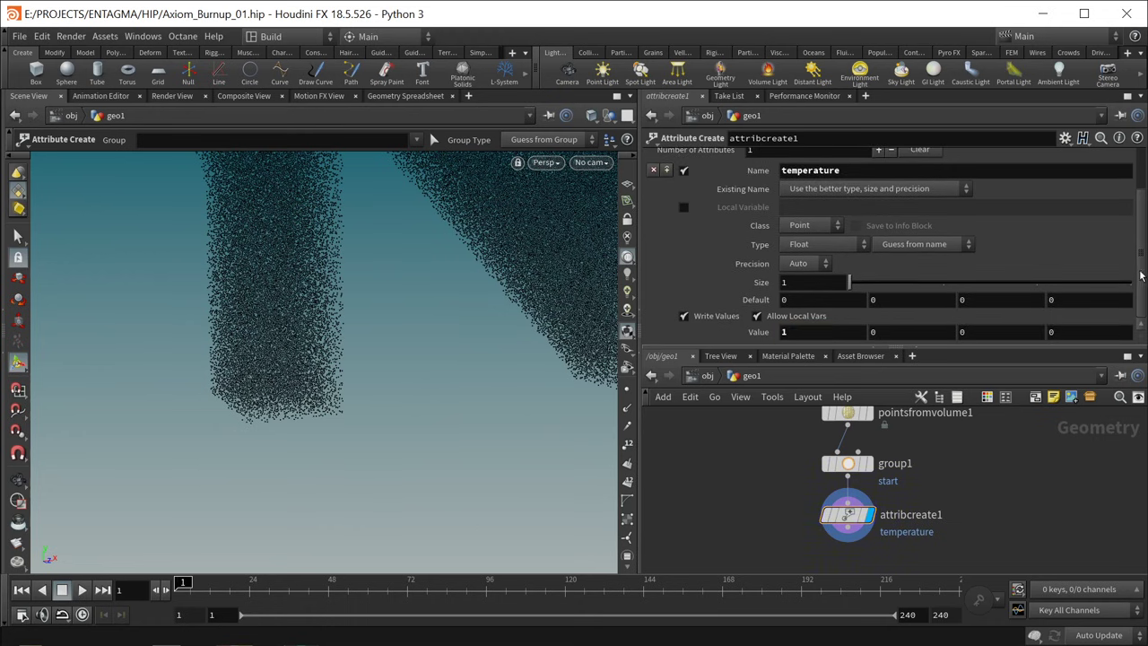
scroll(1144, 222, up, 2)
click(1109, 159)
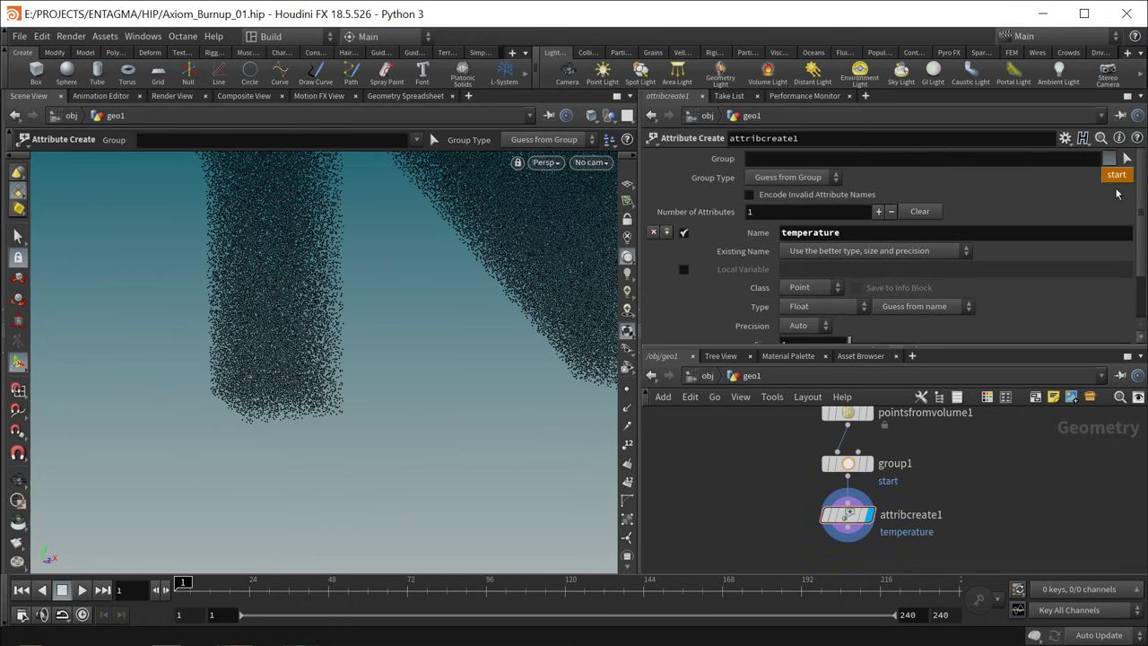
click(1115, 175)
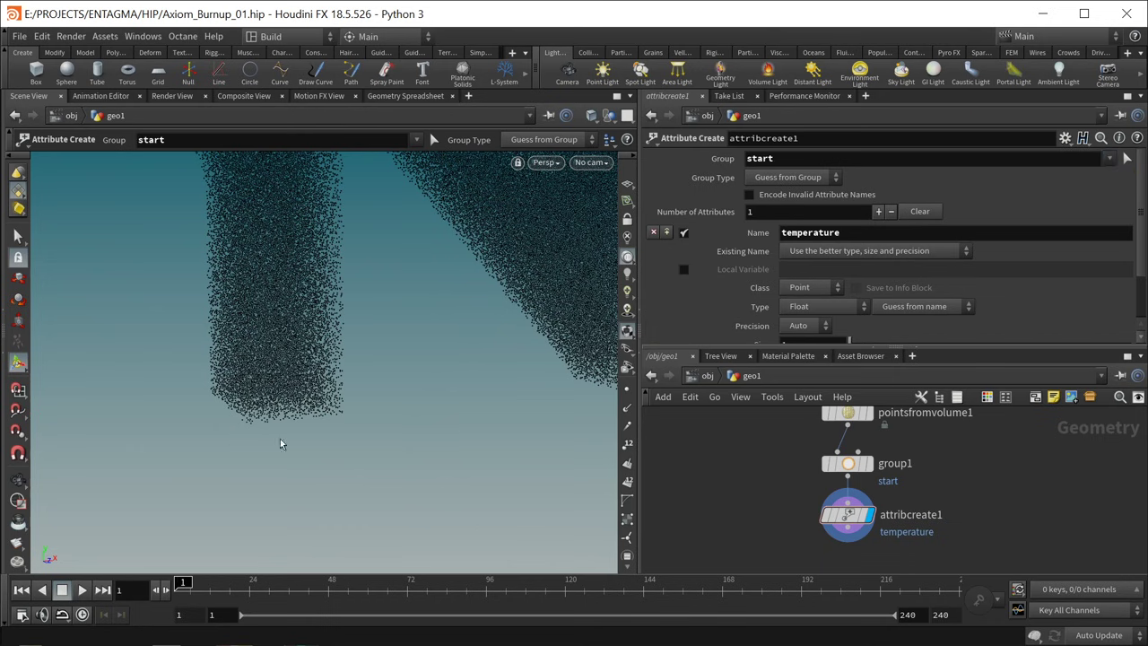
Step: Add a Pyro Source Spread node between Attribute Create and the Axiom Solver, feed it from Attribute Create, and display it
click(847, 462)
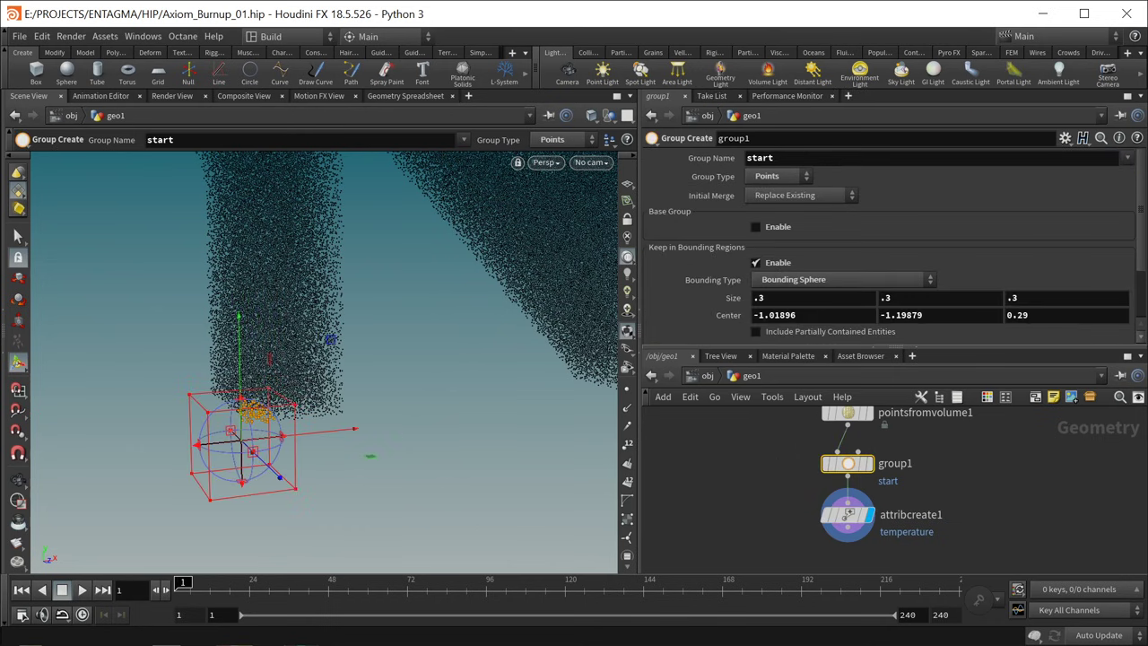
middle_drag(732, 542, 759, 475)
drag(843, 539, 843, 561)
click(901, 448)
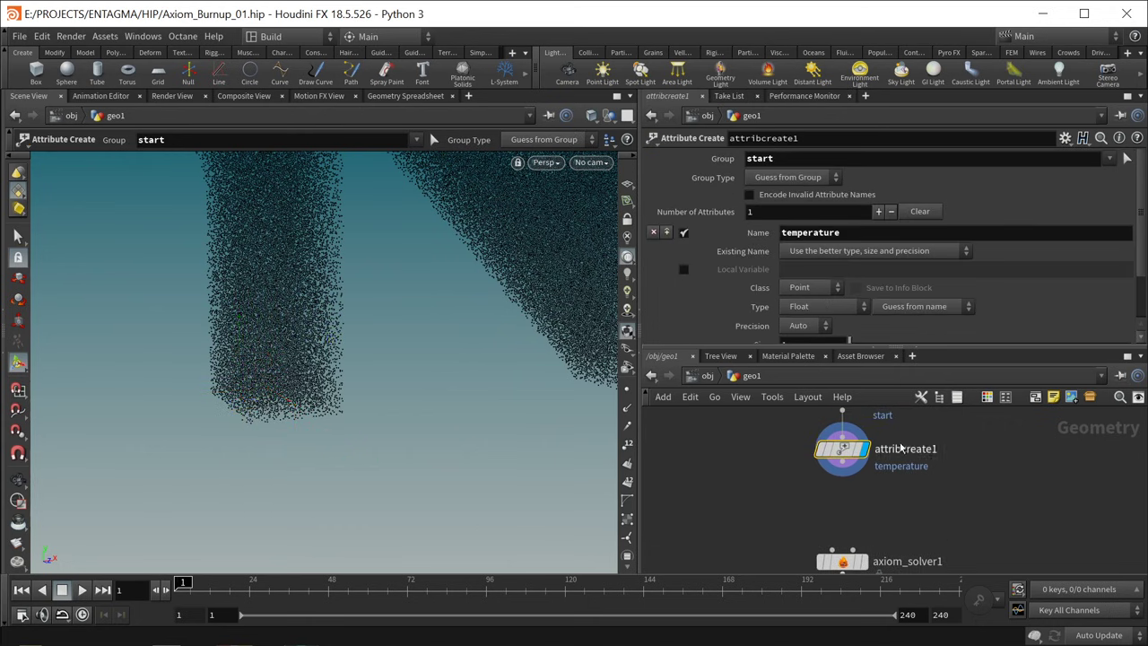
key(Tab)
text(pyrsp)
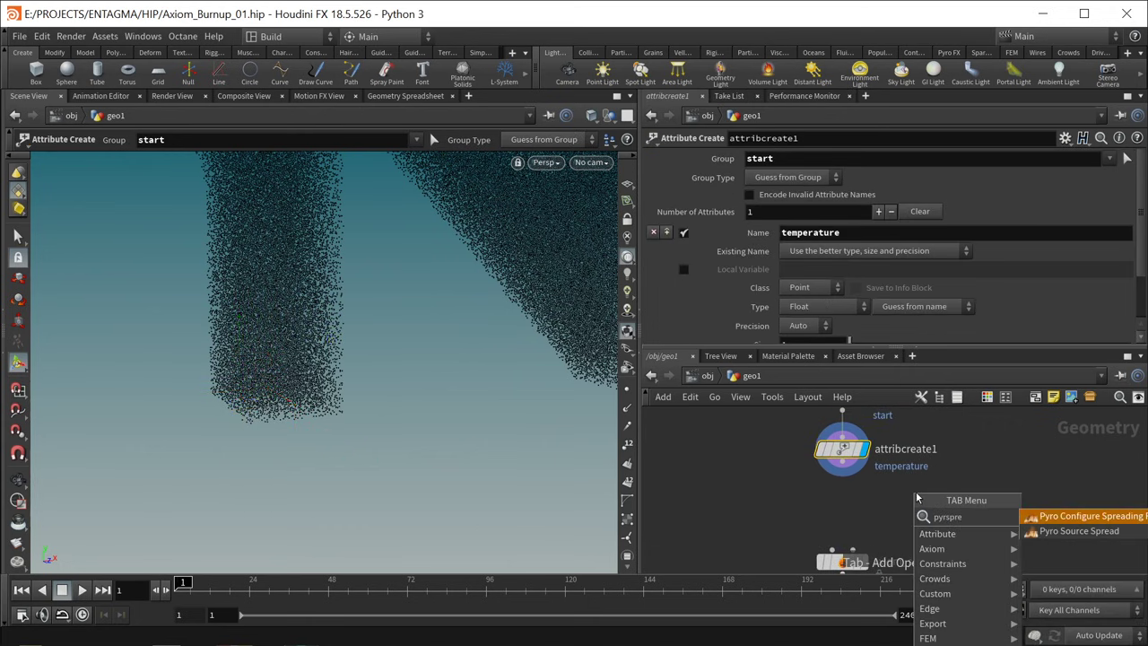
key(Down)
key(Return)
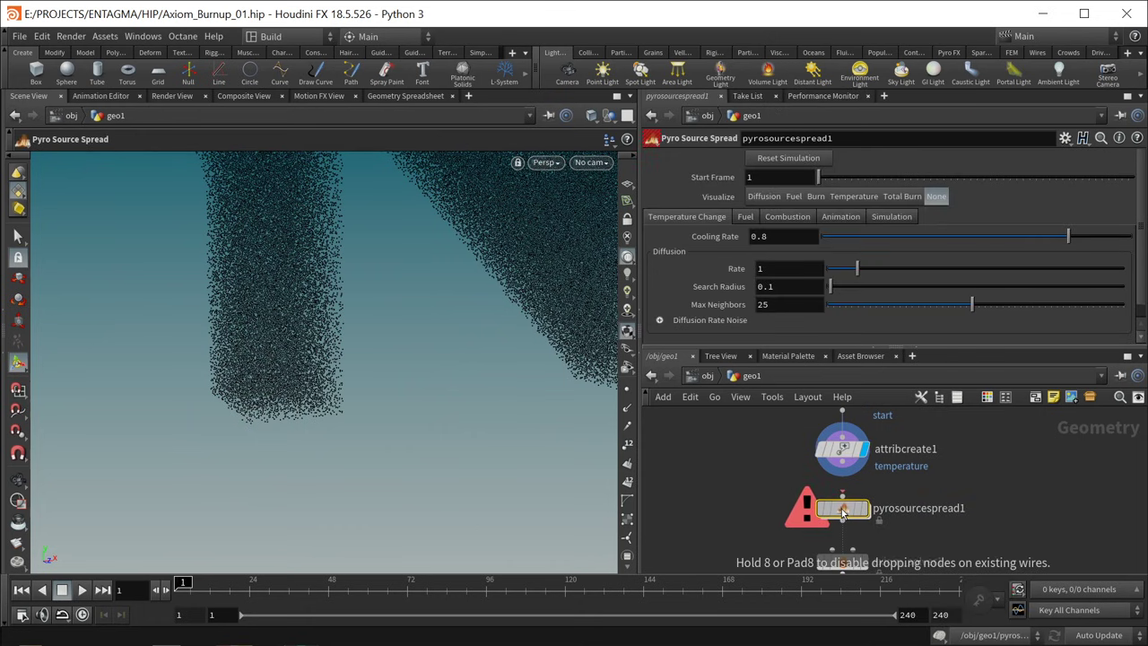
click(843, 506)
click(842, 469)
click(842, 498)
Step: Visualize Temperature on the Pyro Source Spread node and view the whole letter
click(851, 196)
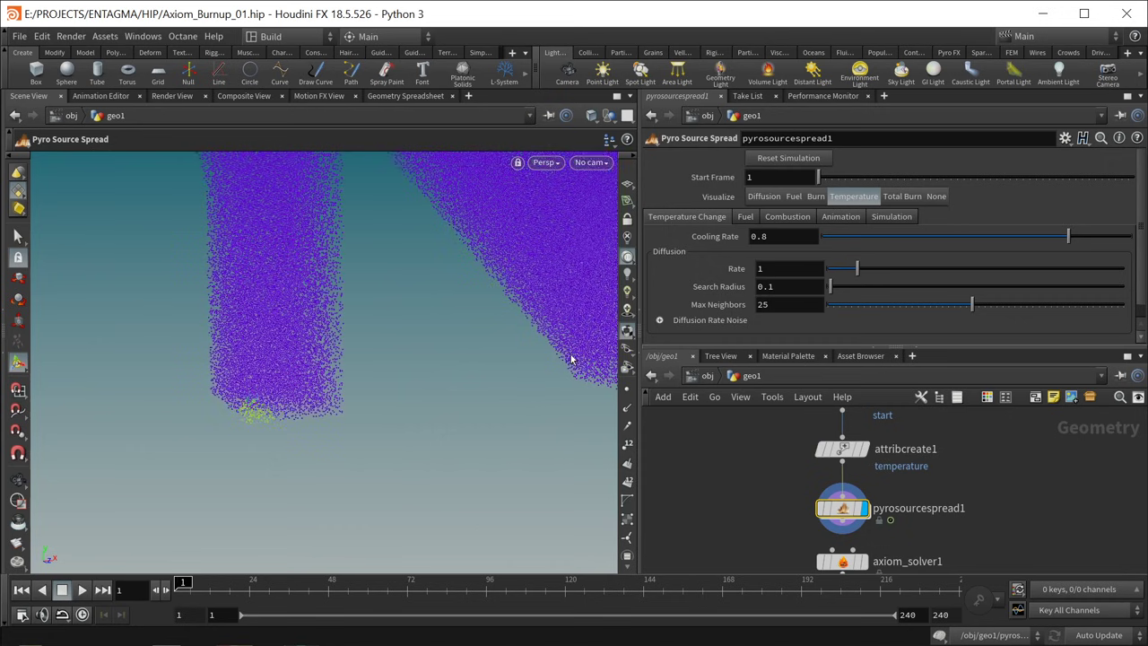
key(Escape)
drag(303, 409, 221, 490)
key(Return)
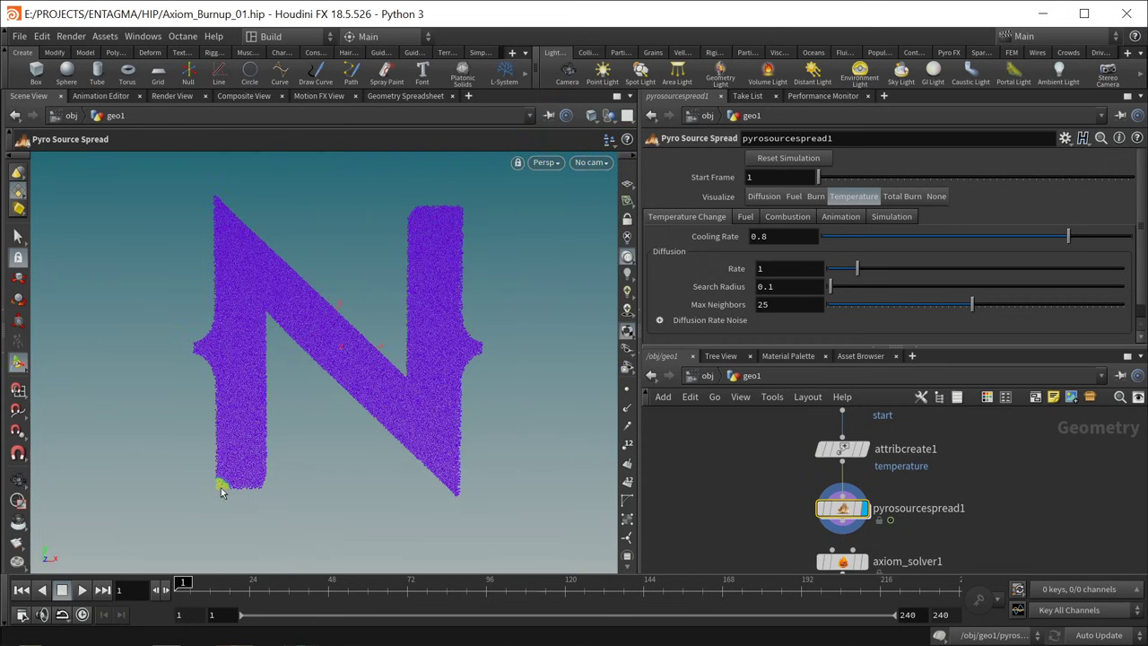
Step: Play the temperature spread on the timeline, stop it and return to the first frame
click(81, 595)
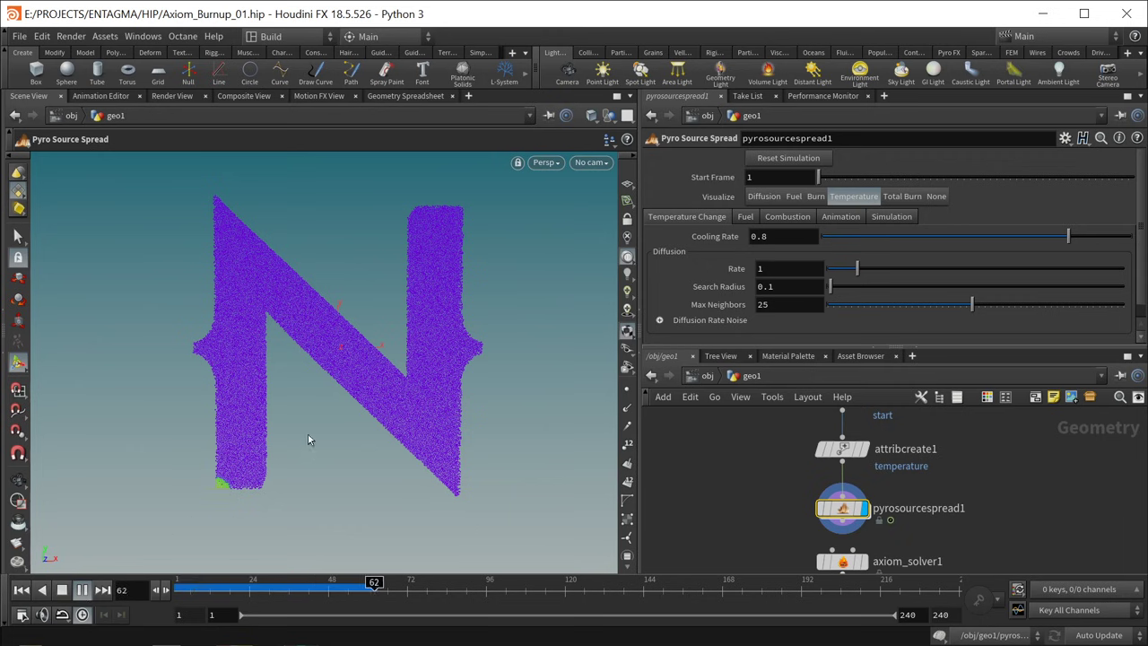
click(60, 591)
click(20, 589)
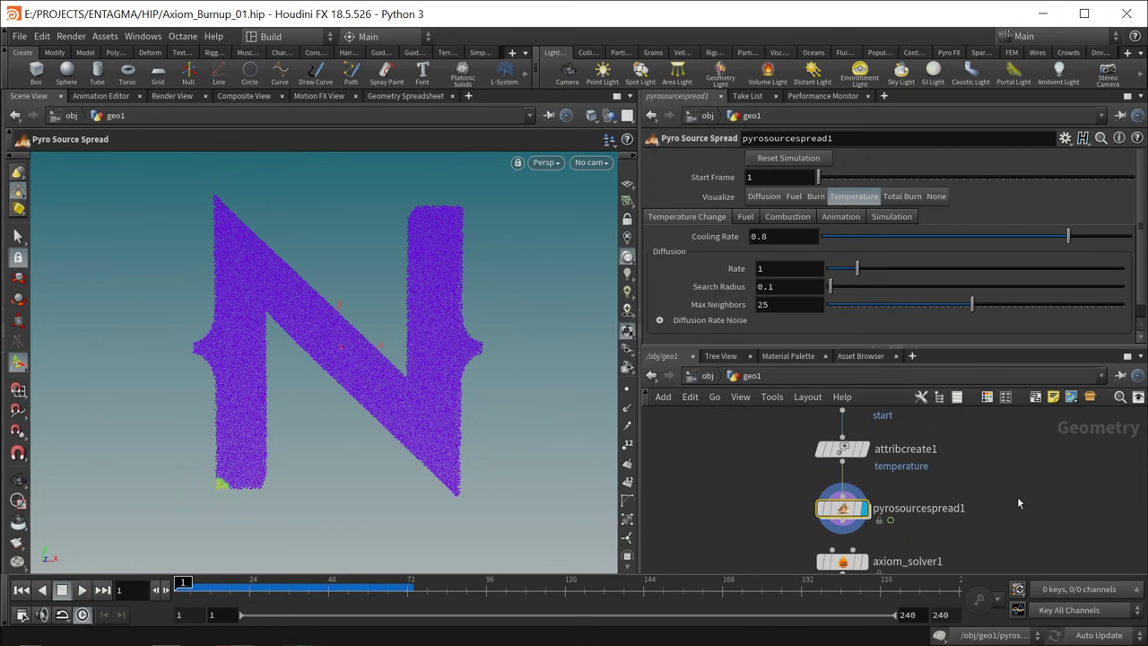
Step: Set the Pyro Source Spread's Cooling Rate to 0.1, diffusion Rate to 2 and Max Neighbors to 64
mouse_move(841, 510)
double_click(798, 237)
text(0.3)
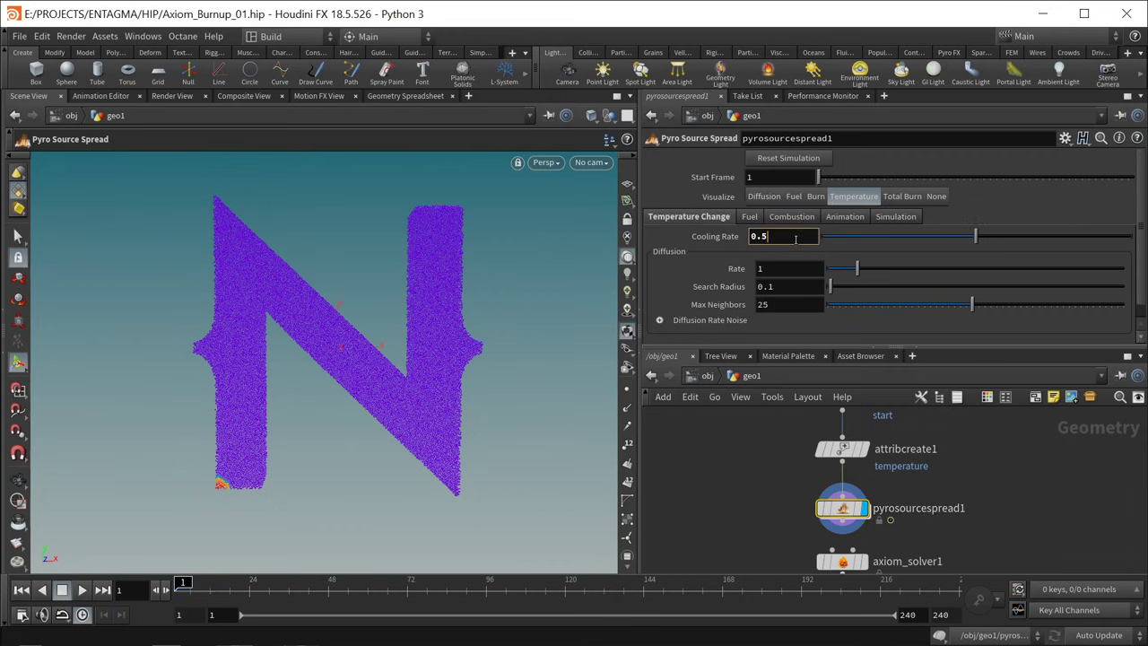
key(BackSpace)
text(1)
double_click(790, 269)
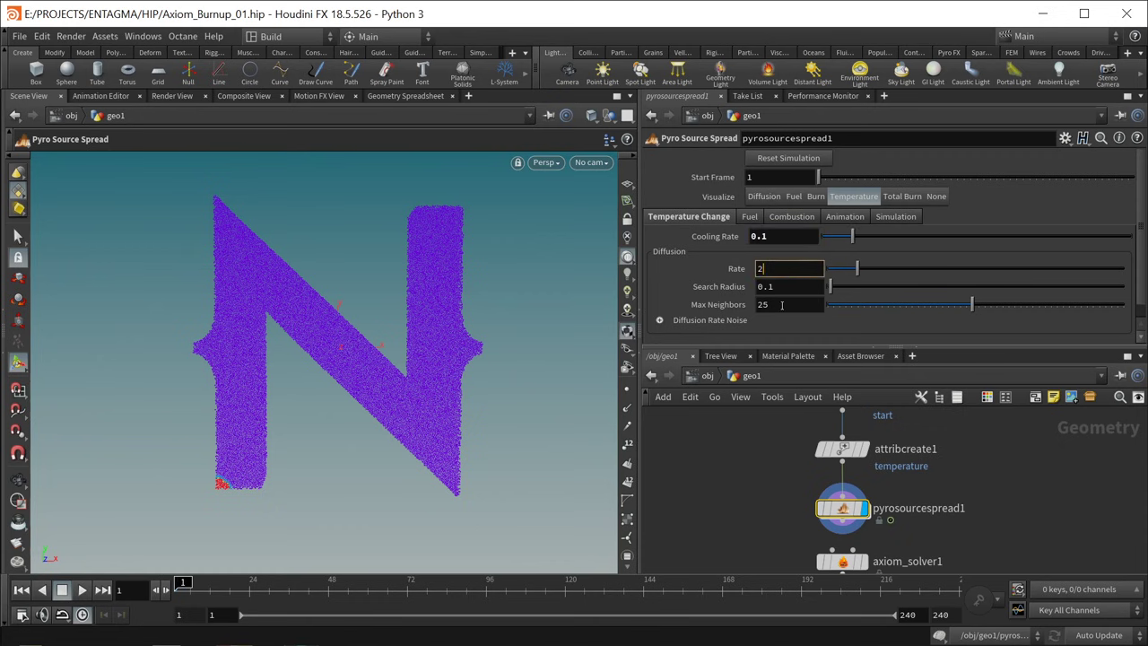
double_click(781, 305)
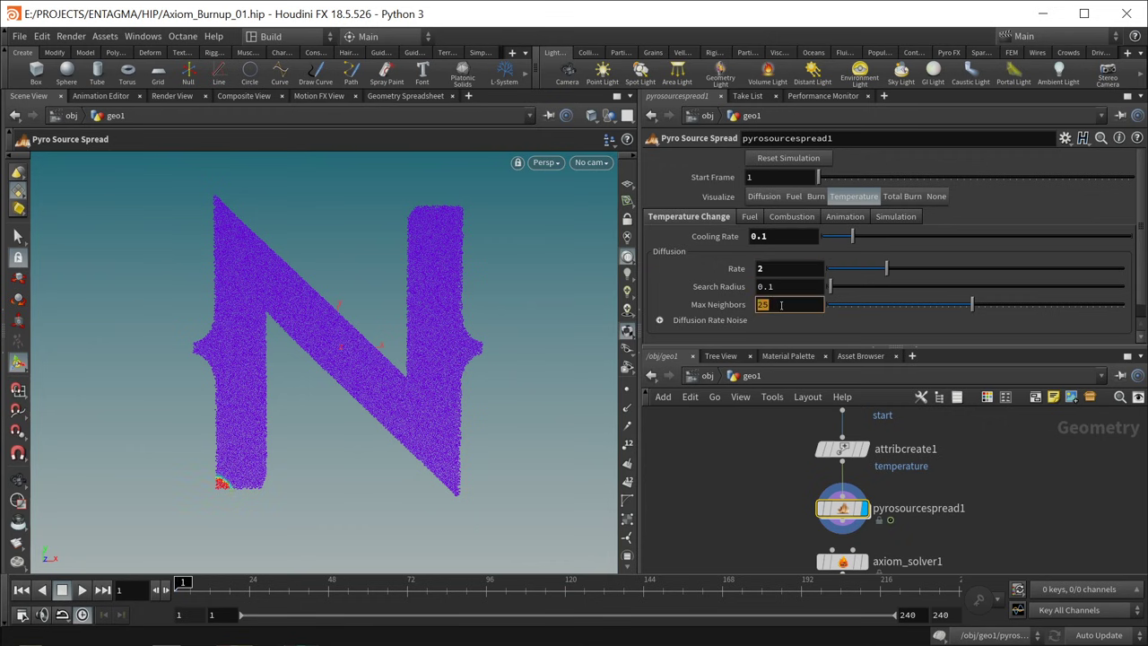
text(64)
key(Return)
Step: Preview the spread with the new cooling and diffusion settings and return to the first frame
click(82, 589)
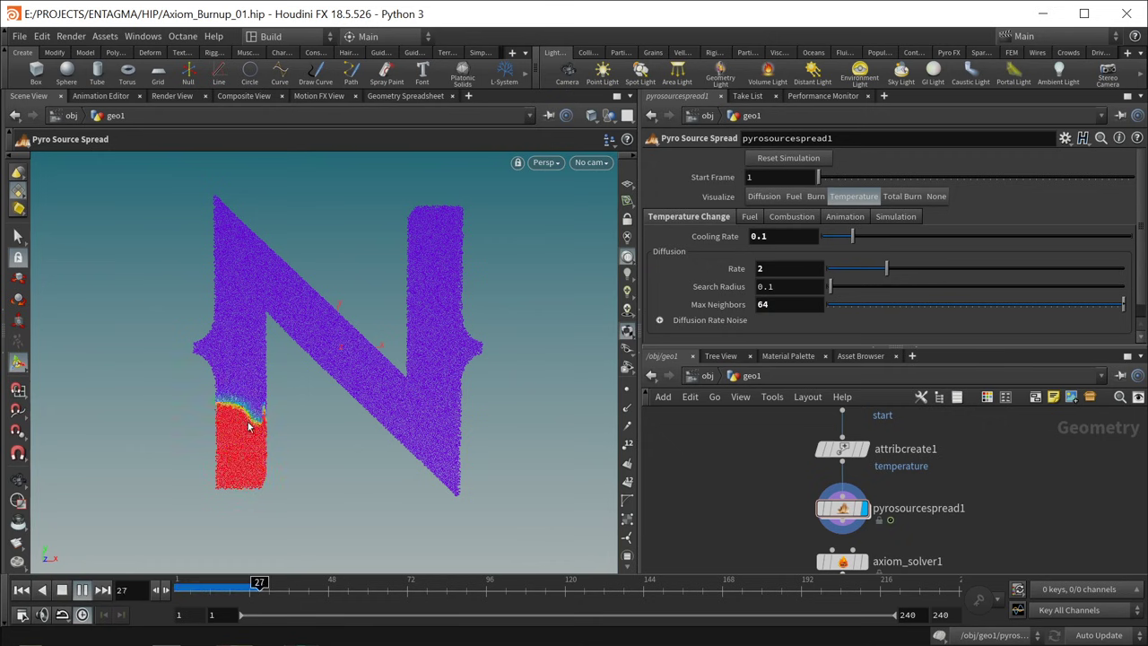
click(81, 589)
click(21, 589)
Step: Set the fuel Injection Rate to 0, preview the spread briefly and return to the first frame
click(748, 220)
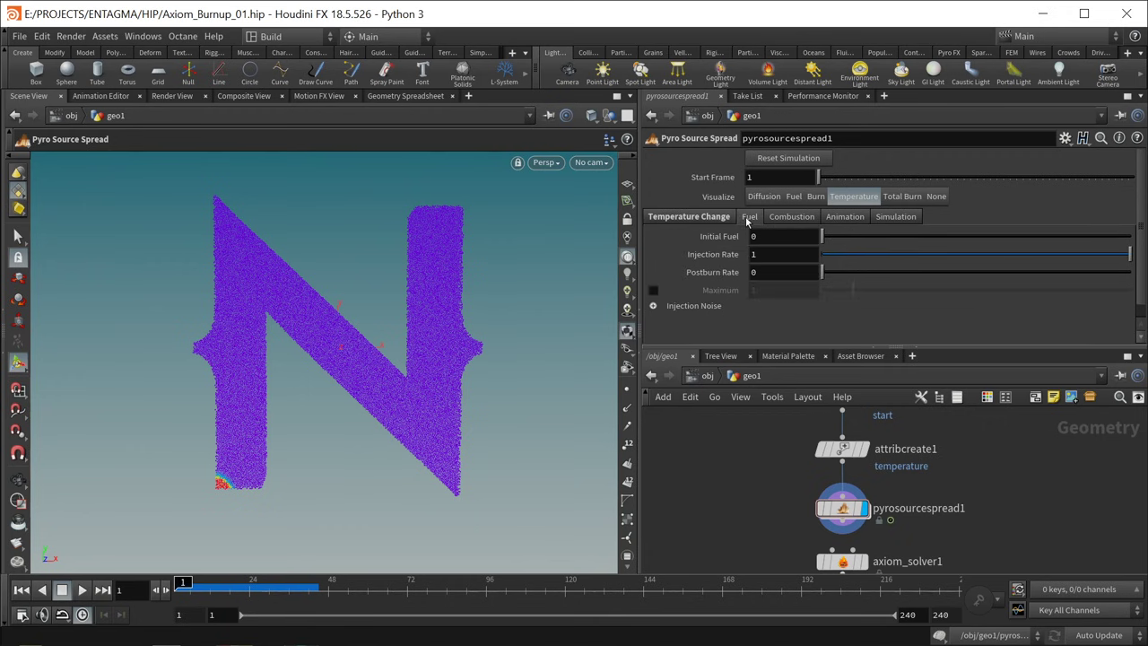
click(789, 254)
text(0)
key(Return)
click(81, 589)
click(62, 589)
click(20, 589)
Step: Set the Initial Fuel to 6, play the burning spread through the letter and return to the first frame
click(772, 237)
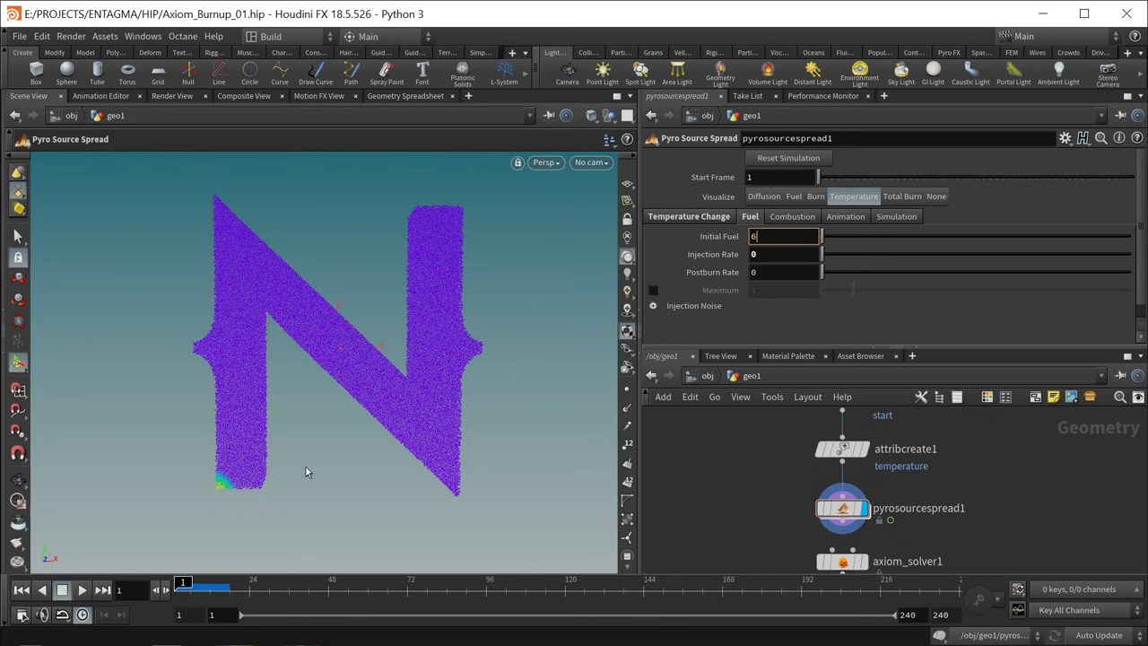
key(Return)
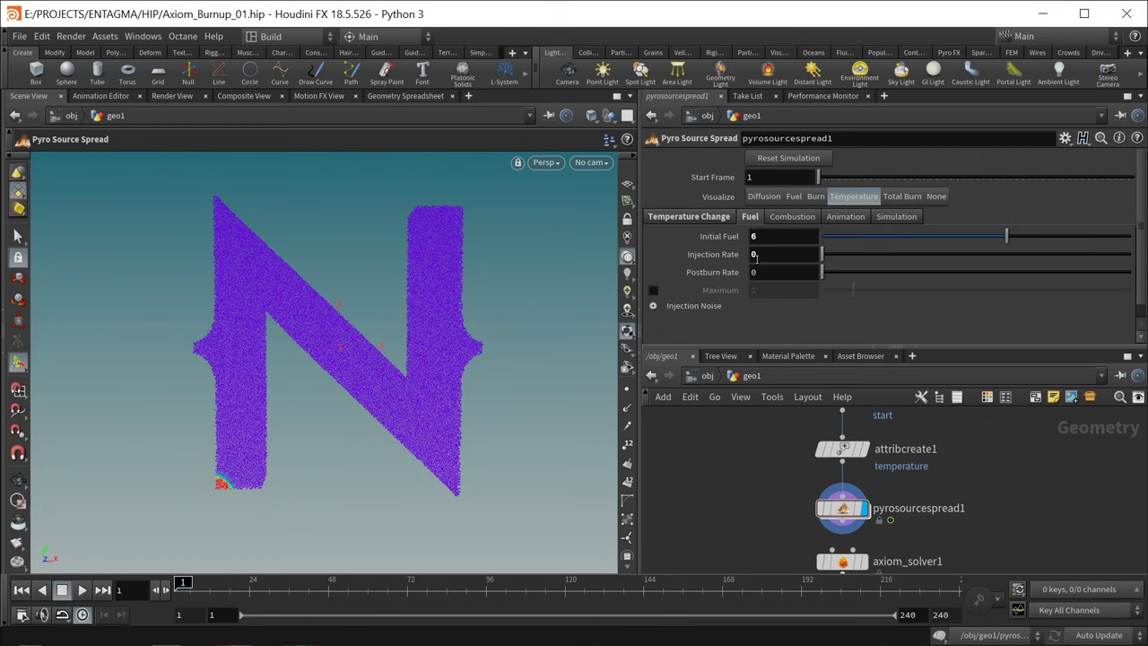
click(82, 590)
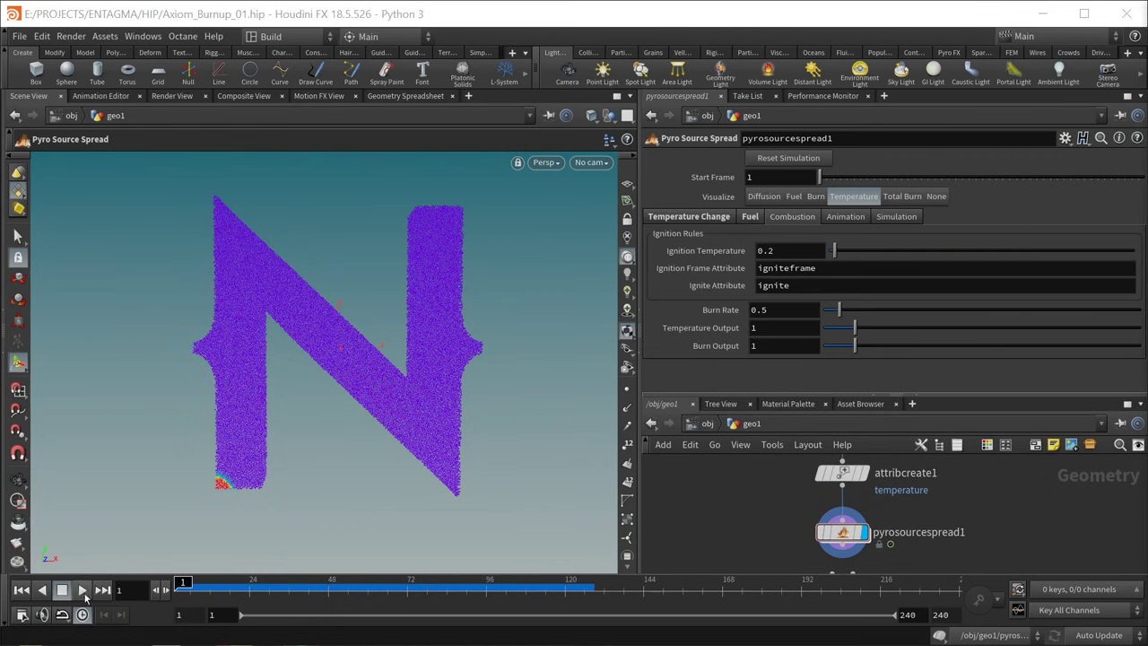
click(83, 591)
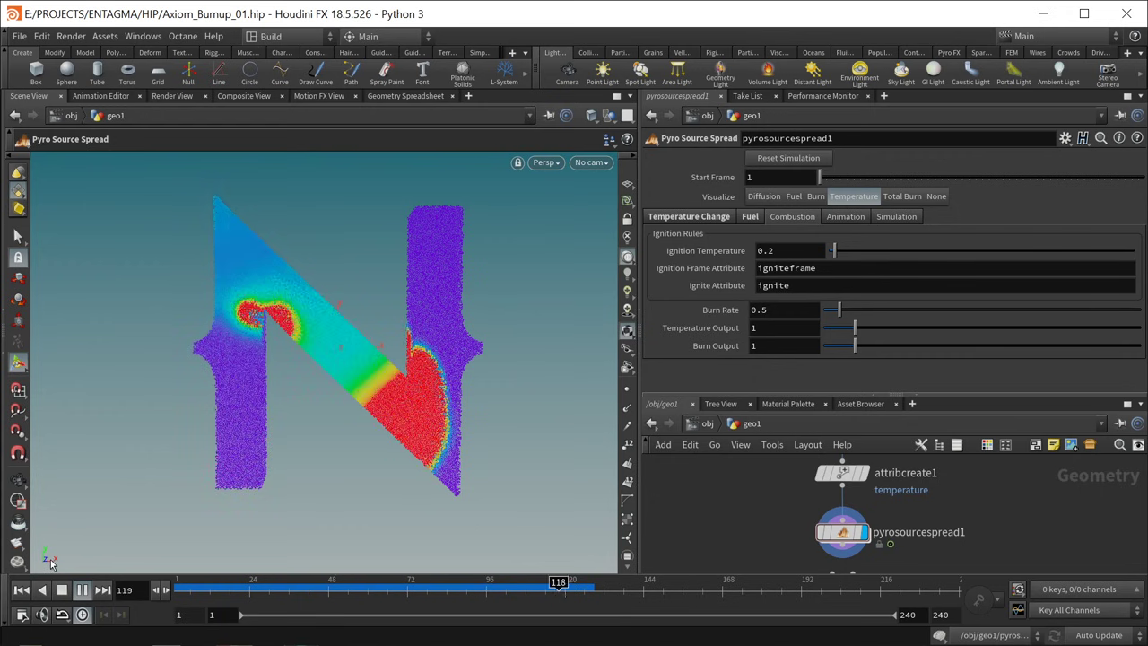
key(ctrl+Up)
Step: Insert a Blast node directly after the Pyro Source Spread node
middle_drag(890, 575, 890, 511)
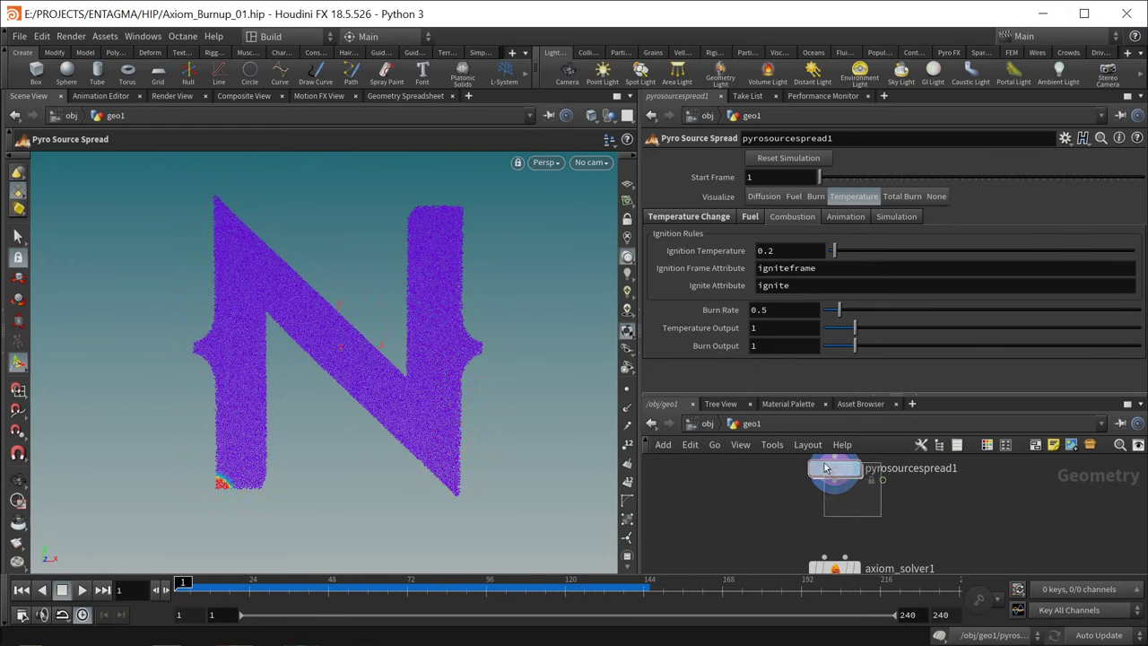
key(Tab)
text(blast)
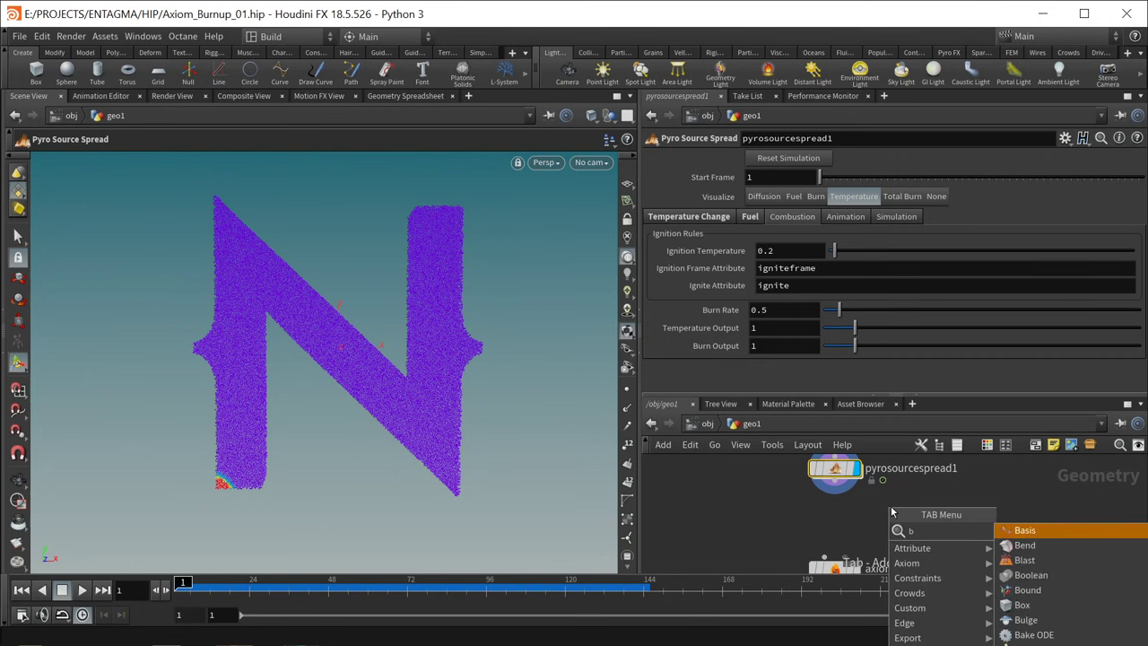
key(Return)
click(789, 177)
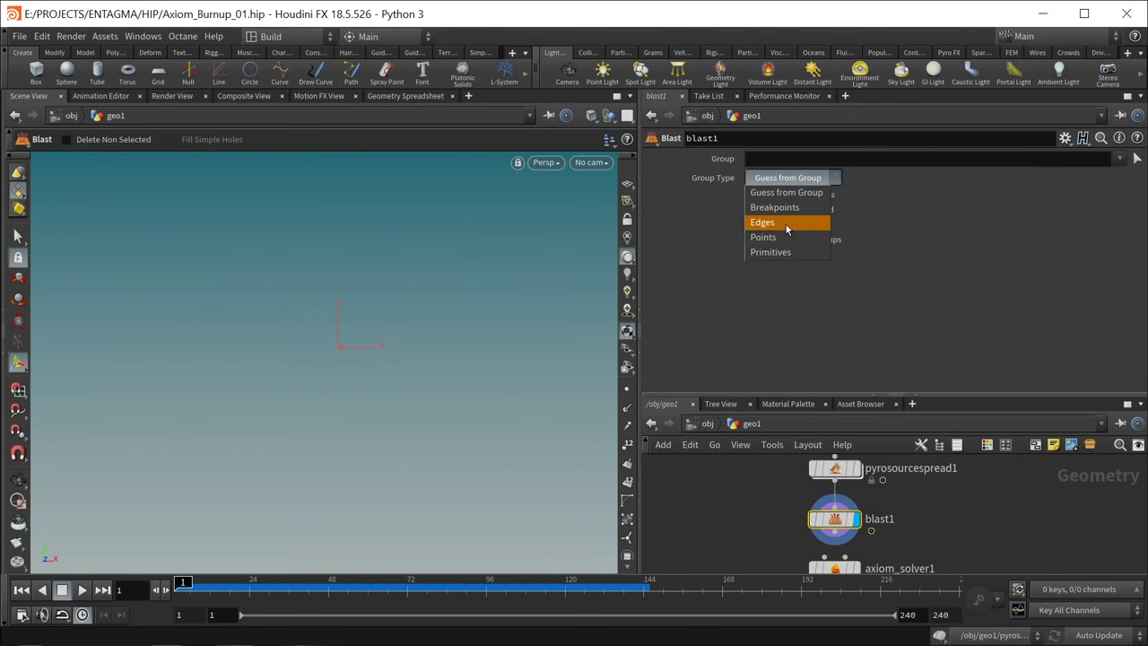
click(789, 236)
click(794, 158)
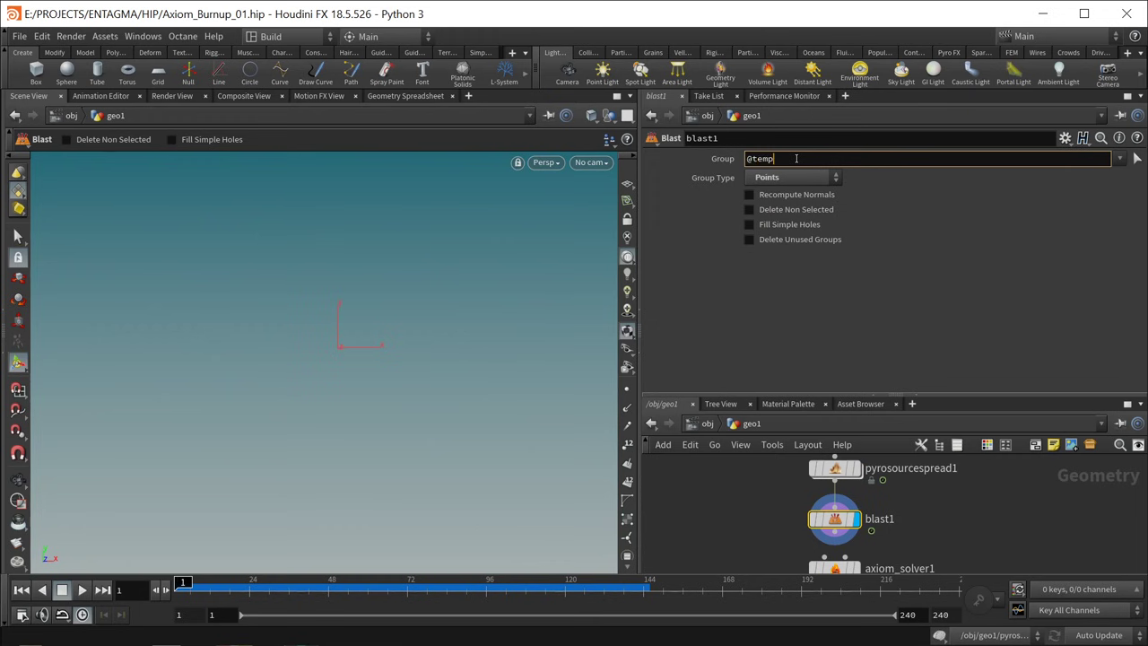
text(@temperature<1)
key(Return)
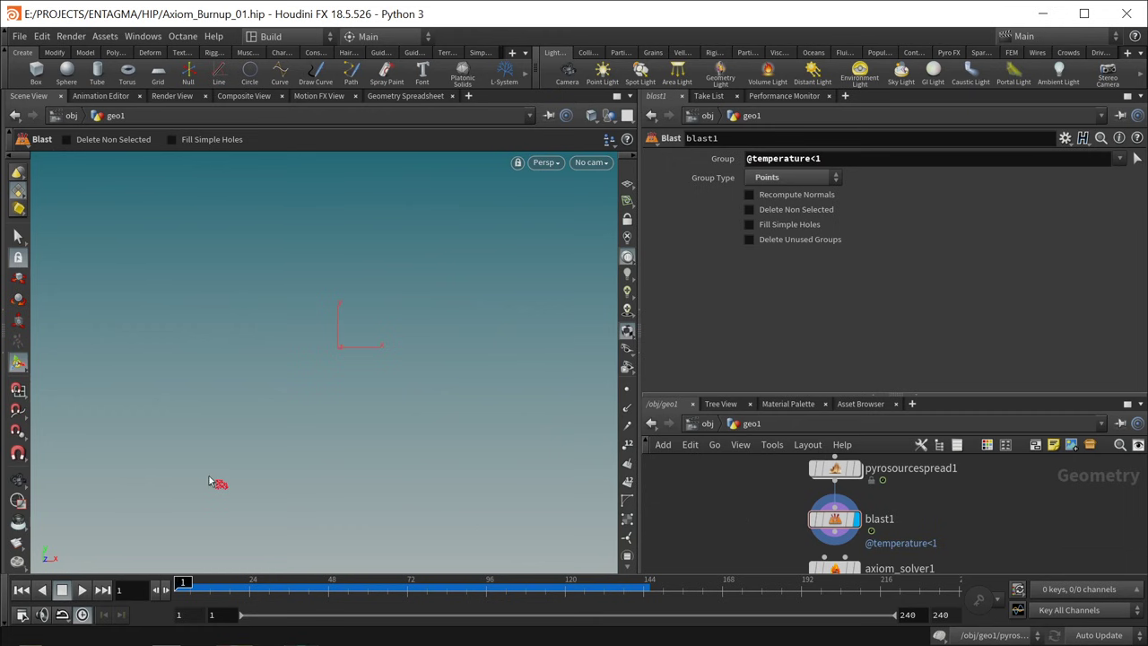
click(82, 592)
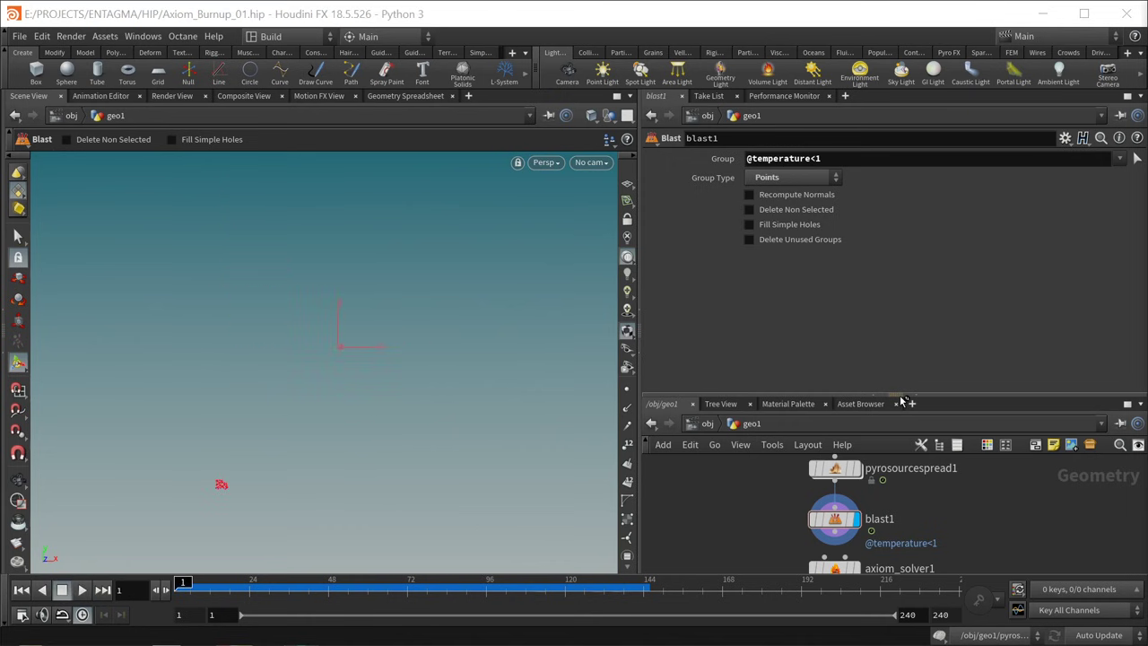
Step: Add a Pyro Source node between the Blast and the Axiom Solver, feed it from the Blast, and display it
drag(903, 397, 903, 305)
mouse_move(835, 522)
mouse_down()
mouse_move(833, 485)
mouse_move(832, 524)
mouse_up()
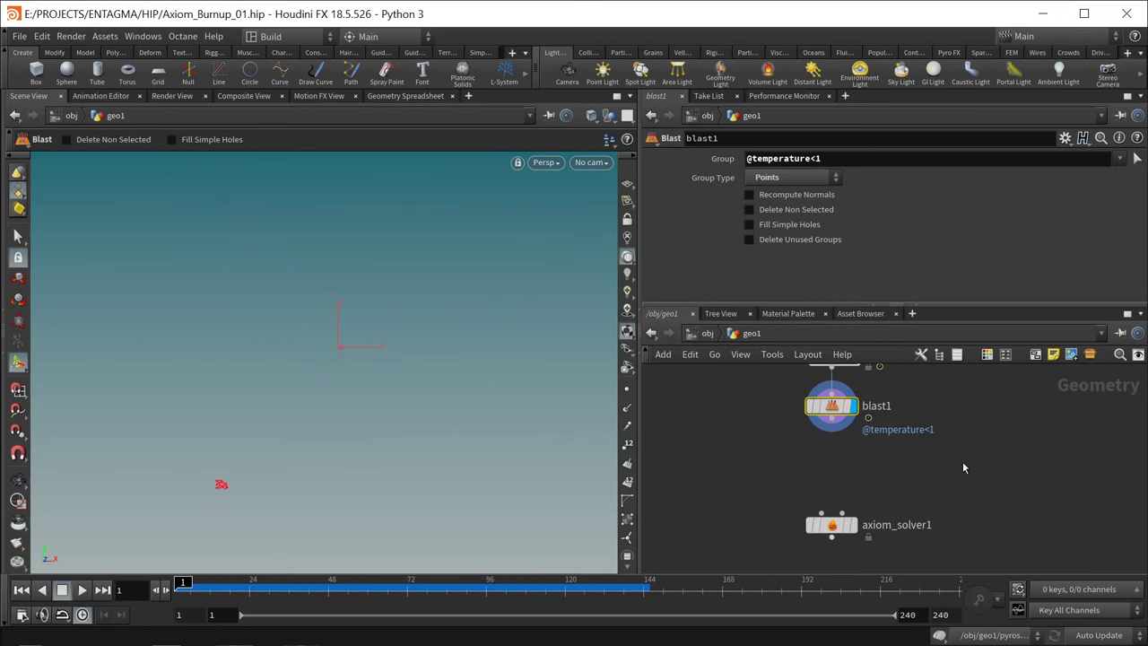
key(Tab)
text(pyro source)
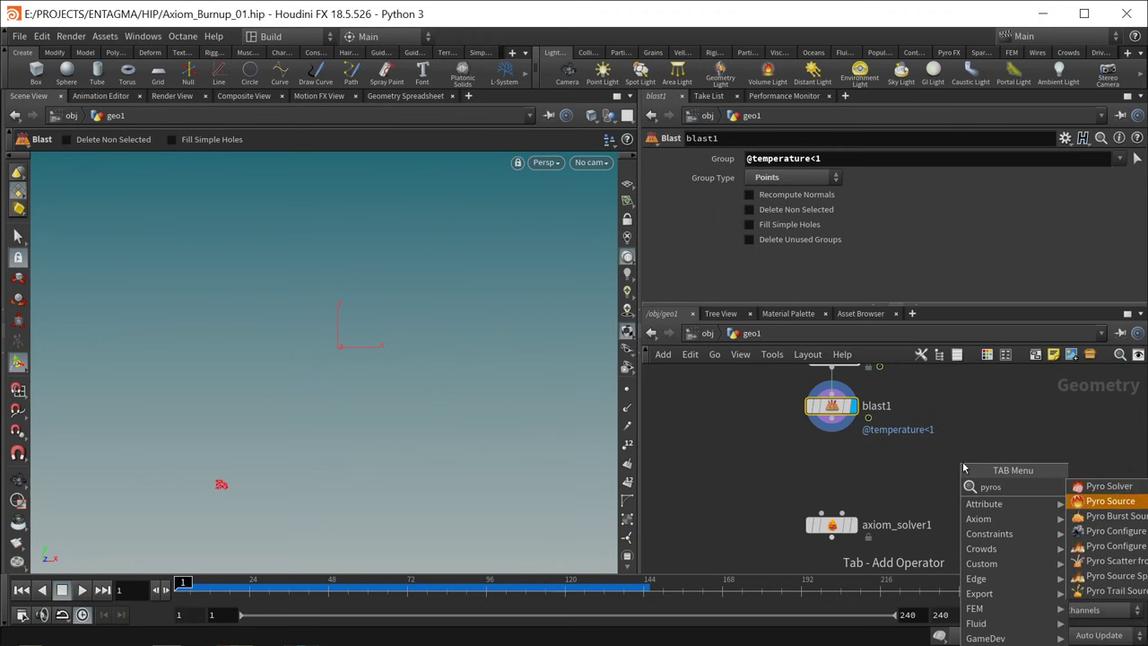
key(Return)
click(825, 468)
click(831, 418)
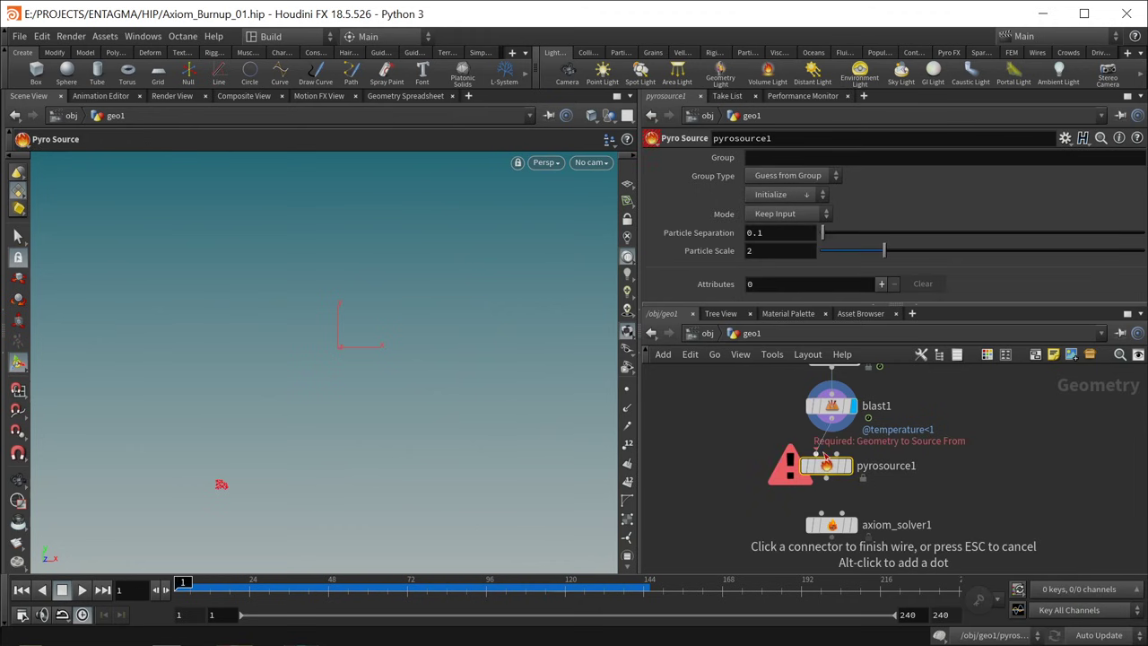
click(826, 454)
click(853, 466)
Step: Add two attributes to the Pyro Source node, the first Density and the second Temperature
drag(900, 307, 900, 394)
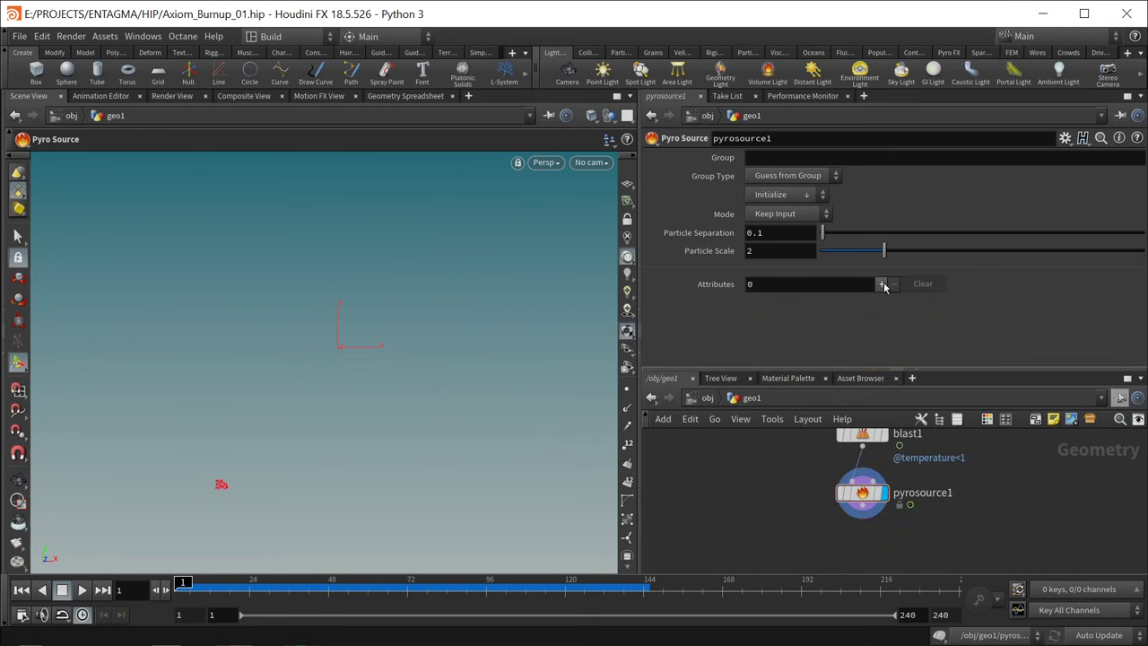
click(880, 283)
click(880, 283)
click(816, 227)
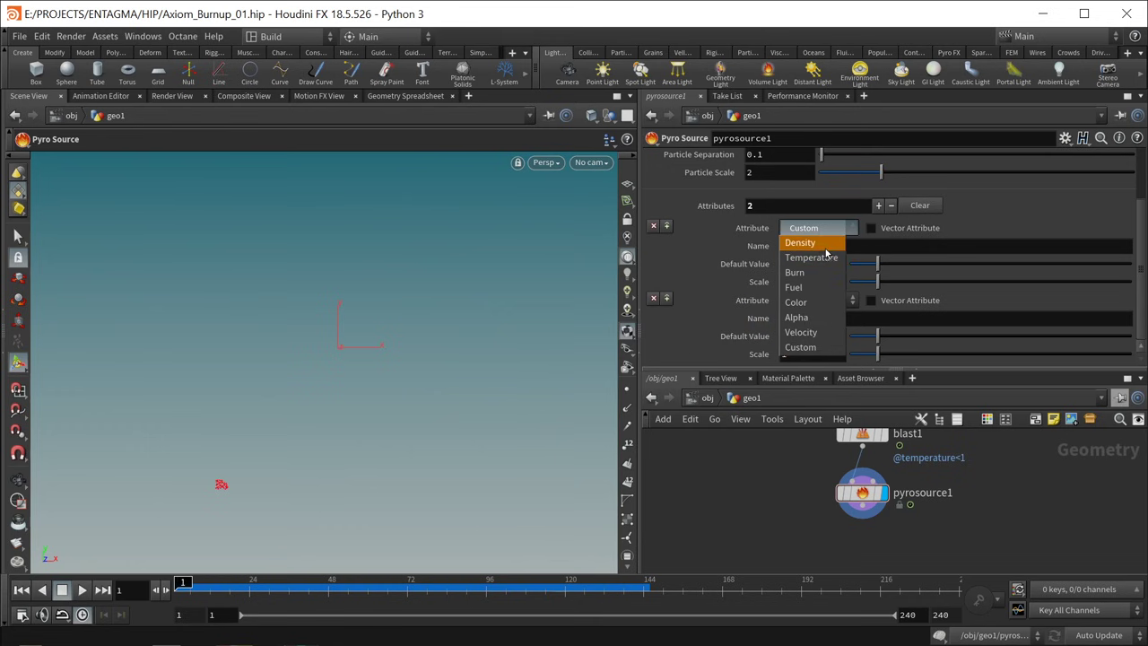
click(827, 249)
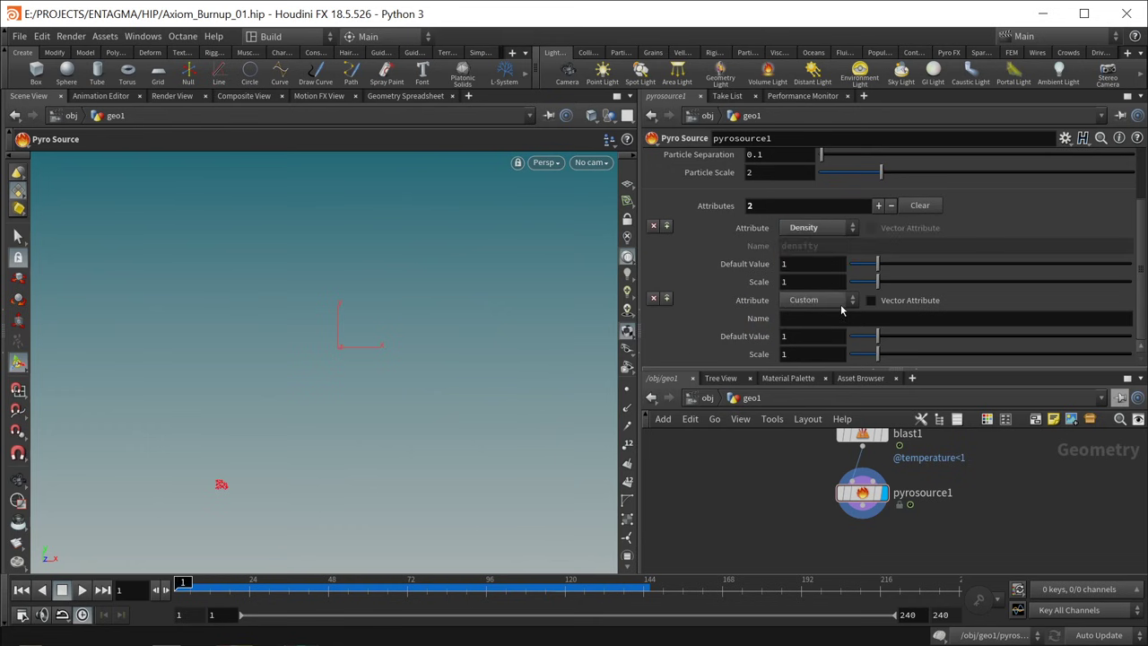
click(832, 298)
click(831, 330)
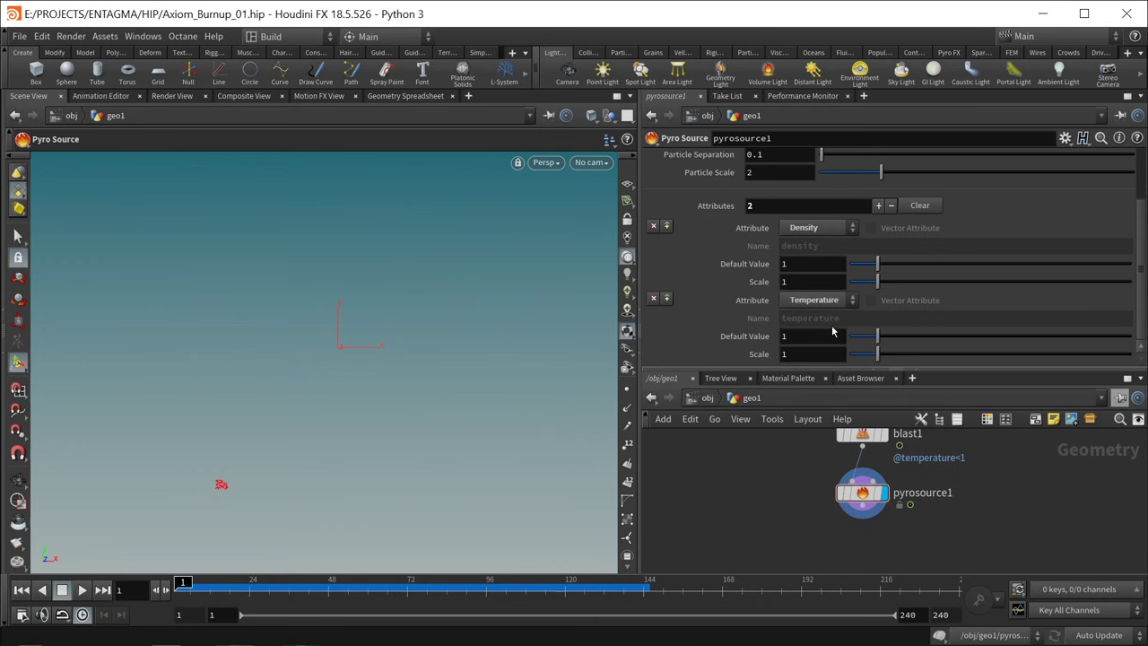
Step: Set the density attribute's Default Value to 10 and the temperature attribute's Scale to 0.1
click(811, 265)
text(0)
key(Return)
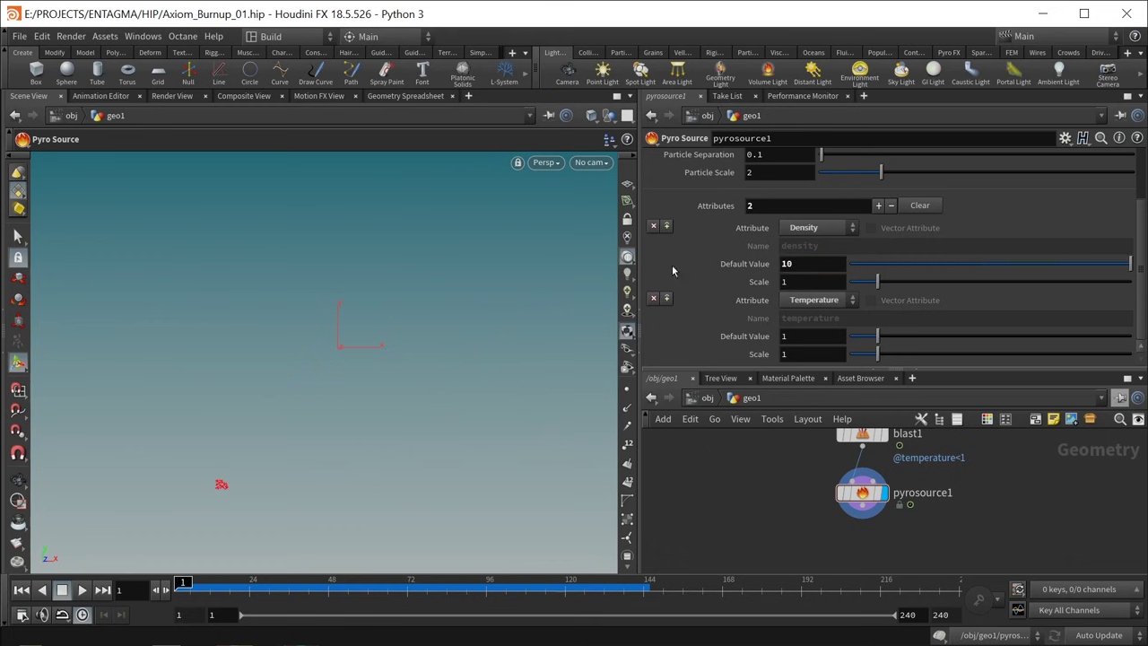
click(816, 353)
key(BackSpace)
text(0.2)
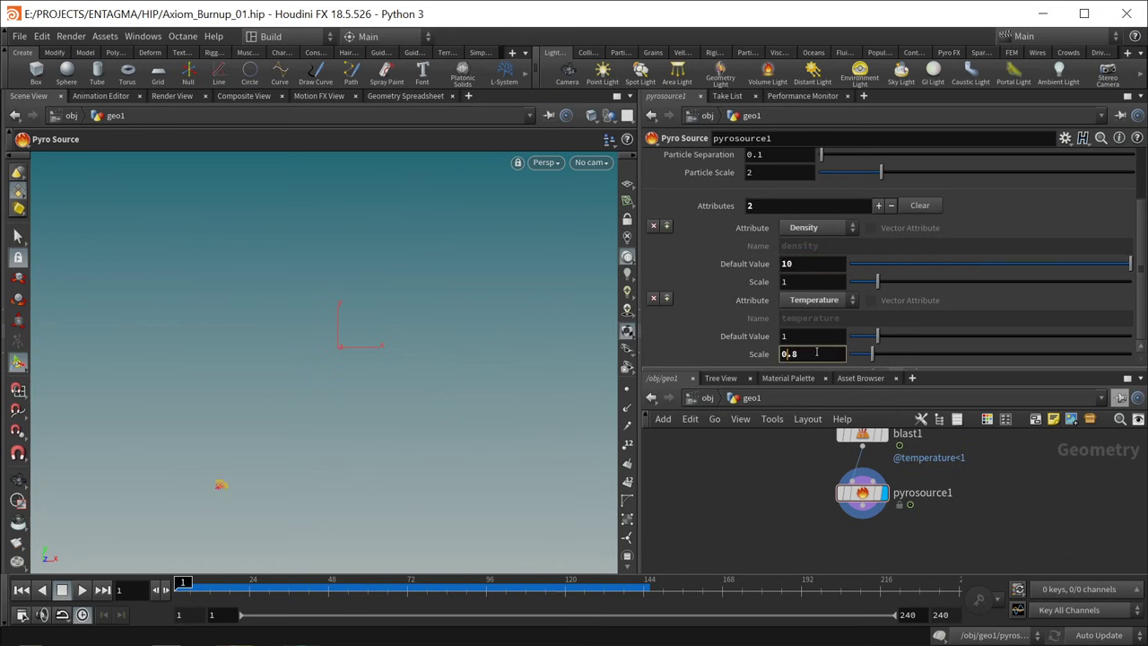
key(BackSpace)
text(1)
key(Return)
Step: Check the Pyro Source's point attributes and add a Volume Rasterize Attributes node after it
middle_drag(850, 496, 948, 448)
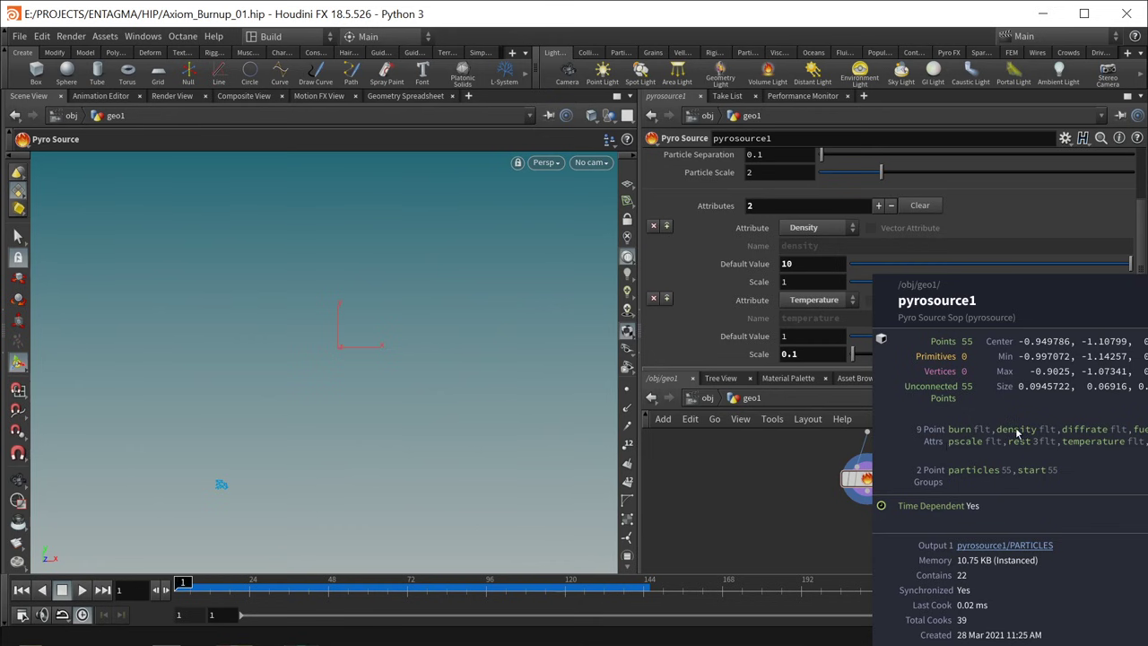
middle_drag(1015, 433, 982, 439)
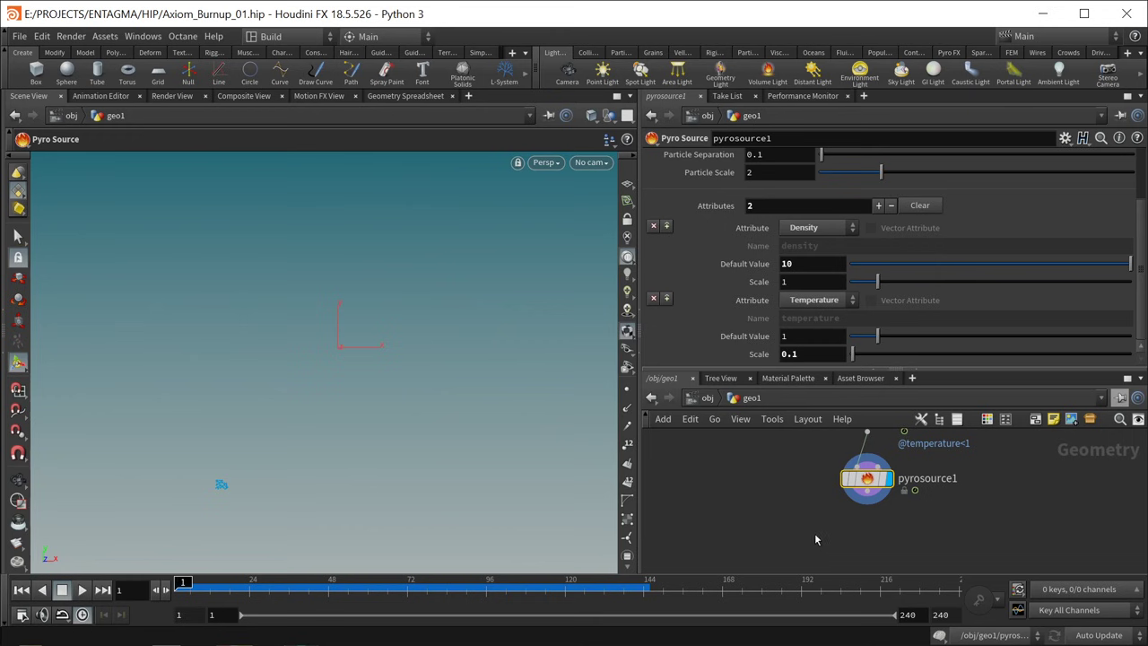
key(Tab)
text(volumerast)
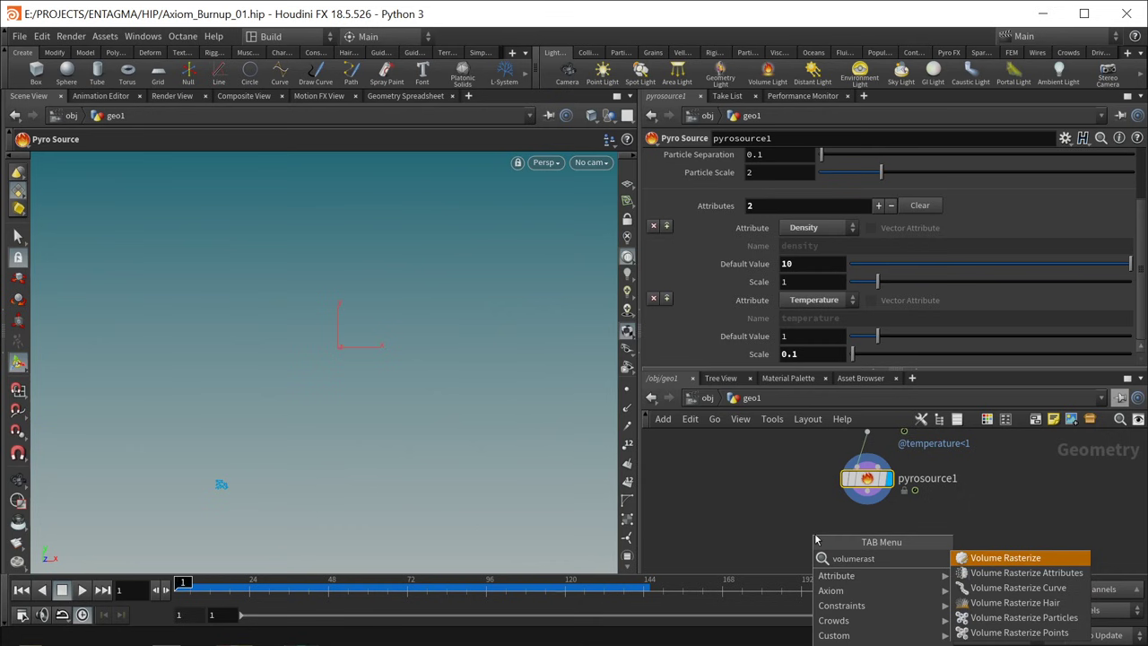
key(Down)
key(Return)
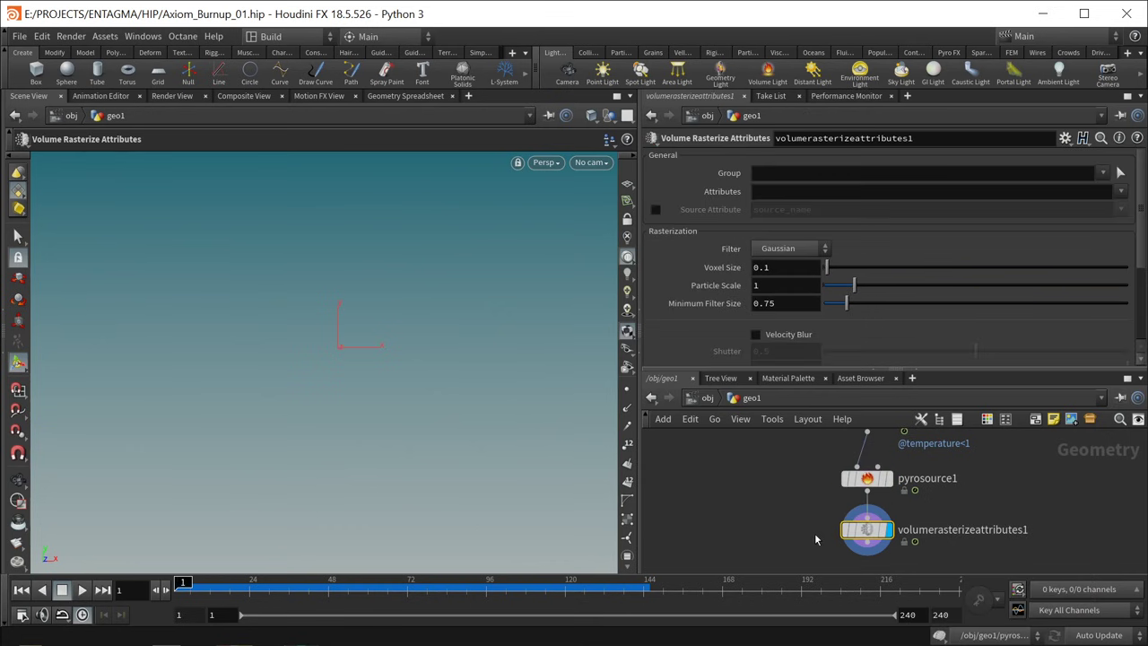
Step: Choose density and temperature as the attributes to rasterize
click(1120, 192)
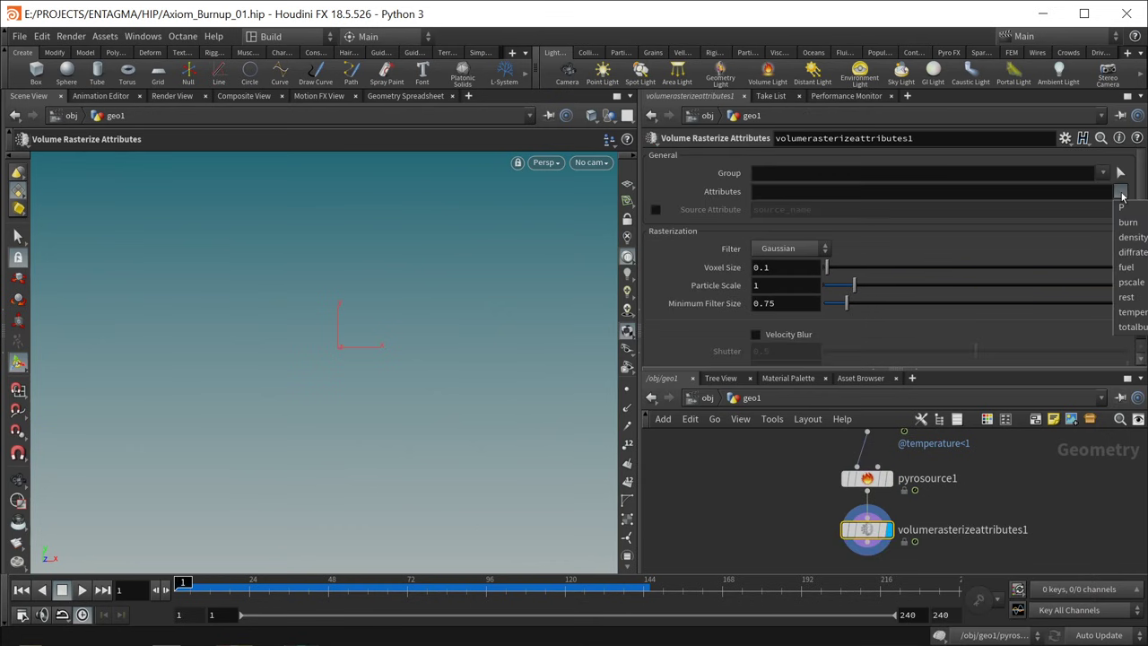
click(1130, 237)
click(1121, 192)
click(1130, 311)
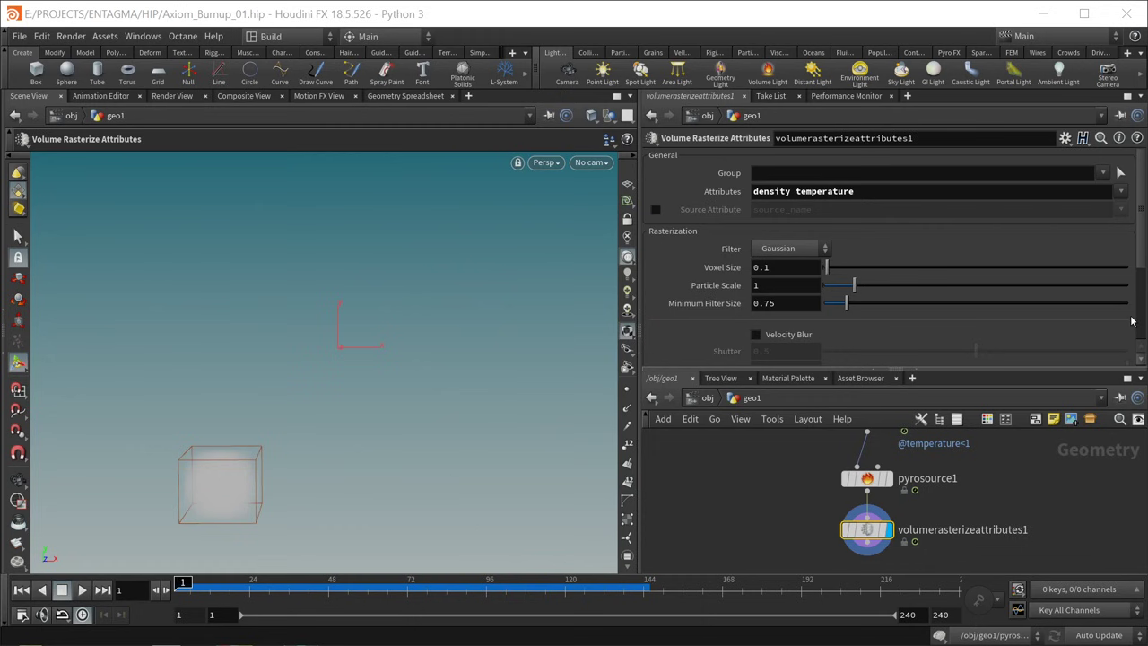
Step: Clear the Coverage Attribute and enable Normalize by Clamped Coverage on the Volume Rasterize Attributes node
scroll(1131, 321, down, 3)
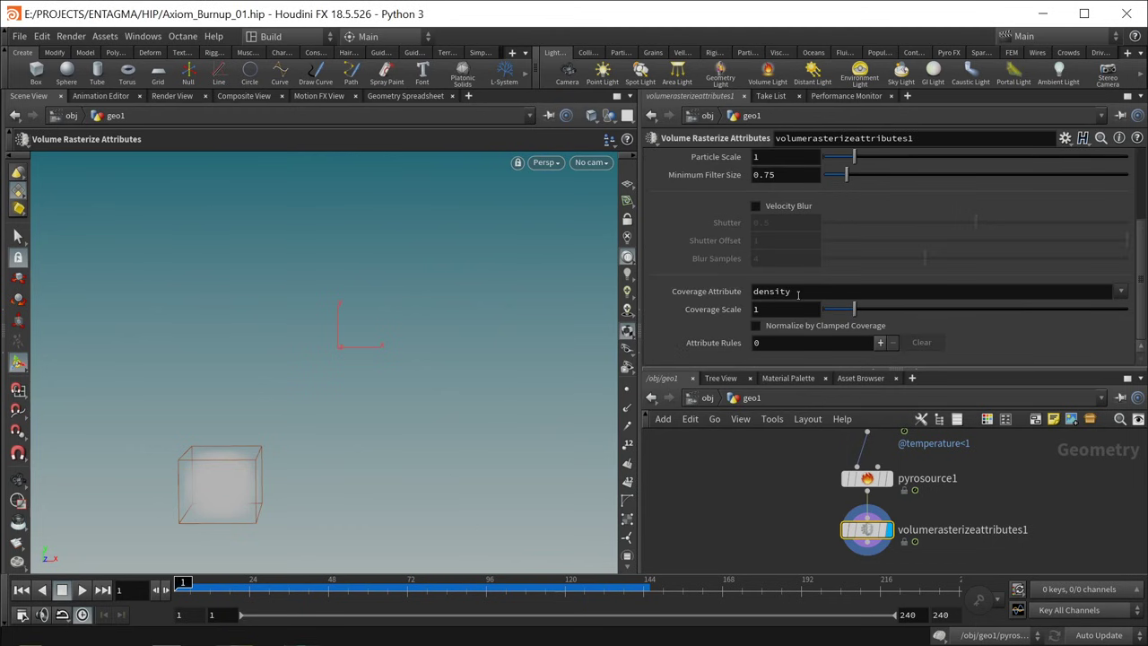
click(940, 294)
key(BackSpace)
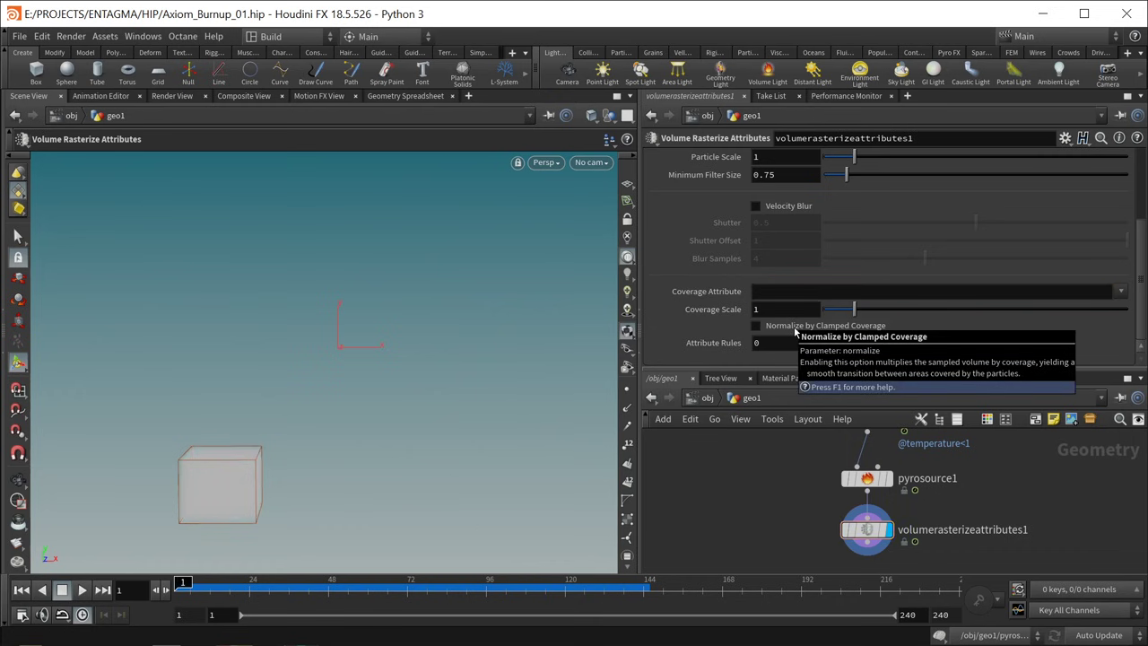
click(794, 329)
Step: Add an Axiom Solver after the Volume Rasterize Attributes node, save the scene and display the solver's result
middle_drag(1044, 543, 1040, 454)
drag(884, 551, 876, 512)
click(869, 499)
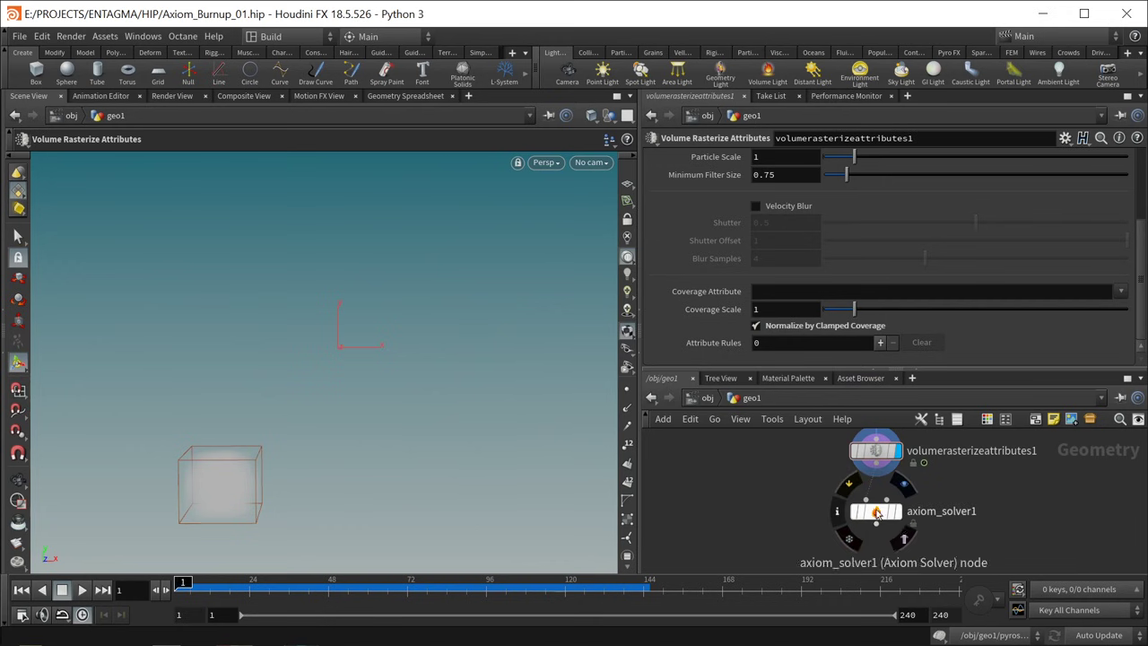
key(ctrl+s)
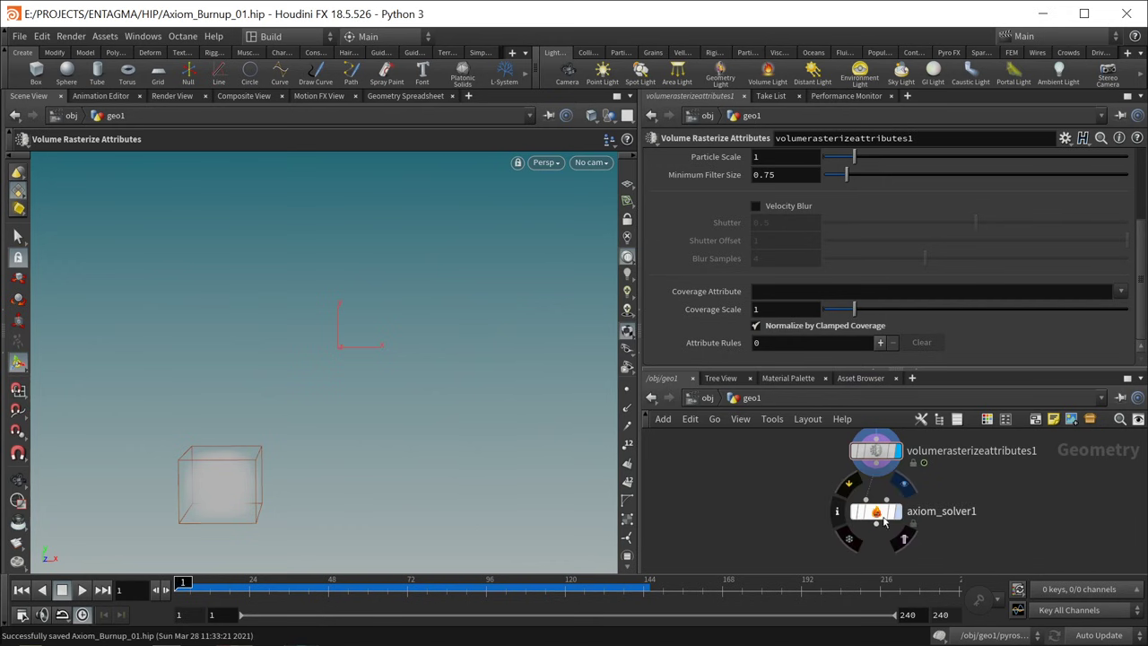
click(875, 520)
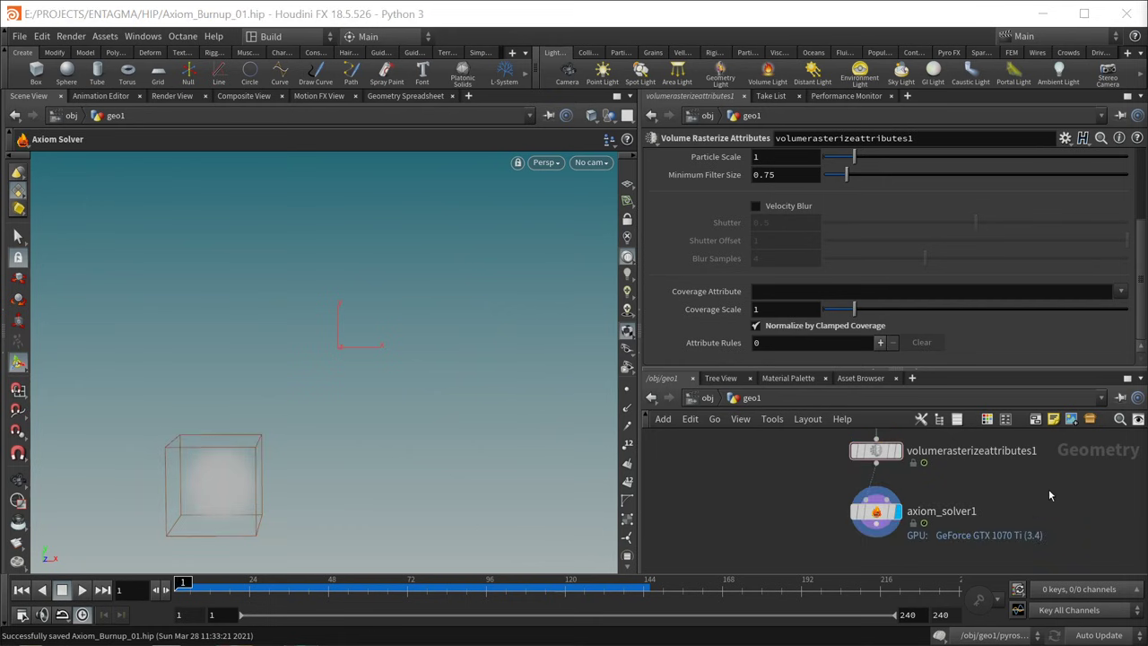
Step: Set the Axiom Solver's Substeps to 2
drag(1044, 369, 1034, 422)
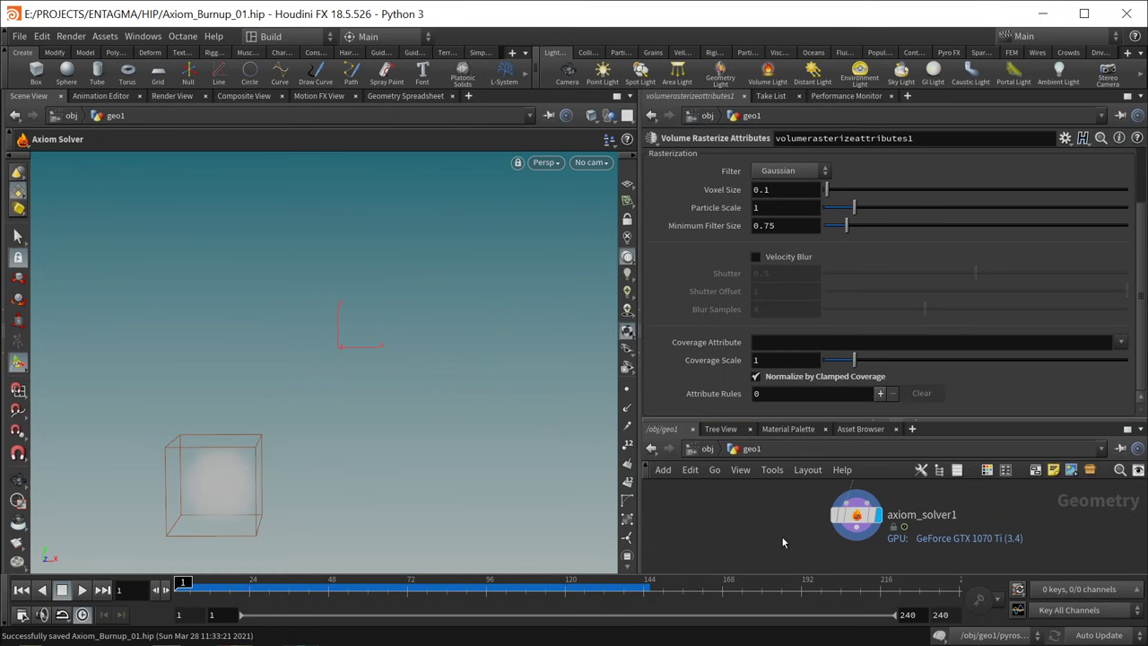
click(856, 516)
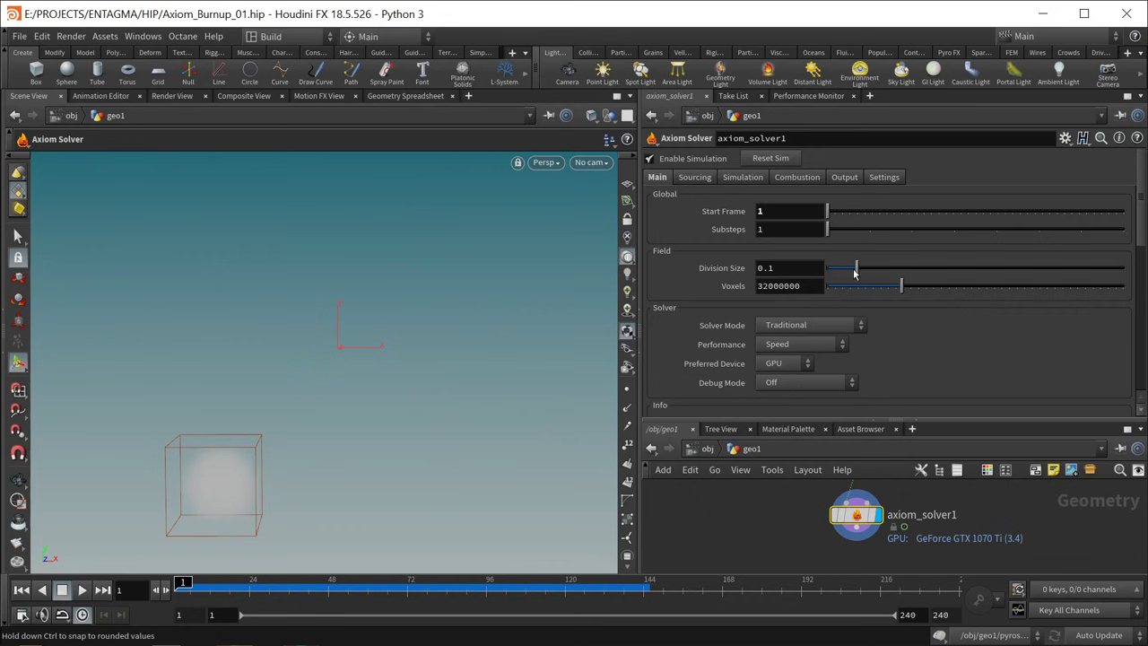
click(787, 230)
text(2)
key(Return)
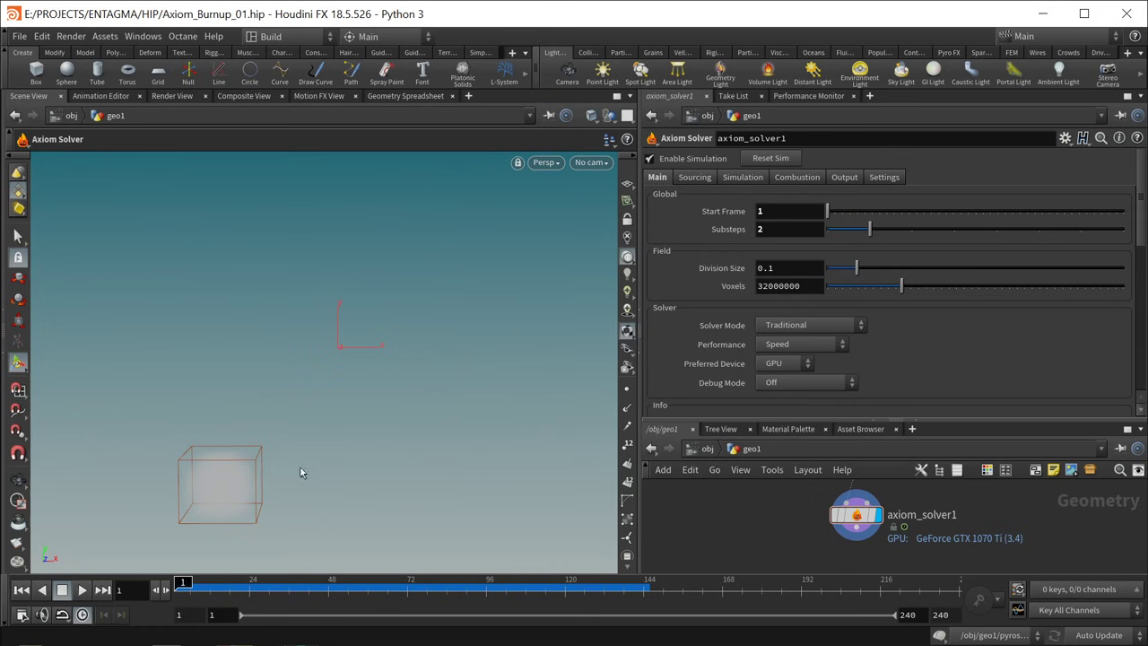
Step: Change the viewport background's Color Scheme to Dark
middle_drag(259, 466, 362, 439)
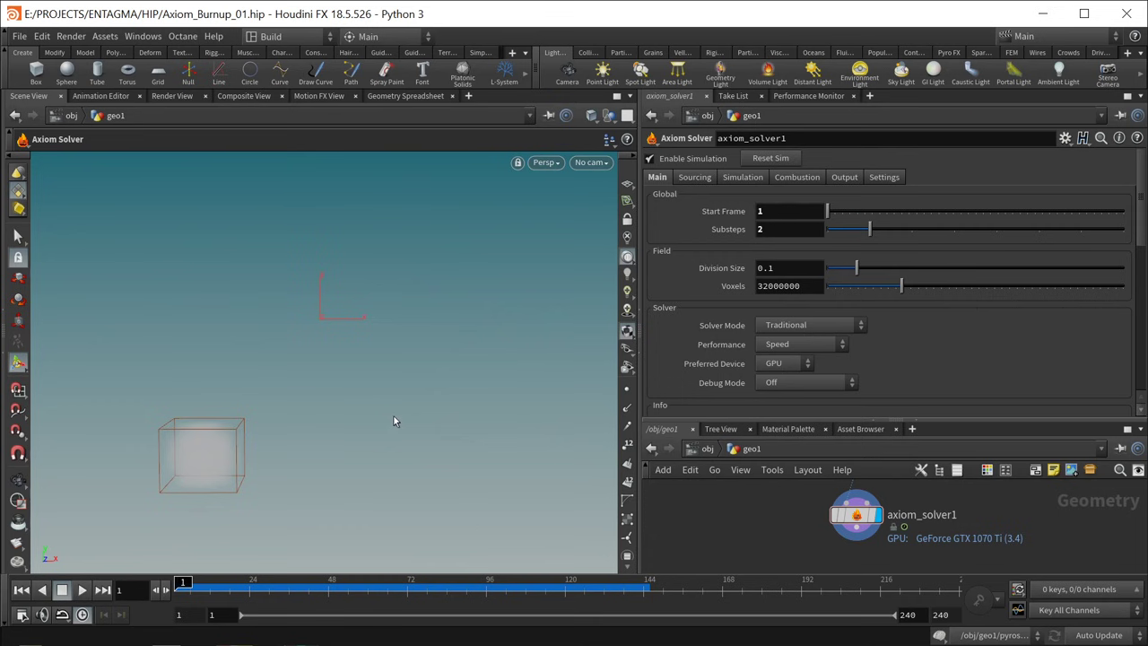
key(d)
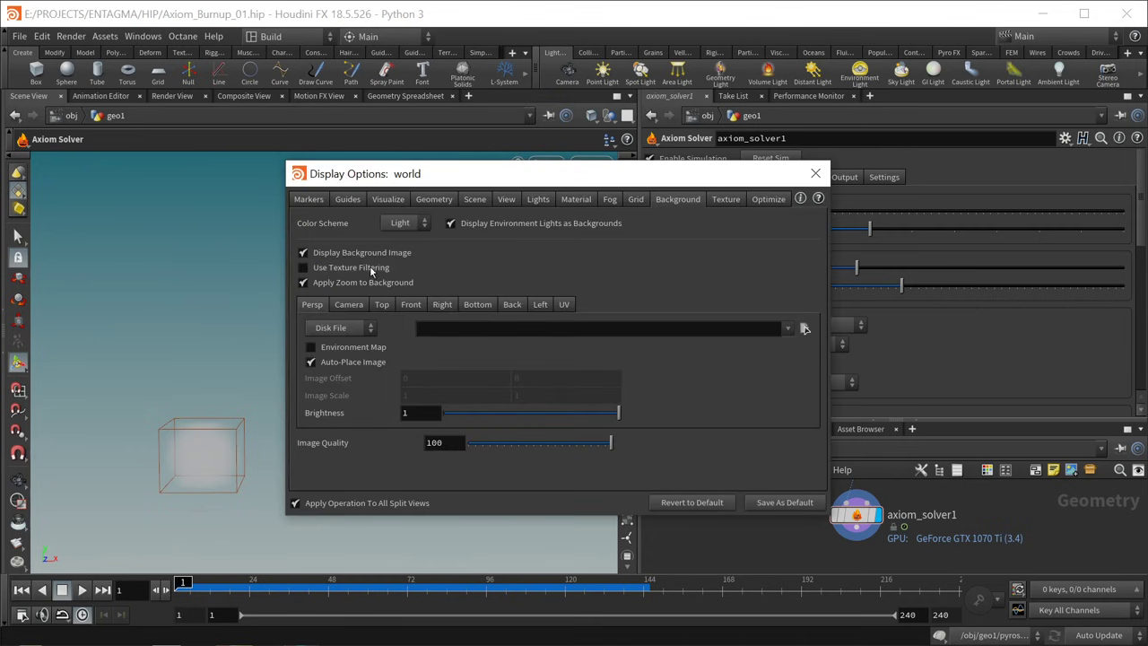
click(401, 222)
click(399, 254)
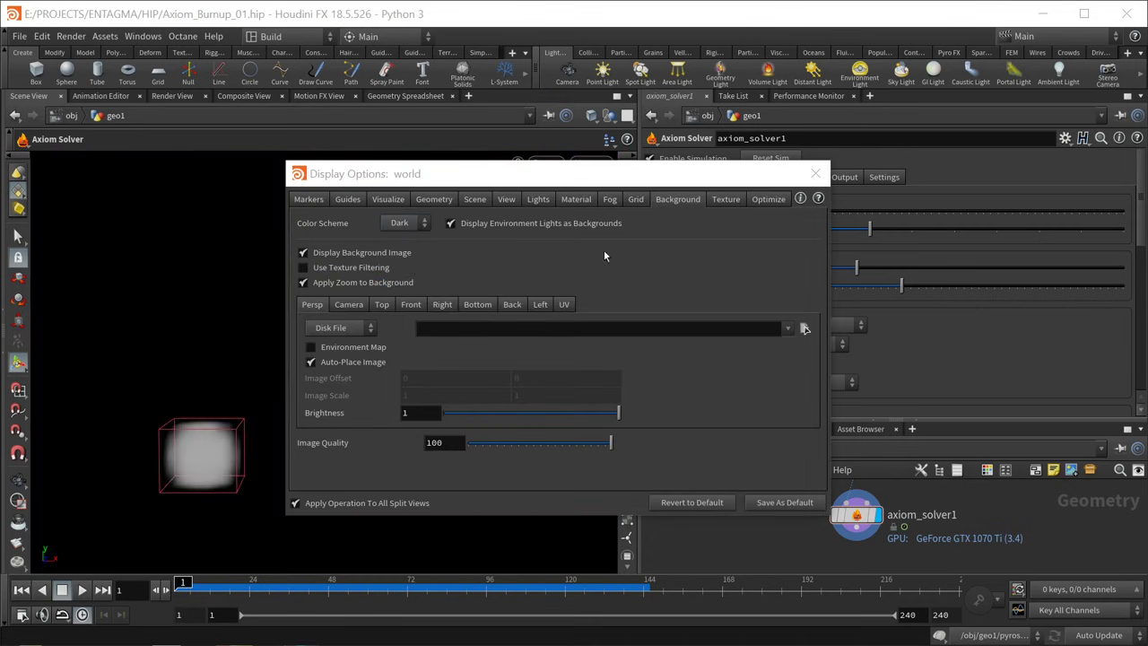
click(814, 173)
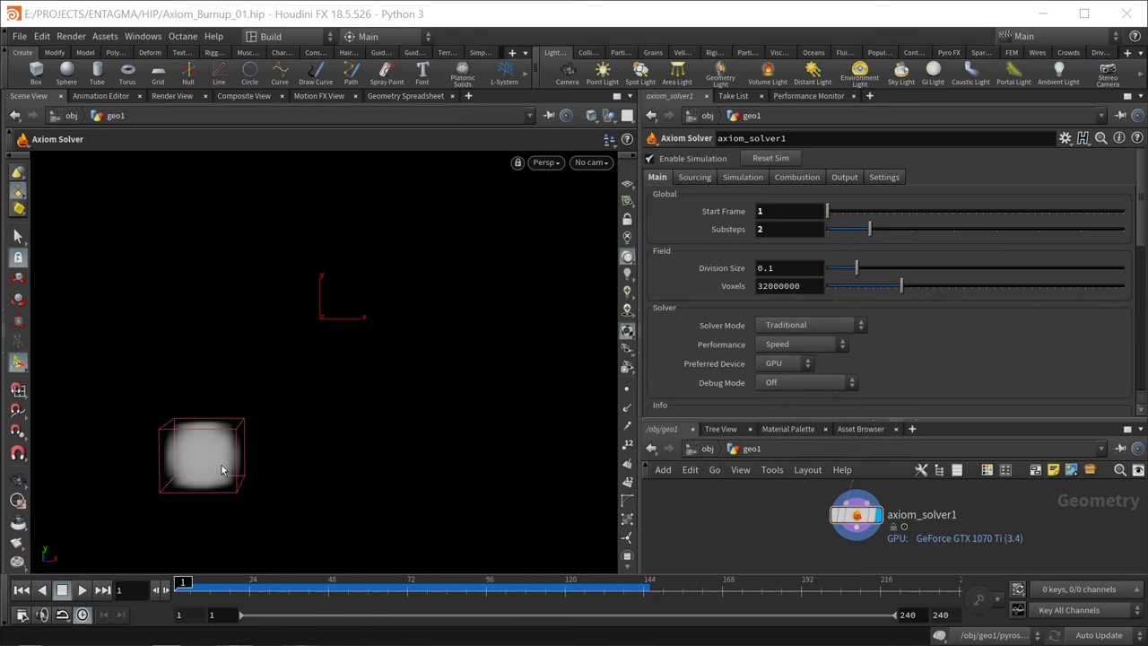
Step: Play the first frames of the Axiom simulation as a test and return to frame 1
click(82, 589)
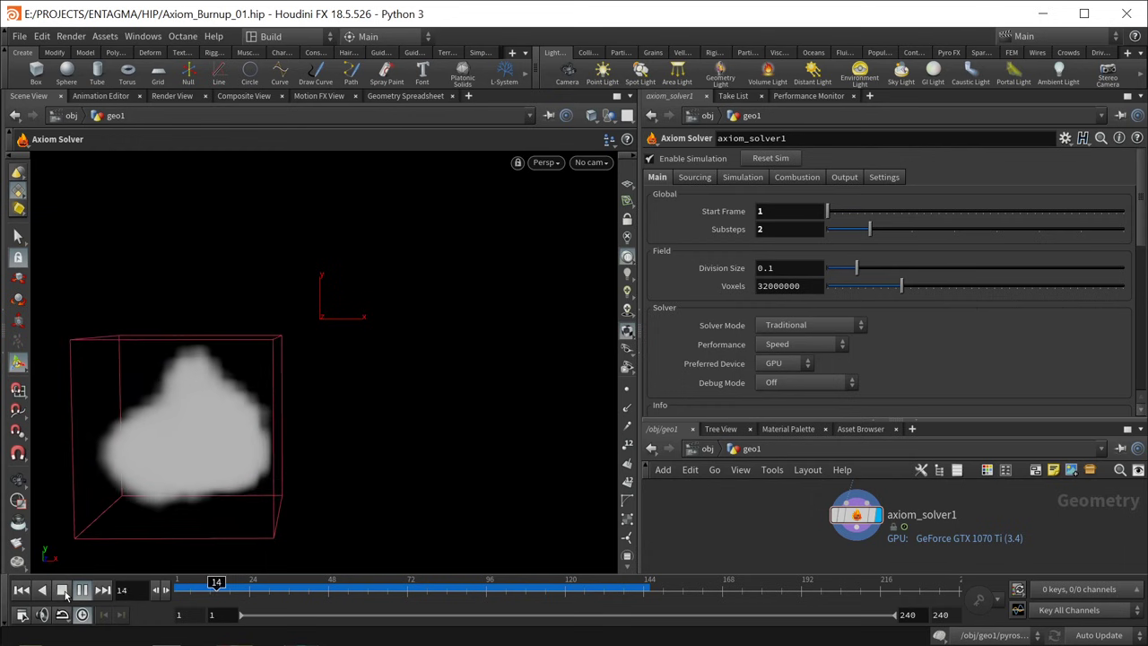
click(62, 590)
key(ctrl+Up)
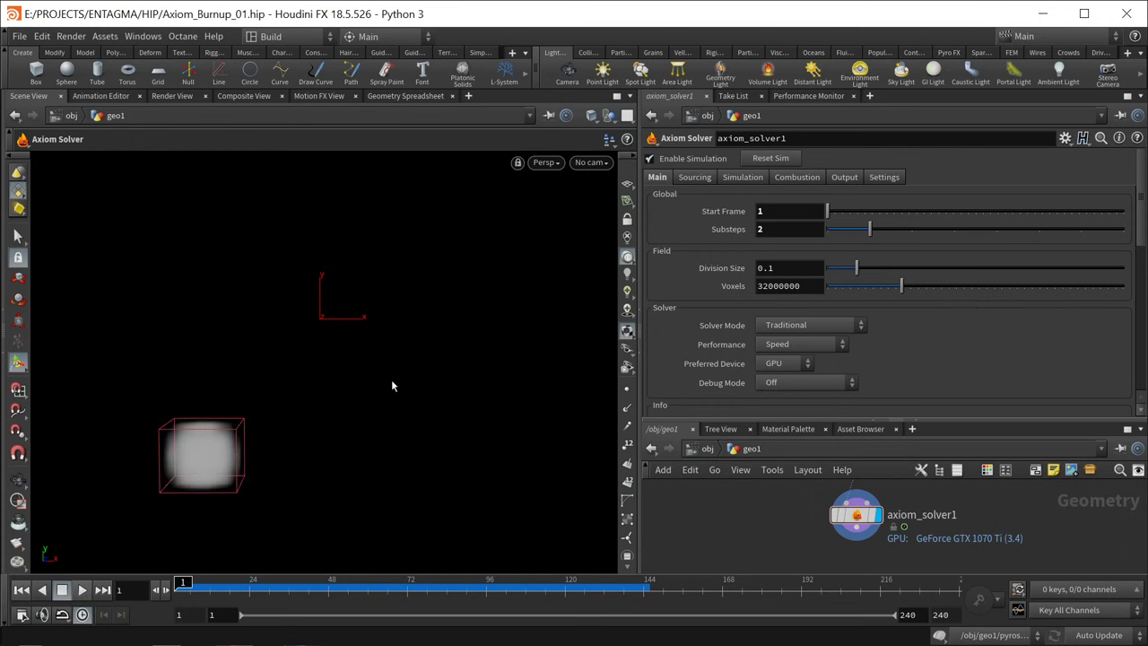
Step: Check the viewport's texture display options, including the 3D texture limits
key(d)
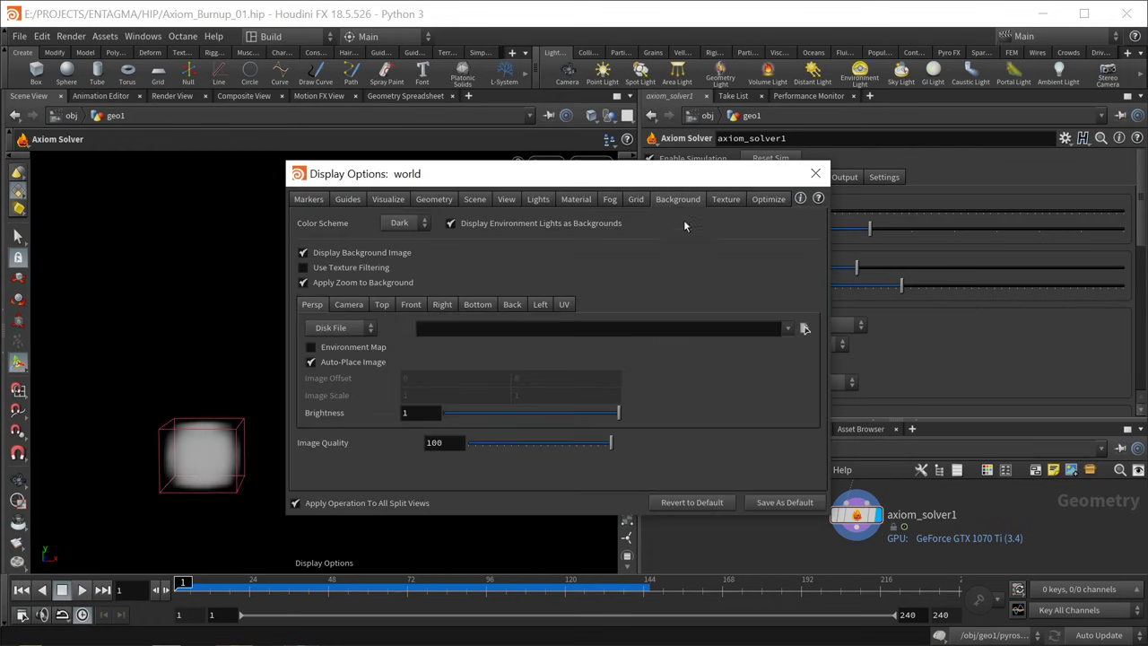
click(726, 200)
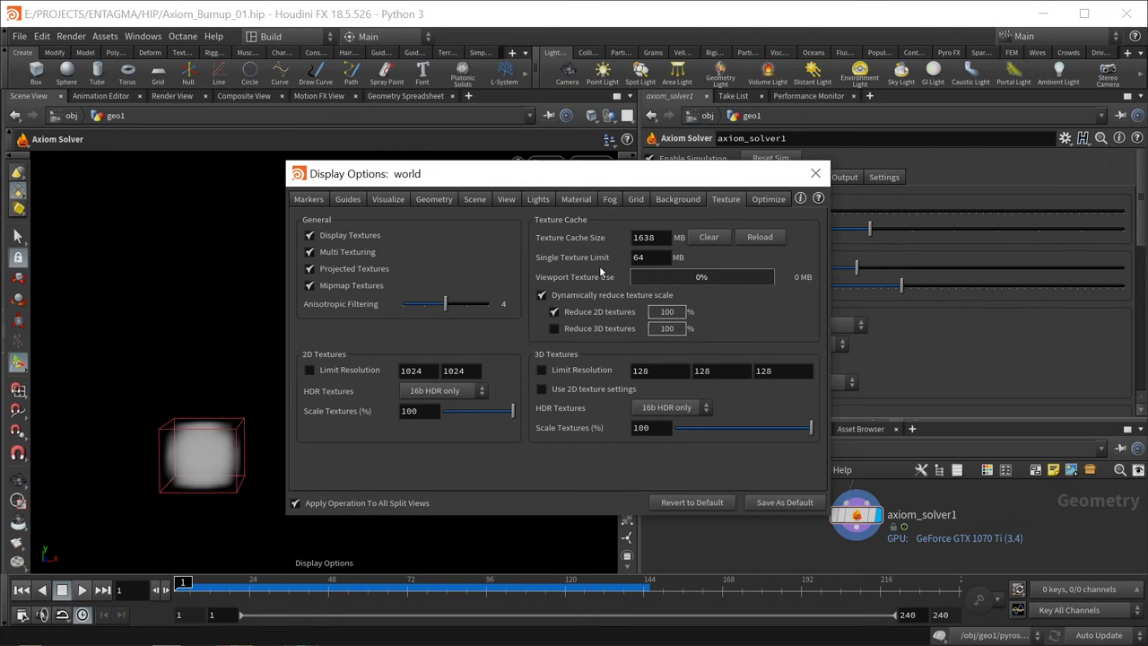
click(815, 173)
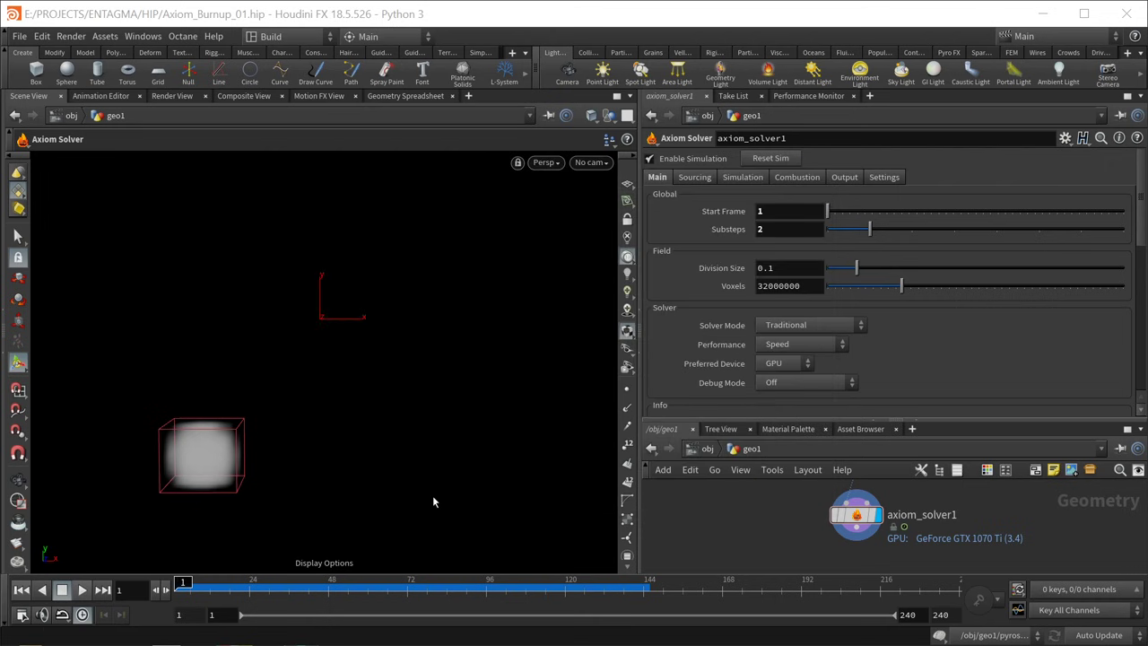
Step: Set the Axiom Solver's Division Size to 0.01
click(794, 270)
text(0)
key(Return)
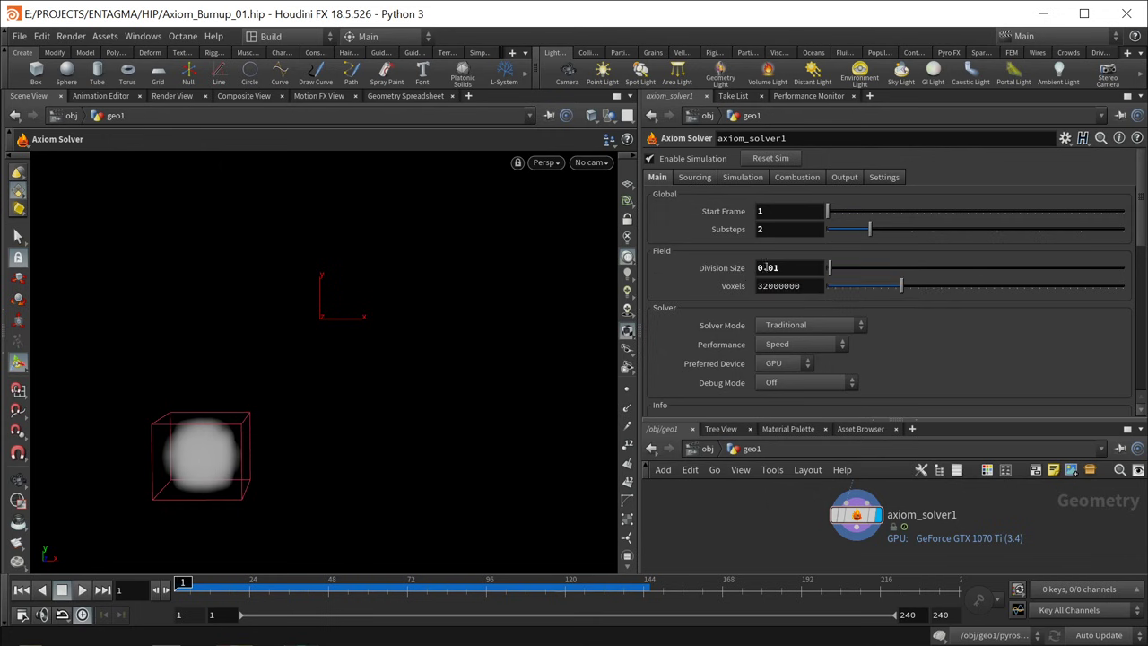
Step: Link the Volume Rasterize Attributes node's Voxel Size to the Axiom Solver's Division Size with a relative reference
right_click(789, 268)
click(823, 366)
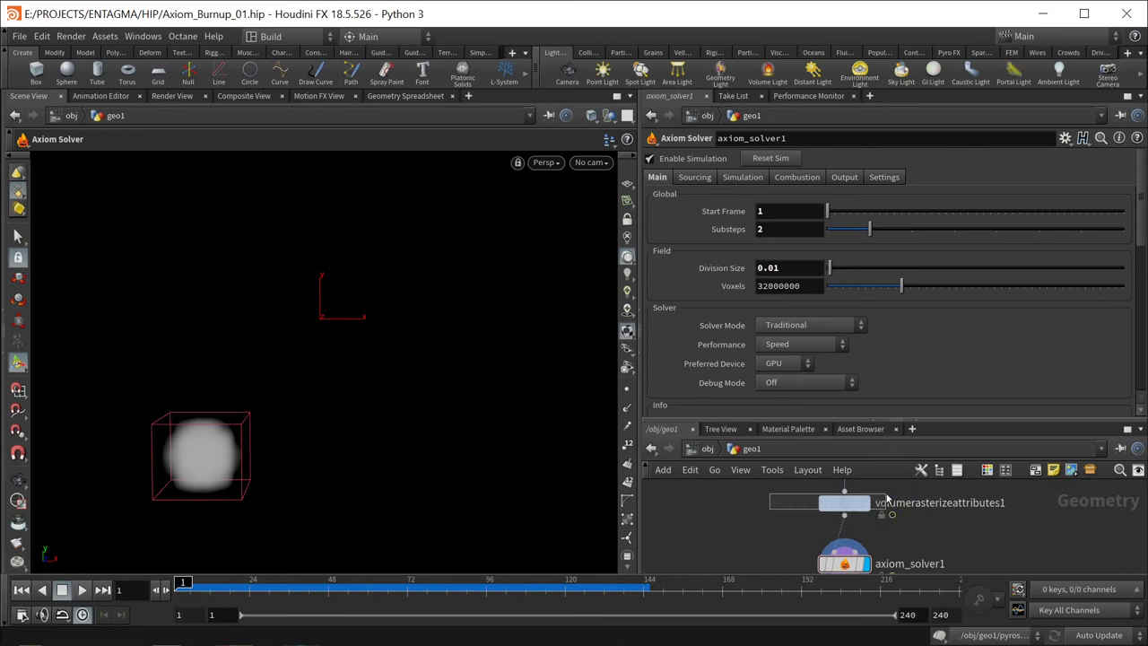
click(885, 498)
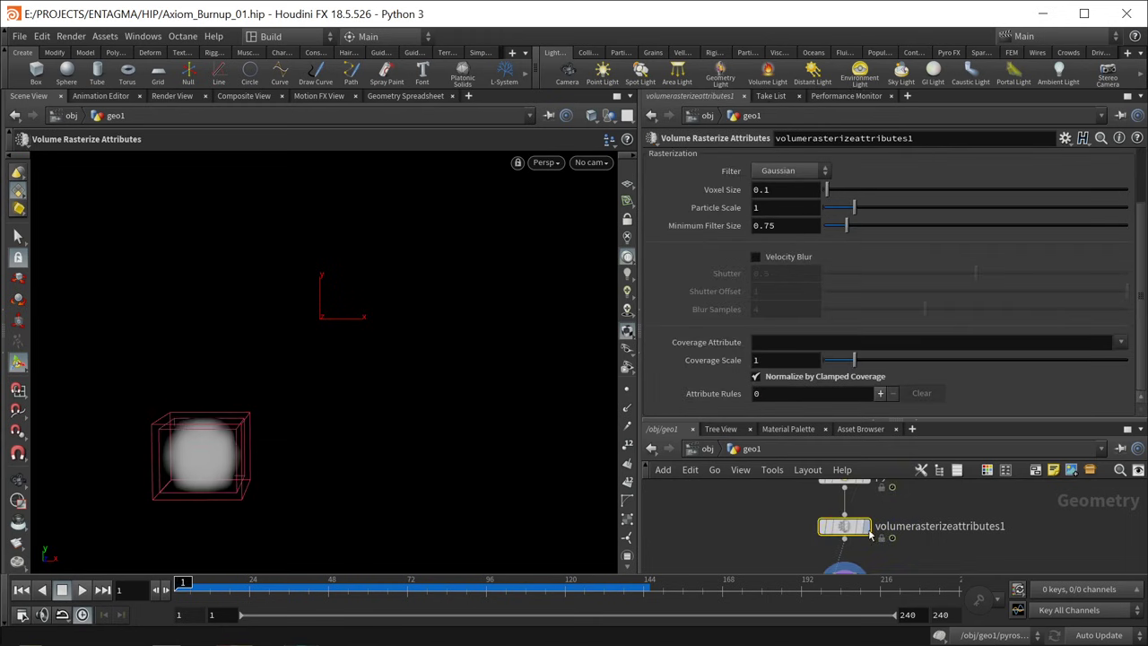
right_click(785, 192)
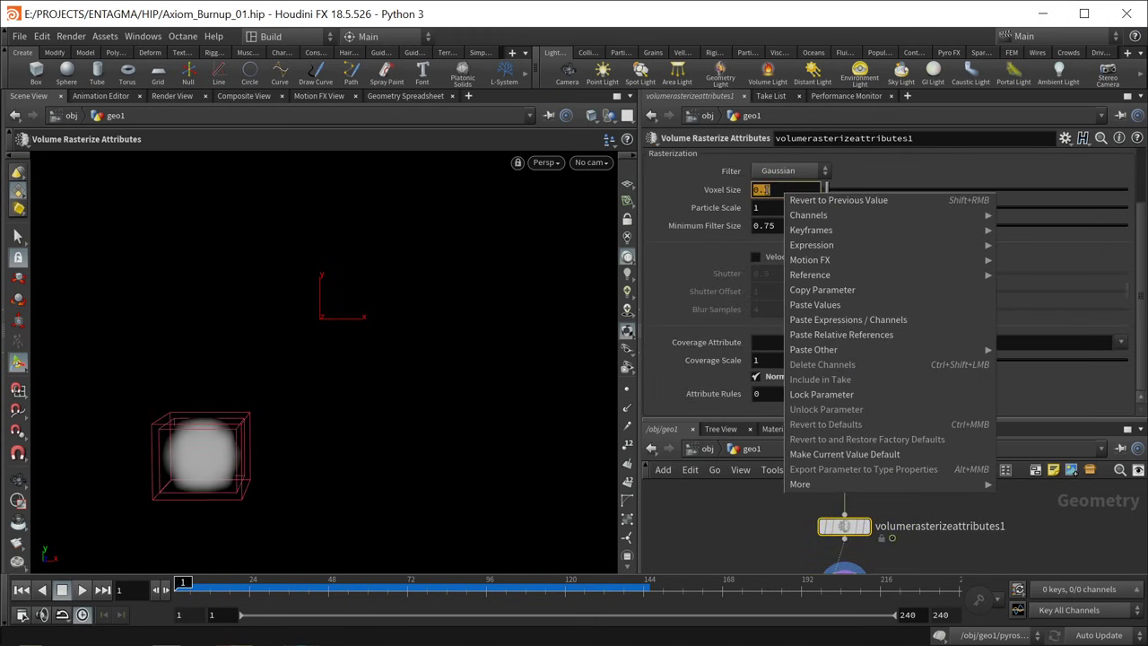
click(839, 338)
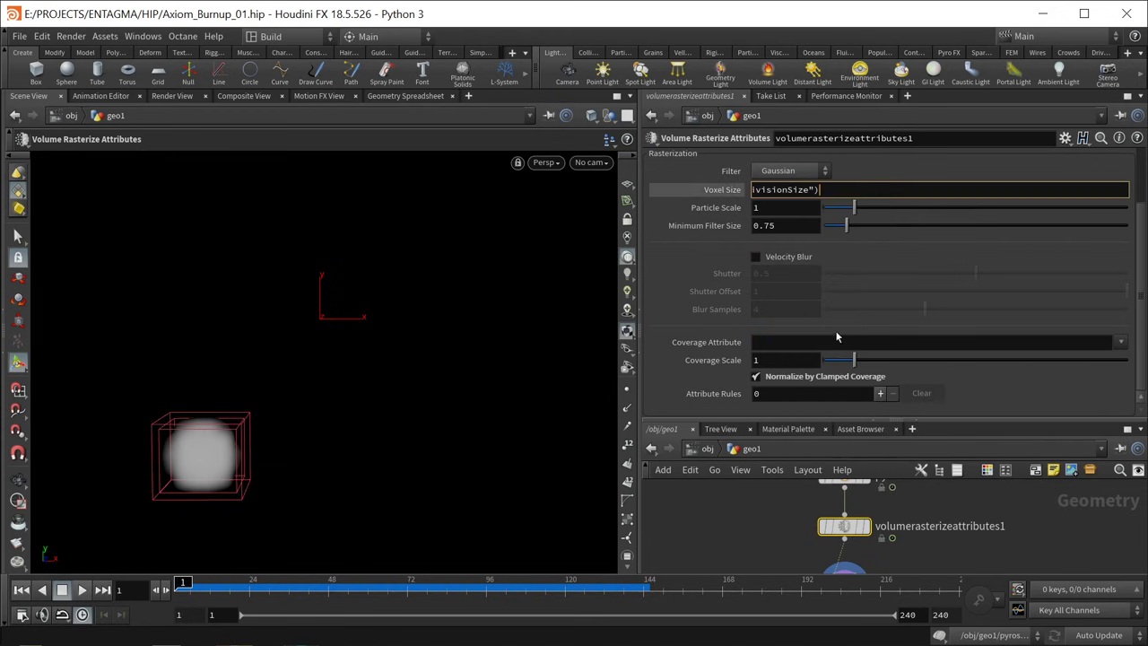
click(750, 194)
Step: Link the Pyro Source's Particle Separation to the Axiom Solver's Division Size with a relative reference
middle_drag(795, 518, 782, 552)
click(845, 510)
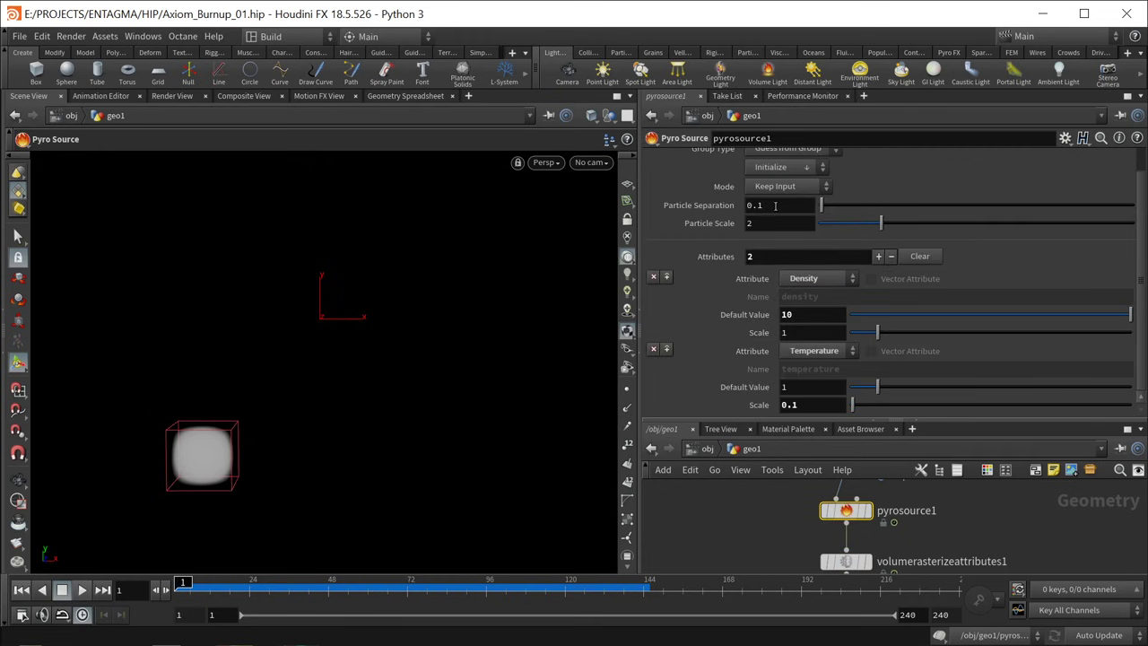
click(775, 206)
right_click(775, 205)
click(872, 352)
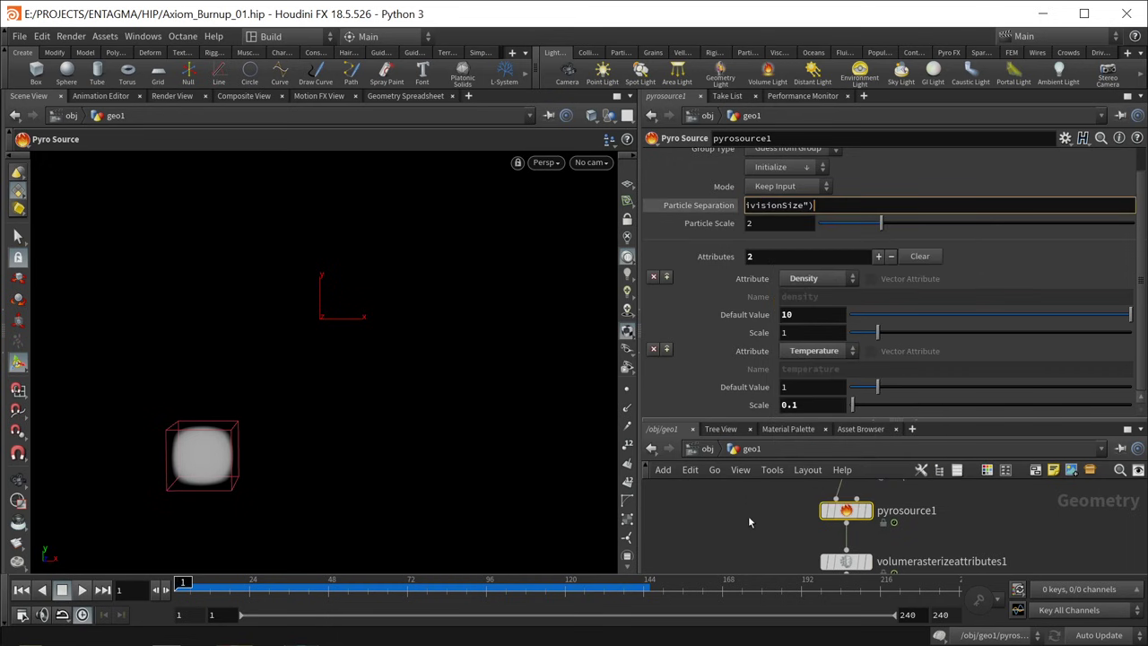
click(718, 206)
Step: Select the Axiom Solver, play the simulation as a test, return to frame 1 and save the scene
middle_drag(771, 565, 772, 485)
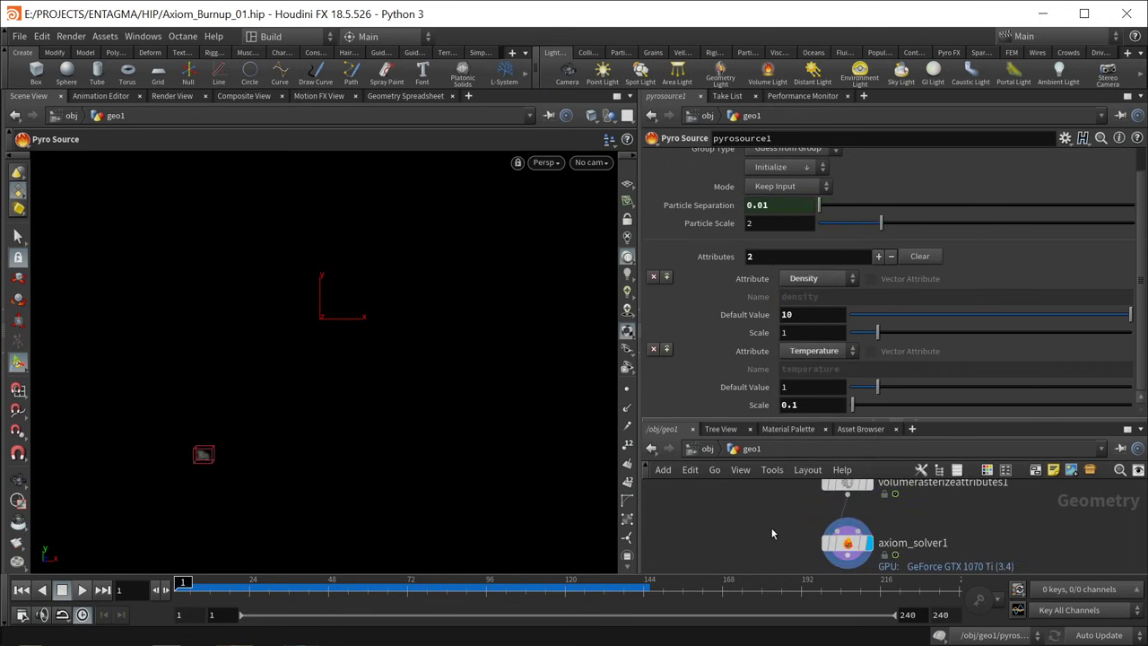
click(846, 542)
click(82, 589)
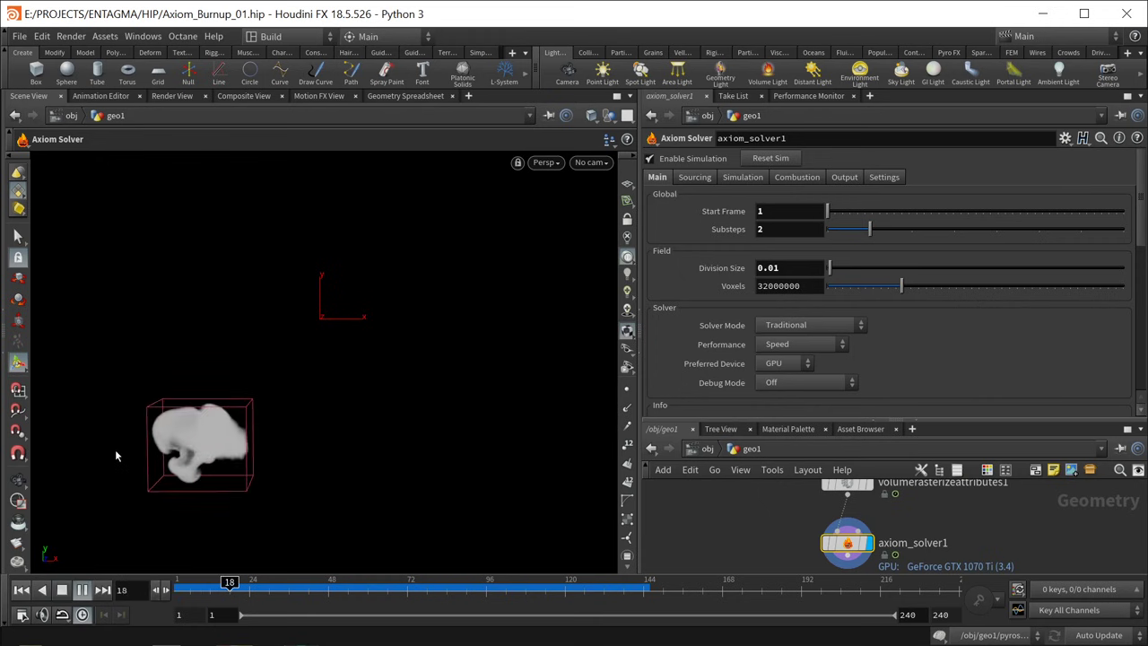
click(61, 589)
click(21, 591)
key(ctrl+s)
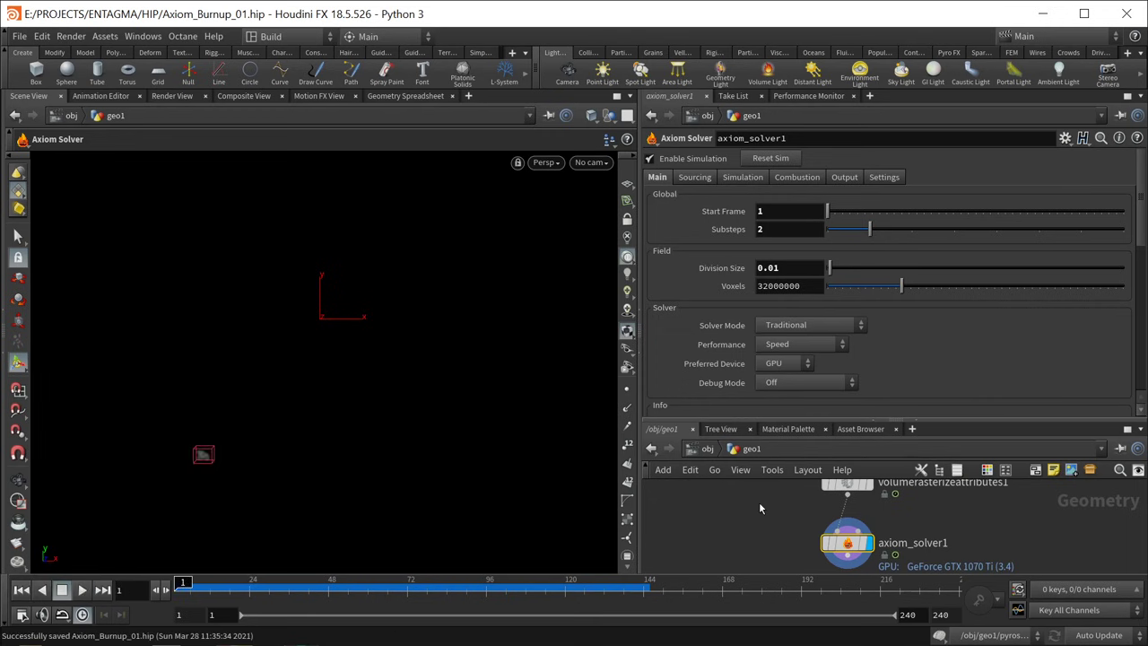
Step: Set the solver's Preferred Device to Manual and choose the GeForce RTX 2070 (2.2) as the Manual Device
scroll(884, 363, down, 2)
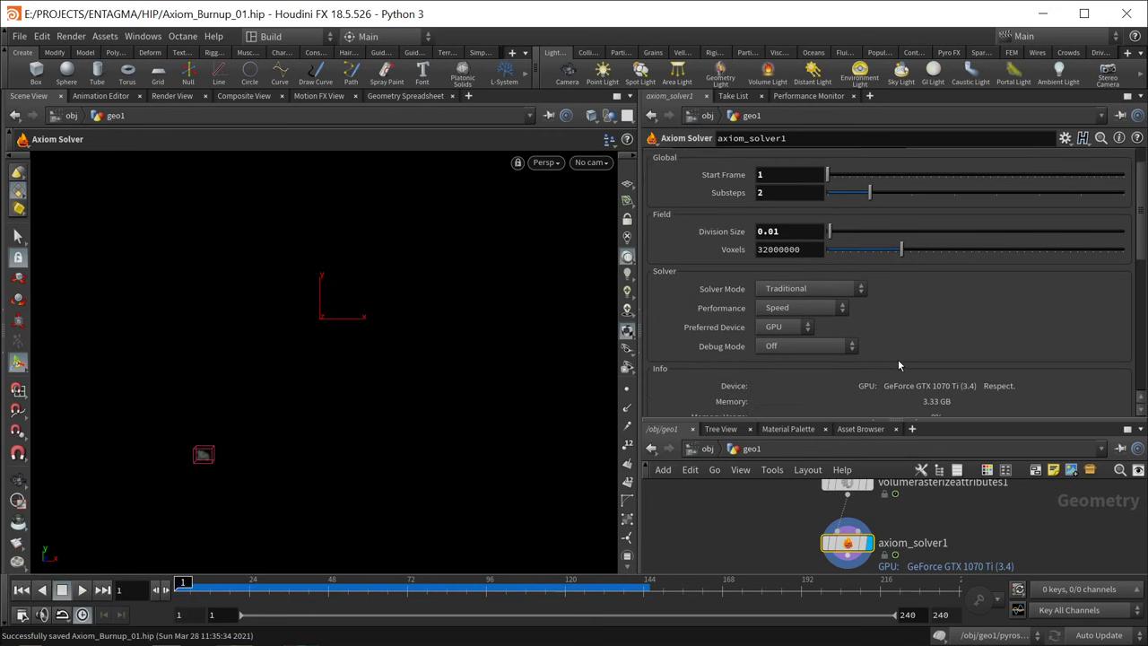
click(792, 328)
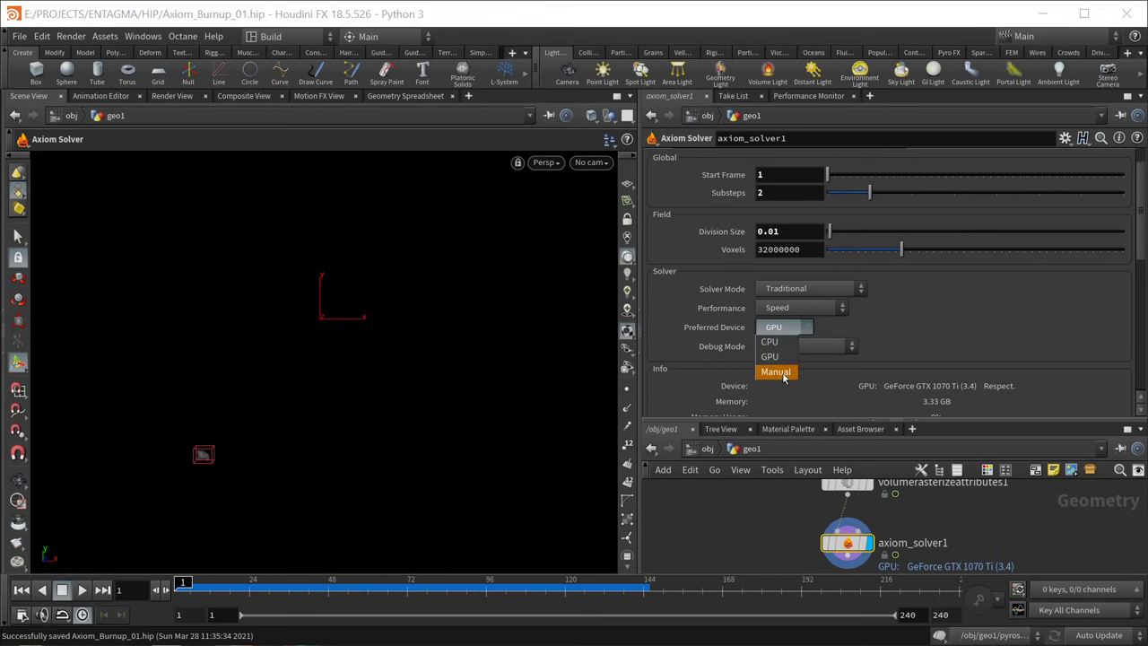
click(782, 376)
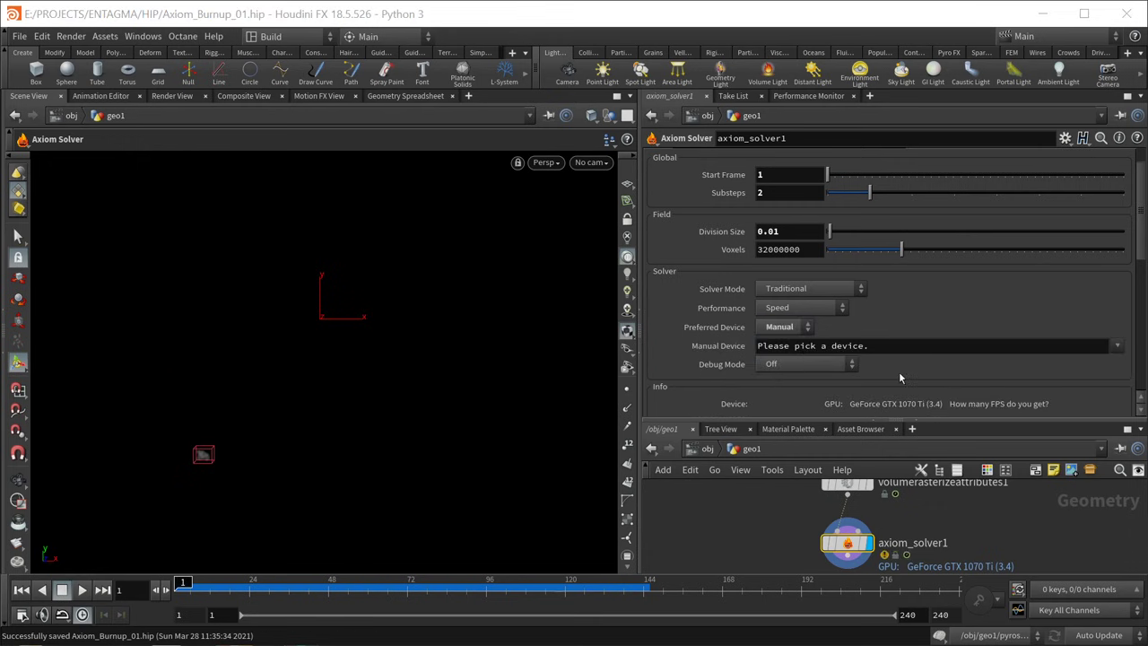
click(1116, 347)
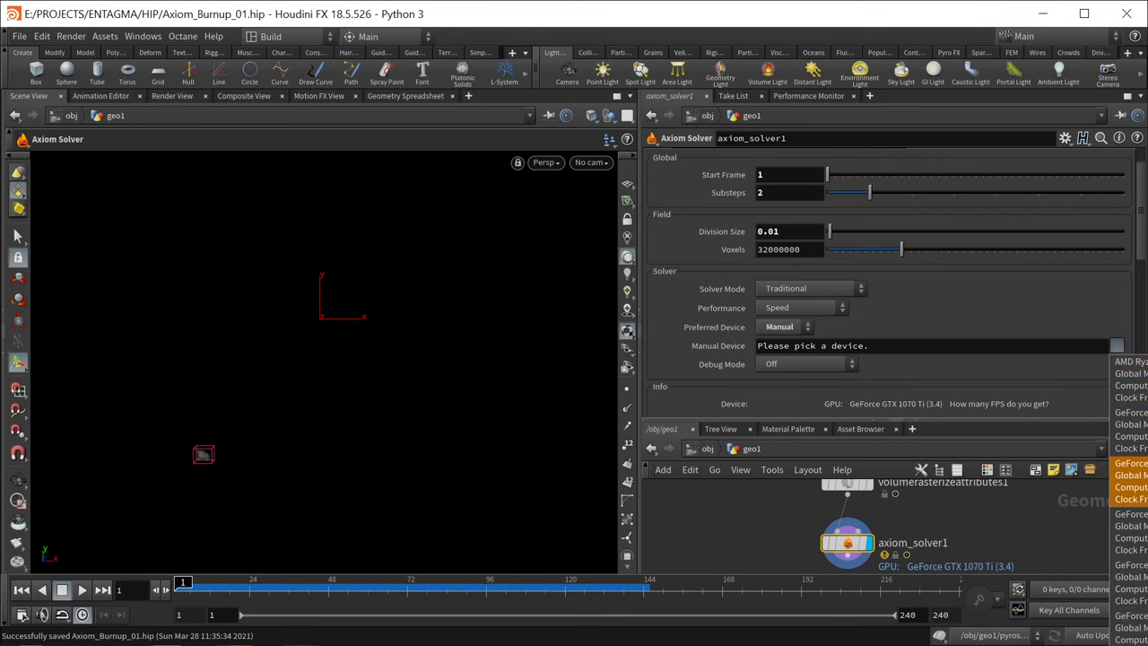
click(1128, 481)
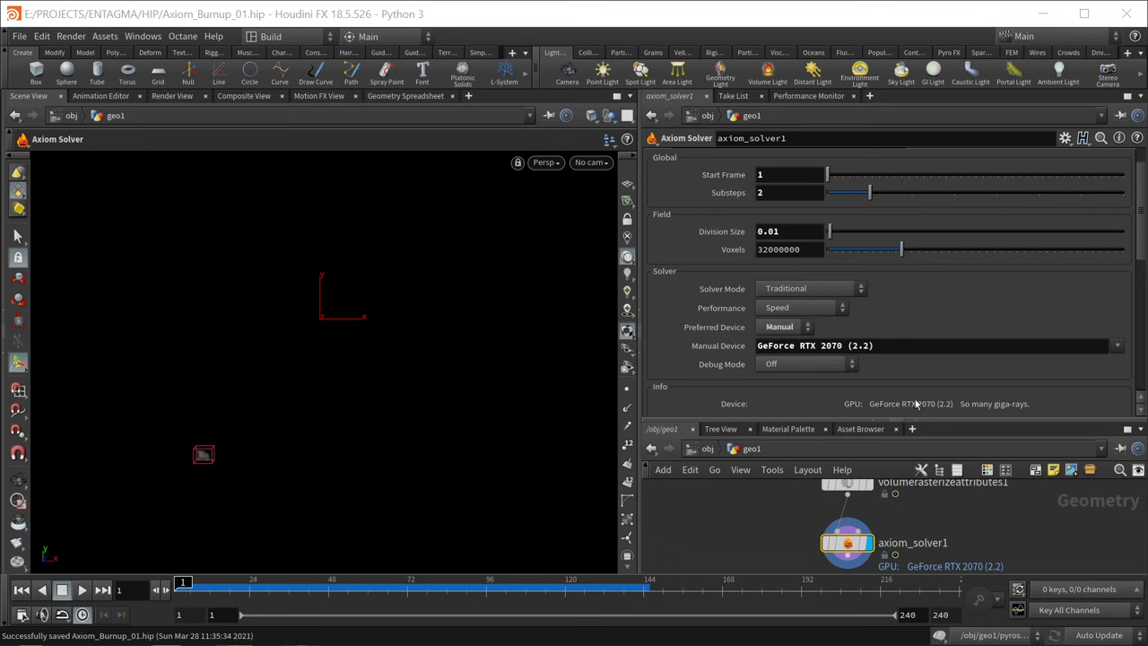
Step: Disable density Dissipation in the Axiom Solver's simulation settings
scroll(744, 183, up, 2)
click(744, 179)
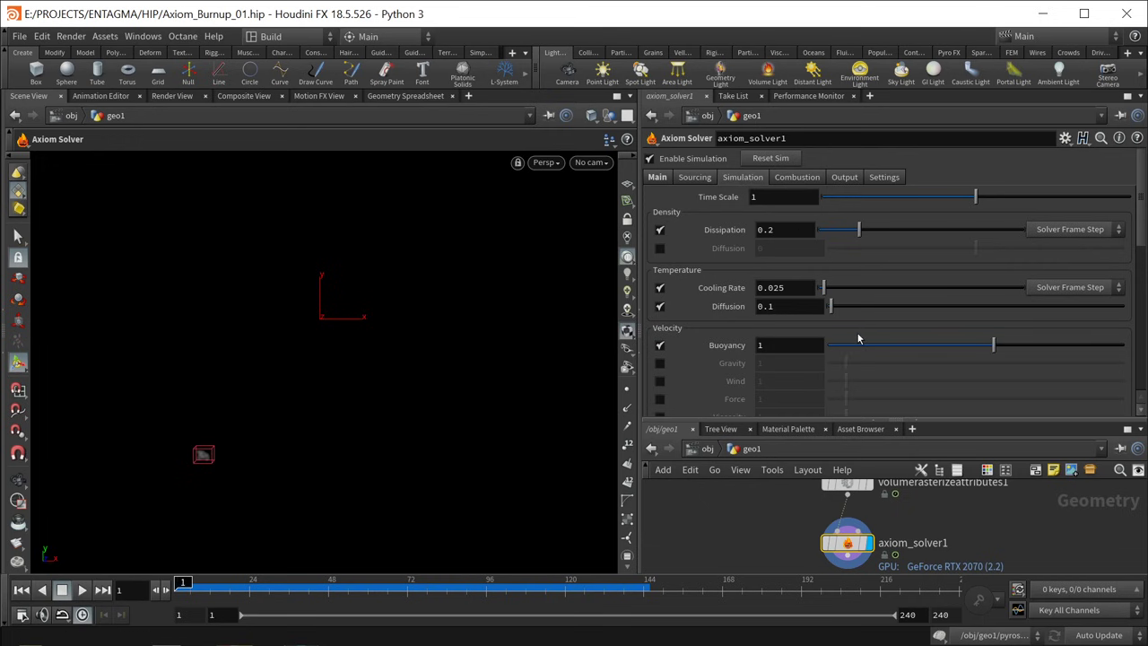
click(659, 231)
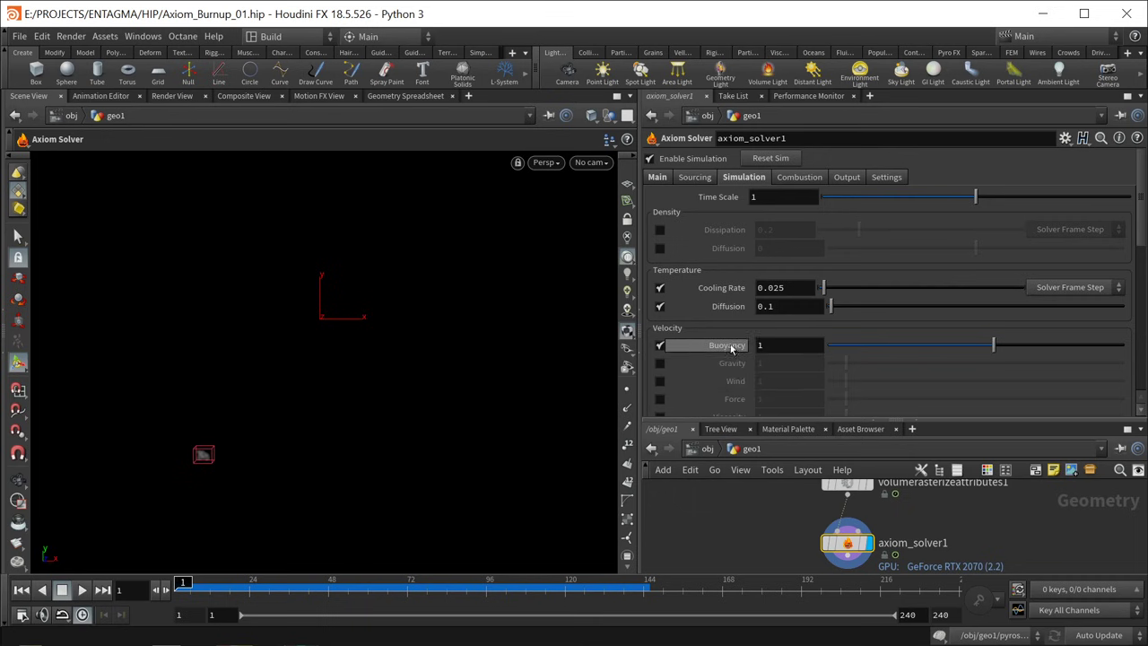
Step: Set the solver's temperature Diffusion to 0.5 and Cooling Rate to 0.15, and play the simulation to test them
click(792, 307)
scroll(791, 307, up, 4)
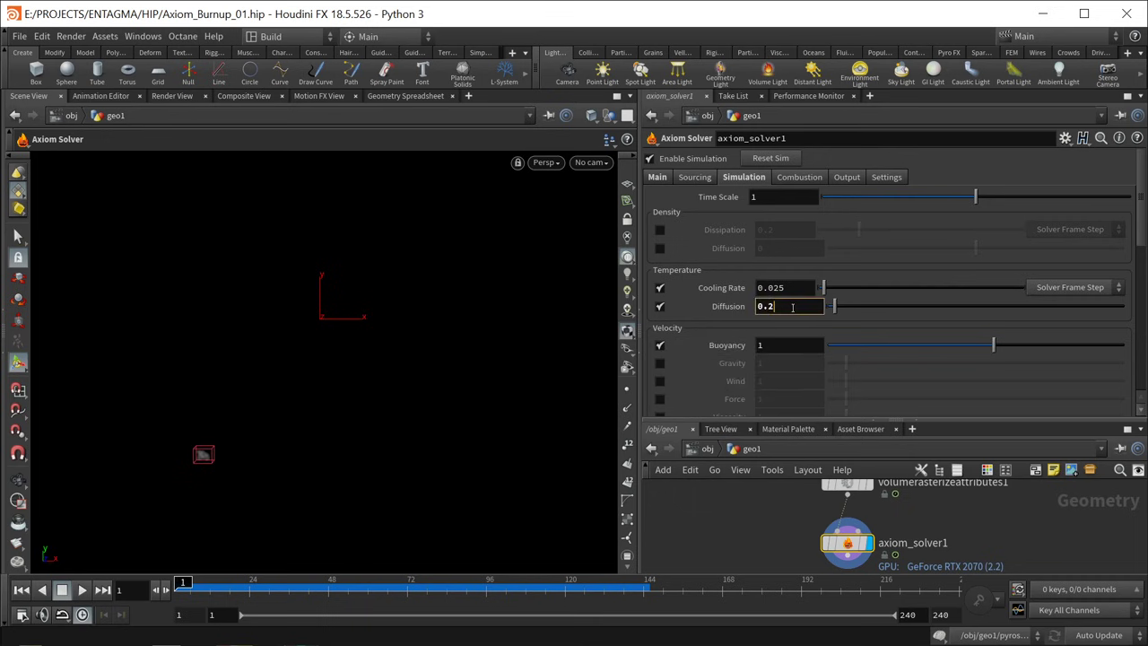
click(778, 287)
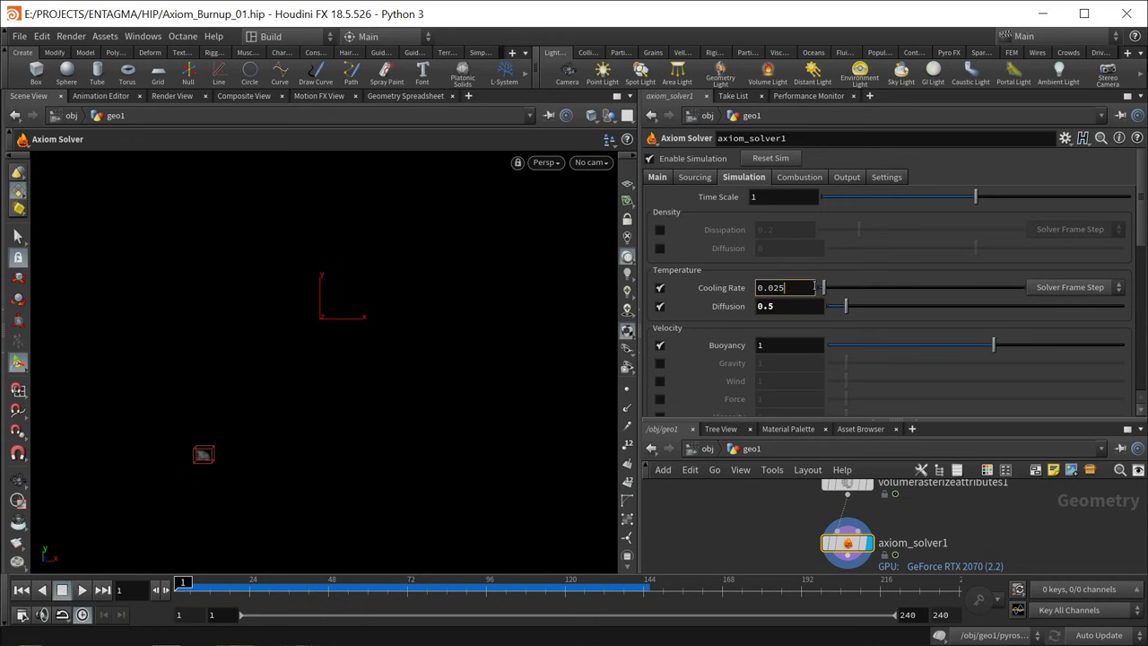
key(BackSpace)
key(Return)
click(81, 589)
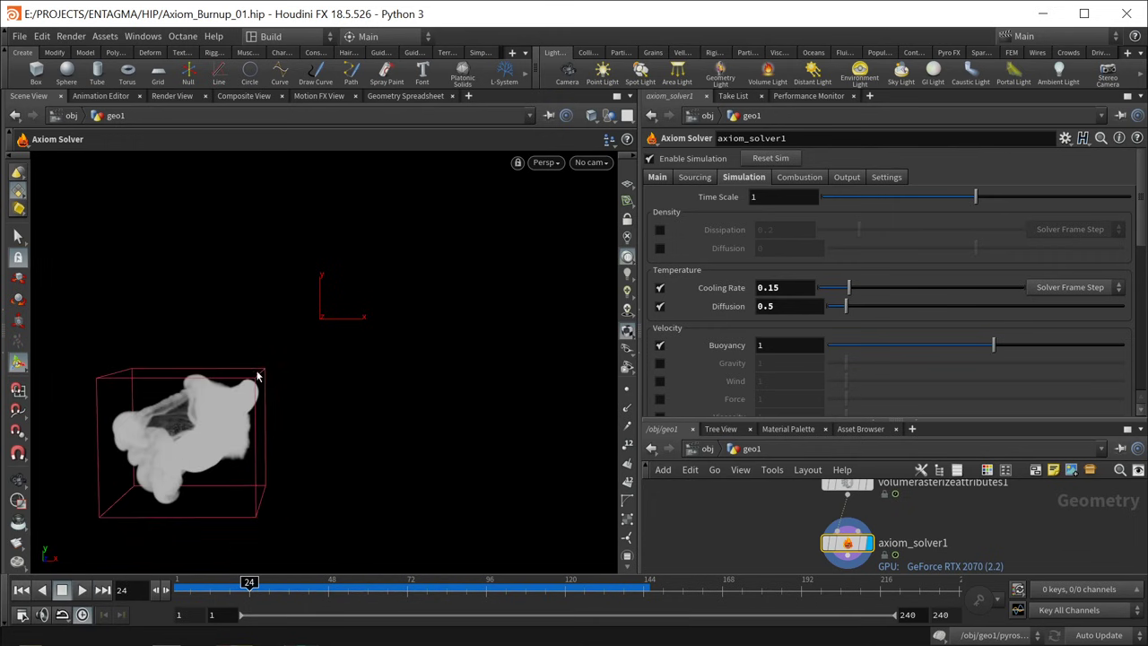
Step: Set the Axiom Solver's velocity Buoyancy to -2, play the simulation to test it, and return to frame 1
click(792, 347)
text(-2)
key(Return)
click(83, 590)
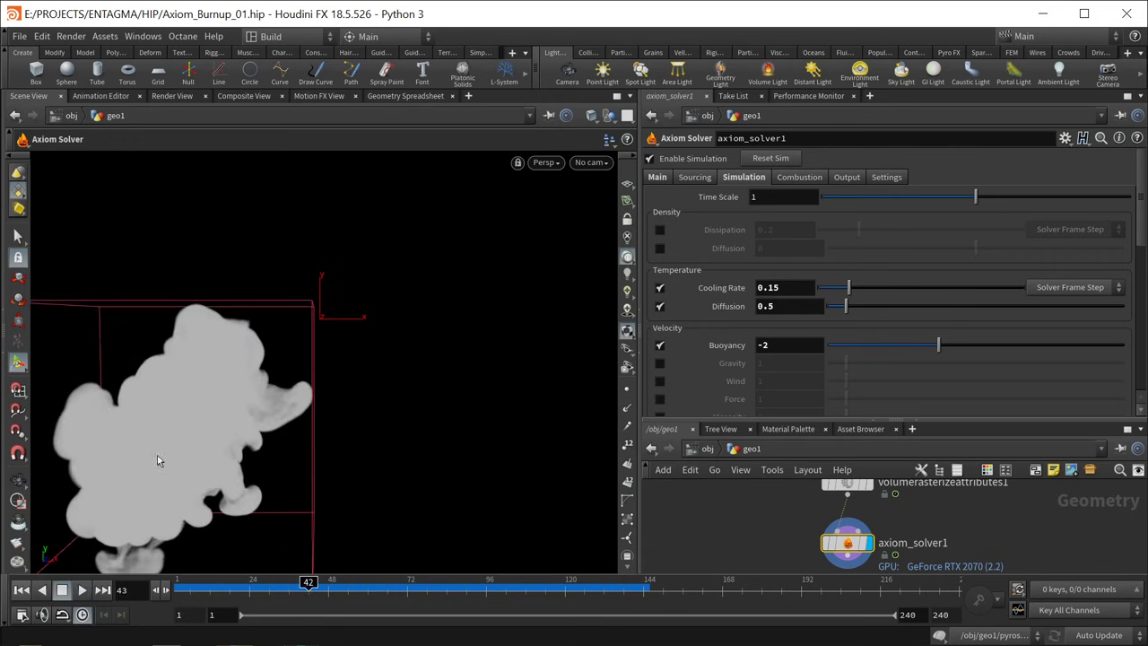
click(21, 590)
Step: Set the solver's Turbulence 1 strength to 0.02 in the velocity settings
scroll(923, 359, down, 1)
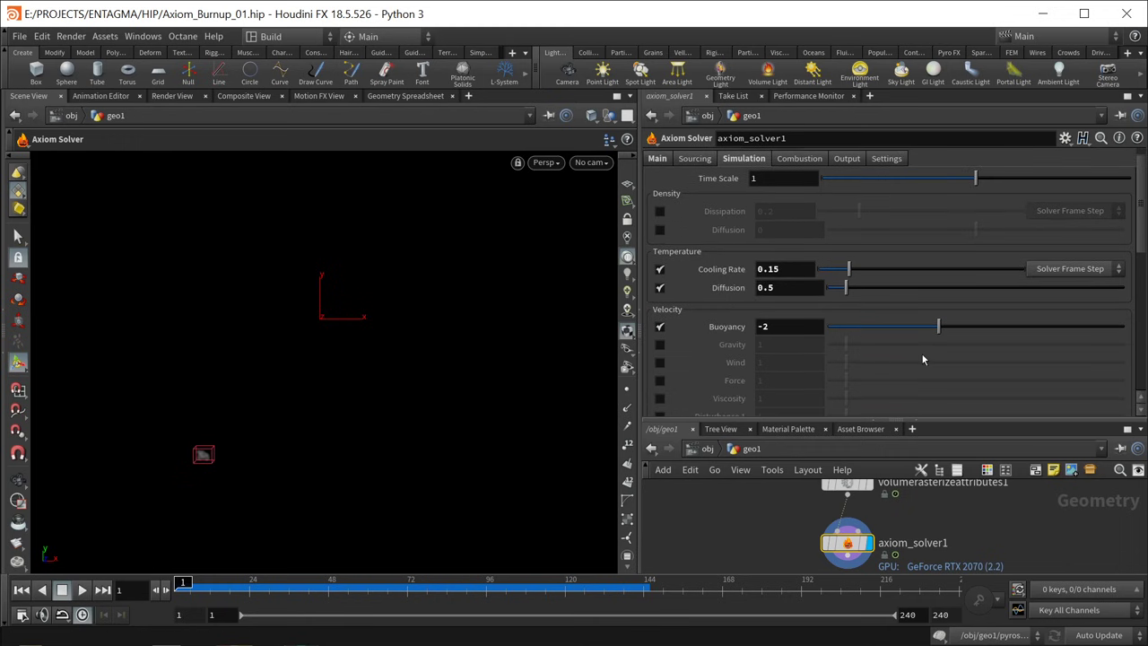
scroll(922, 359, down, 3)
scroll(726, 343, down, 2)
click(787, 287)
text(0.02)
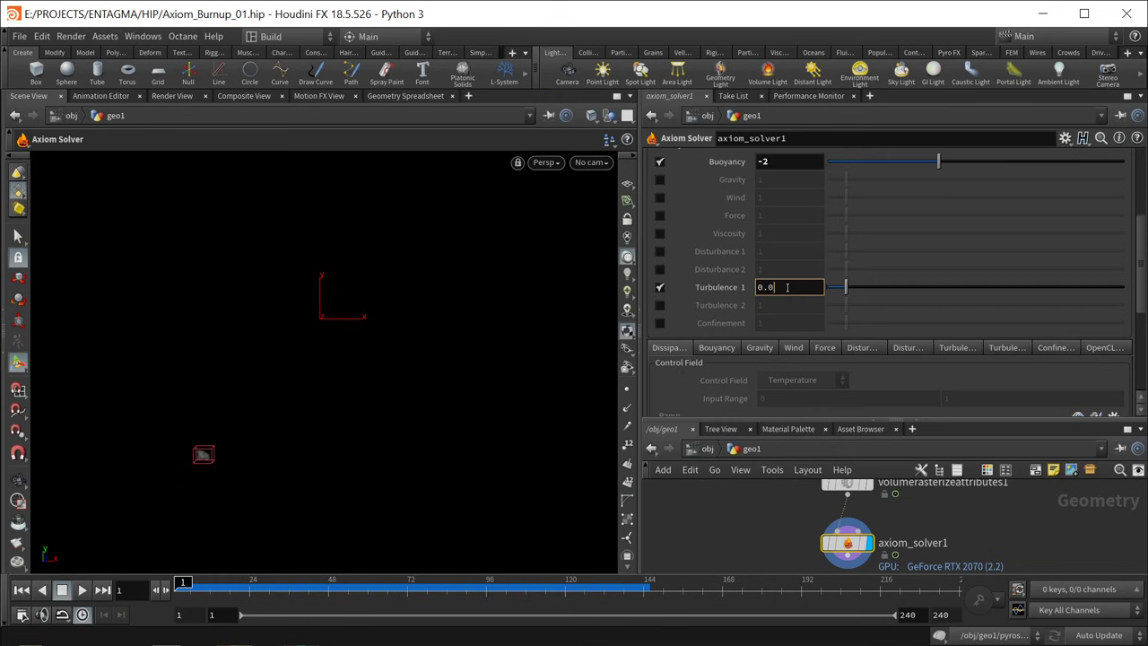
key(Return)
Step: Configure the Turbulence 1 noise with Swirl Size 0.2, Lacunarity 1.2 and 4 Octaves
scroll(923, 329, down, 1)
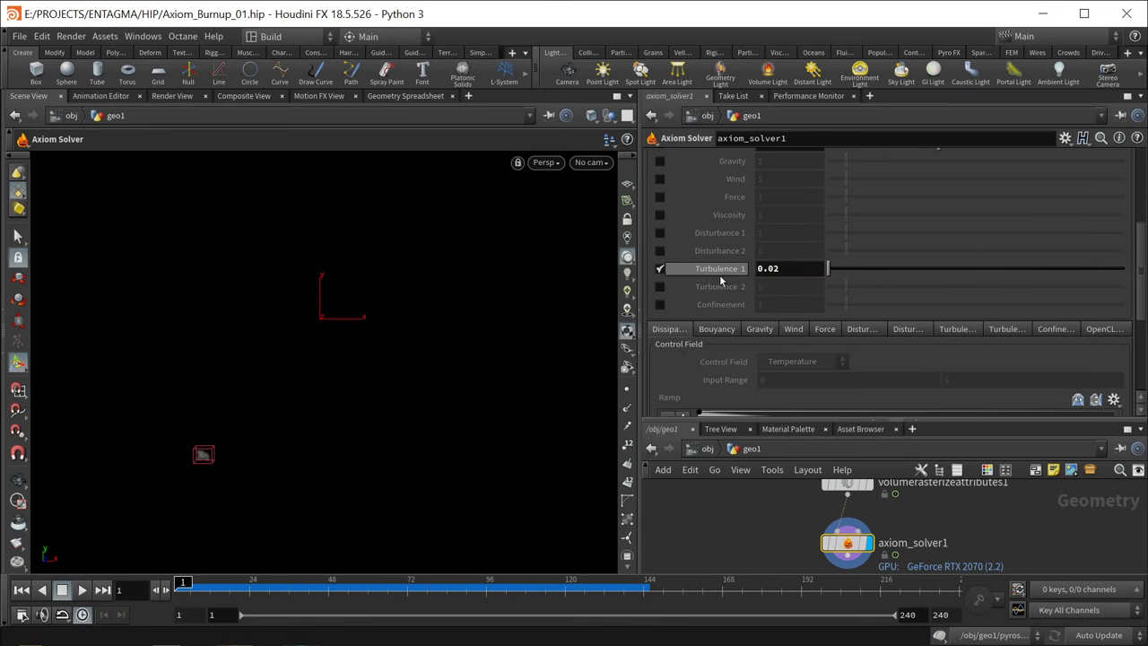
click(955, 330)
drag(1134, 285, 1137, 334)
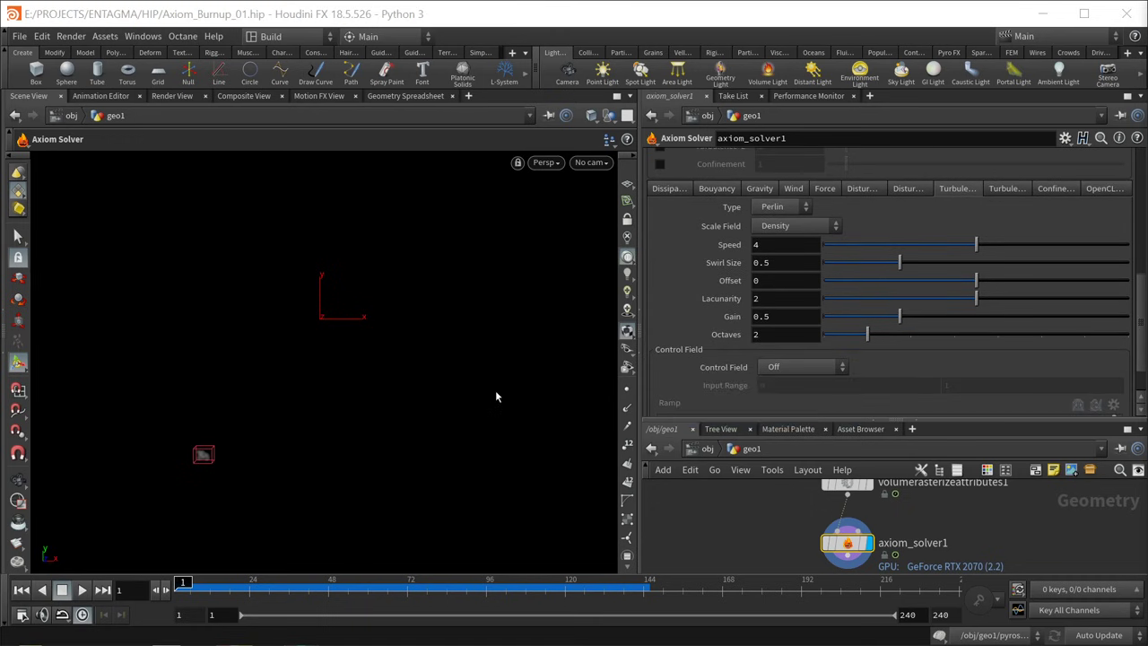
click(785, 262)
text(2)
key(Return)
double_click(768, 300)
text(1.2)
key(Return)
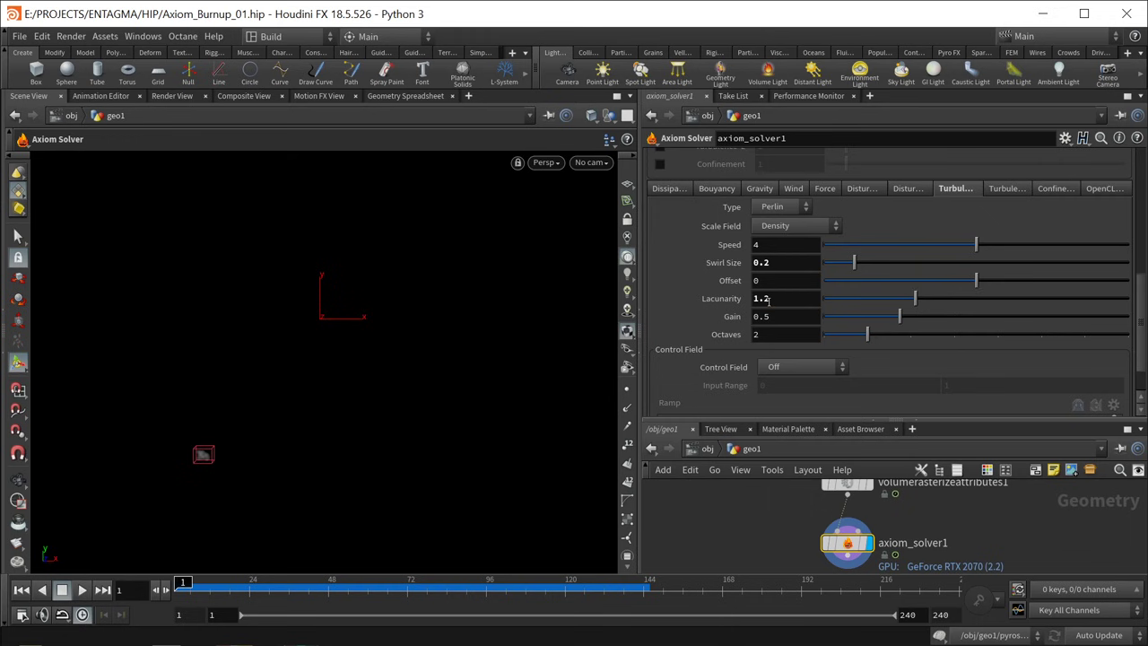
double_click(782, 336)
text(4)
key(Return)
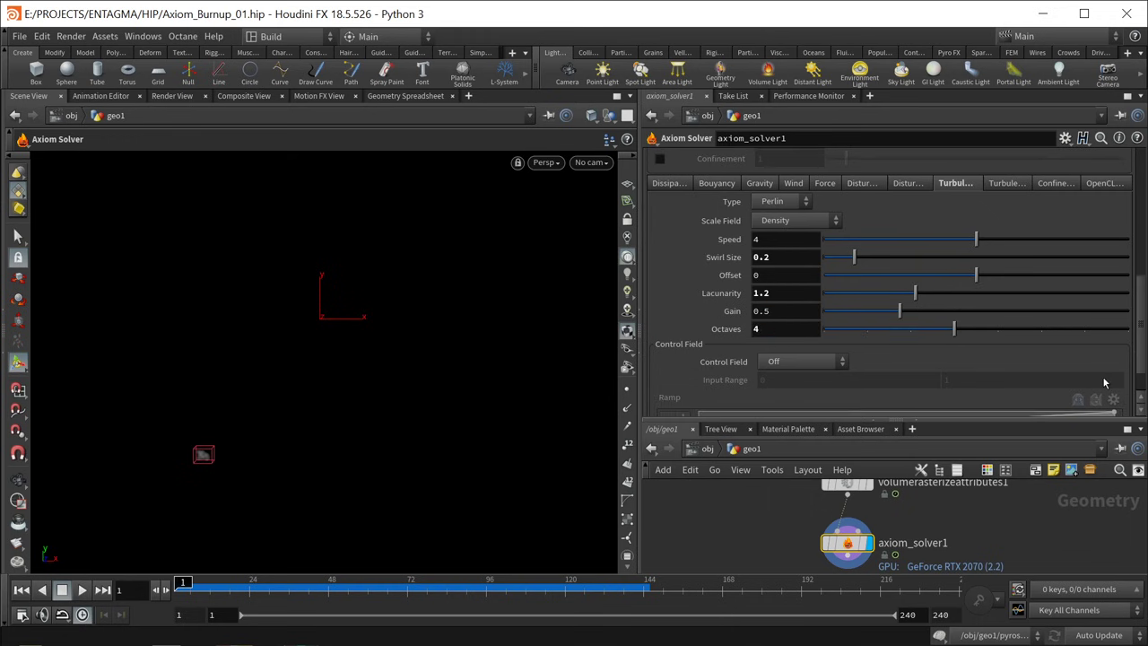
Step: Set the sparse leaves' Value Threshold to 0.001 in the solver settings and save the scene
drag(1138, 361, 1123, 211)
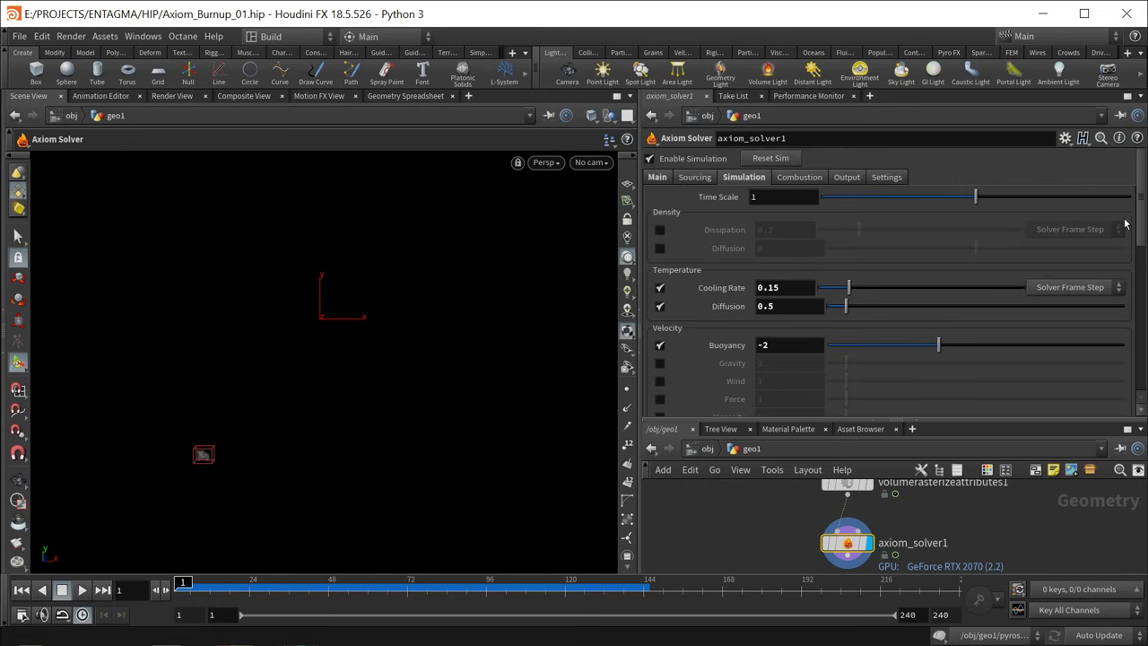
click(891, 180)
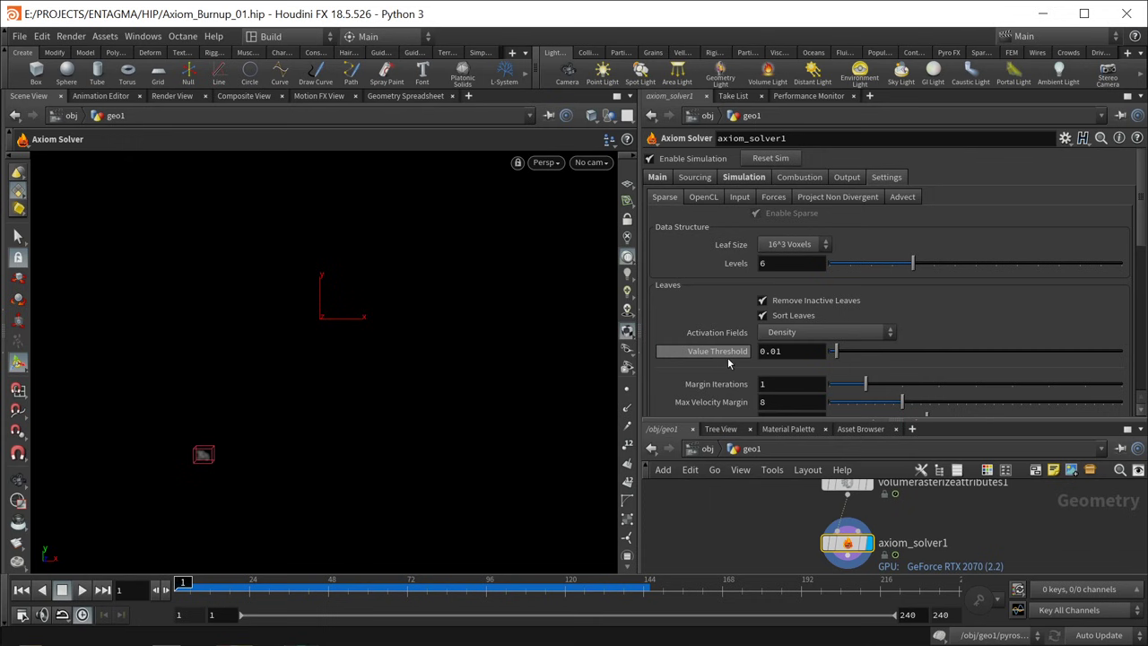
mouse_move(728, 362)
click(790, 350)
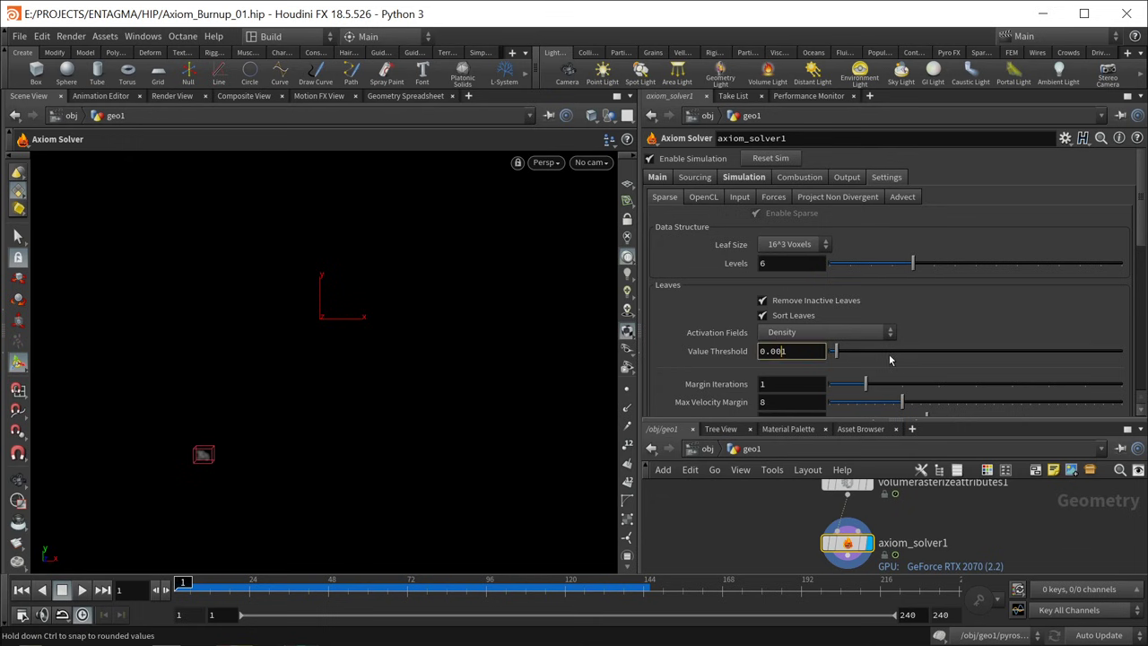
key(Return)
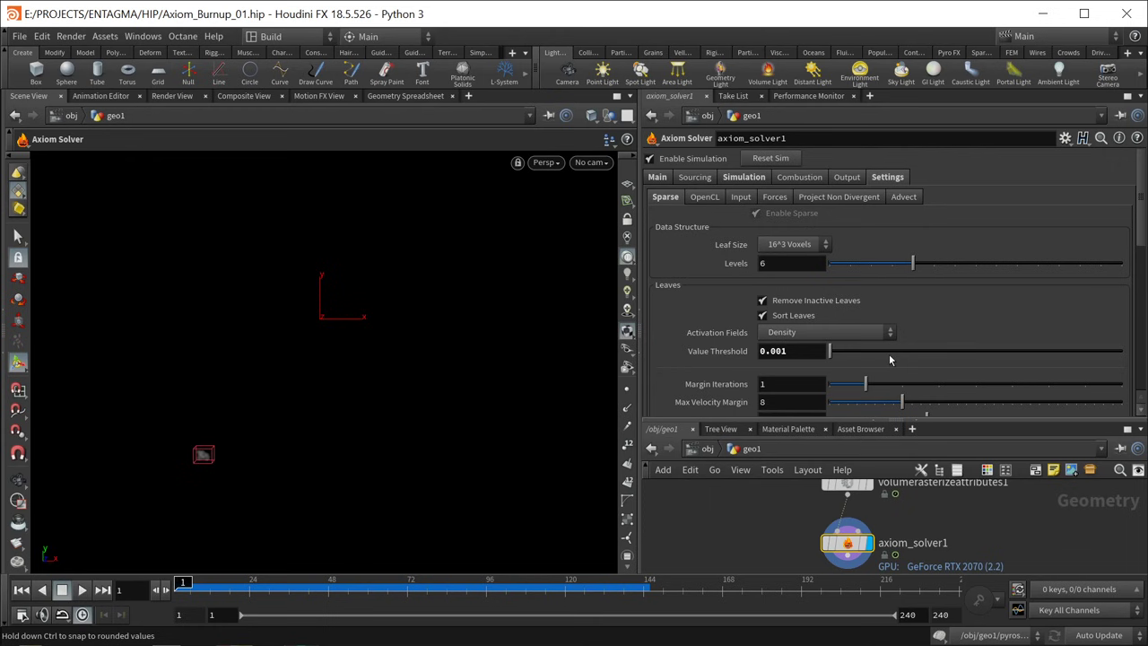
key(ctrl+s)
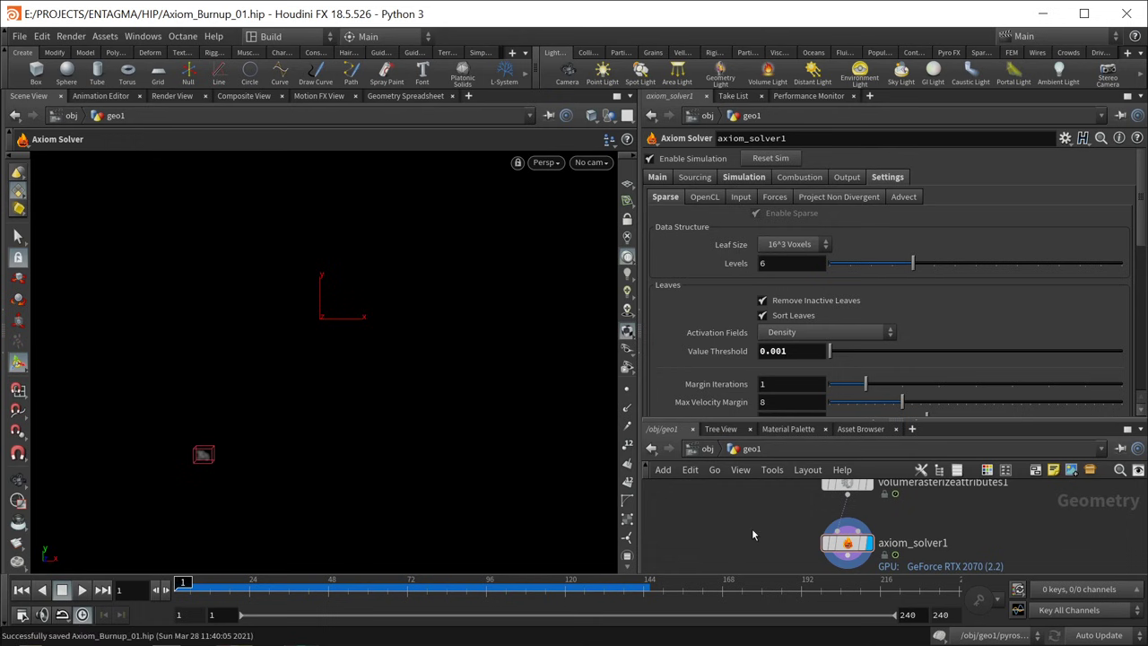
Step: Play the simulation to check the buoyancy, turbulence and threshold settings, and stop it at about frame 54
middle_drag(752, 528, 750, 491)
click(82, 589)
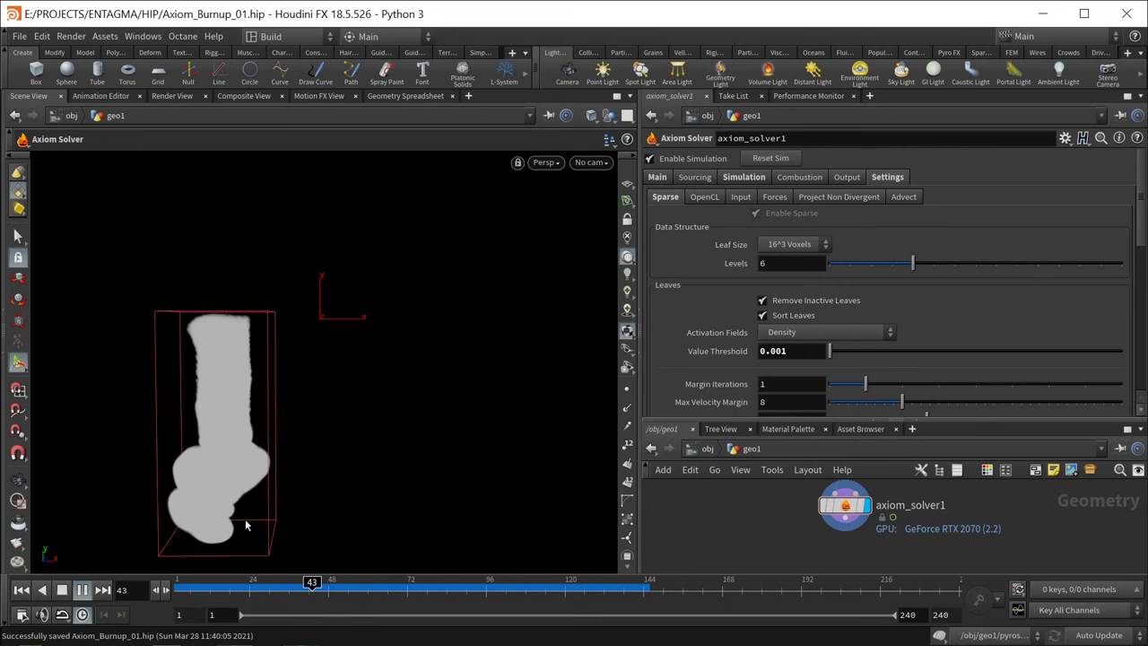
click(60, 589)
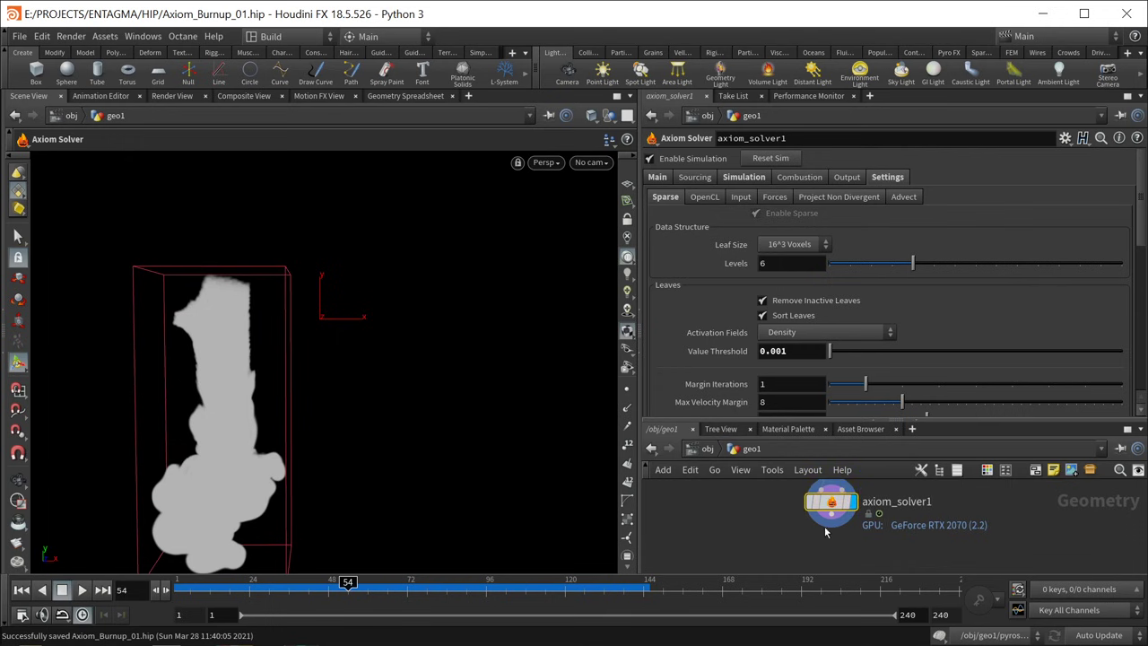
Step: Append a File Cache node below the Axiom Solver and display it
key(Tab)
text(filecache)
key(Return)
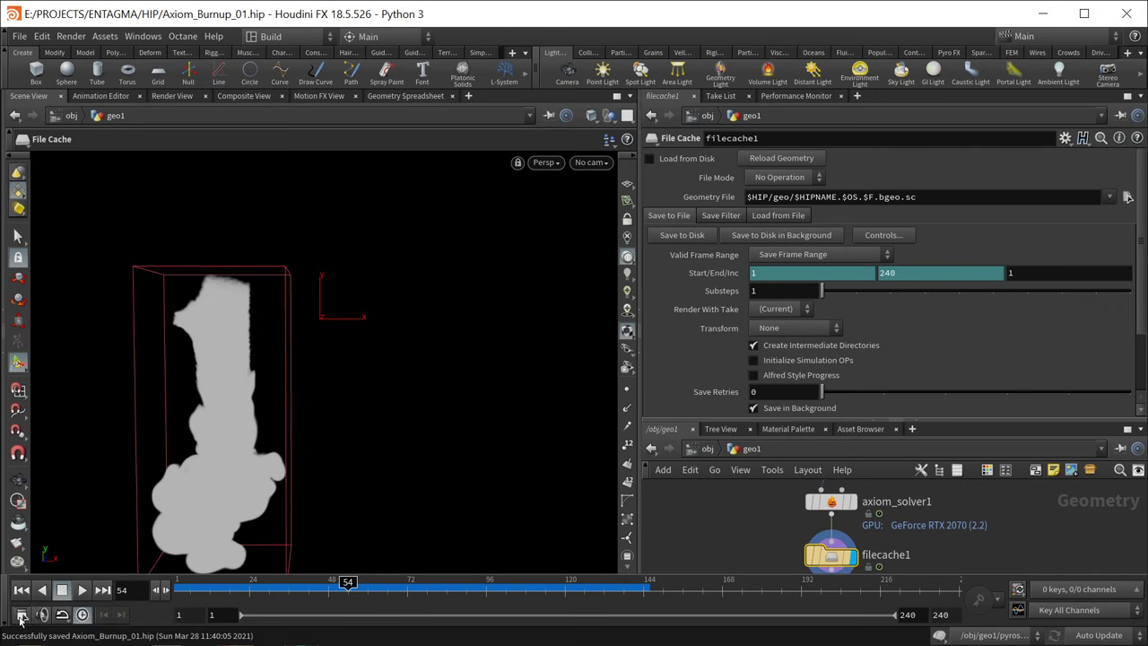
Step: Set the global animation end frame to 320 and apply it
click(20, 615)
click(375, 262)
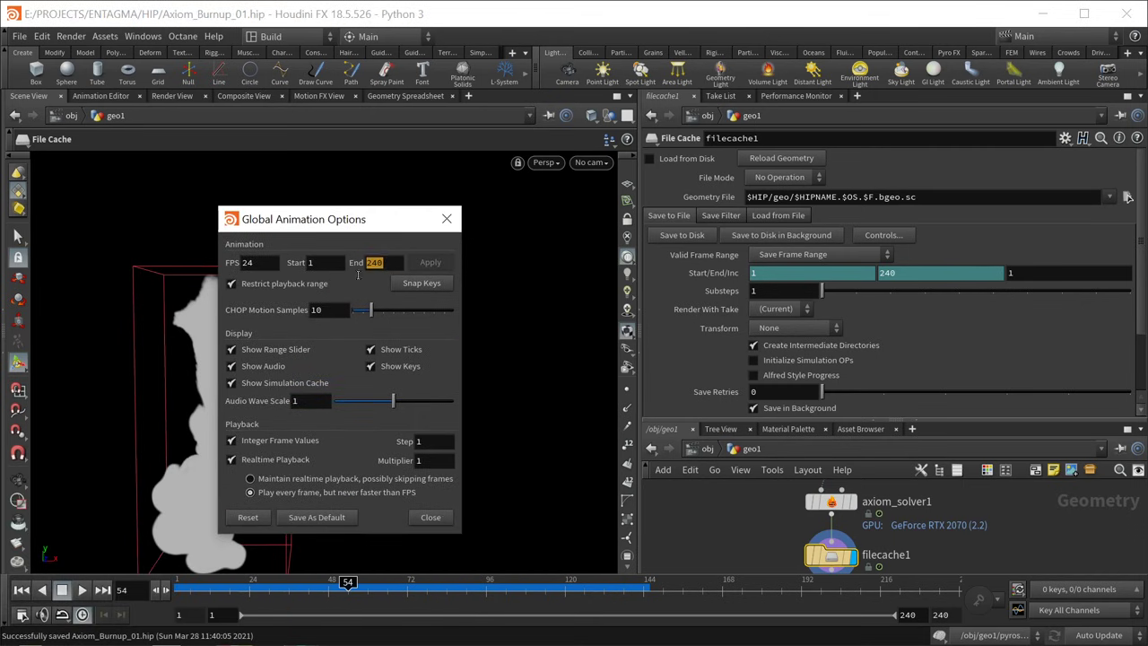
text(320)
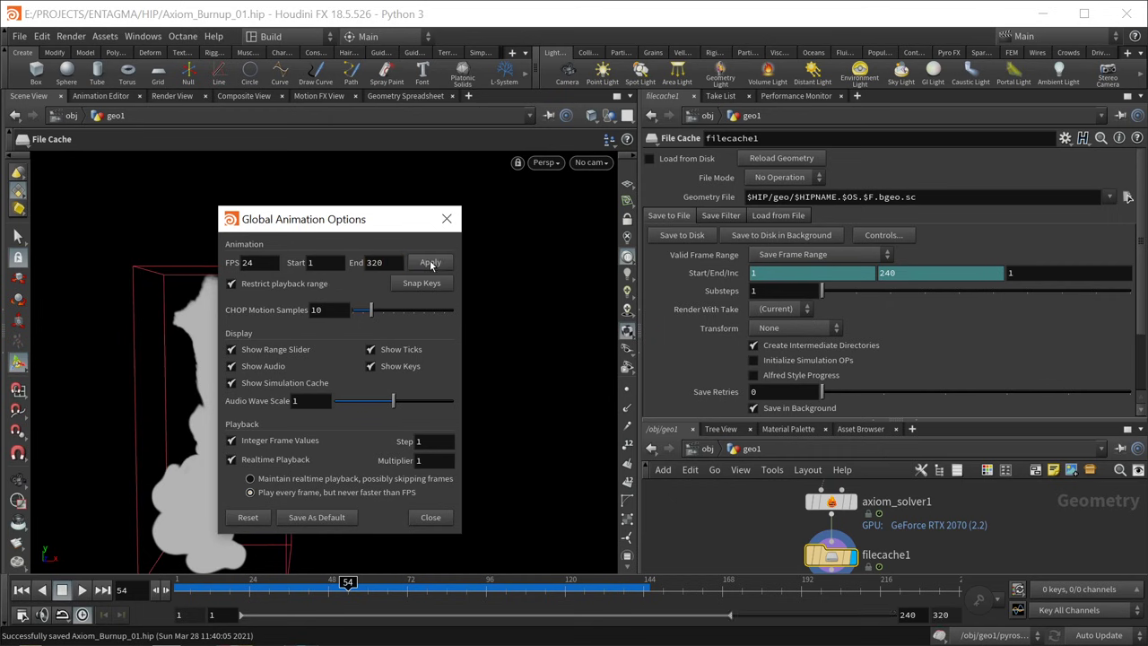
click(431, 262)
click(446, 219)
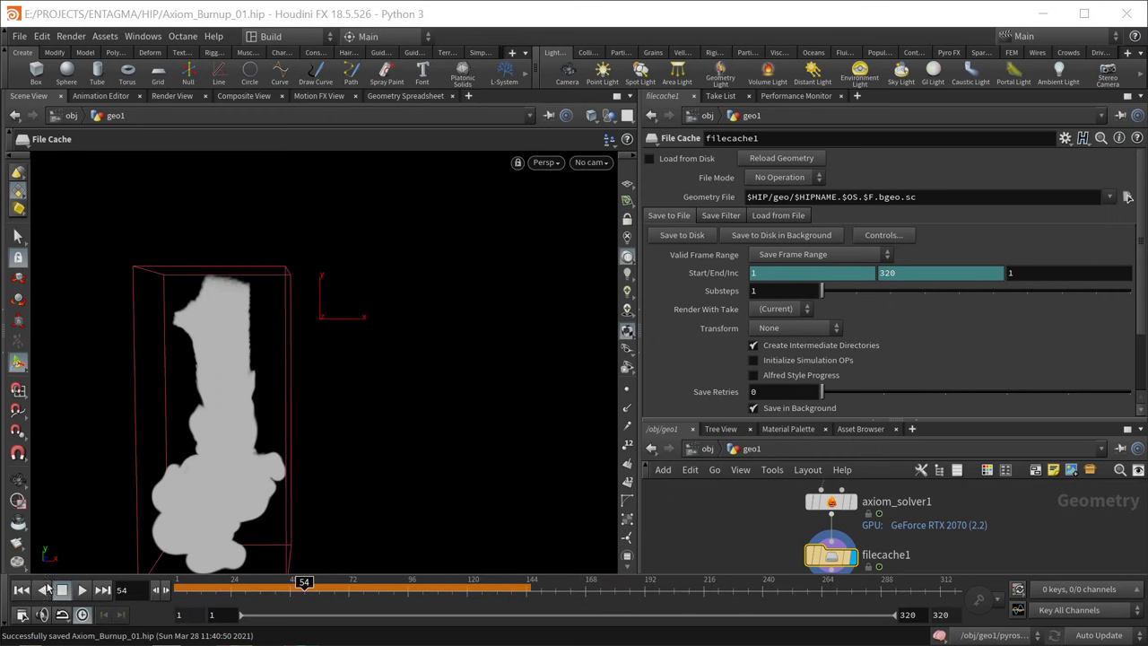
Step: Return to frame 1, save the scene and write the simulation to disk from the File Cache node
key(ctrl+s)
click(19, 589)
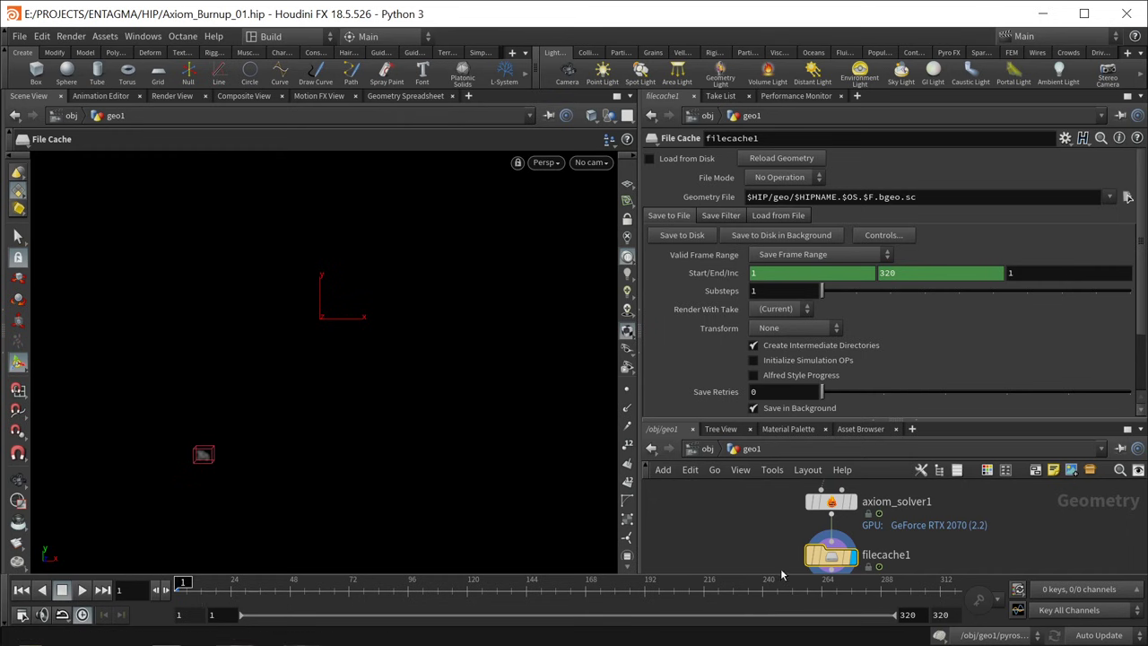
middle_drag(780, 567, 762, 539)
key(ctrl+s)
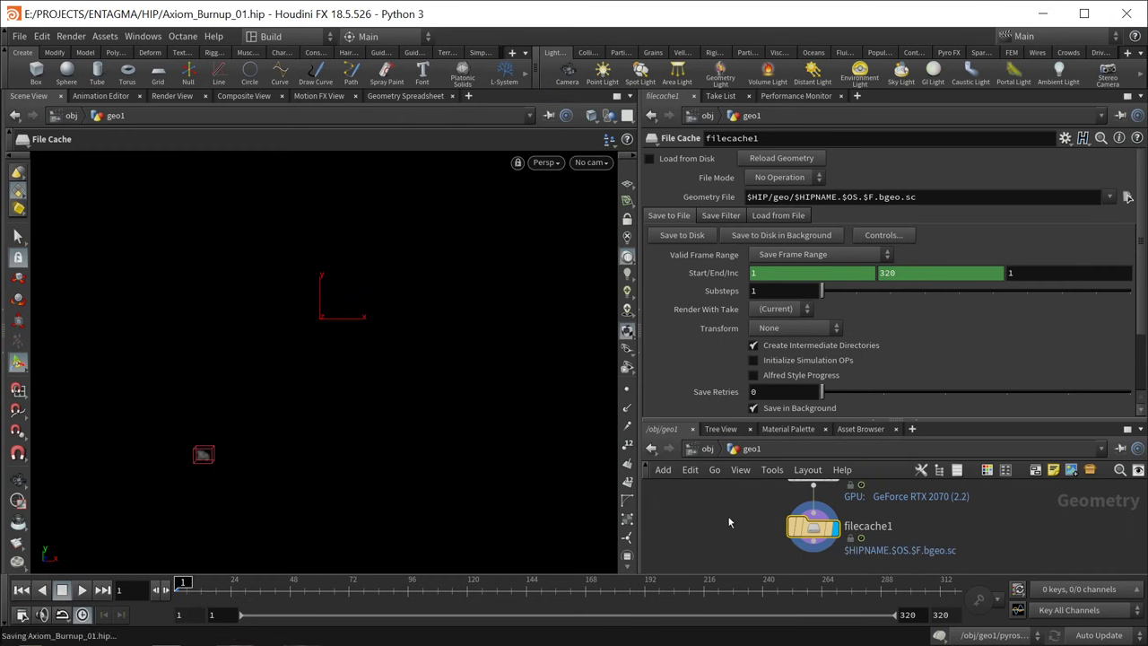
click(681, 235)
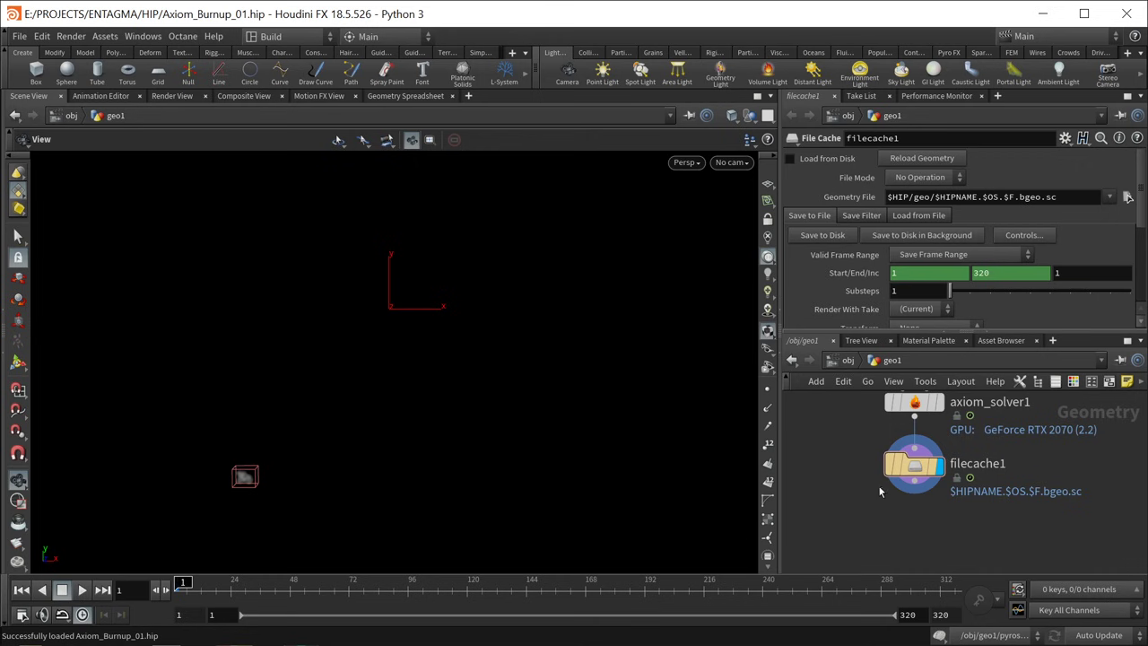
Step: Enable Load from Disk on the File Cache node and play the cached simulation up to about frame 90
click(790, 158)
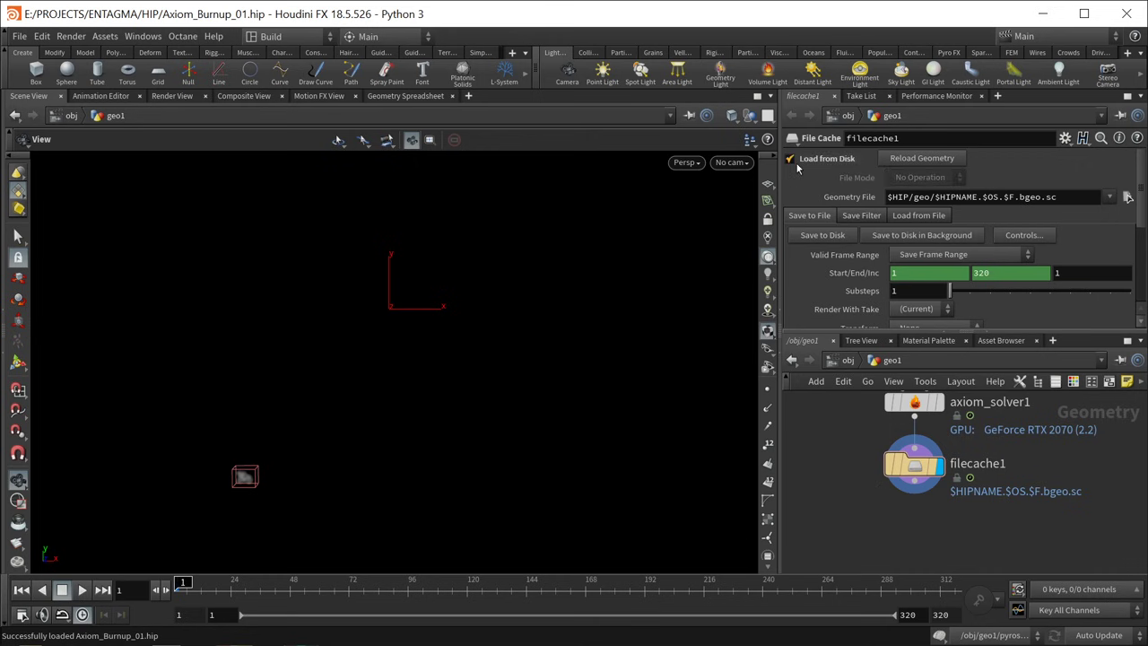
click(82, 590)
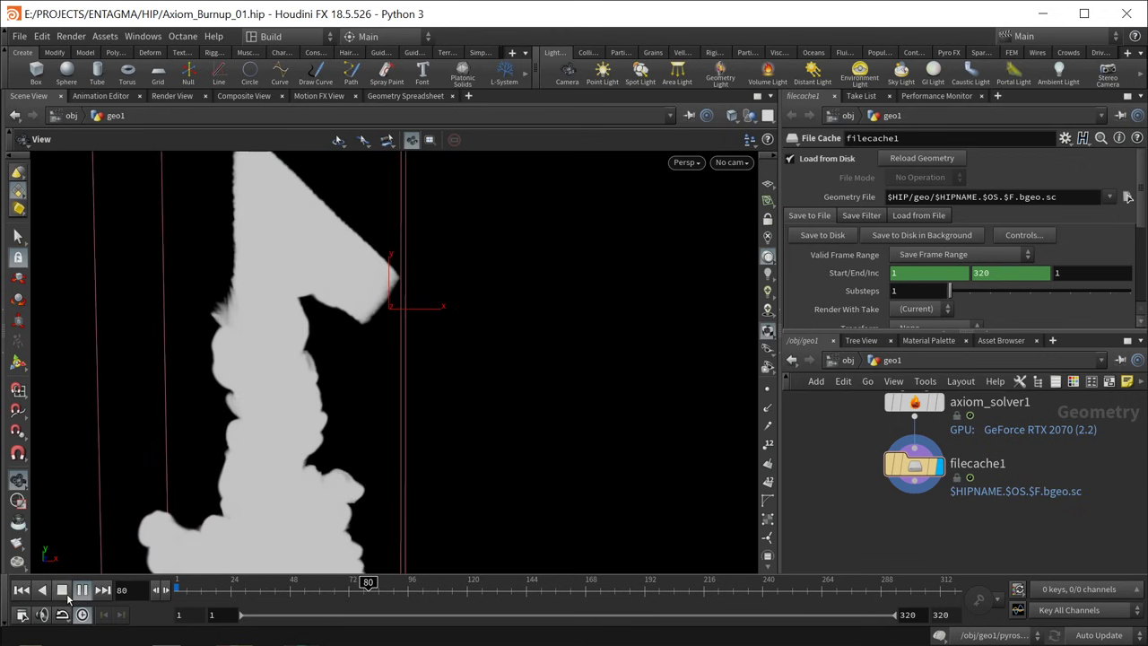
click(63, 592)
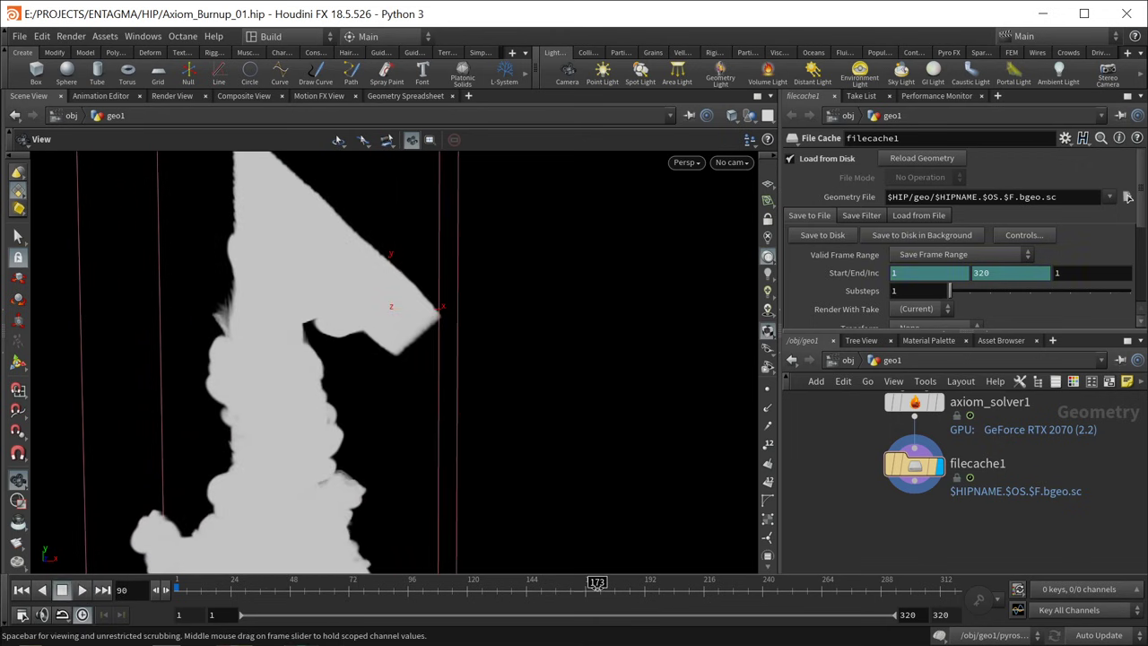
Step: Inspect the cached simulation at frame 210, scrub through the timeline and return to frame 1
click(687, 592)
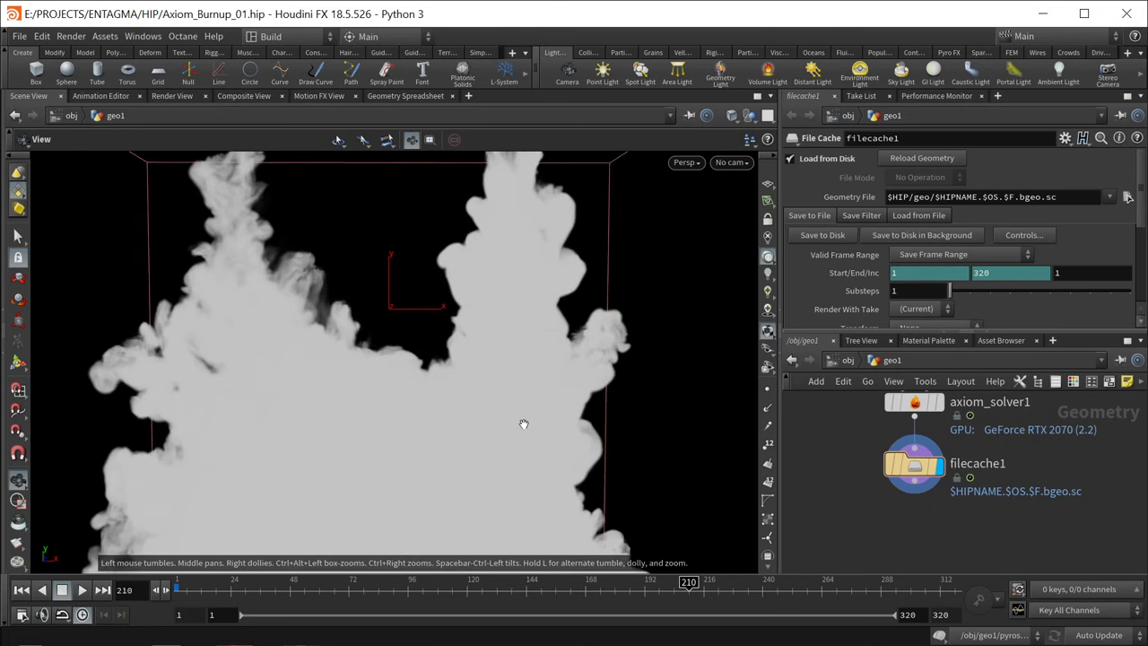
click(400, 592)
drag(348, 594, 655, 592)
key(ctrl+Up)
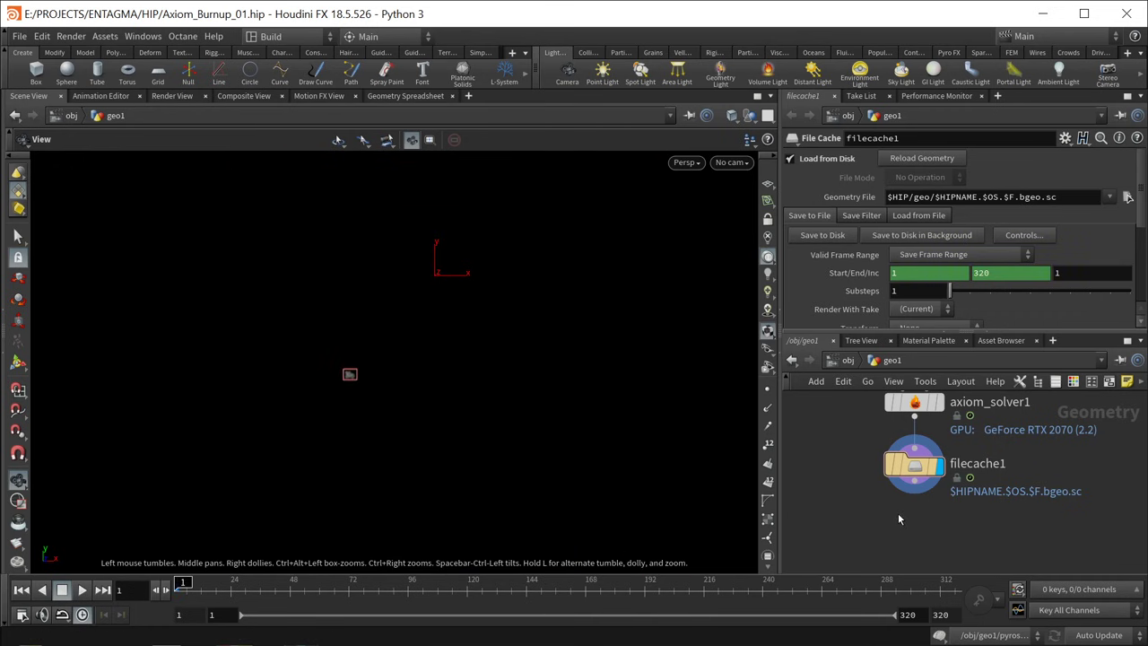
Step: Display the extruded letter N from polyextrude1 and the fused result from fuse1 in the viewport
middle_drag(853, 484, 926, 500)
scroll(924, 497, down, 1)
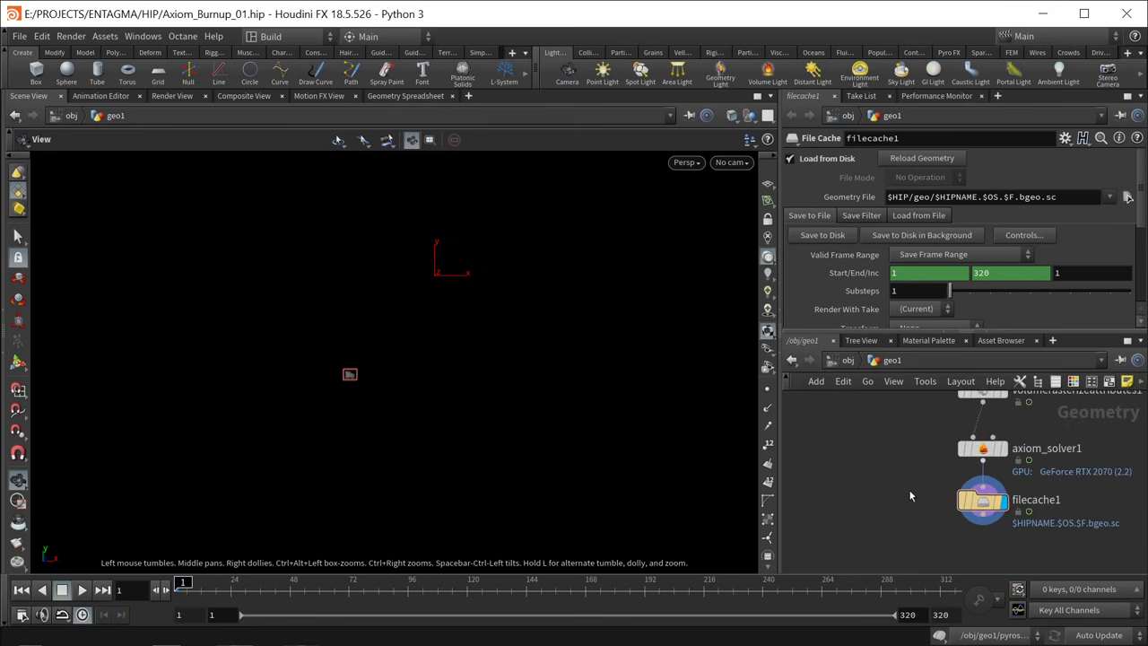
scroll(910, 487, up, 6)
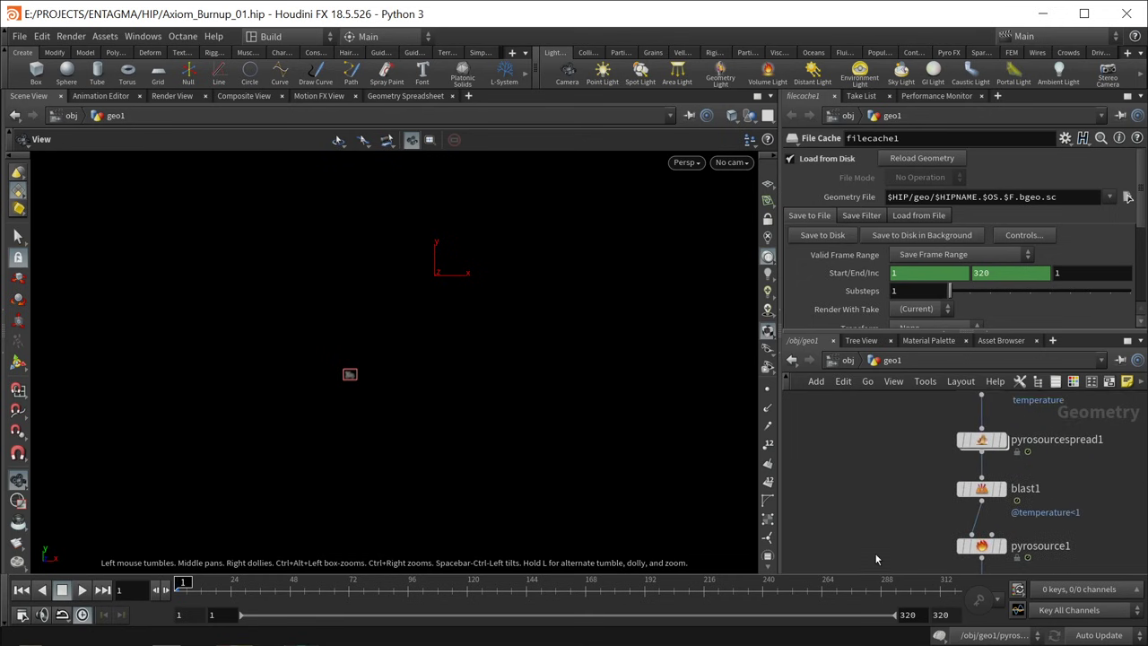
scroll(860, 531, up, 6)
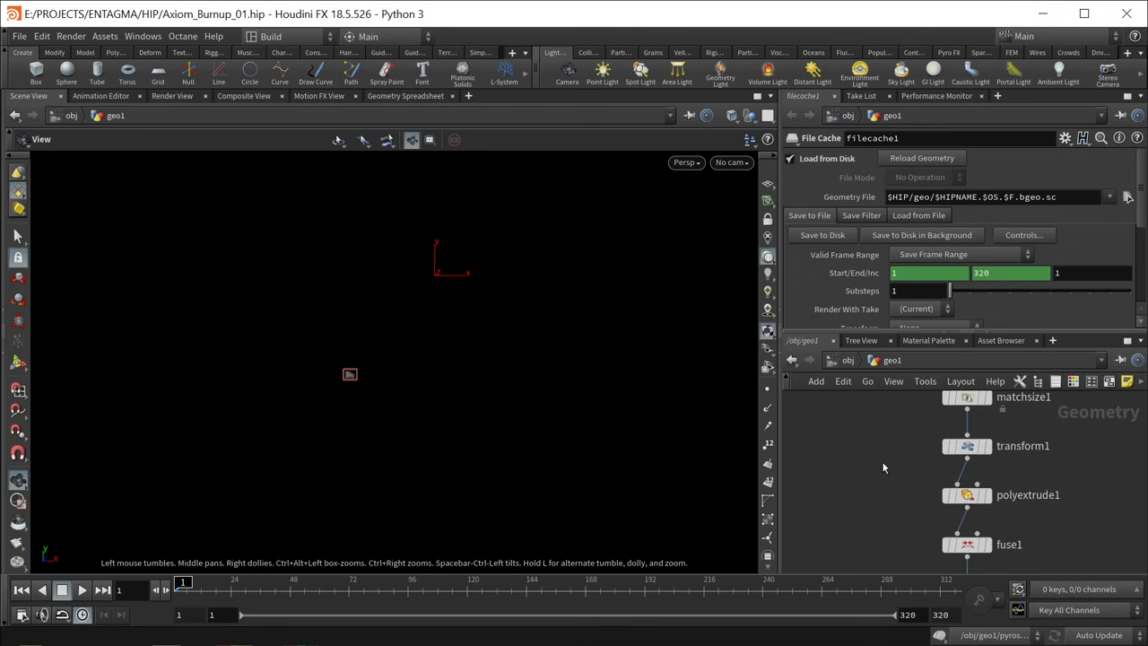
click(999, 514)
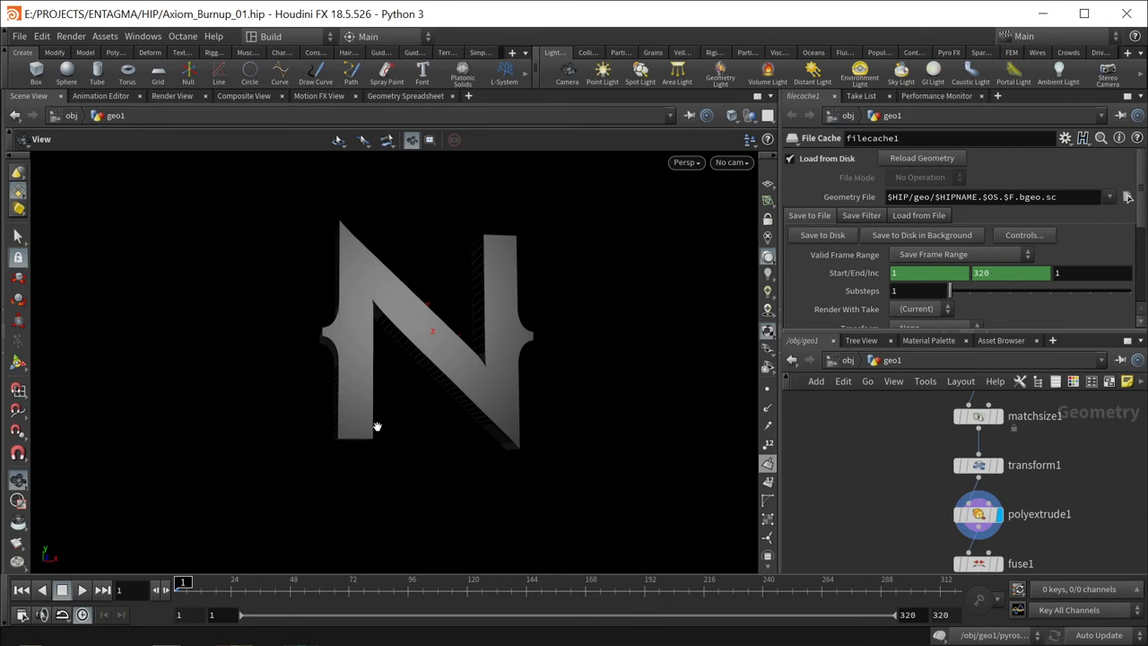
middle_drag(872, 484, 885, 426)
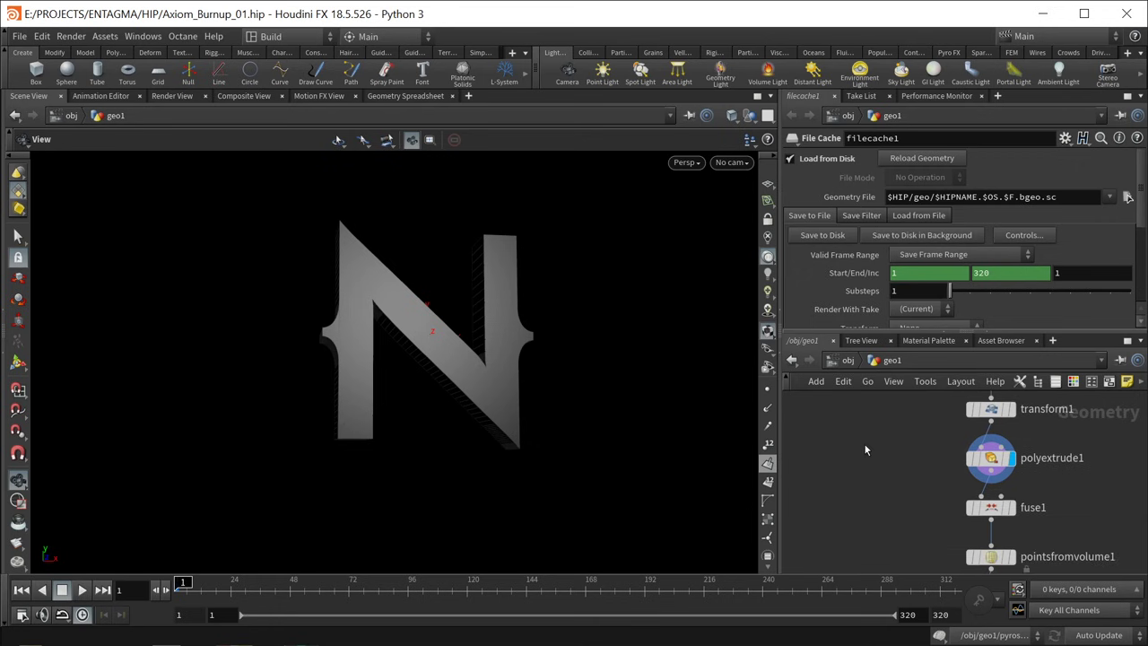
click(1011, 507)
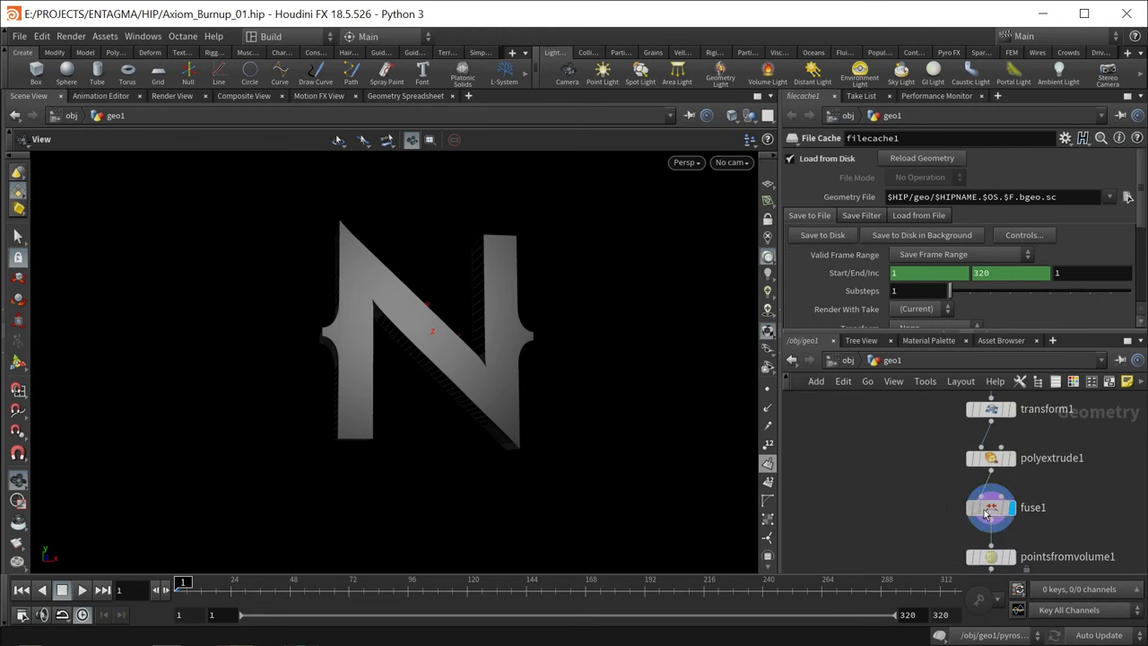
Step: Branch a Peak node off fuse1 beside the main node chain and display it
click(990, 507)
key(Tab)
text(peak)
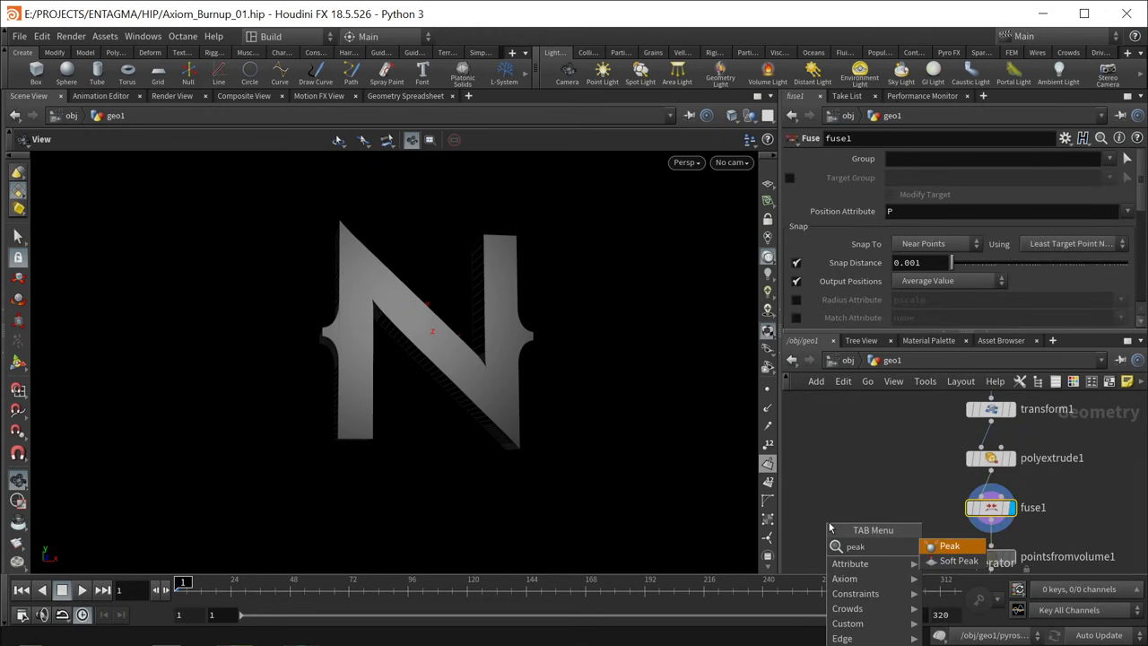
key(Return)
click(829, 522)
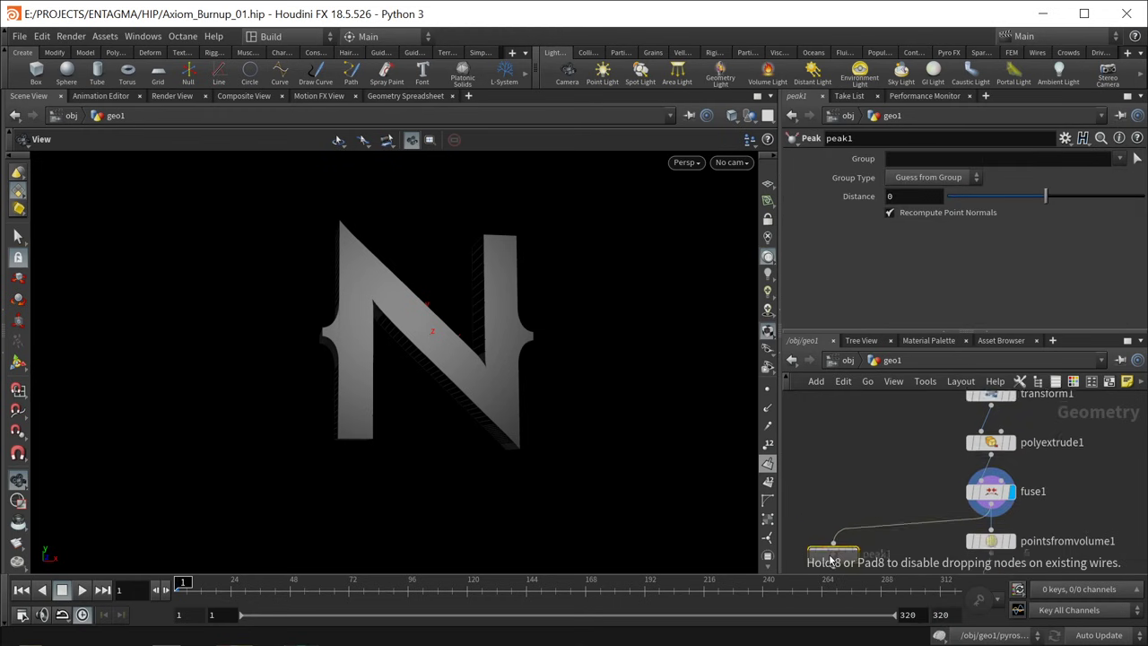
click(853, 514)
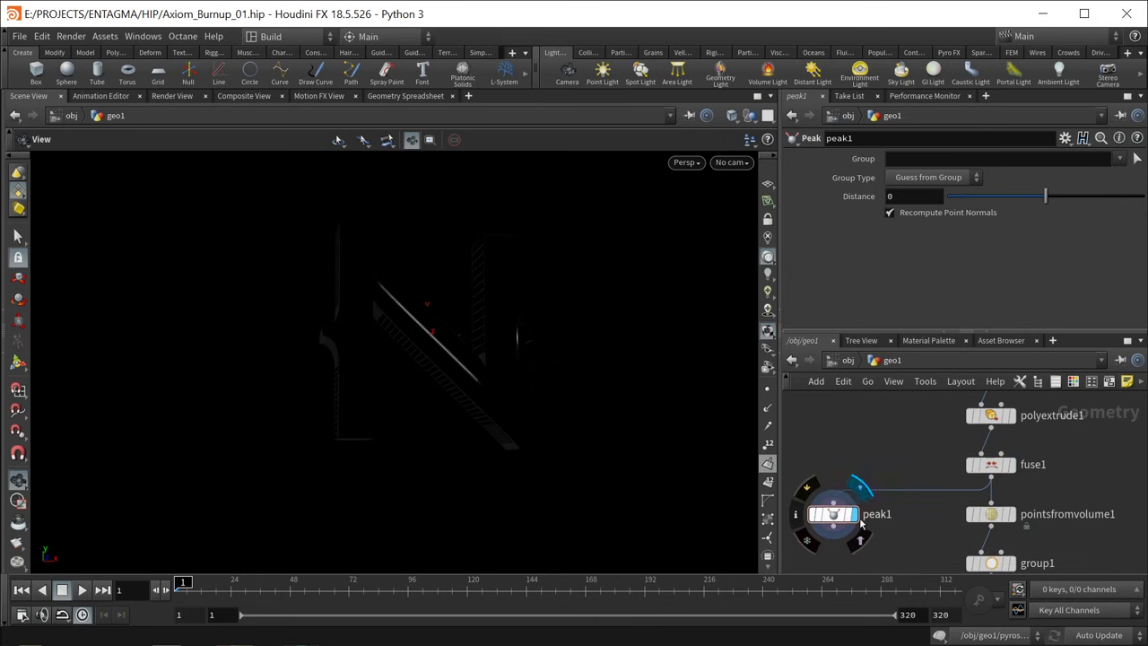
Step: Set the Peak node's distance to 0.0025 with Recompute Point Normals enabled
click(889, 212)
drag(1045, 195, 1043, 192)
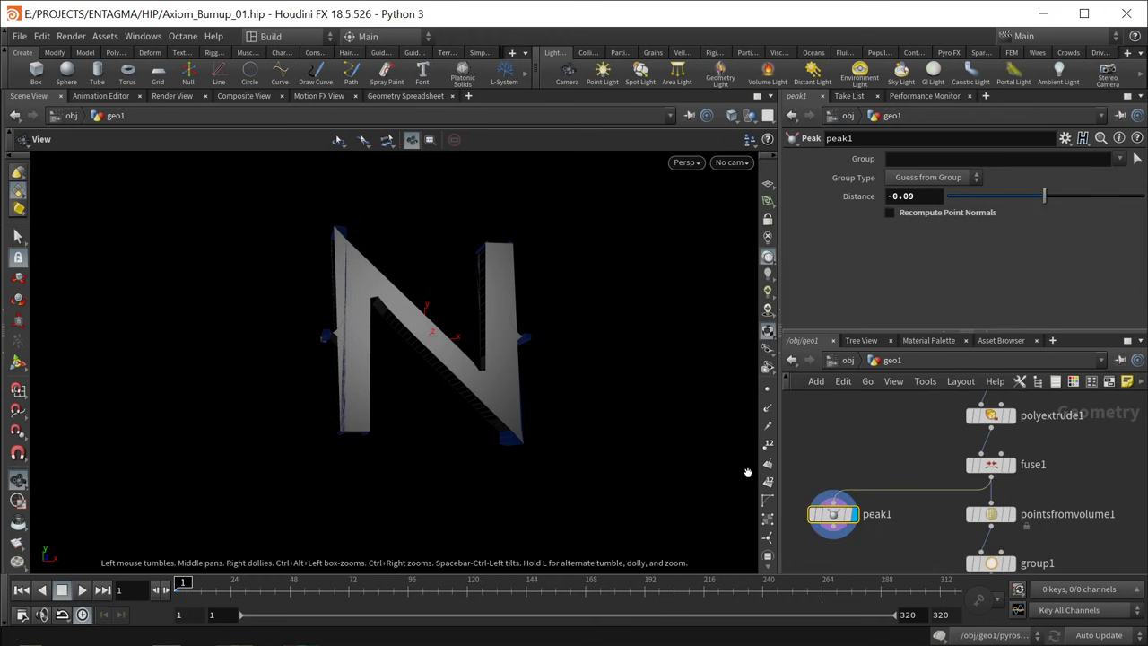
click(906, 195)
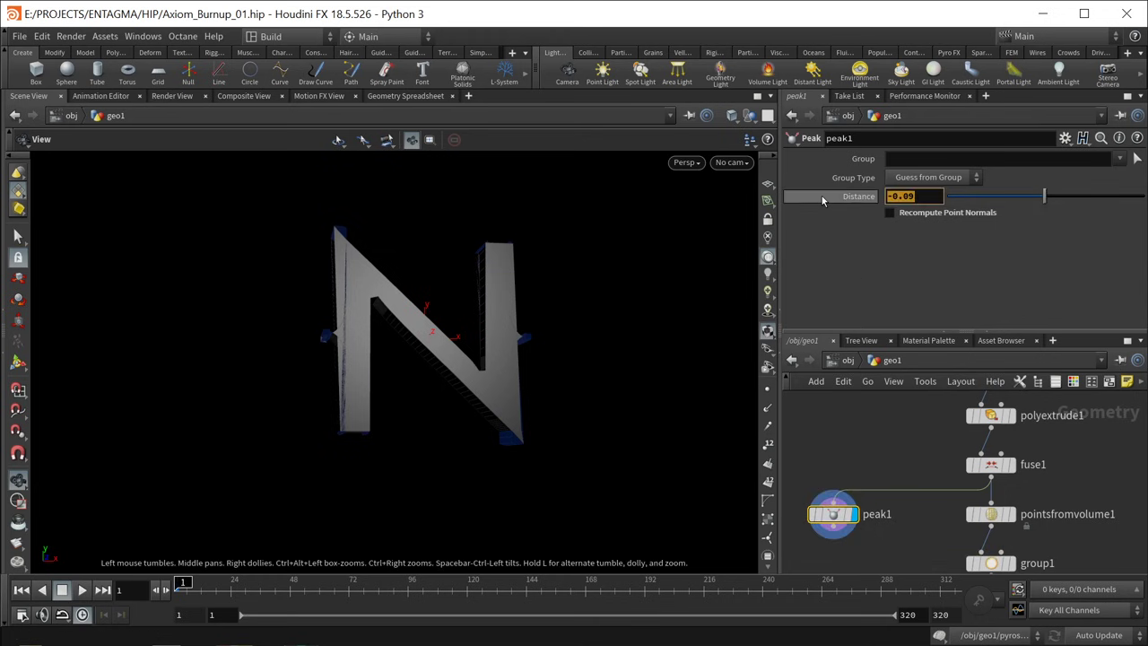
text(0.0025)
key(Return)
mouse_move(811, 524)
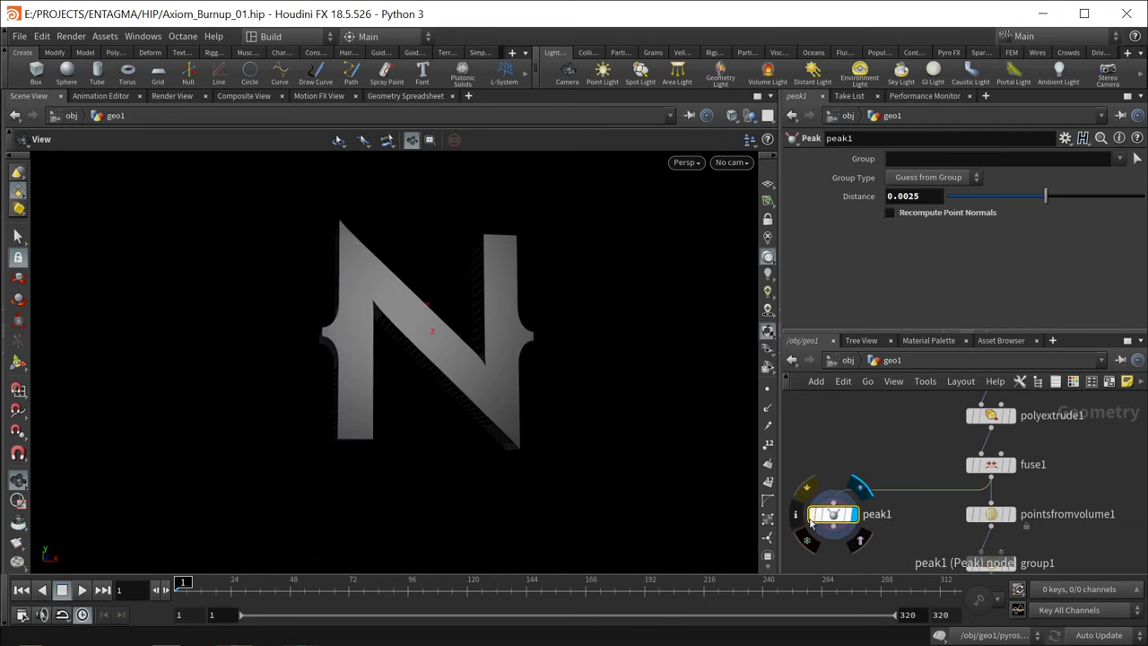
click(888, 213)
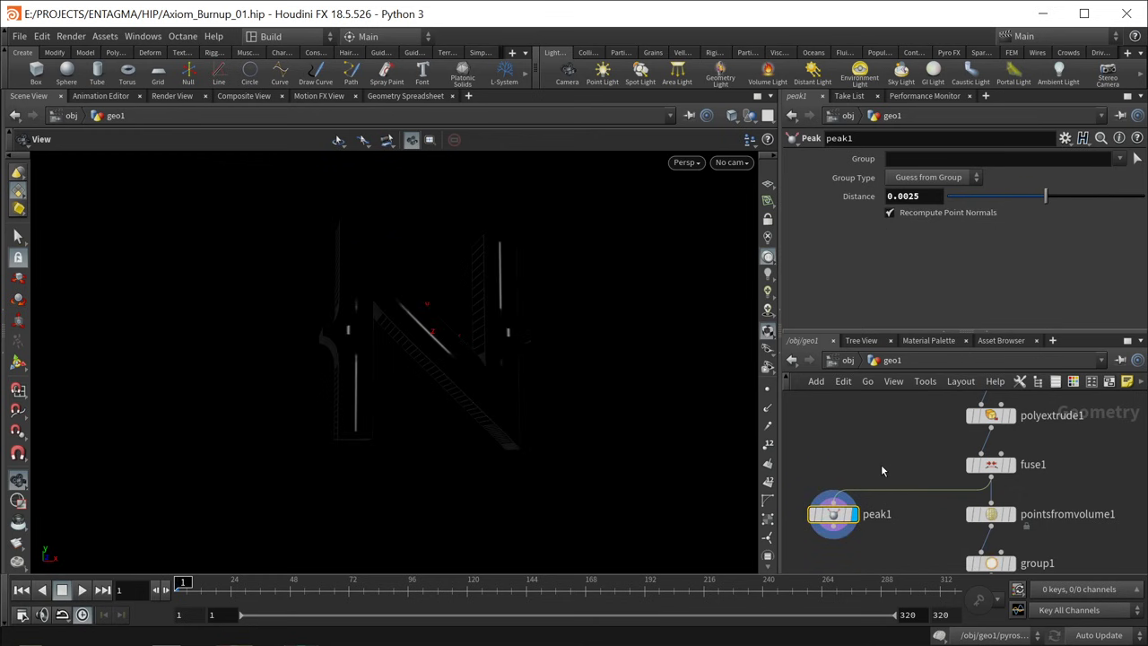
Step: Add a Points from Volume node below peak1 so it fills the letter with points
middle_drag(1031, 494, 1054, 417)
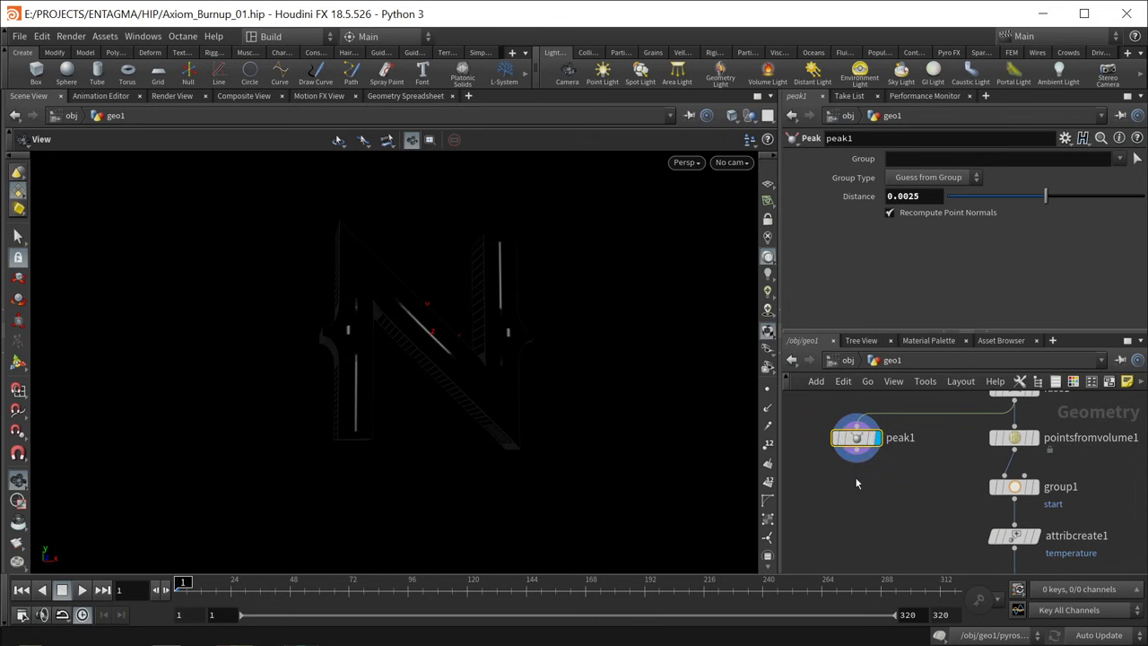
key(Tab)
text(points)
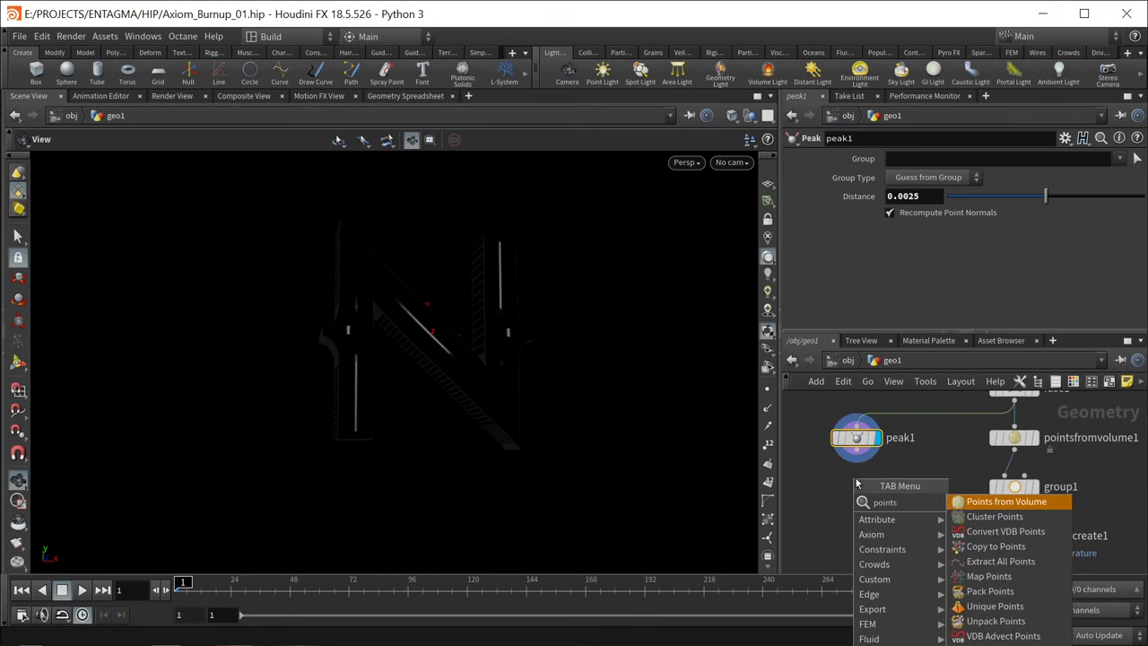
key(Return)
click(856, 482)
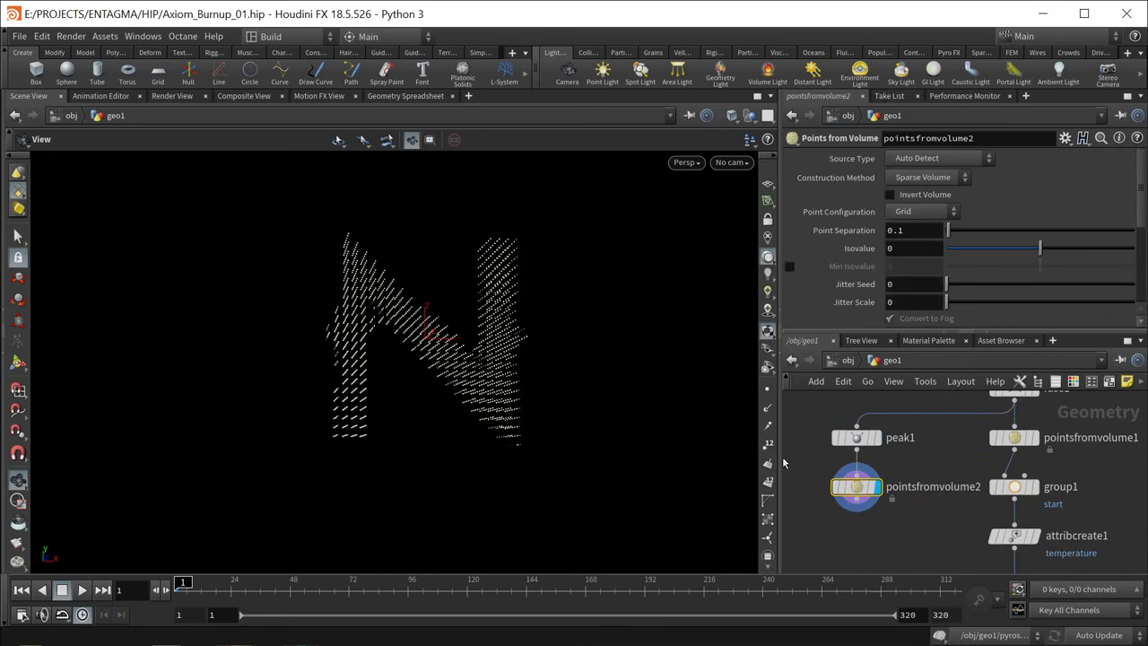
Step: Set the Points from Volume node's jitter scale to 1 and its point separation to 0.01
click(903, 302)
text(1)
key(Return)
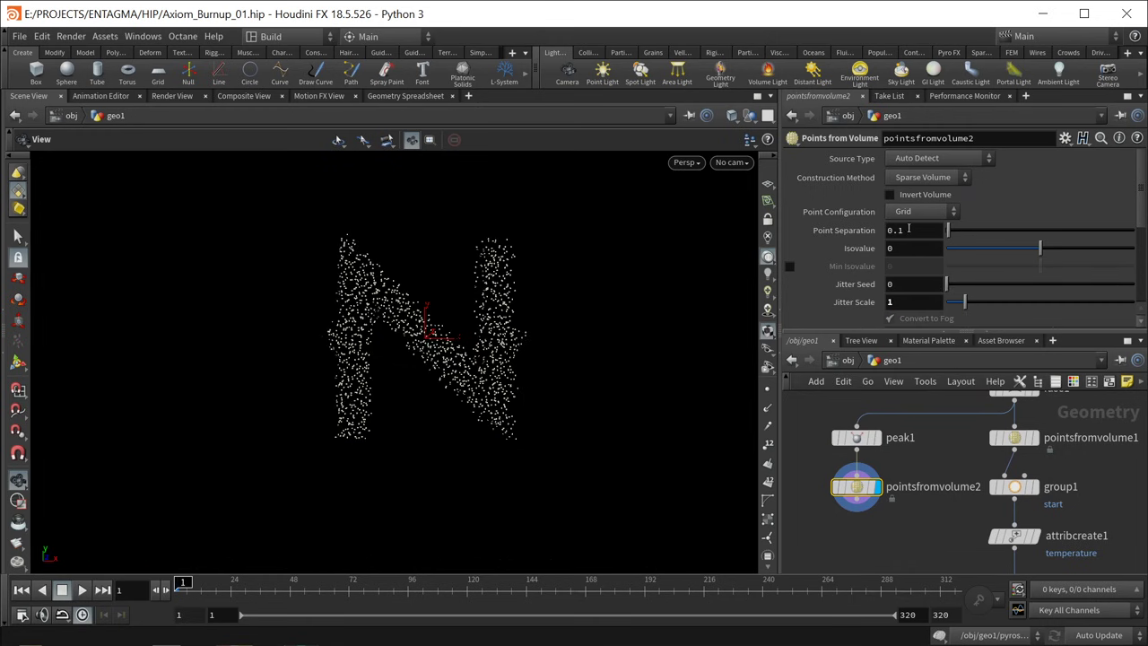
click(910, 229)
text(1)
key(Return)
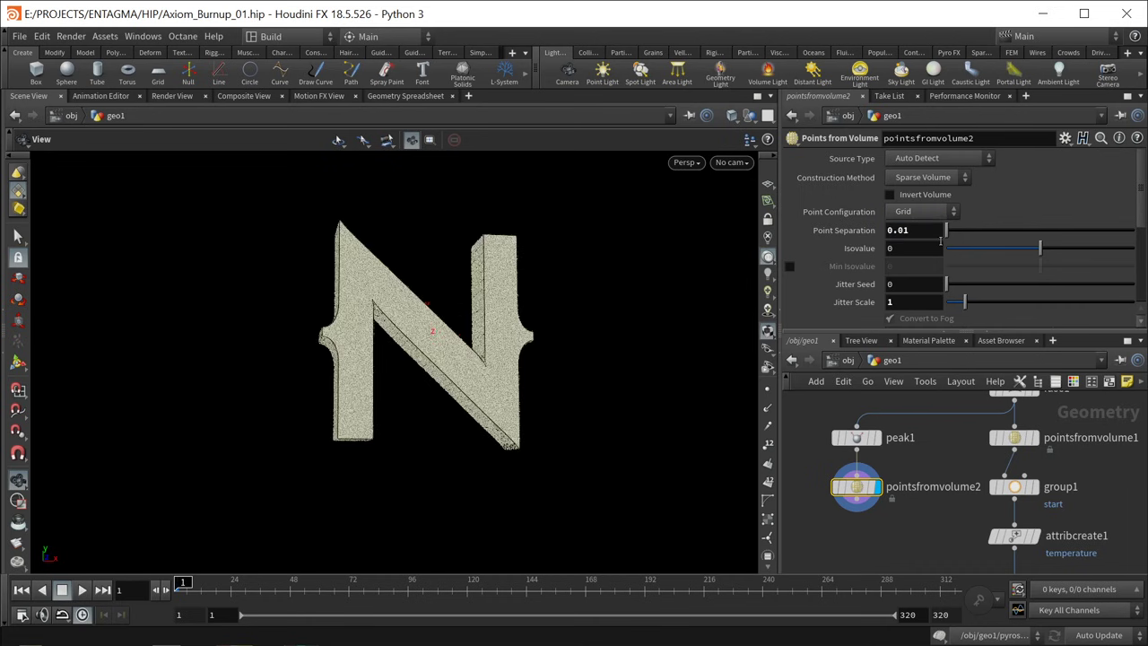
Step: Drive the jitter seed of pointsfromvolume2 with the expression $FF and play the animation to check the changing points
click(896, 284)
text($FF)
key(Return)
click(849, 290)
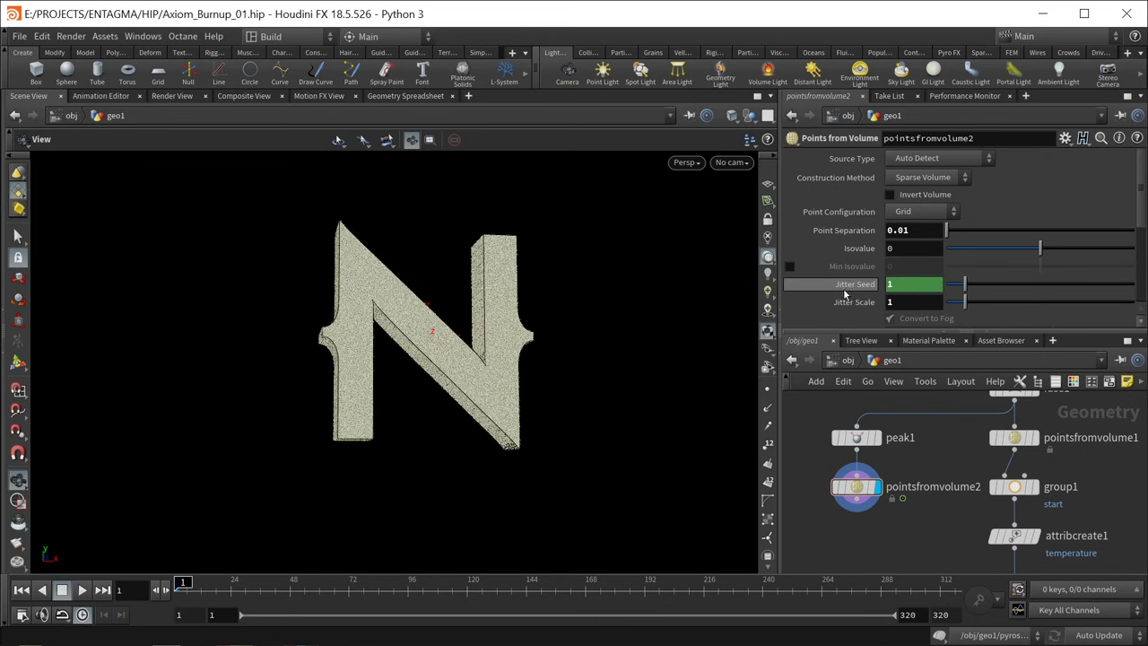
click(81, 589)
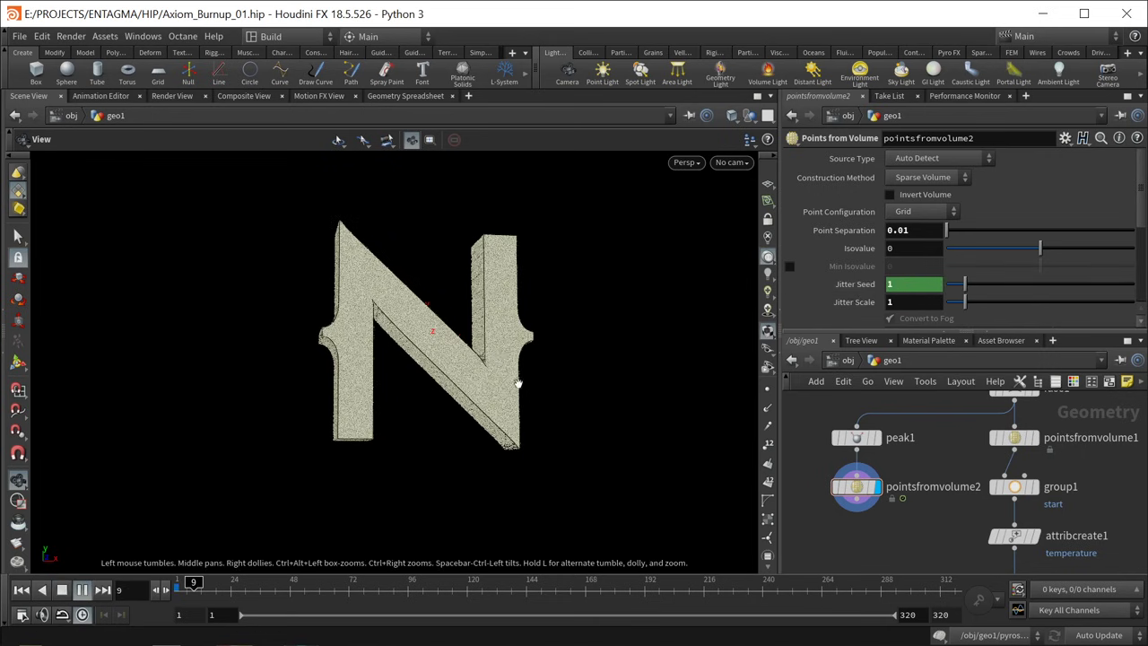
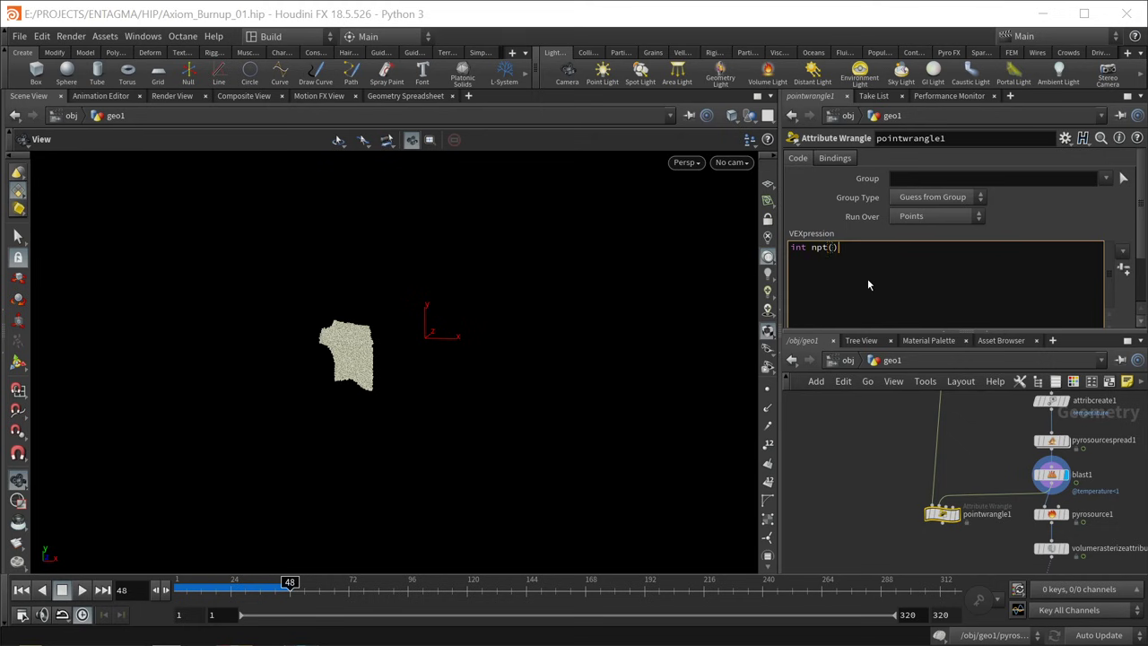
Step: Complete the pointwrangle1 line as int npt = nearpoint(1, v@P, 0.025); to look up the closest point on the second input
text(nearpoi)
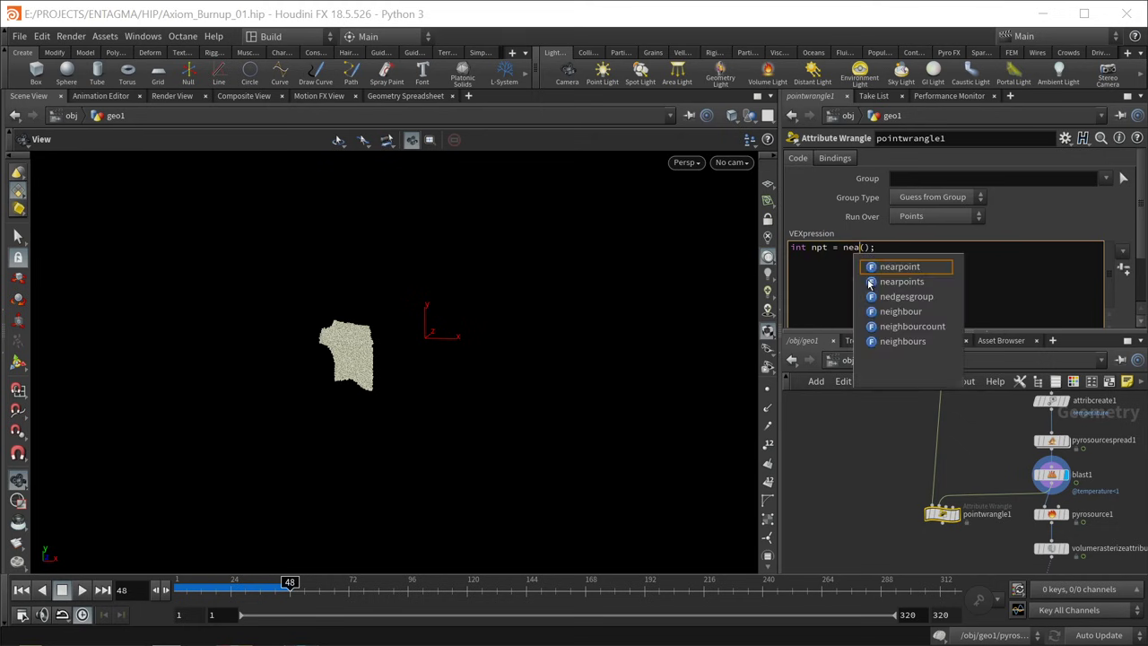
key(Return)
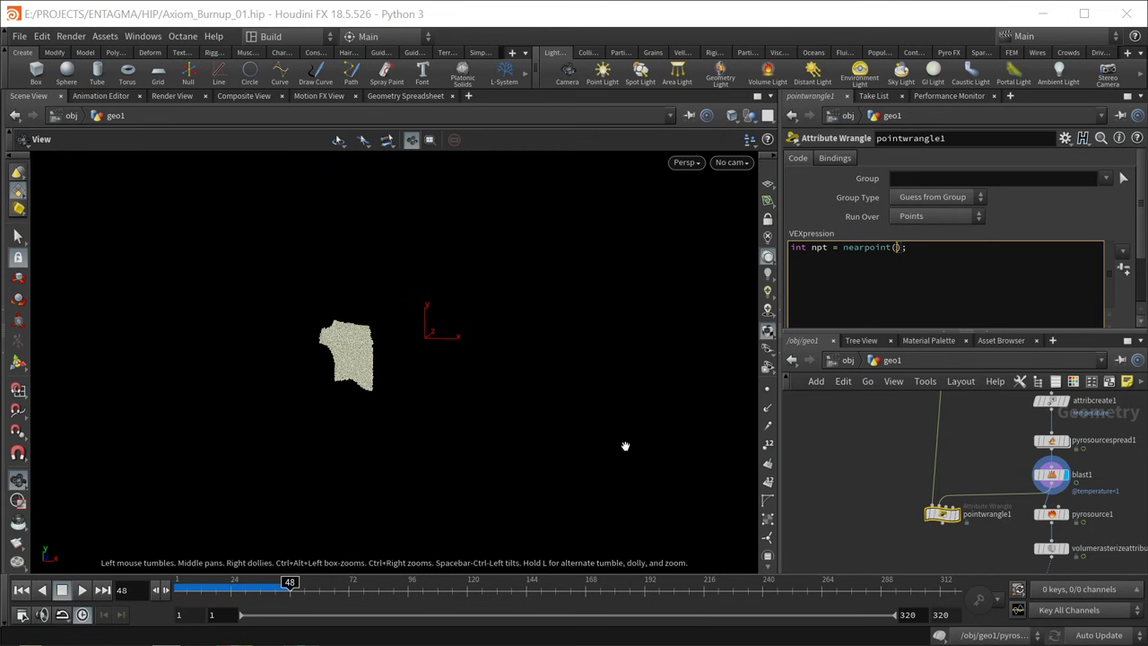
middle_drag(941, 395, 961, 481)
click(976, 451)
key(f)
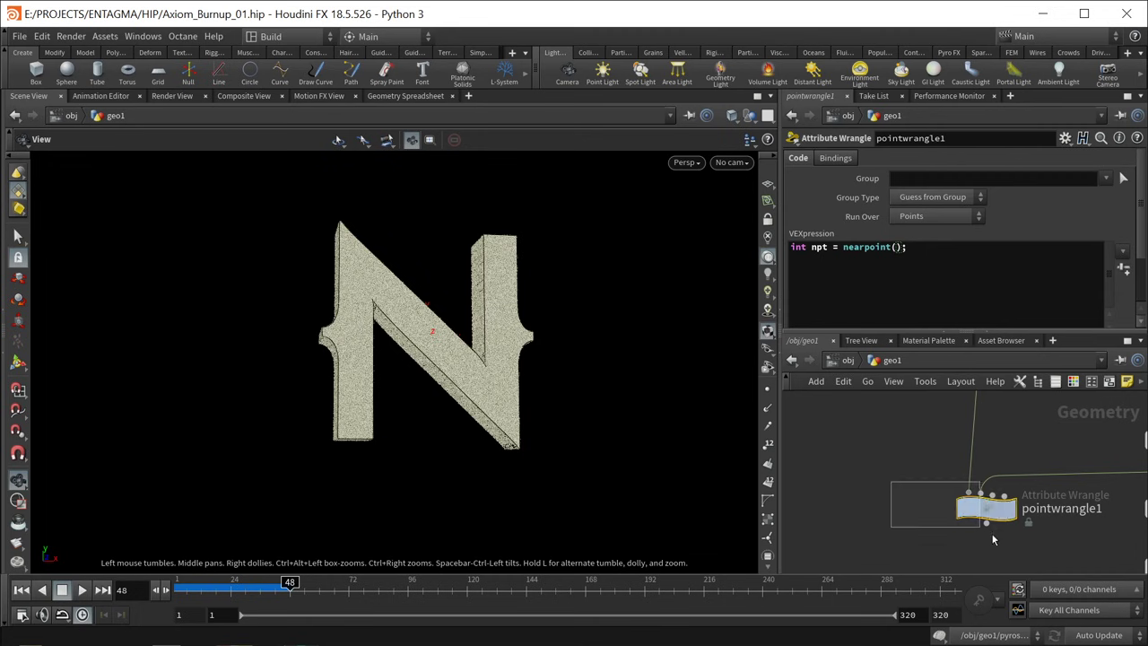
middle_drag(1032, 504, 890, 507)
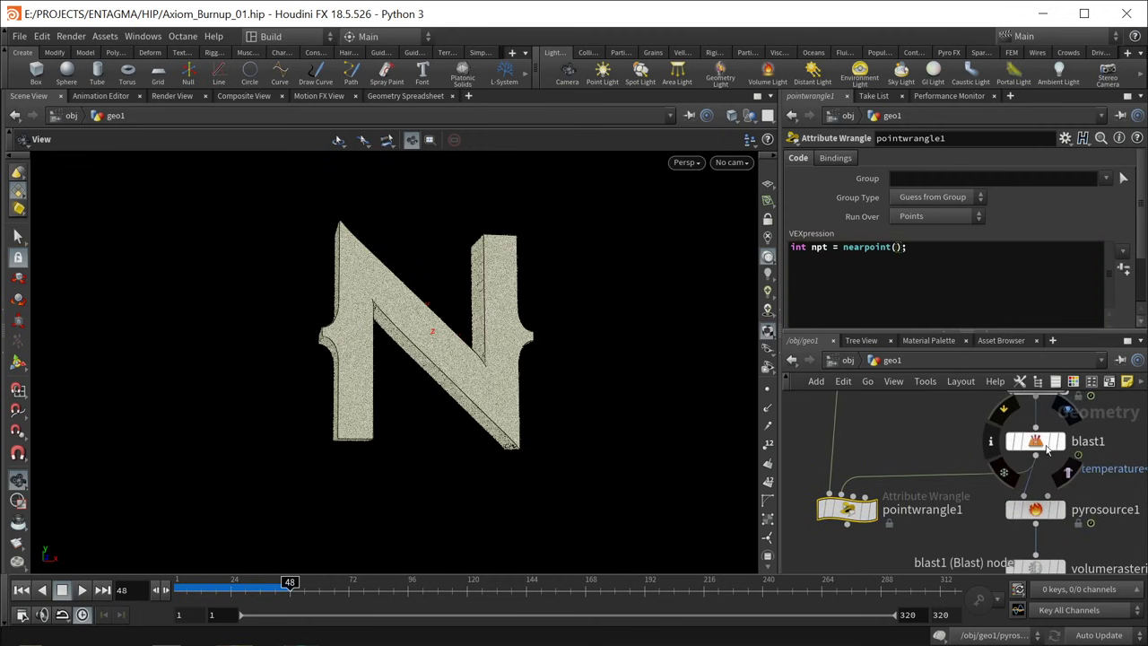
click(894, 246)
text(1, v@)
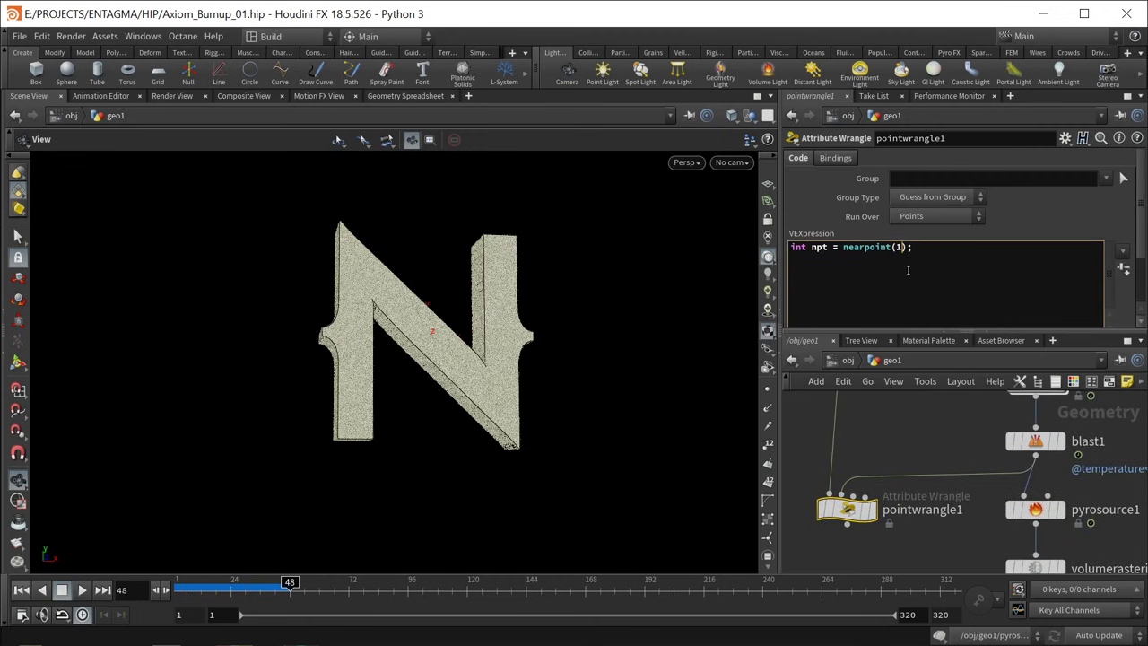
text(P, 0.025)
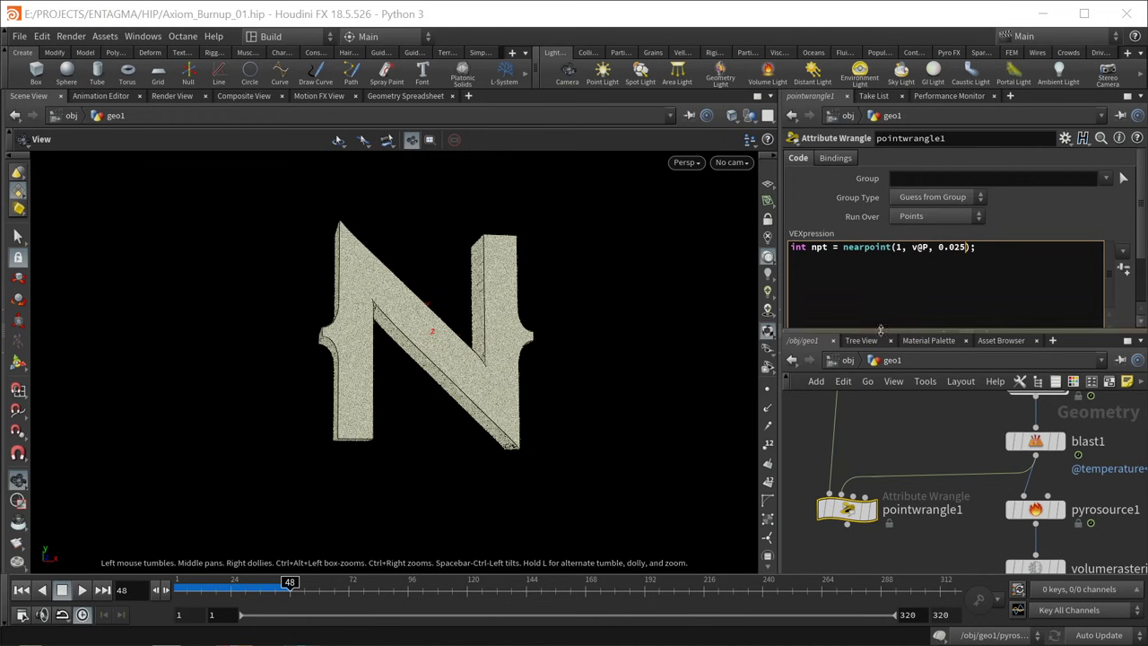
click(1024, 254)
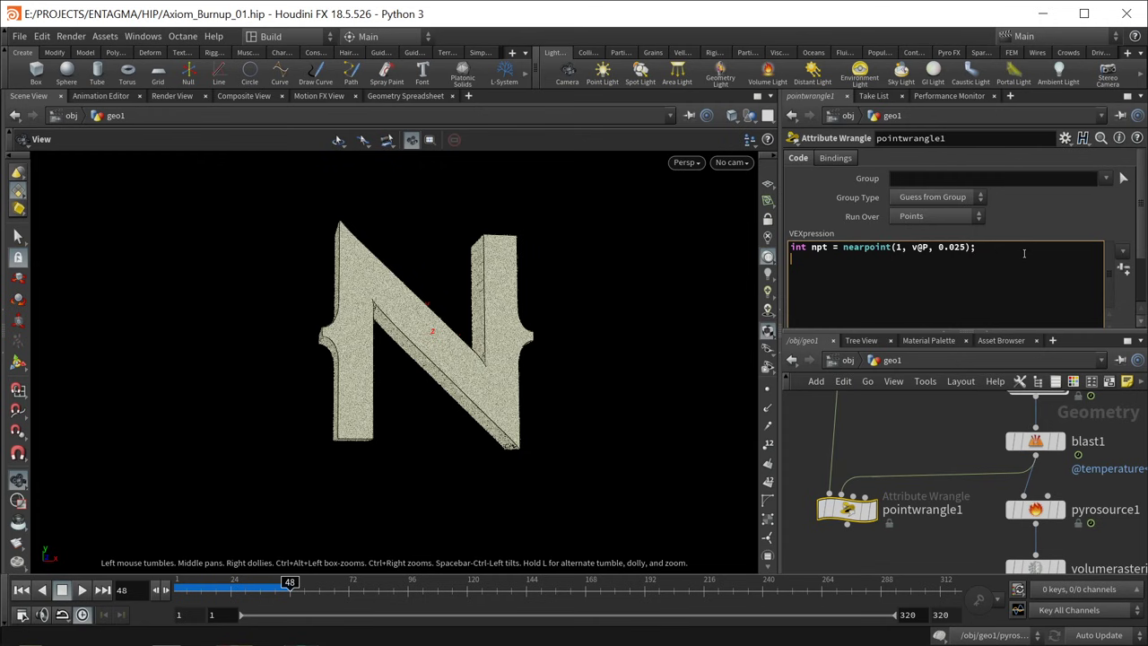
text(if()
text(npt)
text( < 0))
key(Return)
key(Tab)
text(removepo)
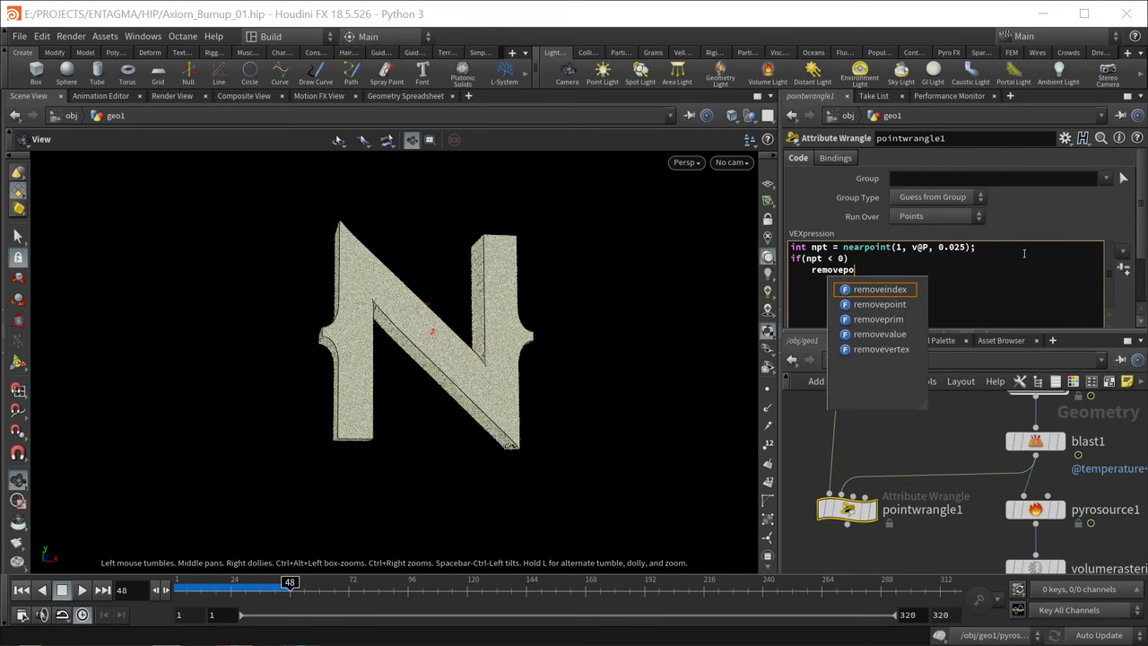
text(int();)
key(Left)
key(Left)
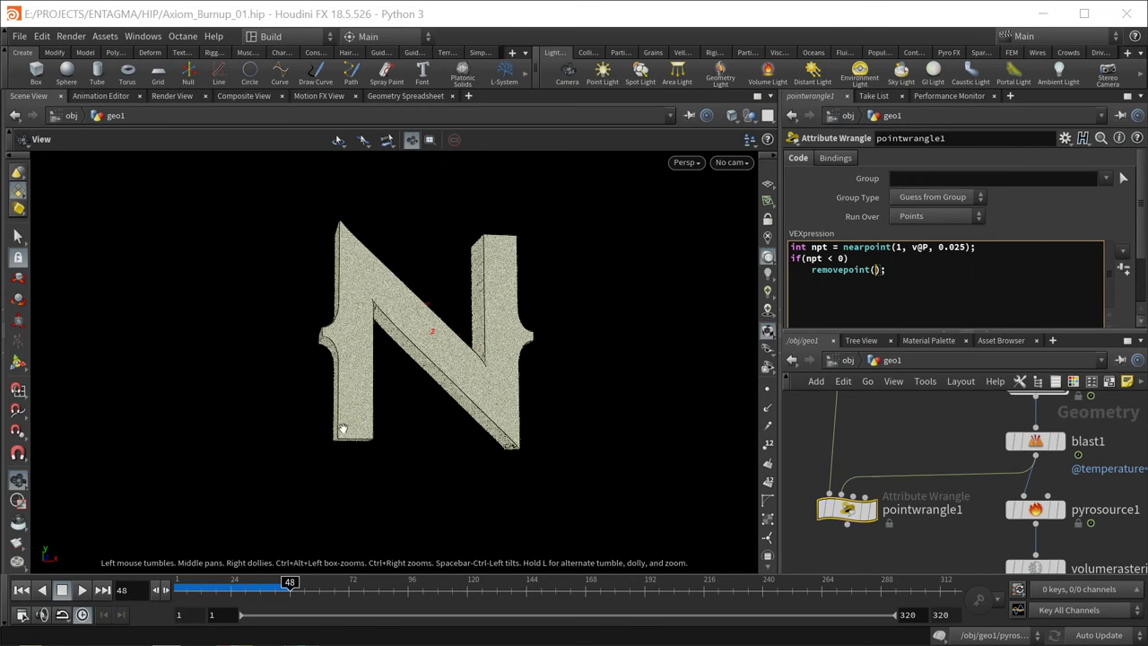
text(0, @ptnum)
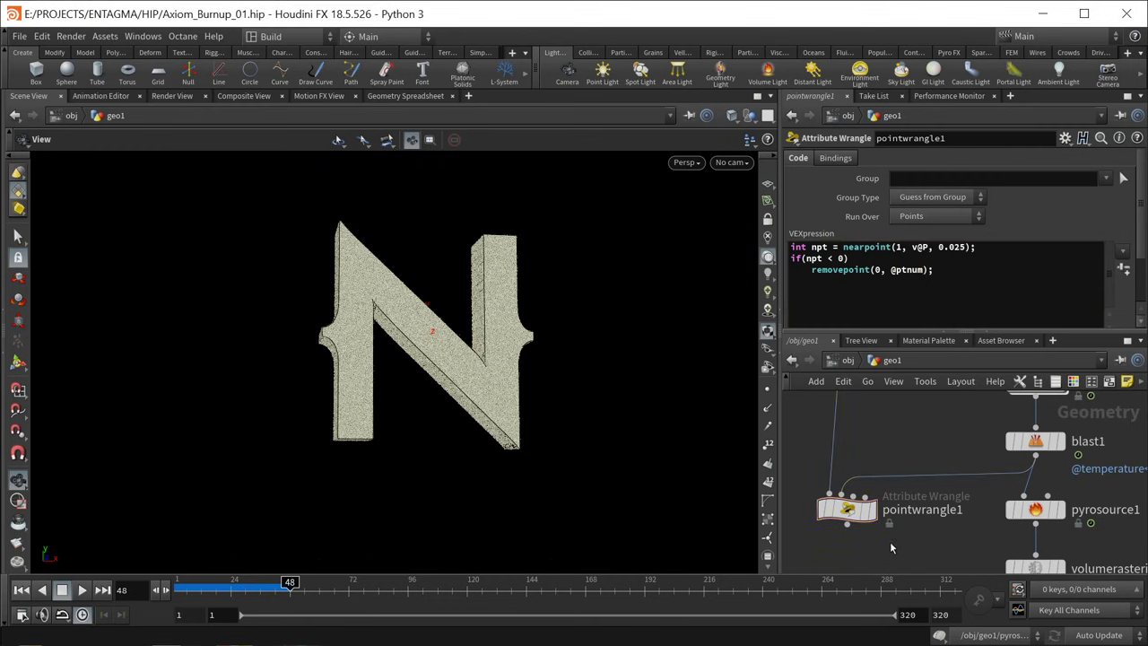
Step: Display pointwrangle1 and play the filtered points from frame 1 to about frame 51
click(870, 509)
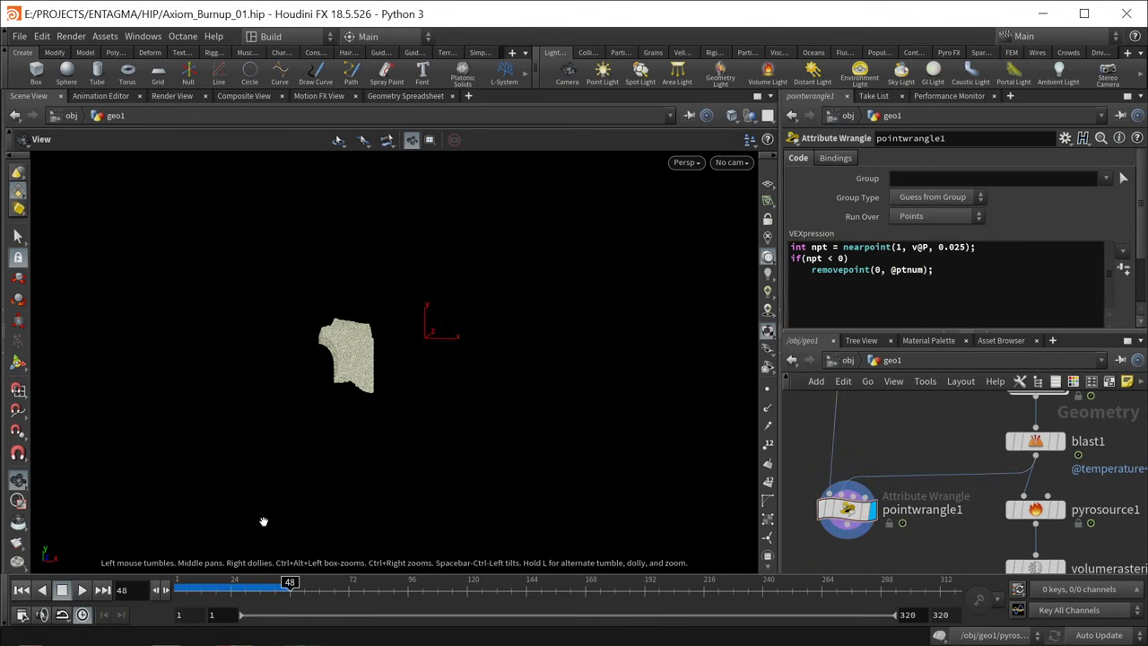
click(20, 589)
click(83, 589)
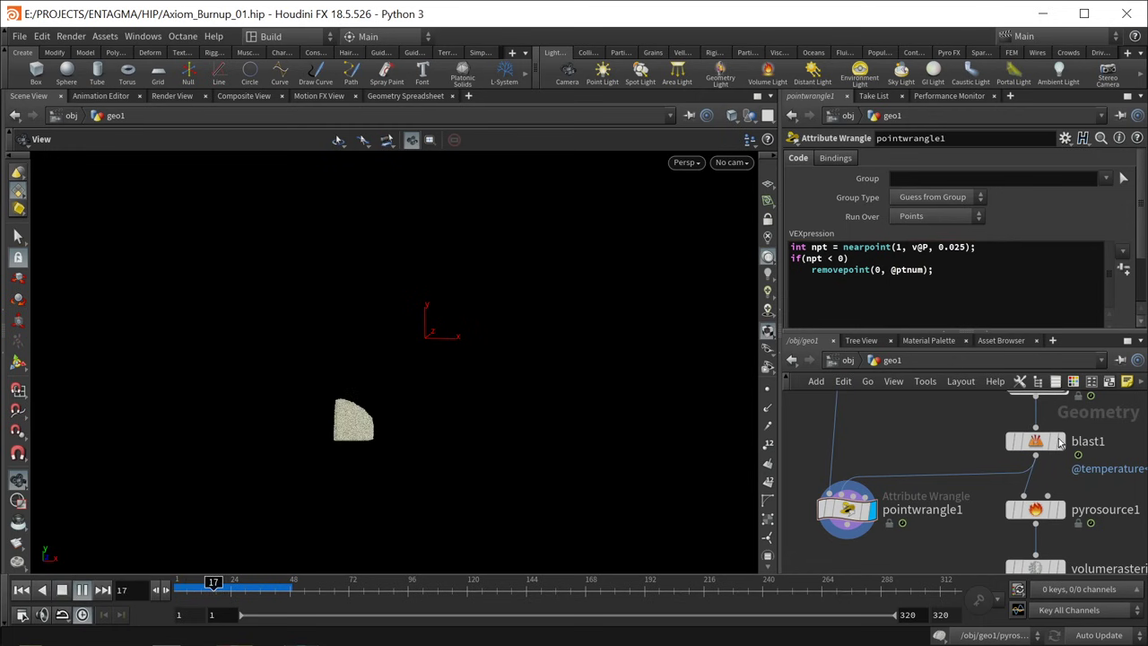
mouse_move(815, 544)
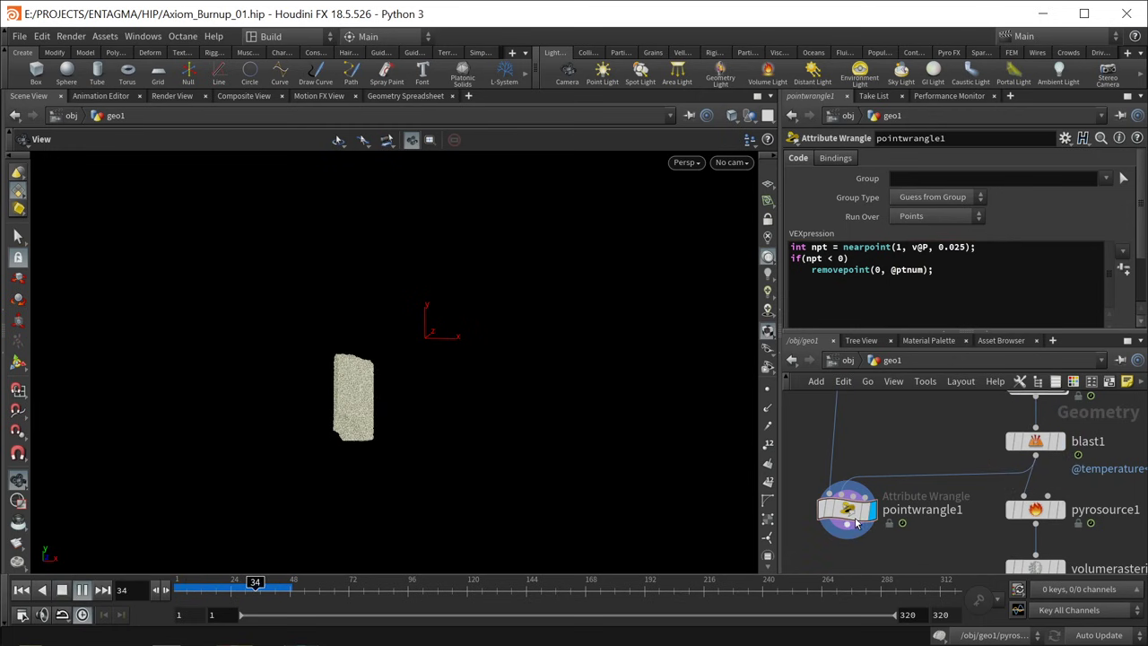
click(62, 589)
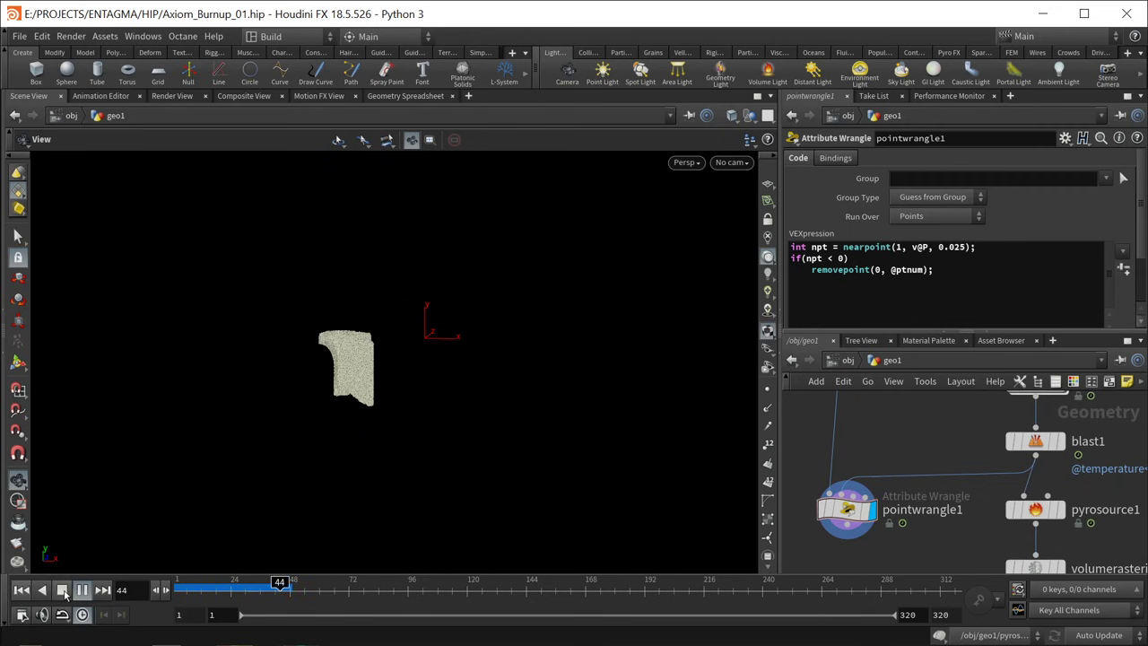
Step: Add a POP Network node below pointwrangle1 and wire the wrangle into its first input
middle_drag(922, 525, 973, 451)
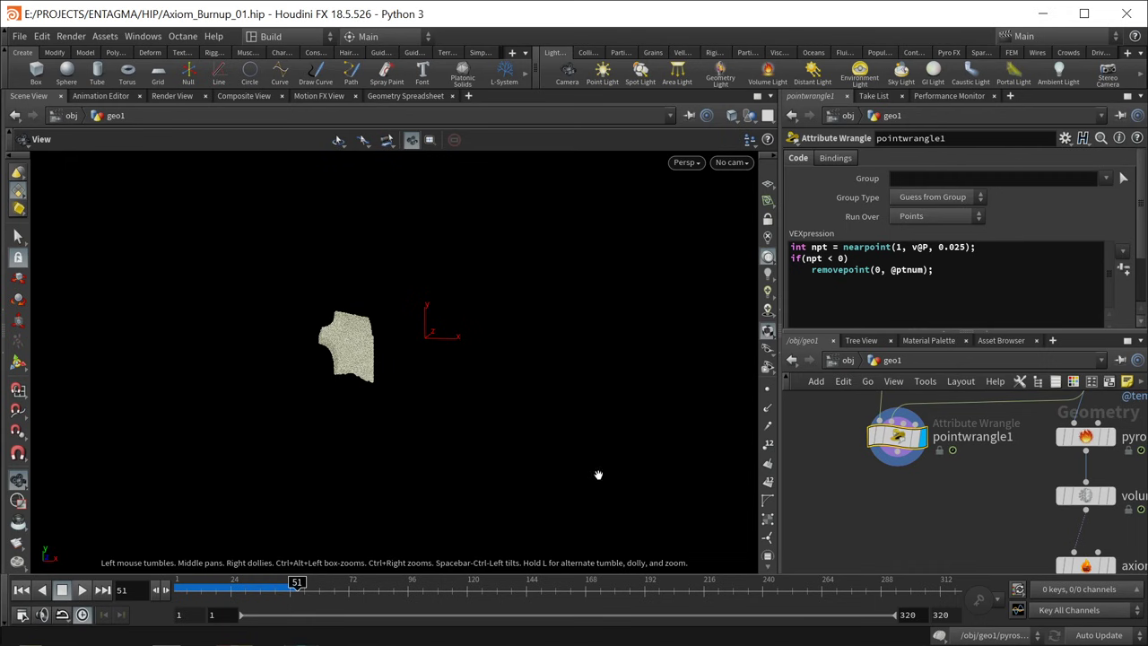
scroll(888, 455, down, 3)
middle_drag(895, 473, 885, 516)
key(Tab)
text(pop)
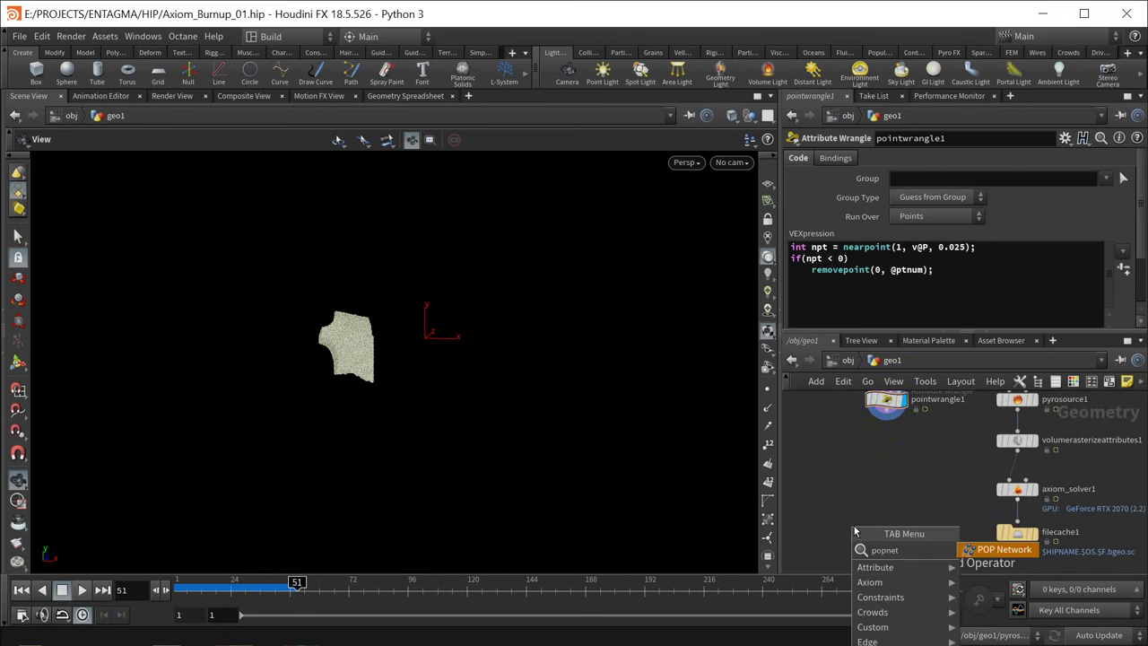
key(Return)
click(854, 525)
click(886, 415)
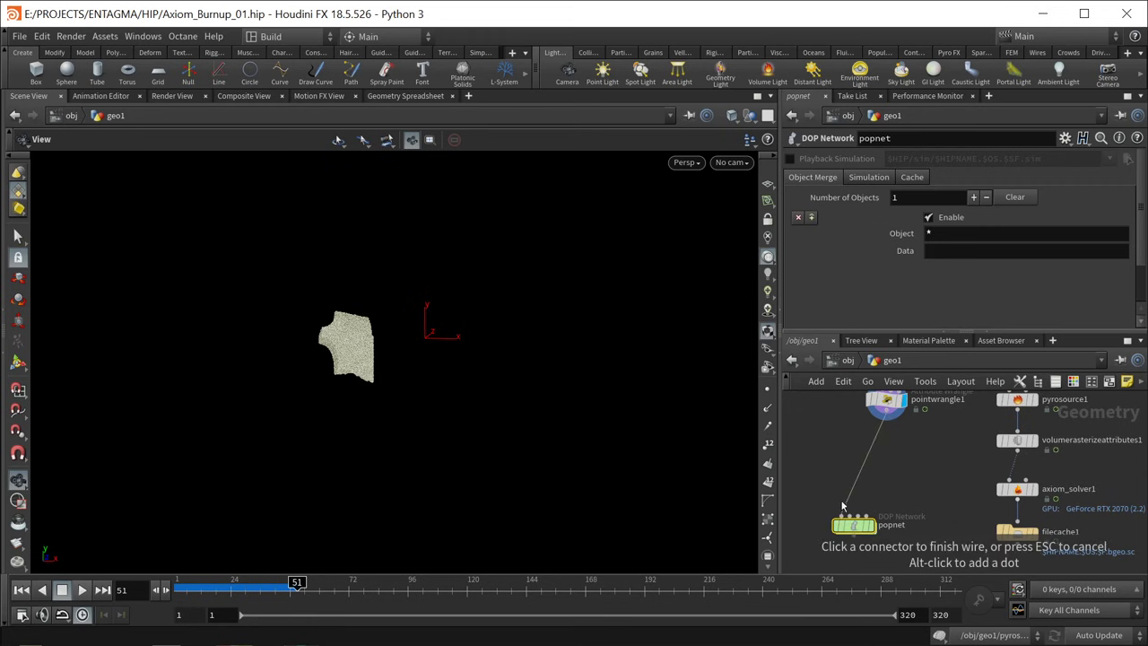
click(848, 519)
Step: Move the popnet node below filecache1, then display filecache1 and wire it into popnet's second input
middle_drag(847, 518, 876, 457)
drag(884, 466, 940, 529)
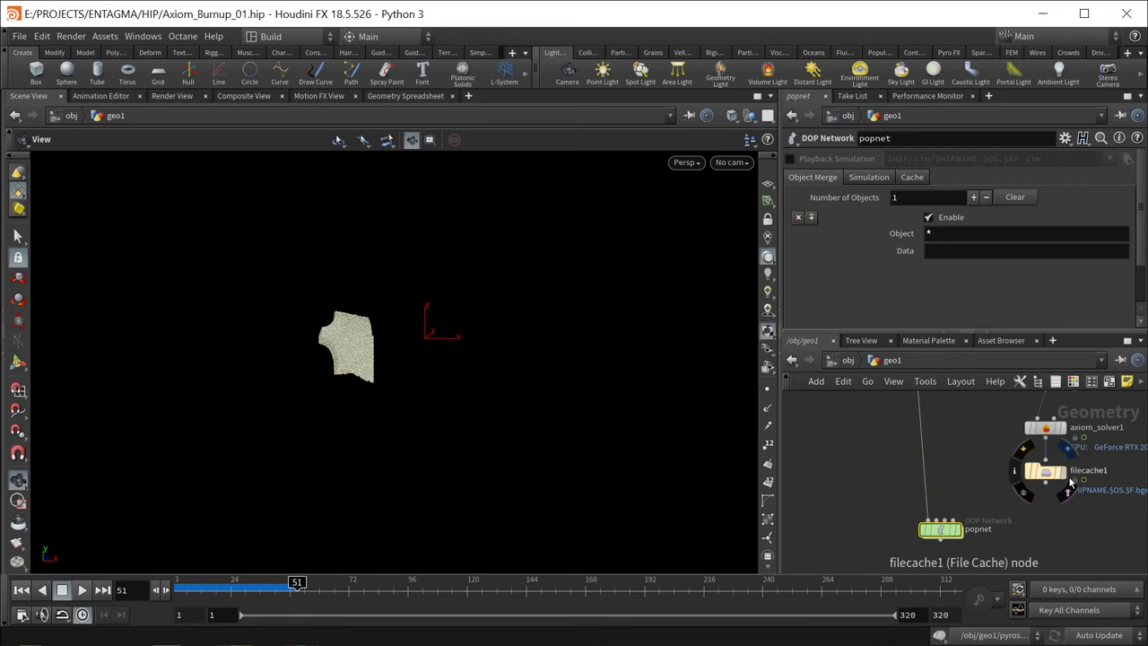
click(1045, 483)
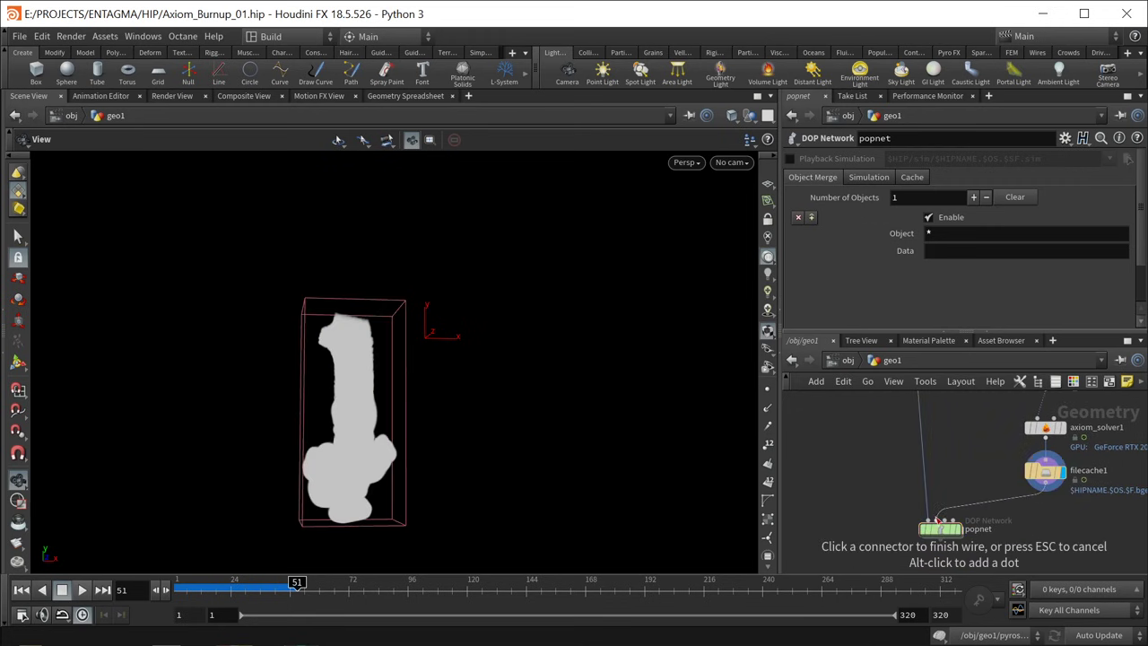
click(938, 520)
Step: Enter the popnet network, open the source_first_input node's parameters and return to frame 1
key(Return)
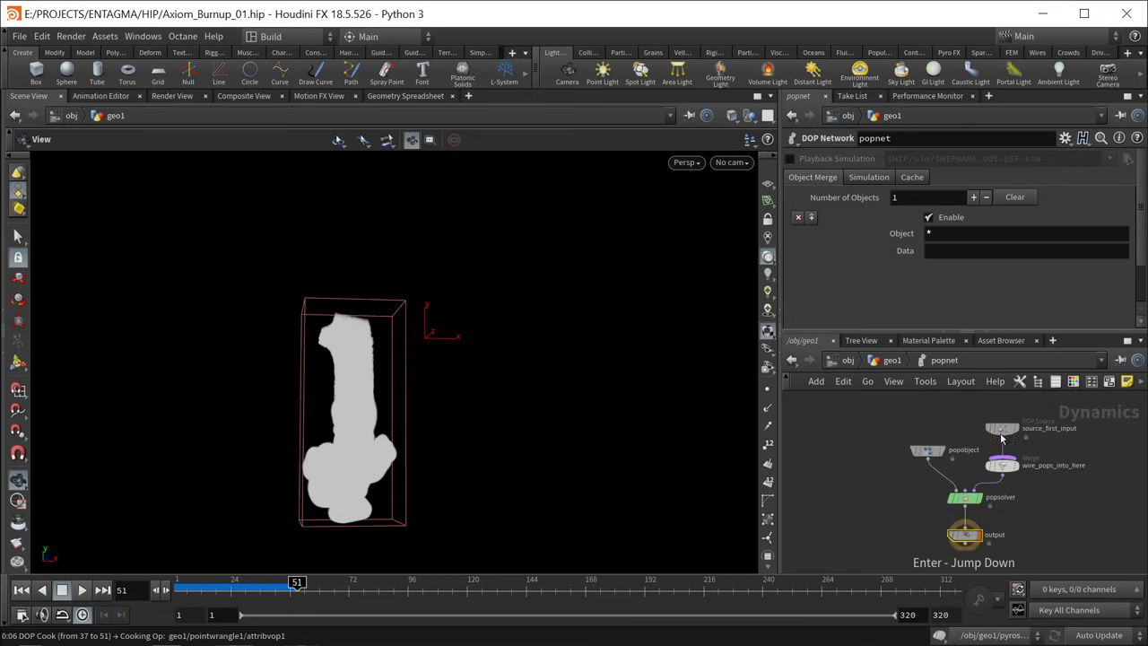
click(1029, 448)
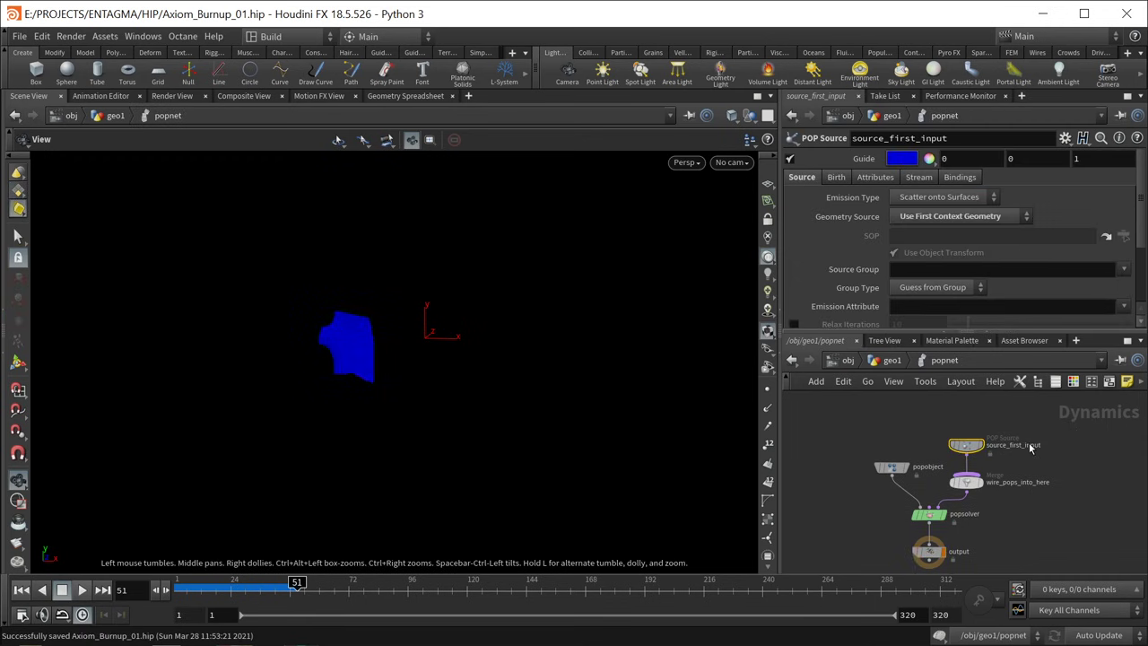
click(23, 589)
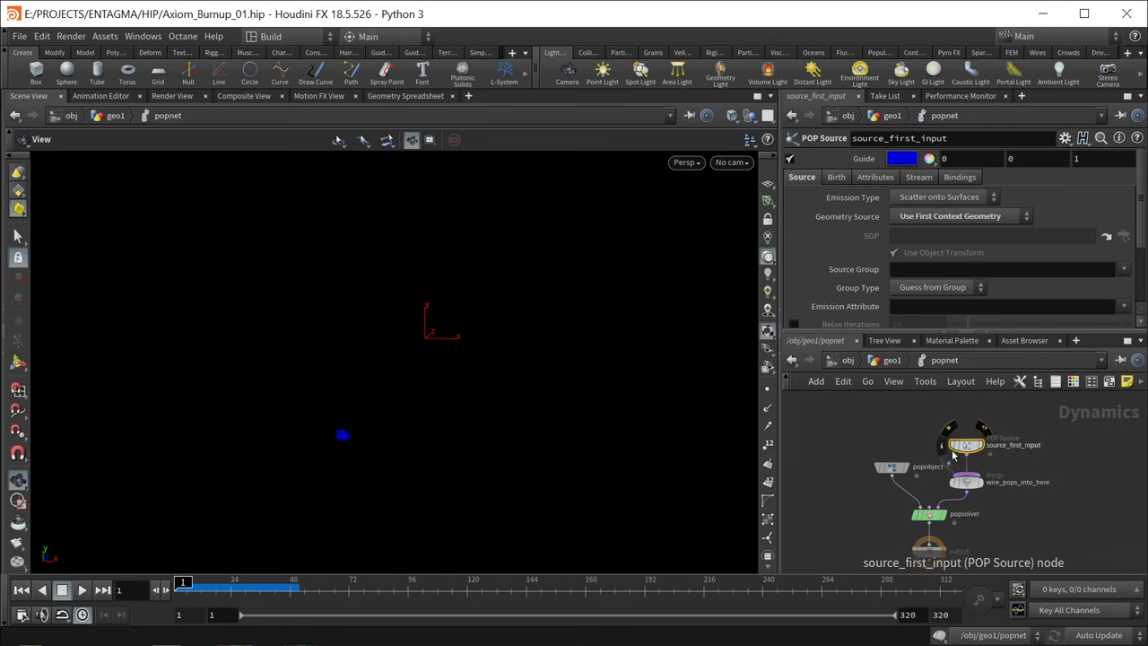
Step: Set the Emission Type of source_first_input to All Points and review its birth and attribute settings
click(936, 198)
click(936, 216)
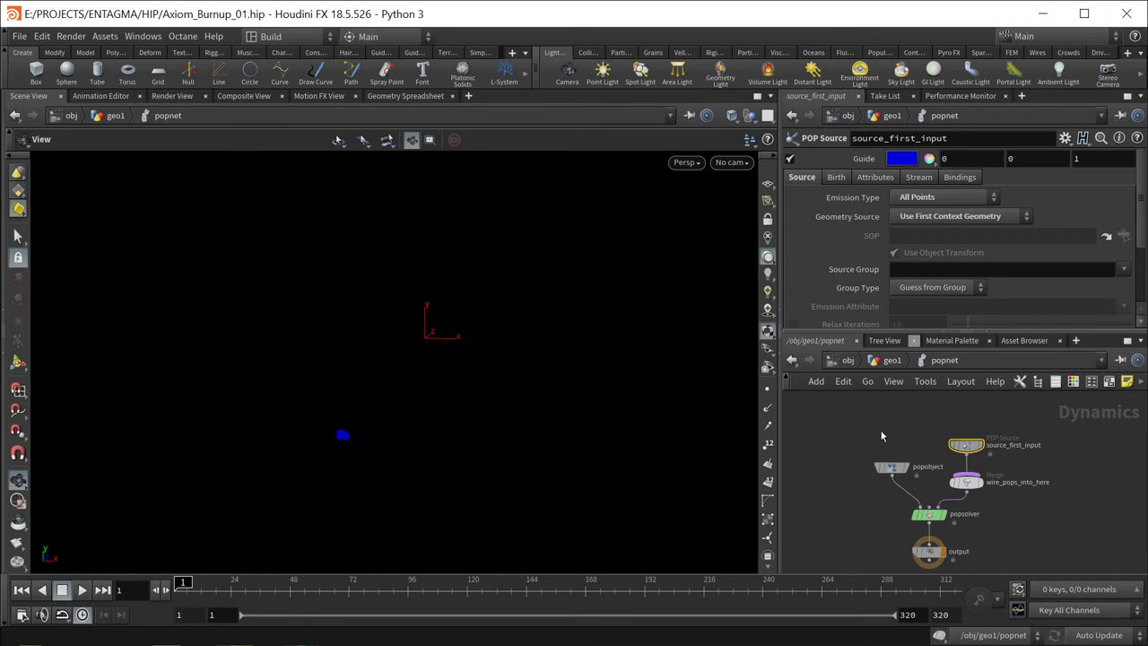
drag(898, 332, 899, 431)
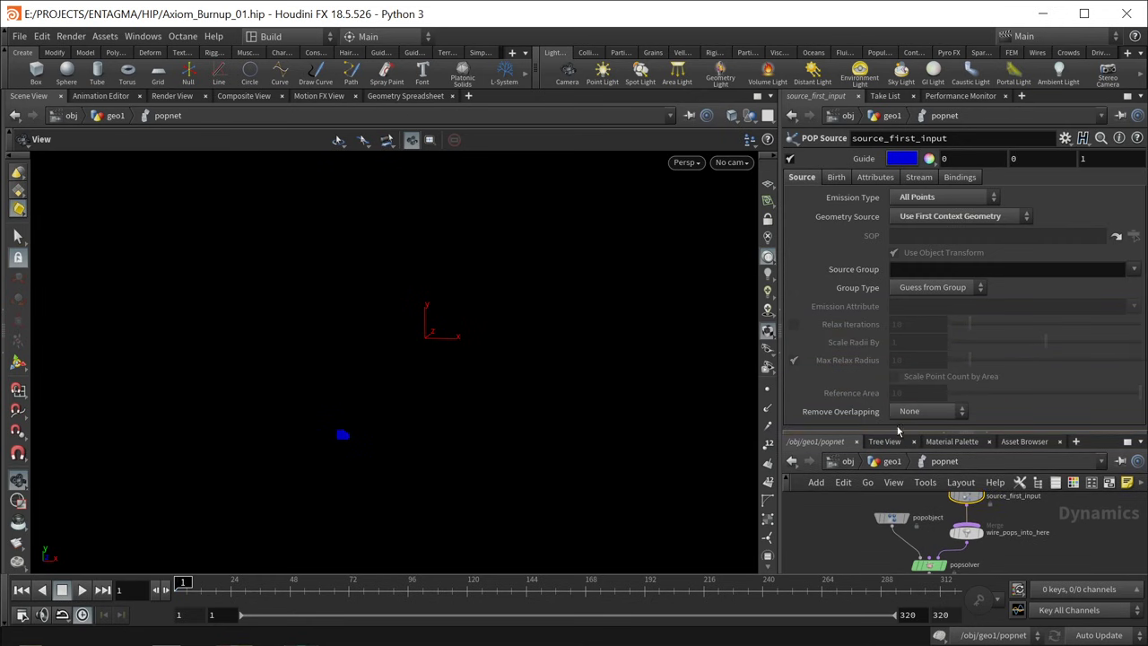
click(843, 178)
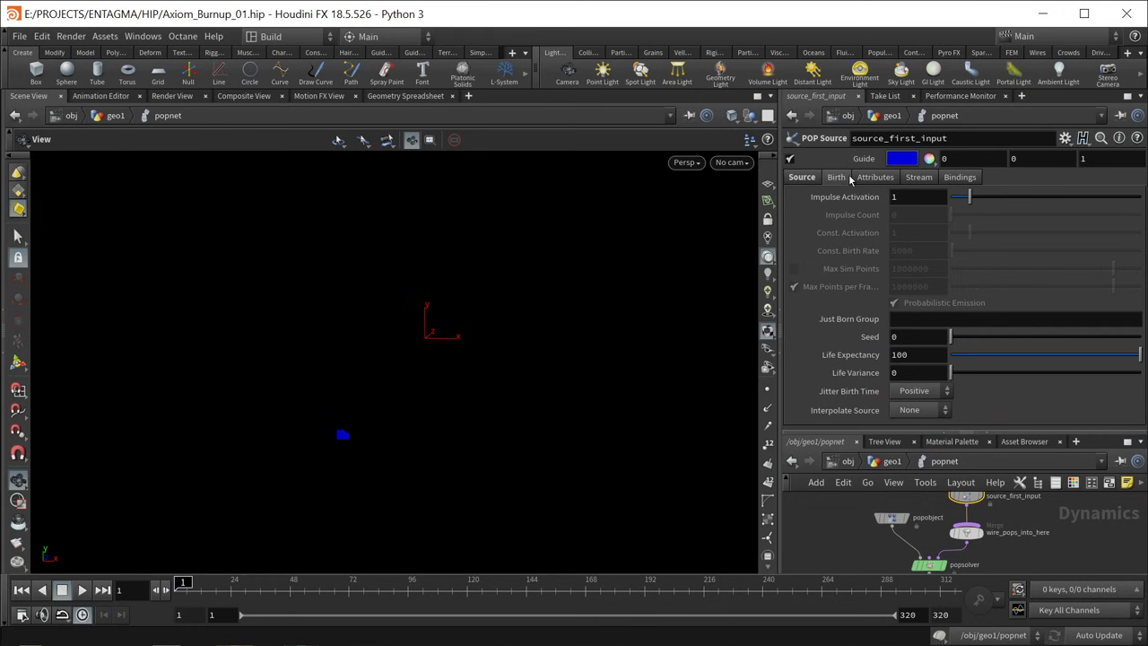
click(874, 177)
click(802, 176)
drag(902, 431, 901, 339)
middle_drag(890, 471, 890, 428)
drag(890, 428, 886, 443)
Step: Play the particle simulation to about frame 30 and return to frame 1
click(82, 589)
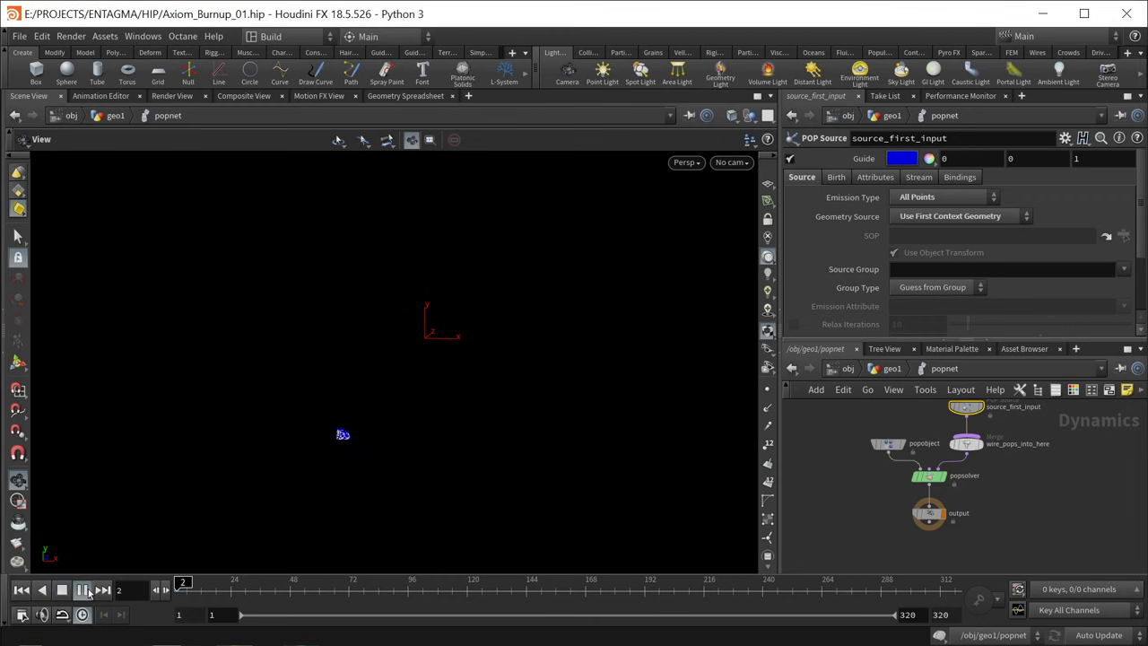
click(63, 592)
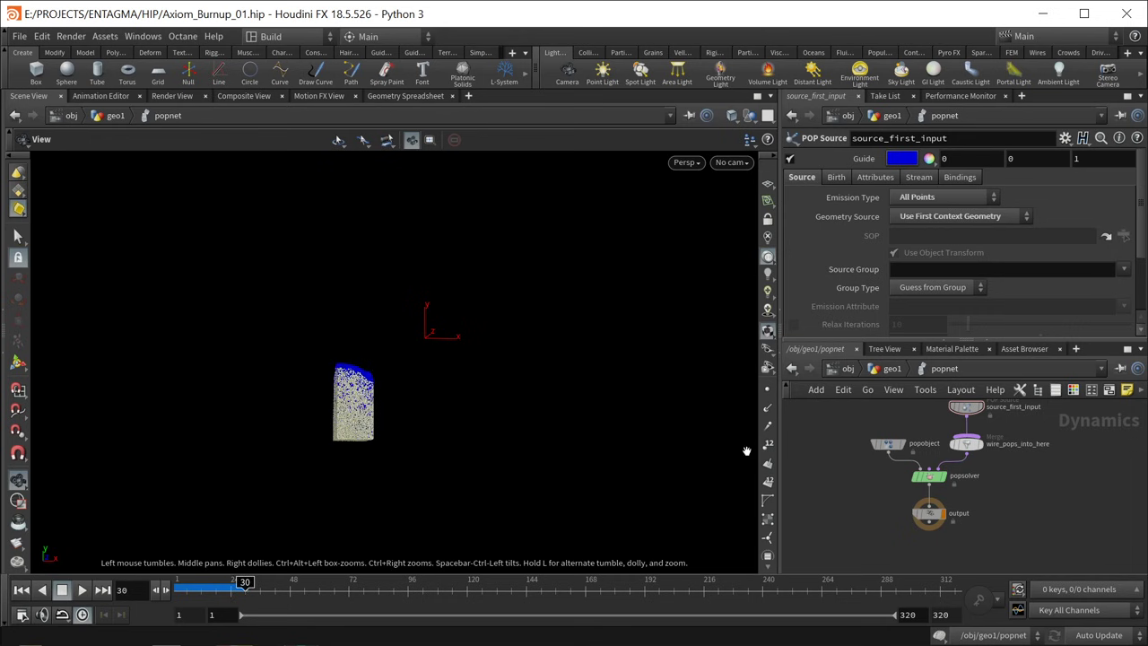
click(966, 443)
click(20, 589)
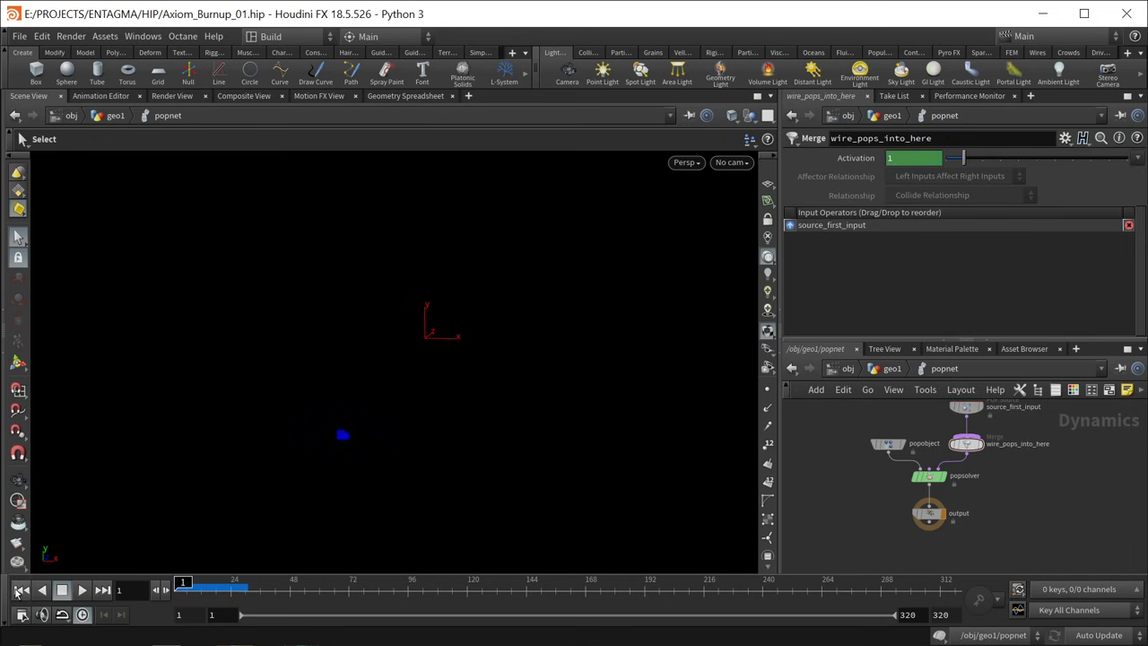
Step: Check the popnet's second input connection in geo1 and go back inside the popnet
click(888, 369)
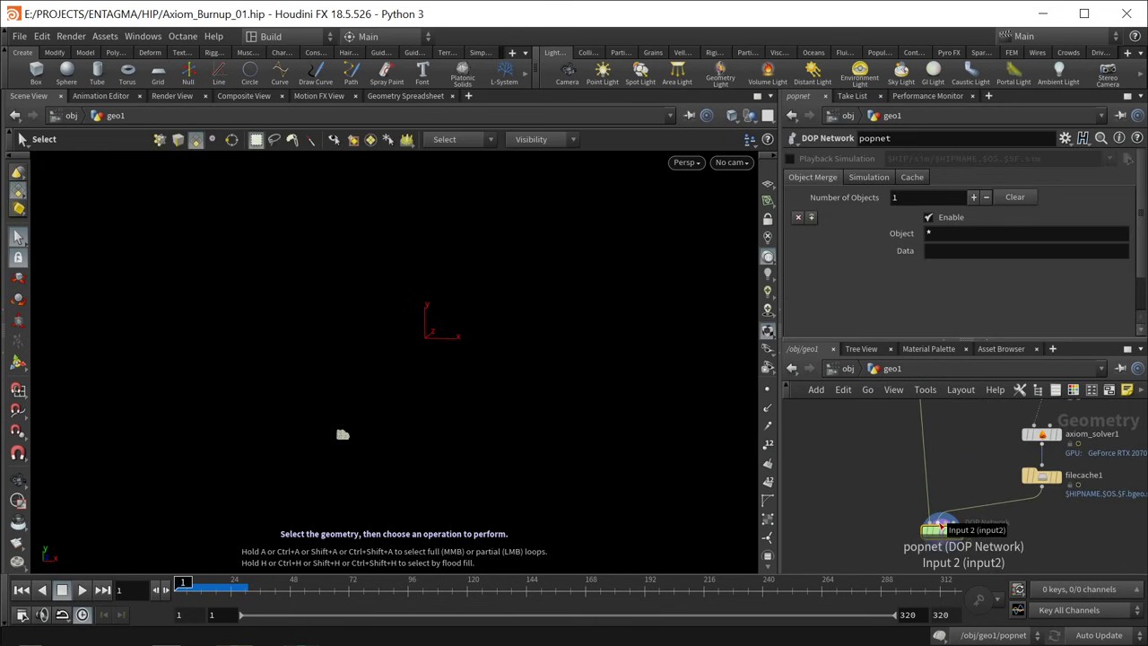
middle_click(1046, 485)
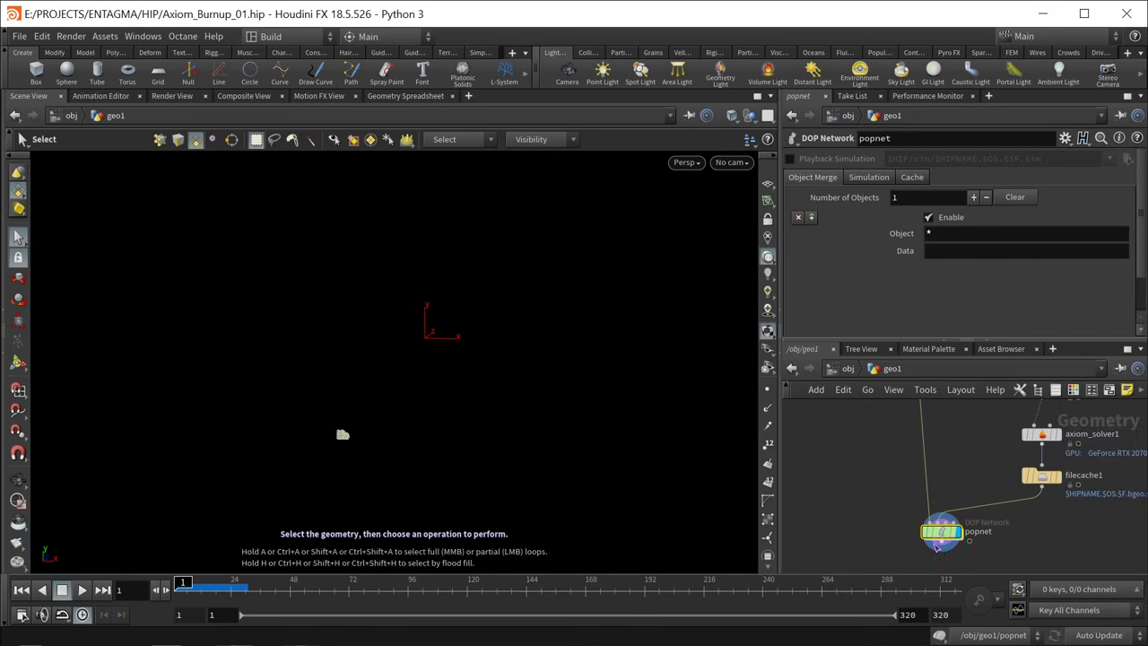
double_click(948, 532)
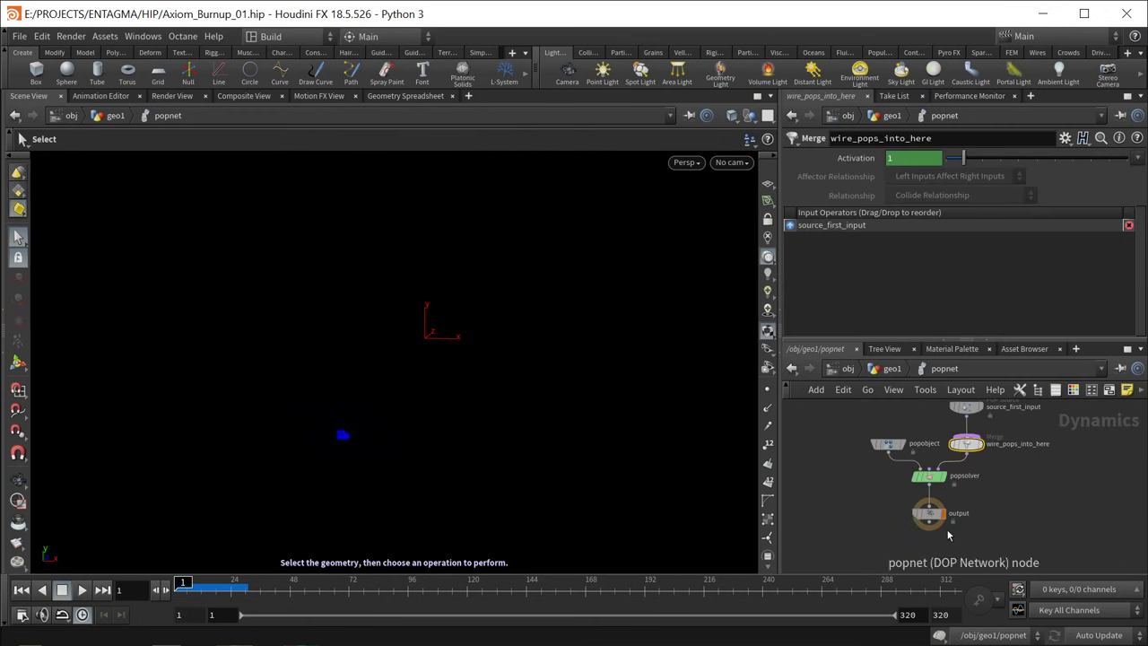
Step: Make room below source_first_input and insert a POP Advect by Volumes node between it and wire_pops_into_here
middle_drag(1057, 488, 1008, 512)
scroll(1008, 513, up, 2)
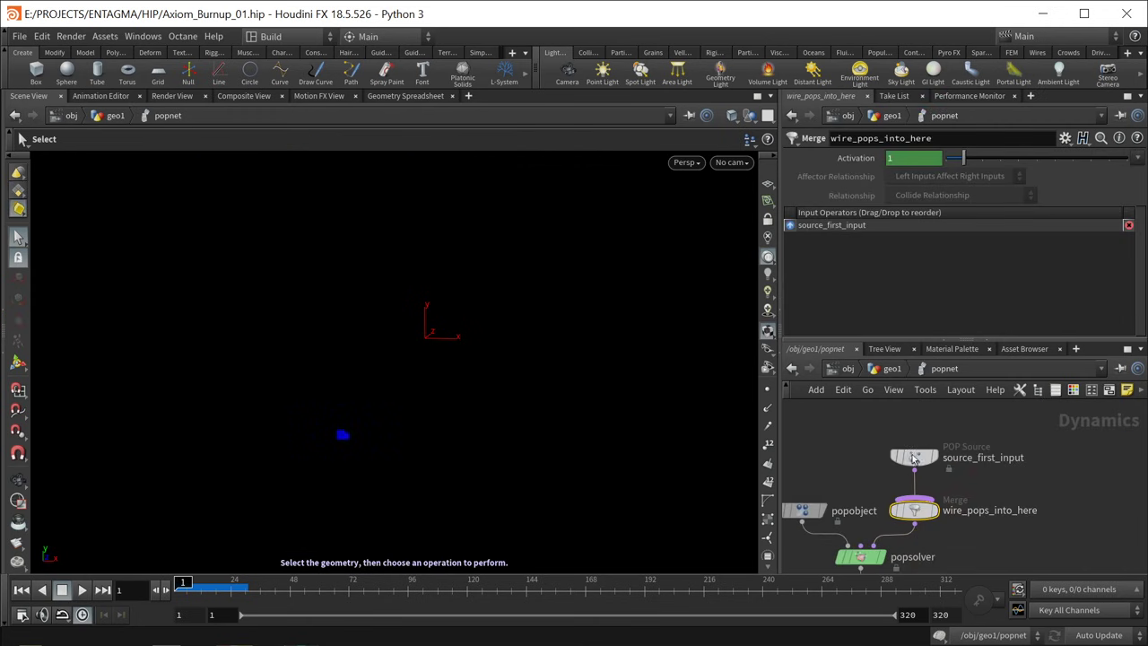
mouse_move(915, 440)
mouse_down()
mouse_move(917, 410)
mouse_move(919, 457)
mouse_up()
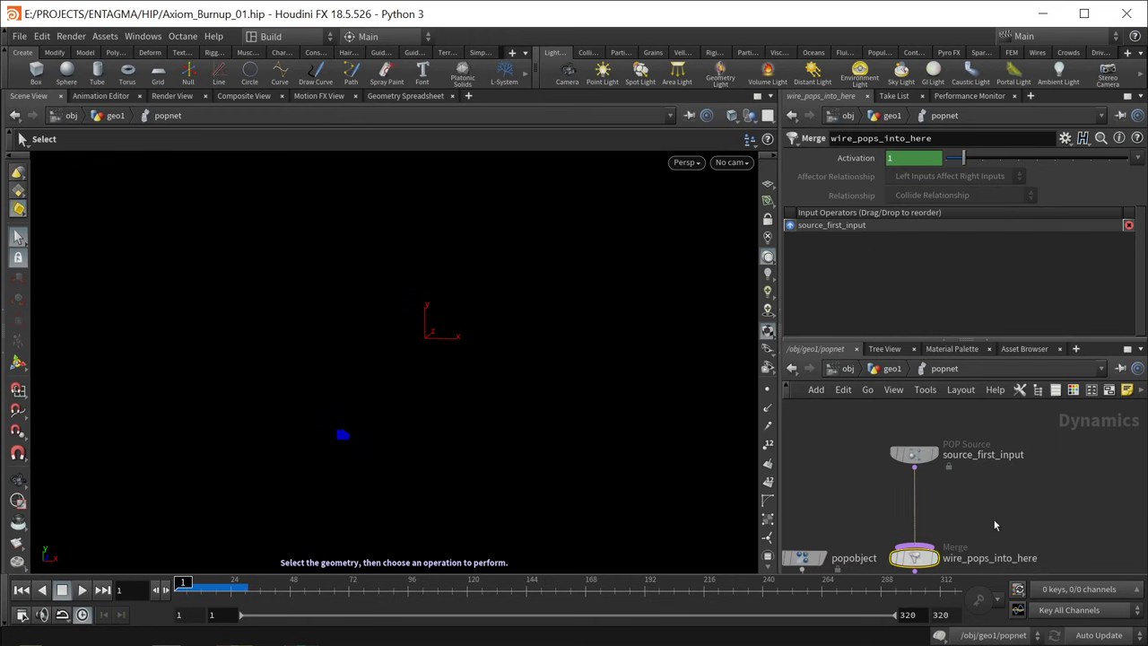
key(Tab)
text(advect)
key(Down)
key(Down)
key(Down)
key(Down)
key(Return)
click(964, 517)
drag(964, 518, 907, 504)
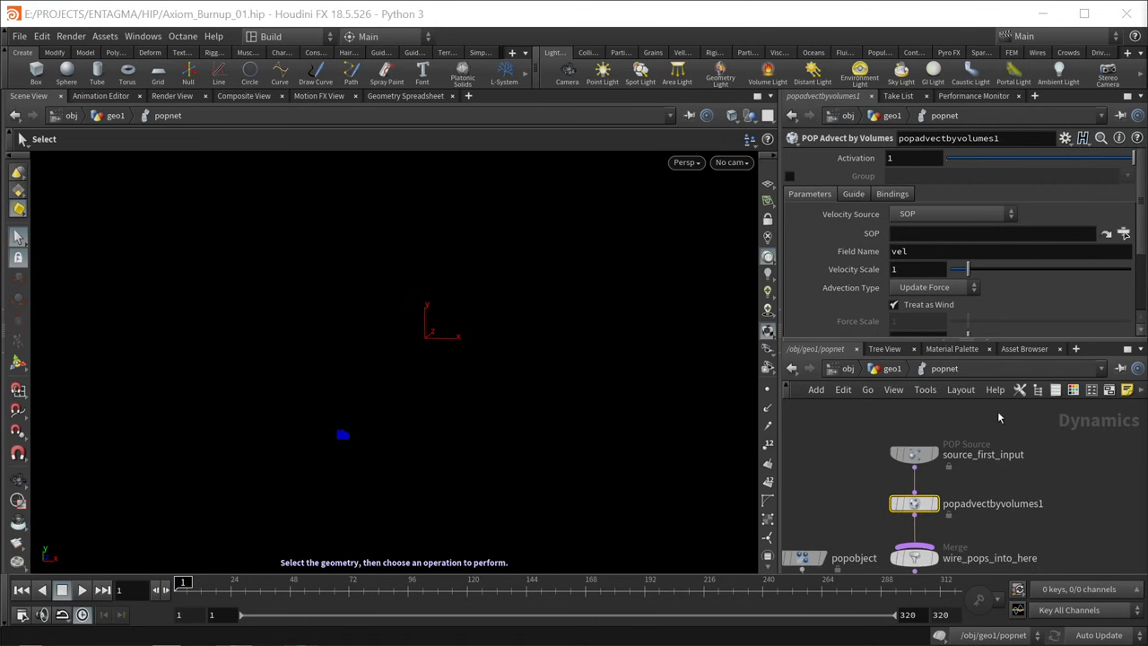
Step: Set the Velocity Source of popadvectbyvolumes1 to Second Context Geometry and check the popnet's second input
click(921, 216)
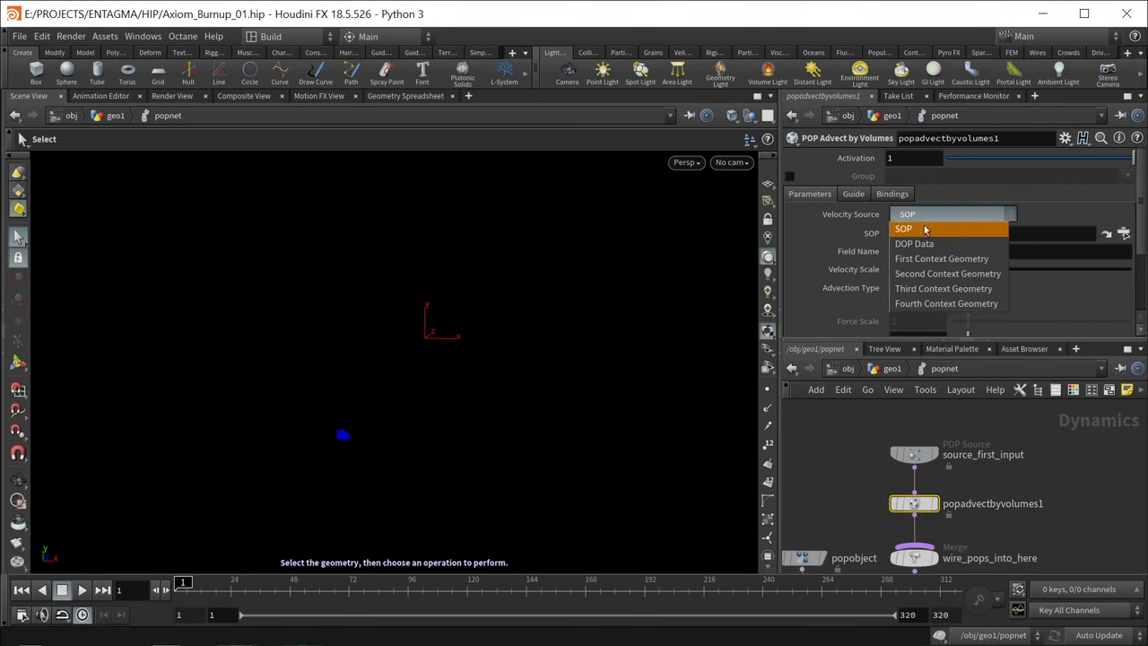
click(937, 275)
click(889, 372)
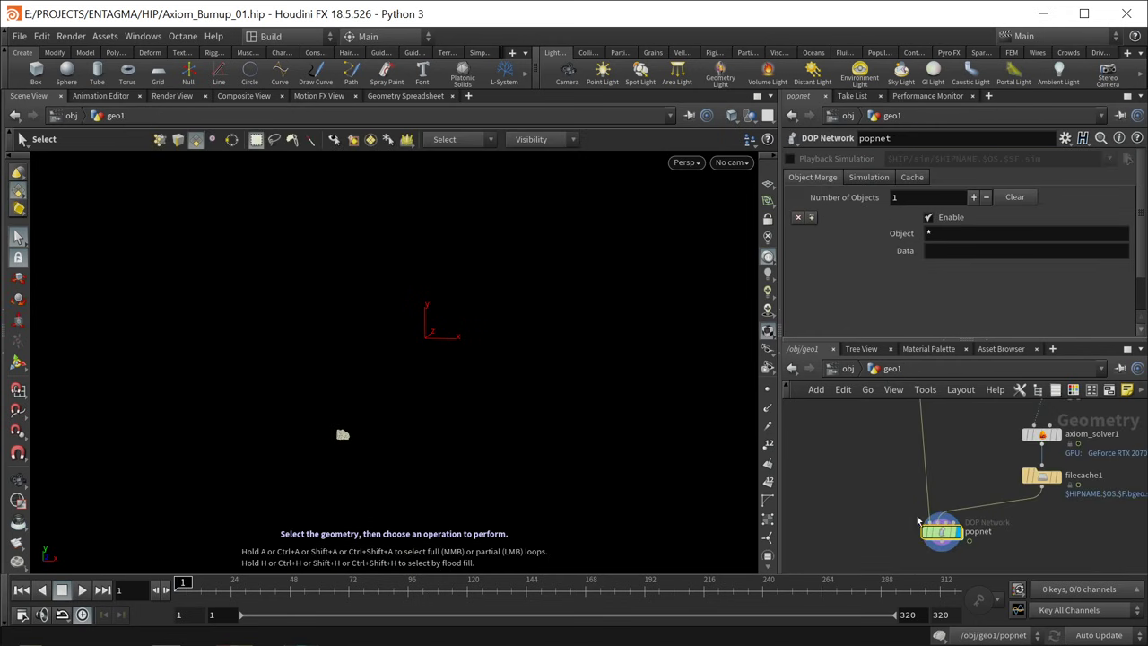
double_click(935, 527)
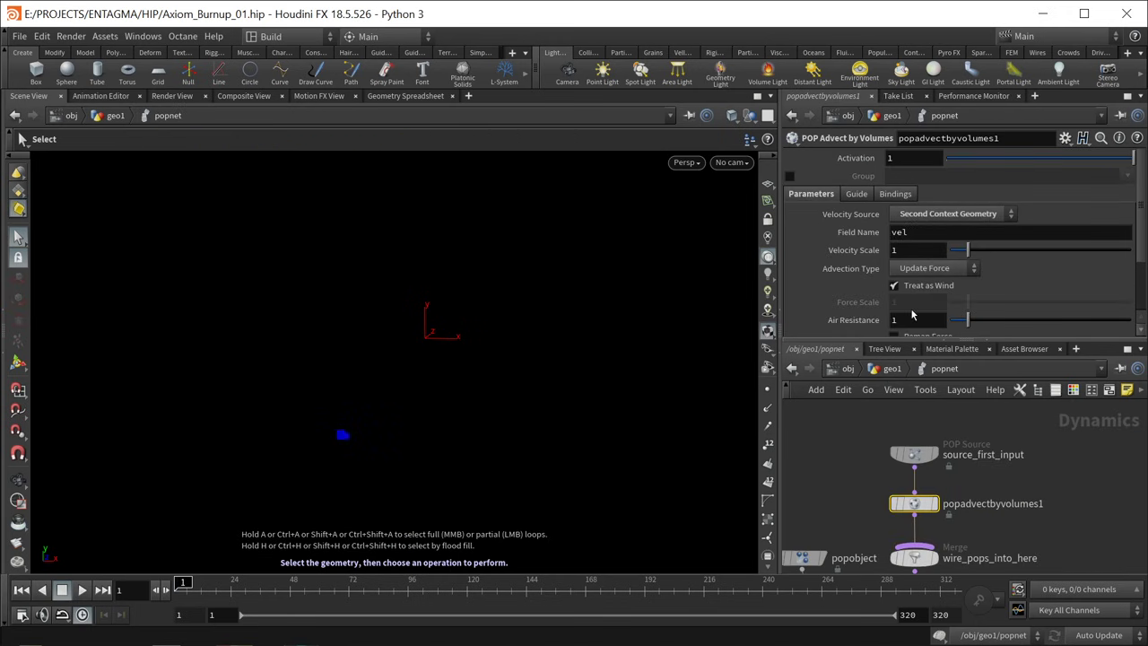
Step: Inspect the volume fields of filecache1 in geo1 and go back inside the popnet
key(u)
middle_click(1031, 475)
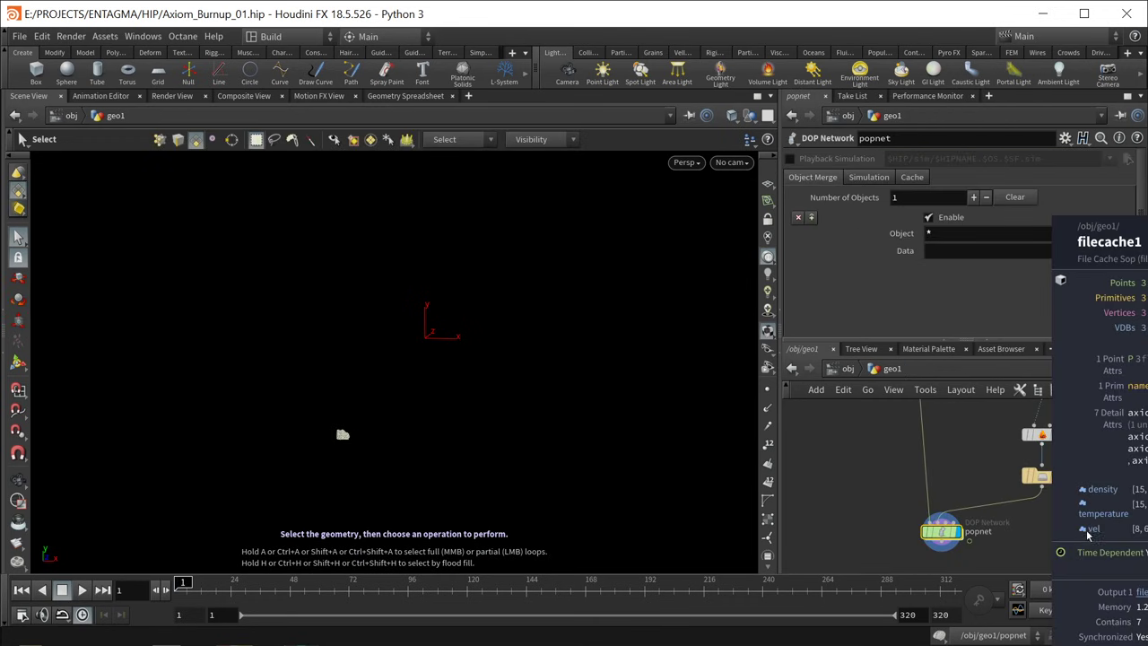
double_click(928, 536)
Step: Configure popadvectbyvolumes1 with Advection Type Update Velocity, Velocity Blend 1 and Advection Method Trace Midpoint
drag(968, 342, 971, 438)
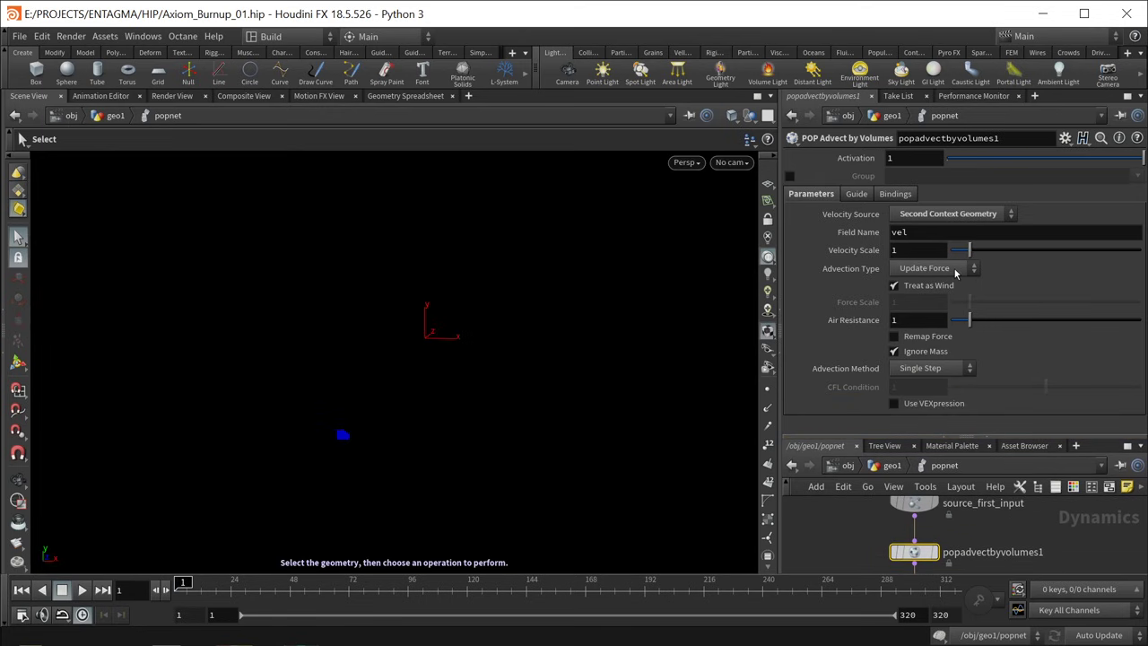
click(927, 268)
click(943, 300)
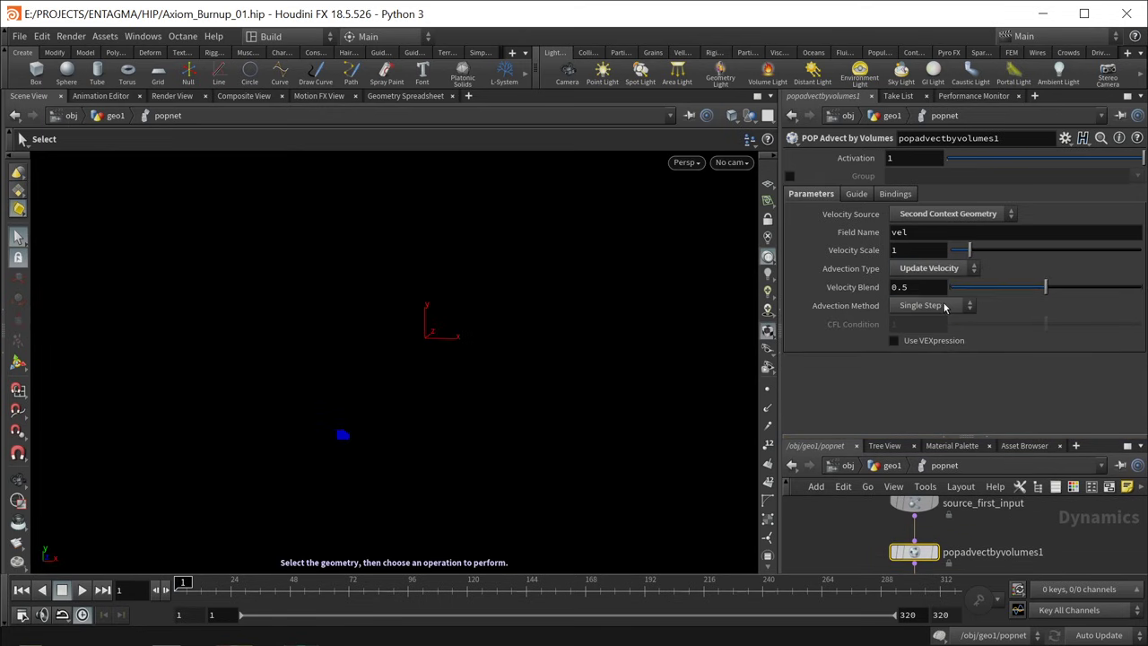
click(948, 303)
click(918, 299)
click(910, 286)
text(1)
click(934, 306)
click(937, 349)
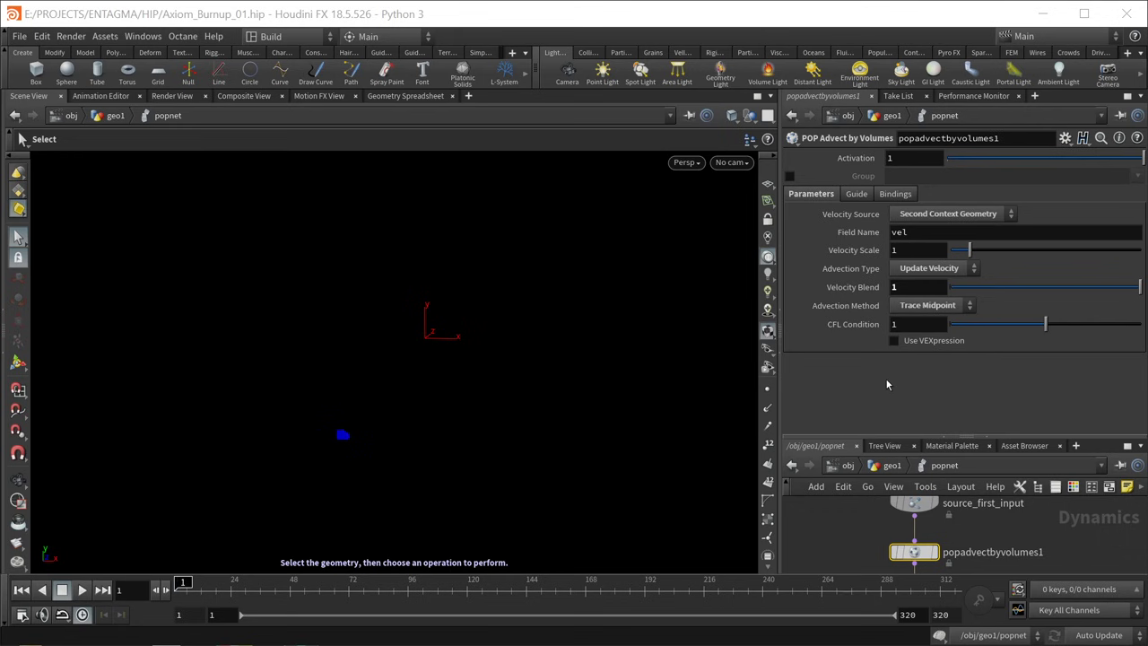
Step: Save the scene and play the advected particle simulation to about frame 47
key(ctrl+s)
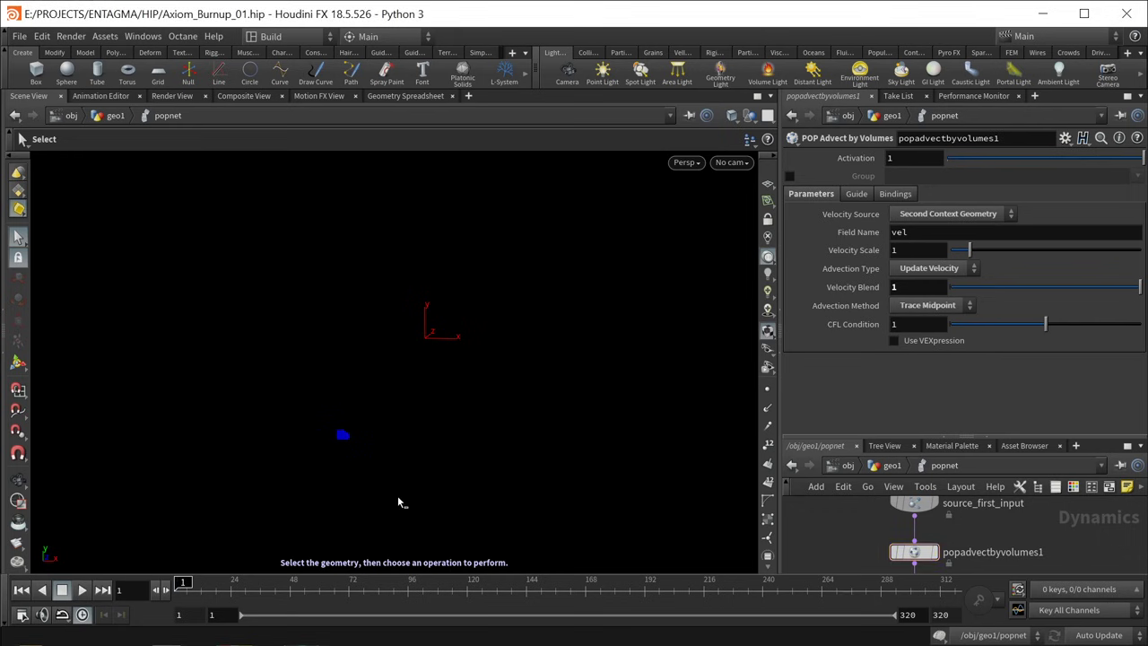
click(81, 589)
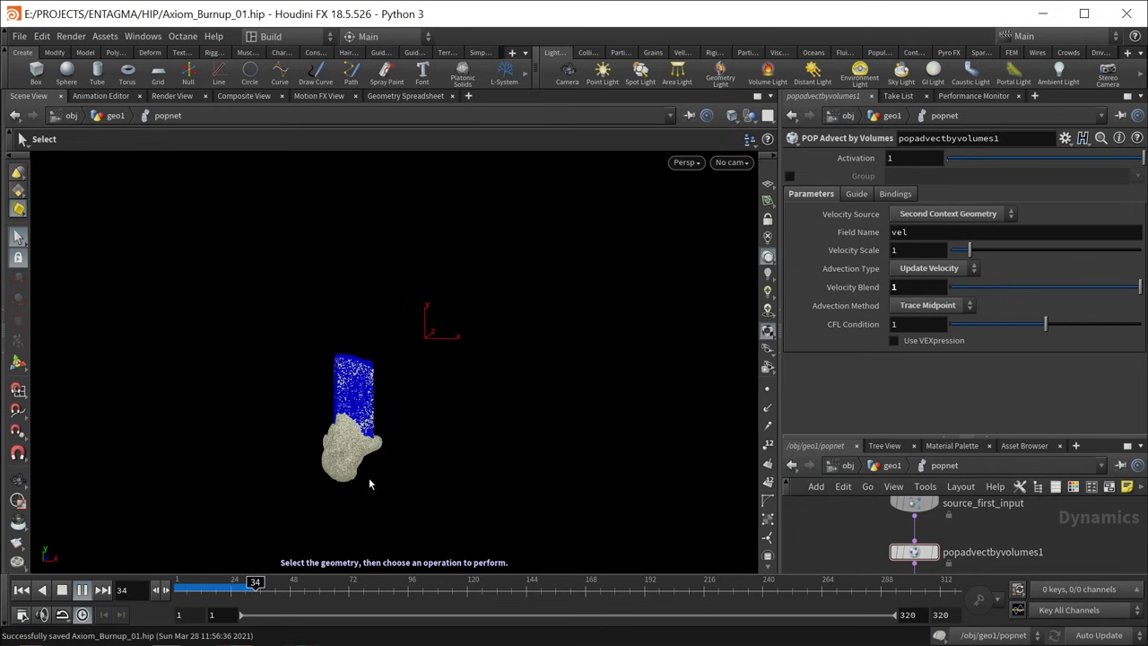
click(62, 590)
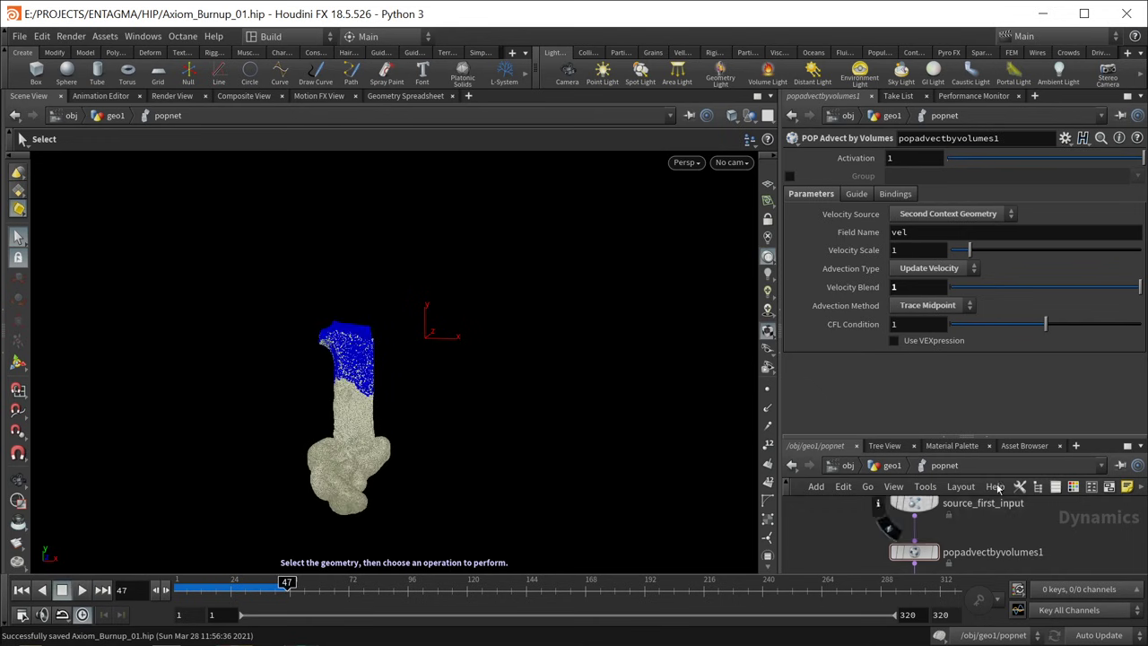
Step: Go up to geo1 and display the extruded letter geometry of fuse1
key(u)
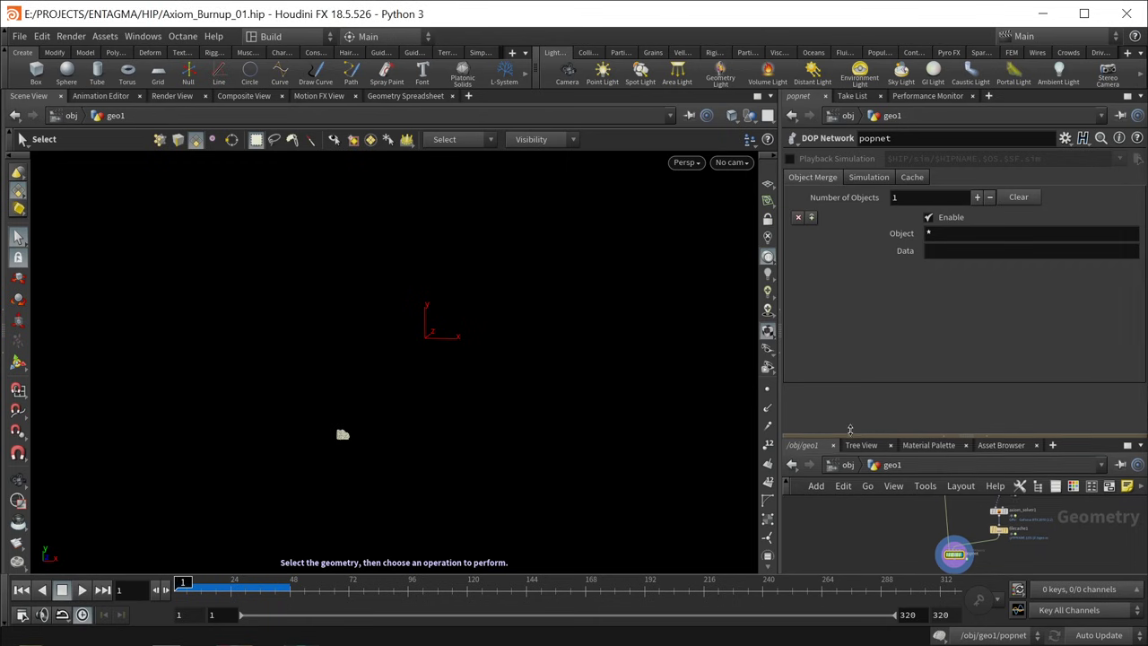
drag(946, 436, 946, 306)
middle_drag(890, 451, 855, 505)
scroll(942, 507, up, 5)
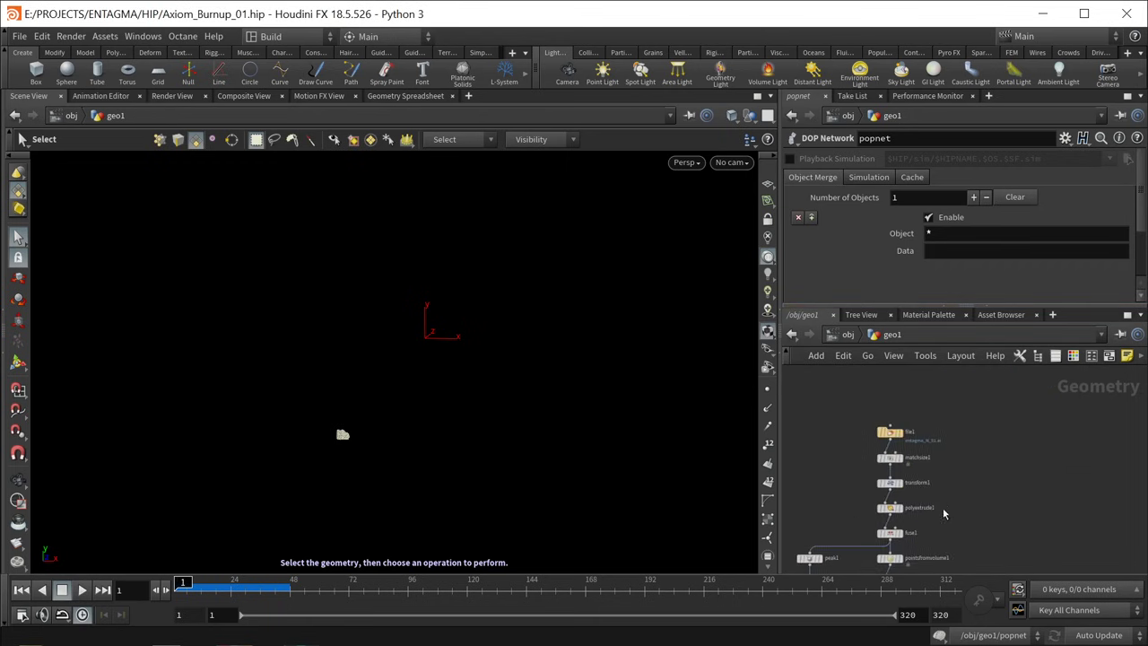
click(895, 491)
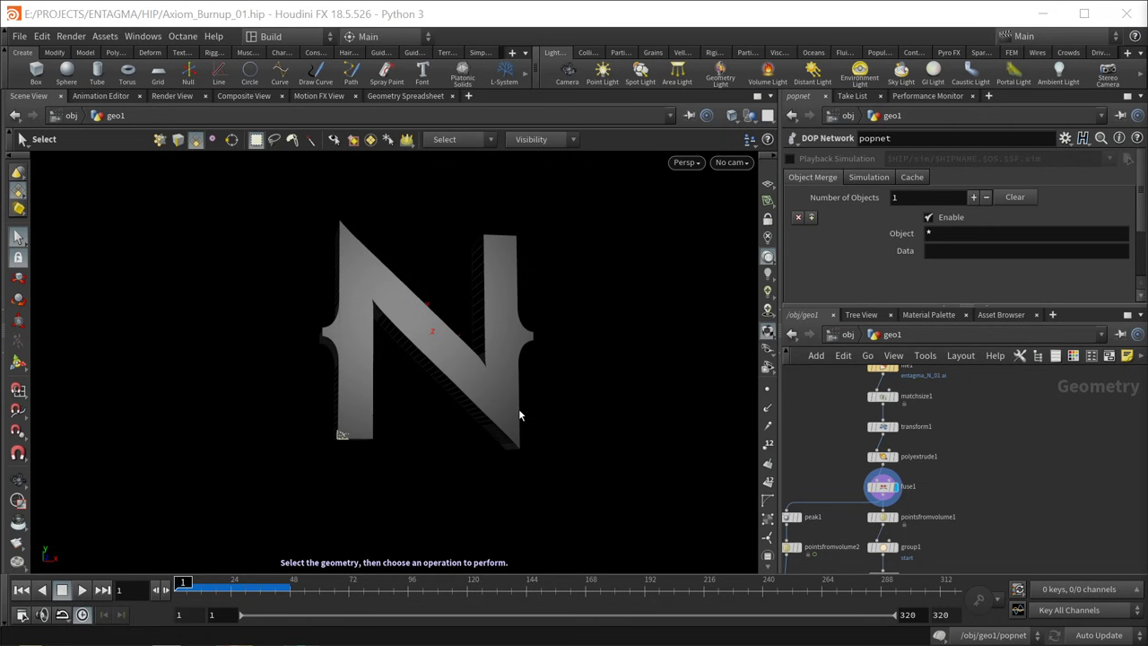
Step: Display pyrosourcespread1 with its visualization set to Total Burn and move the playhead to frame 50
middle_drag(1031, 475, 1024, 381)
click(886, 494)
drag(258, 583, 266, 588)
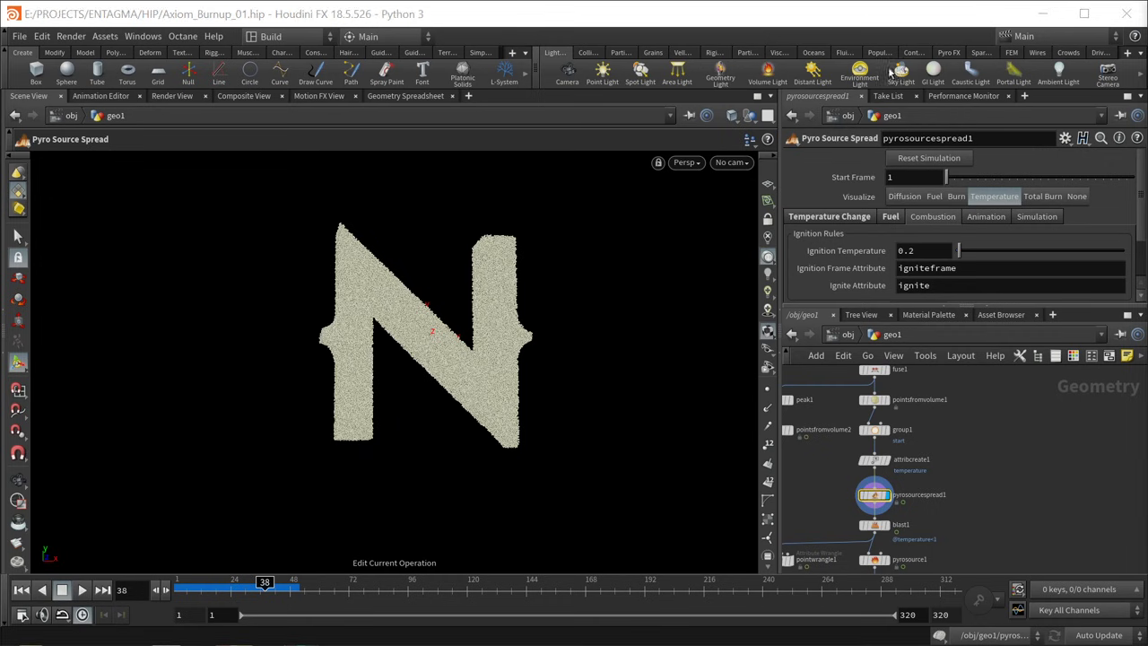
click(1040, 196)
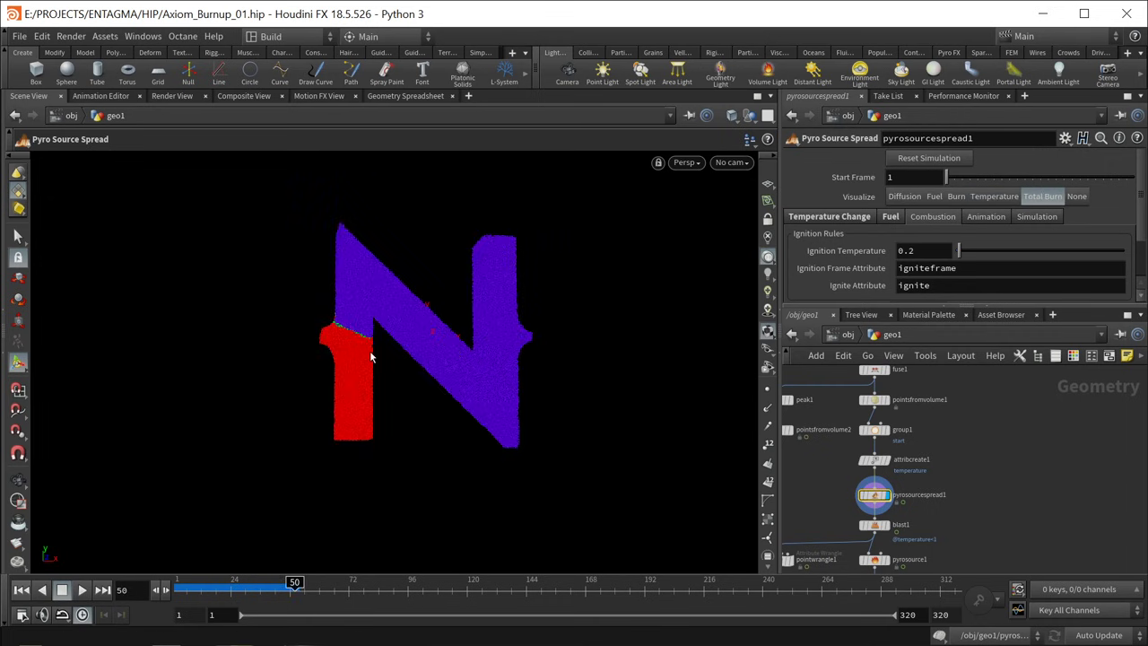
Step: Display the fuse1 letter mesh together with the burn points of pyrosourcespread1
scroll(999, 385, up, 4)
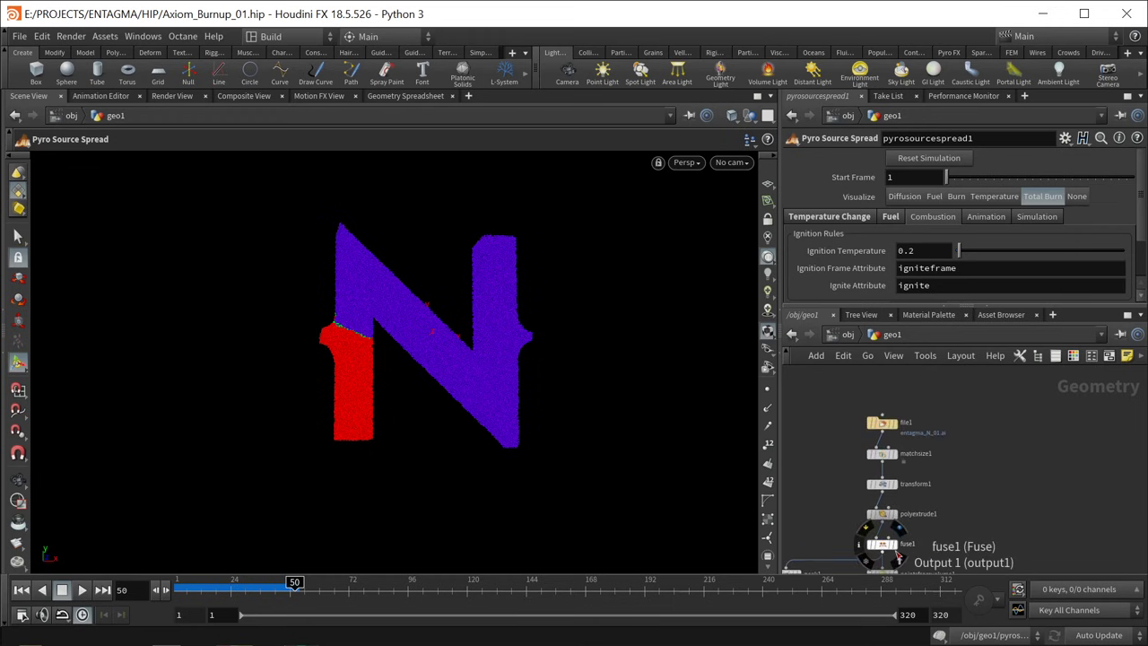
click(893, 544)
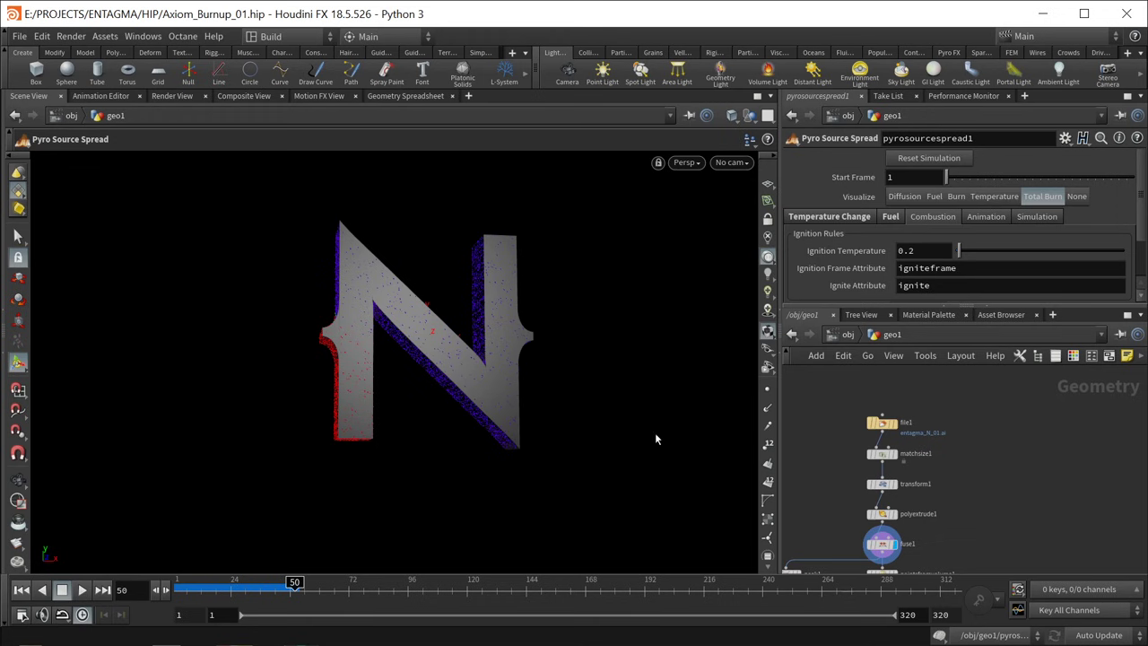
middle_drag(1040, 530, 1030, 480)
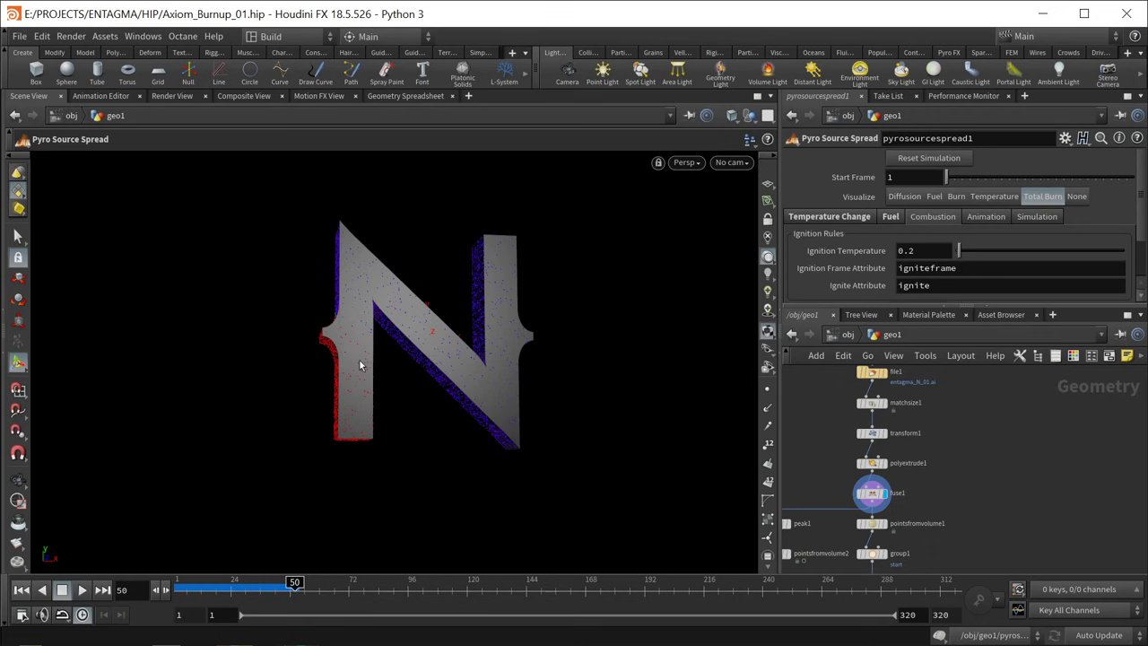
Step: Add a Remesh node beside the chain and connect the output of fuse1 to its input
key(Tab)
text(remesh)
key(Return)
click(1025, 484)
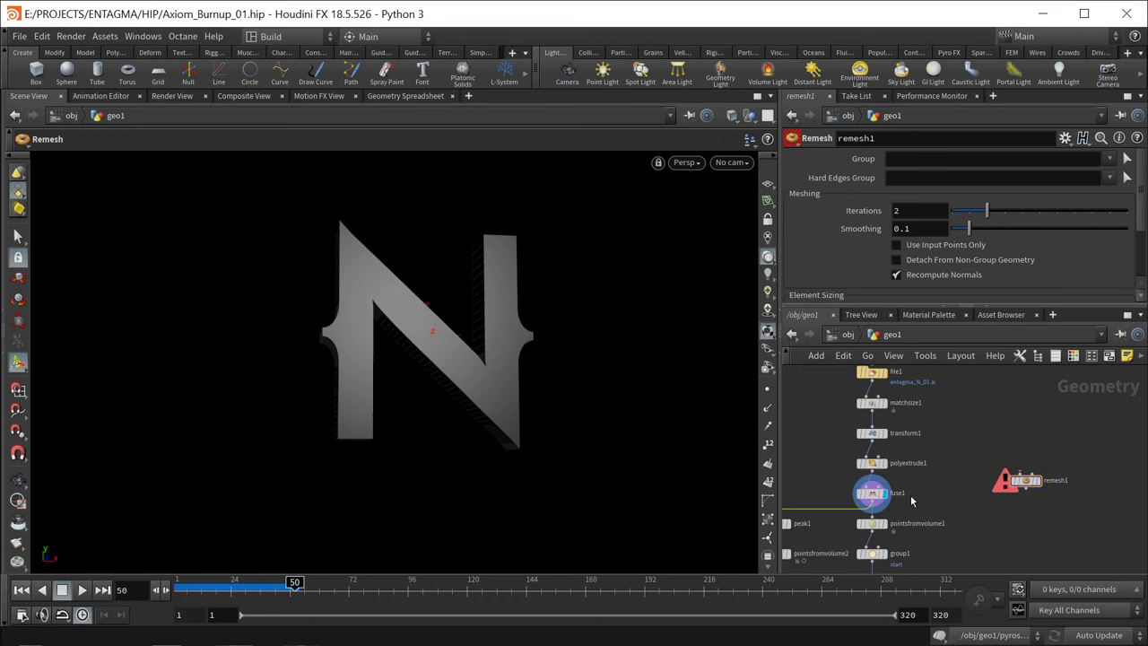
click(871, 507)
click(1025, 474)
scroll(1078, 472, up, 3)
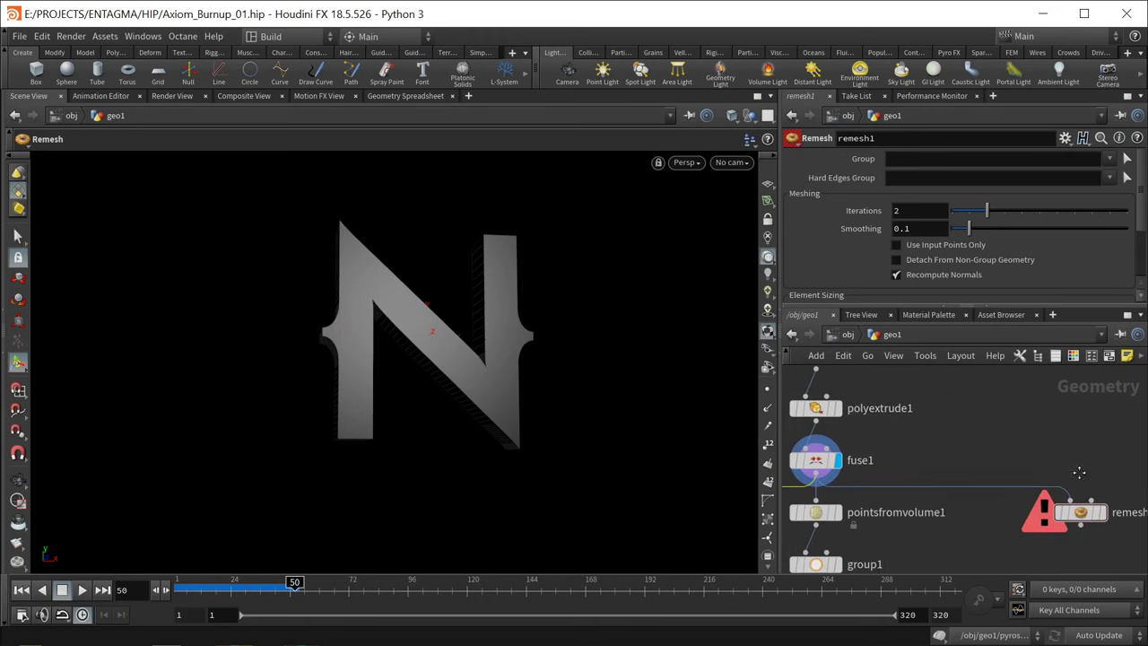
mouse_move(1101, 514)
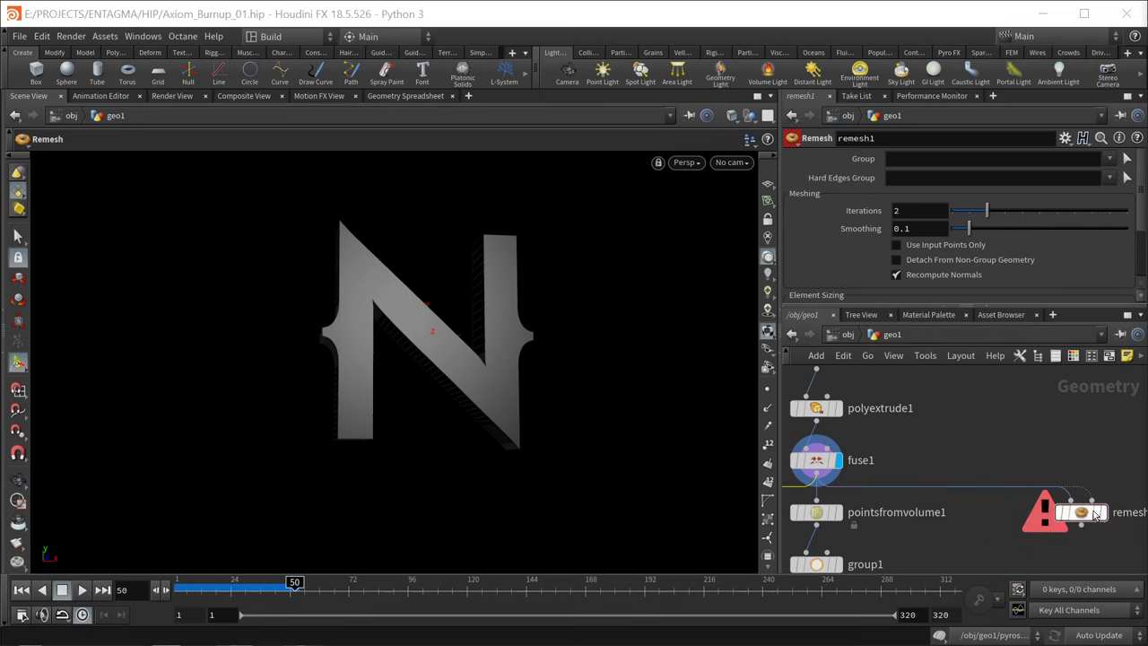
Step: Set the remesh1 node's iterations to 8 and its target size to 0.01
click(915, 212)
text(8)
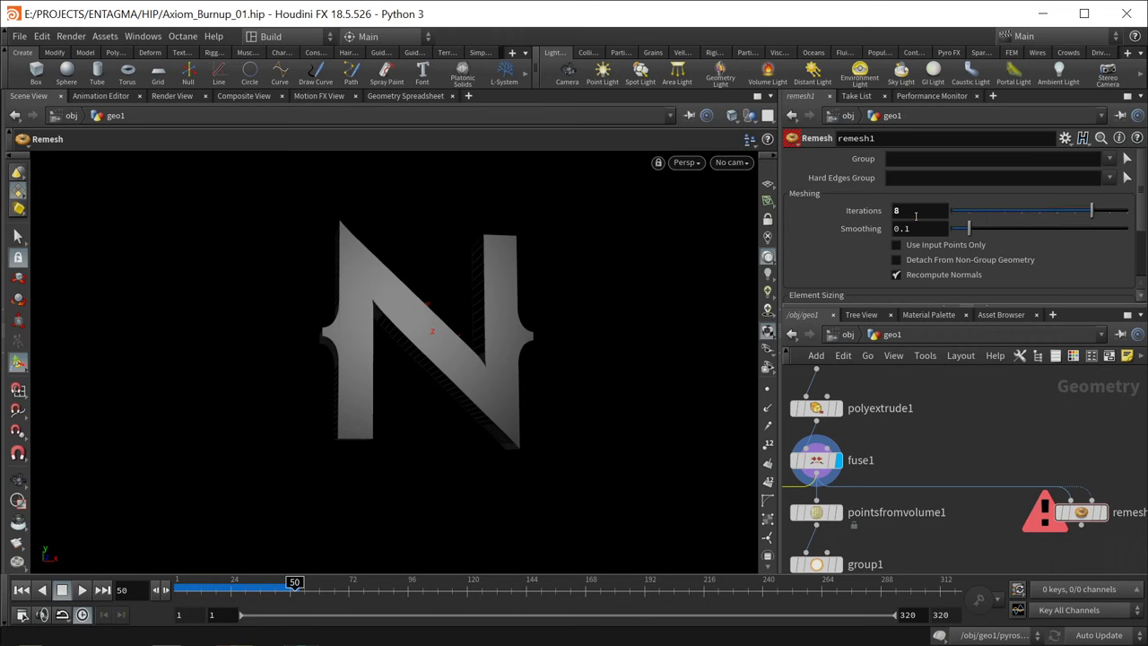
scroll(923, 229, down, 3)
click(933, 250)
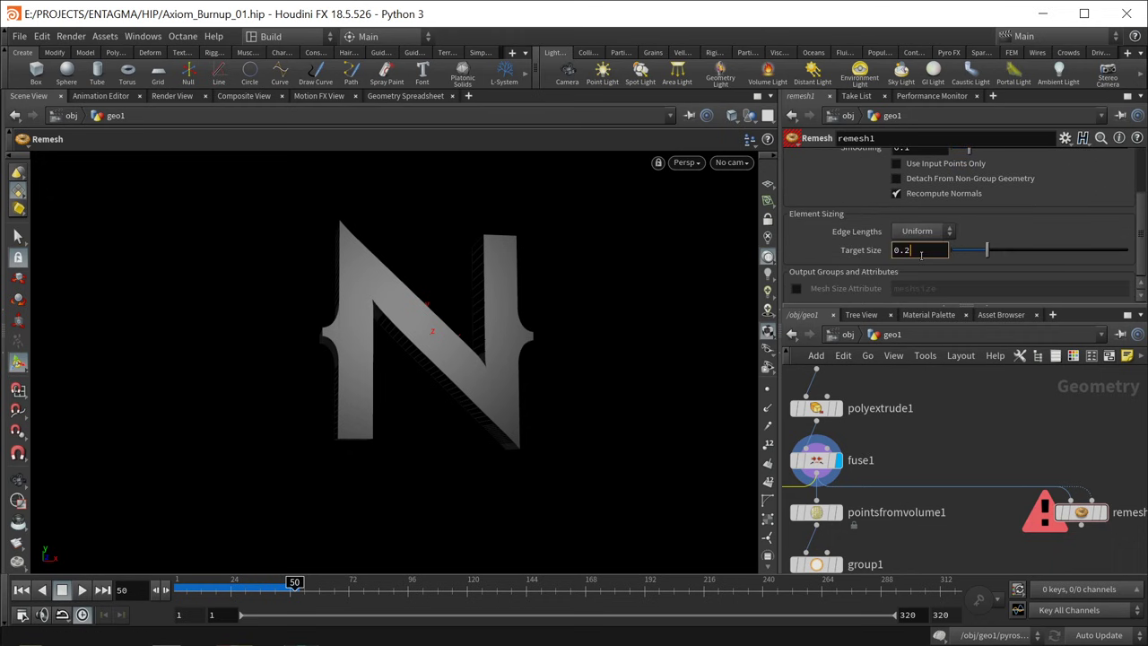
key(BackSpace)
text(01)
key(Return)
Step: Display remesh1 and inspect the density of the remeshed letter up close
click(1099, 515)
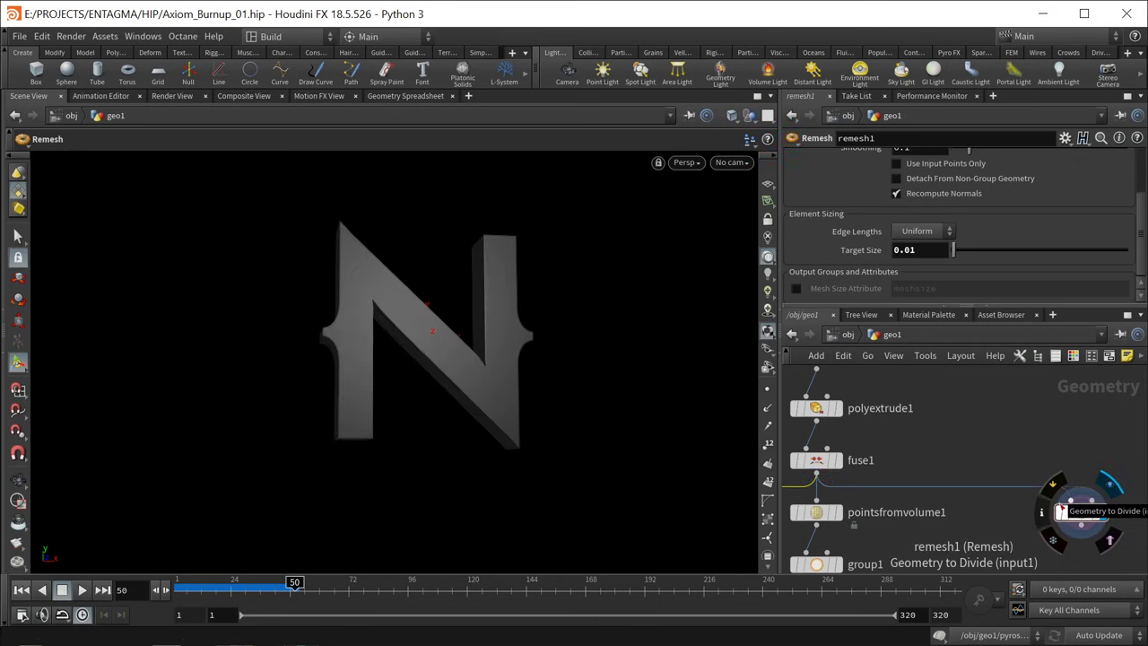
key(Escape)
right_drag(443, 356, 506, 325)
key(Escape)
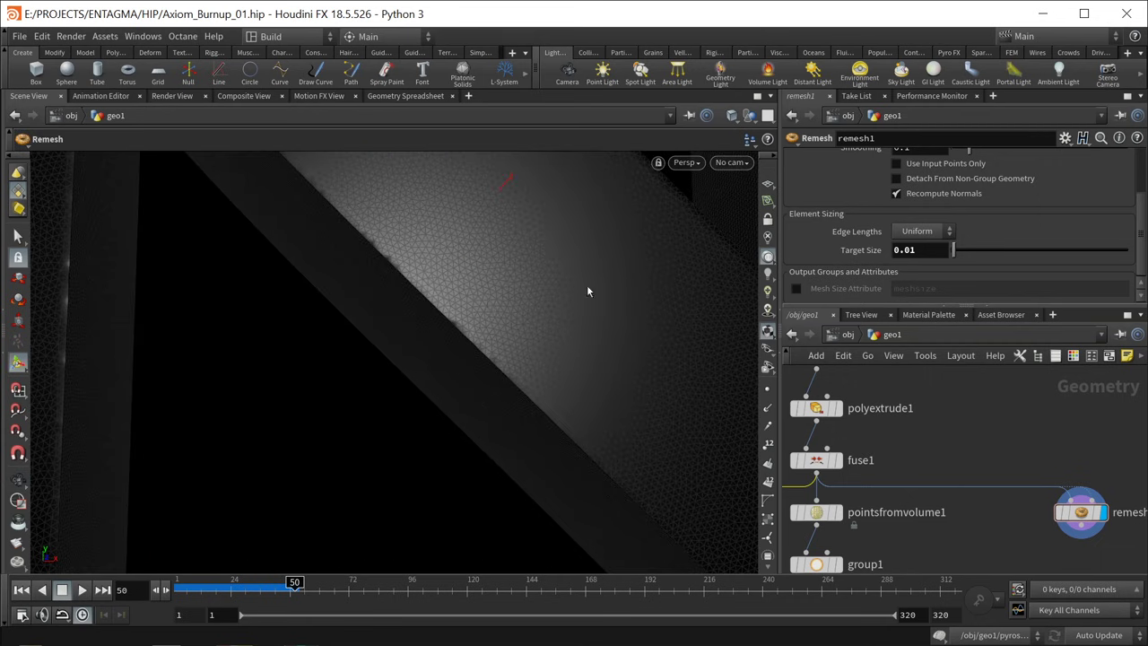
key(Escape)
right_drag(658, 299, 506, 361)
key(Escape)
Step: Add an Attribute Transfer node with remesh1 as its first input and pyrosourcespread1 as its second
middle_drag(1024, 514, 981, 494)
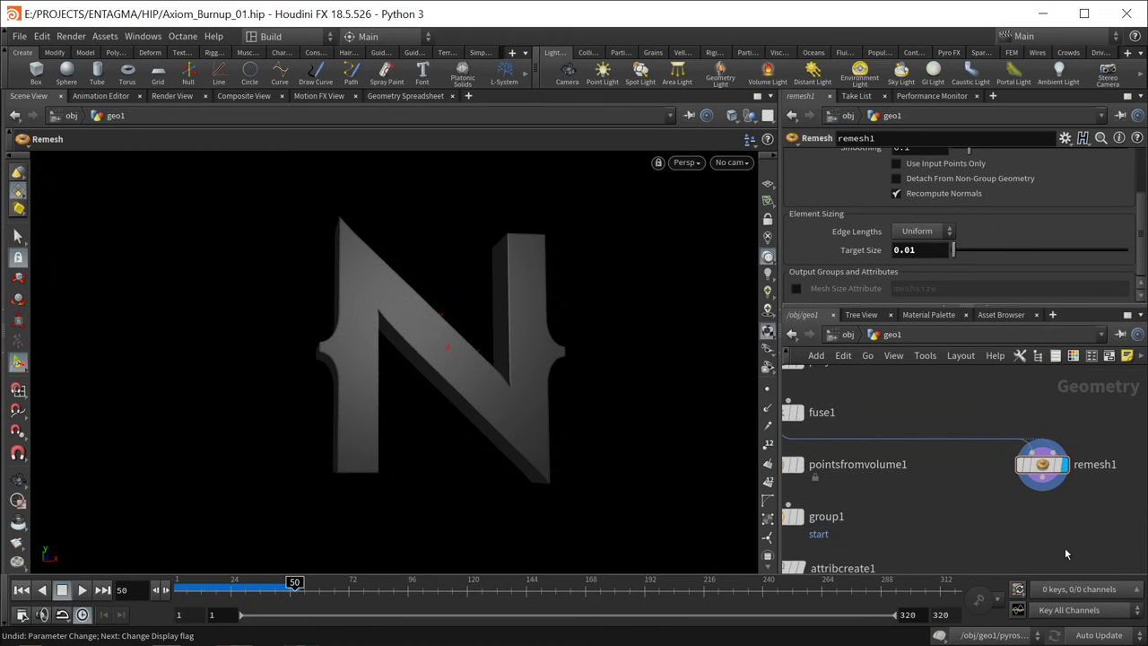
scroll(1016, 515, down, 3)
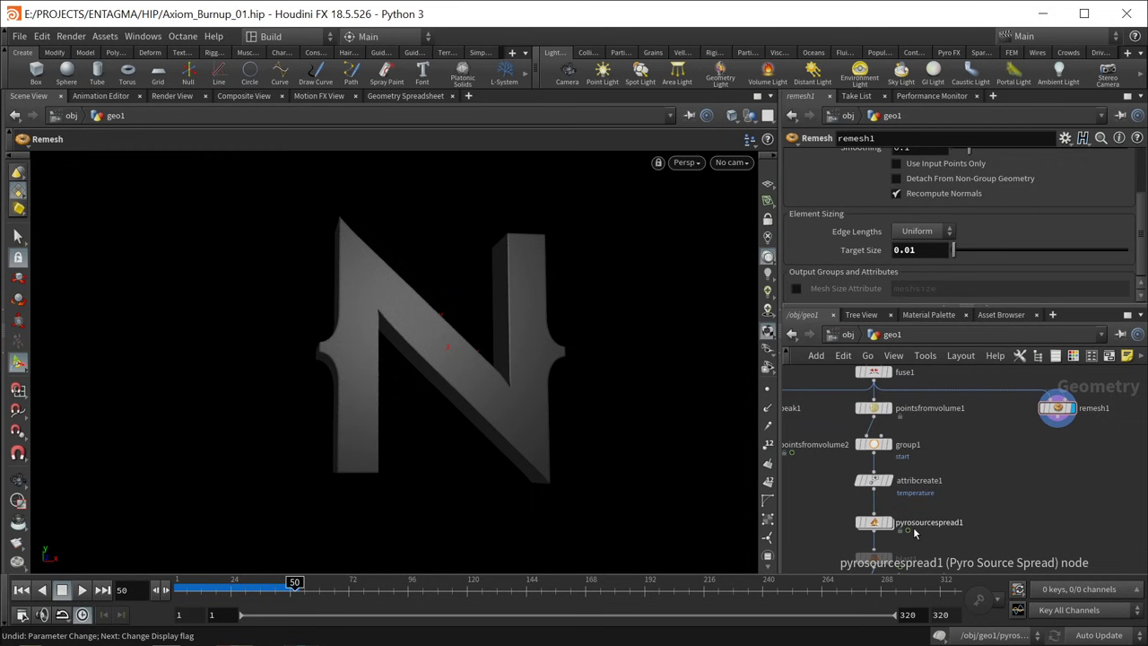
key(Tab)
text(a)
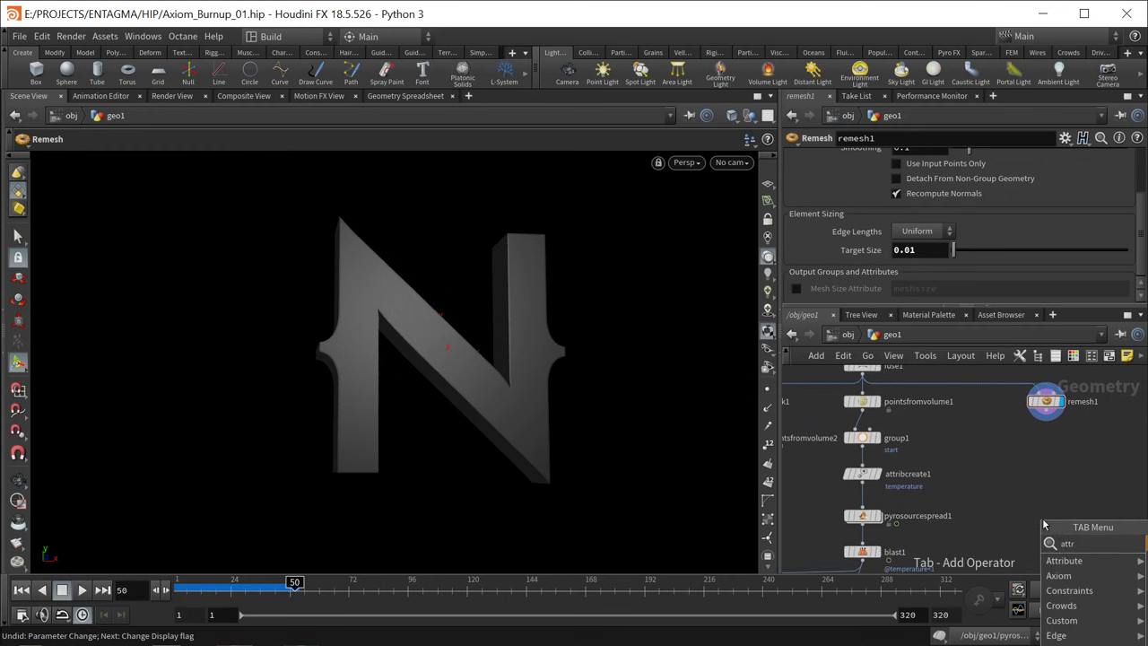
text(ttr)
key(Return)
click(1042, 516)
click(1045, 418)
click(862, 525)
click(1054, 502)
middle_drag(1048, 539, 1043, 499)
Step: Disable primitive attributes on attribtransfer1, limit the transferred point attributes to totalburn, and check the burn edge on the letter
click(794, 272)
click(1124, 289)
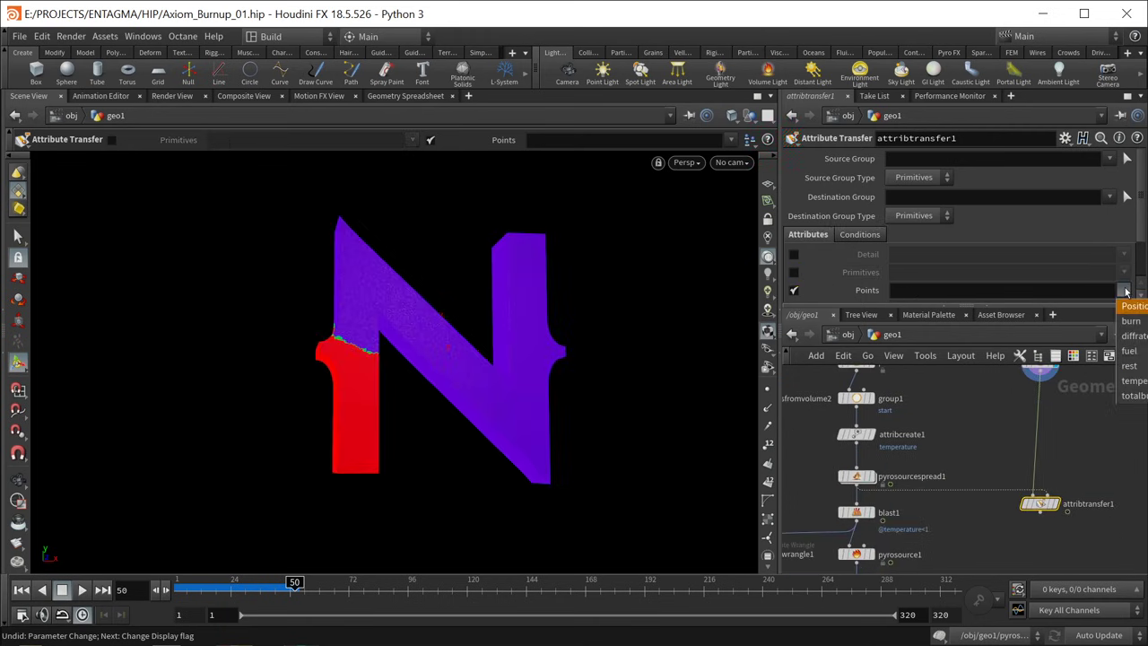
click(1133, 395)
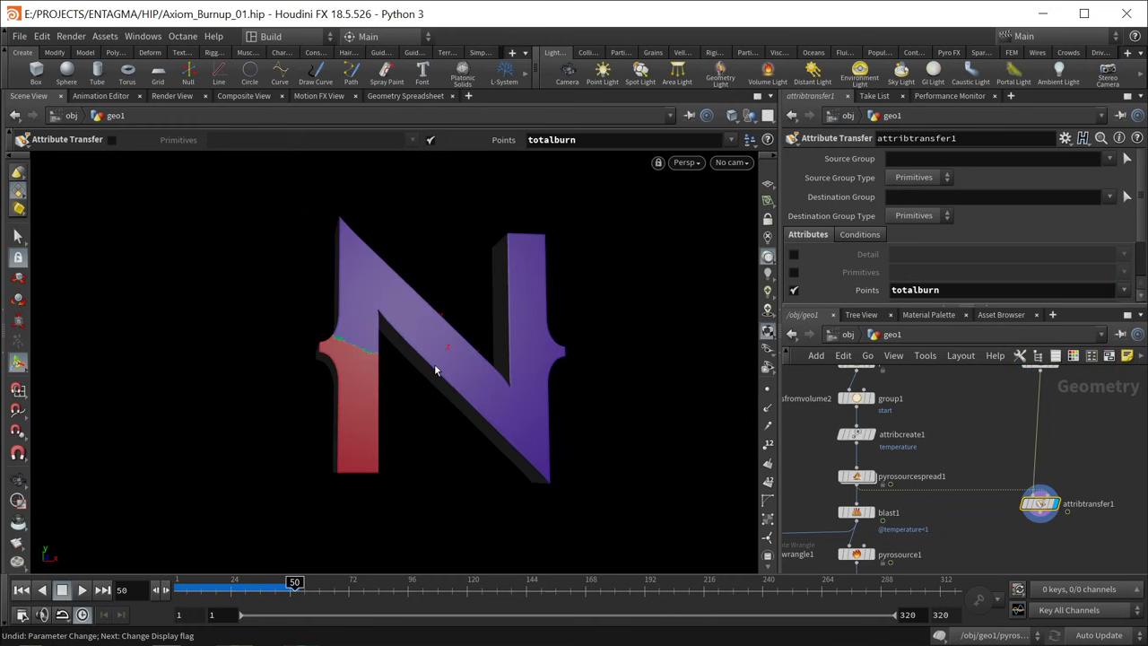
key(Escape)
scroll(449, 296, up, 5)
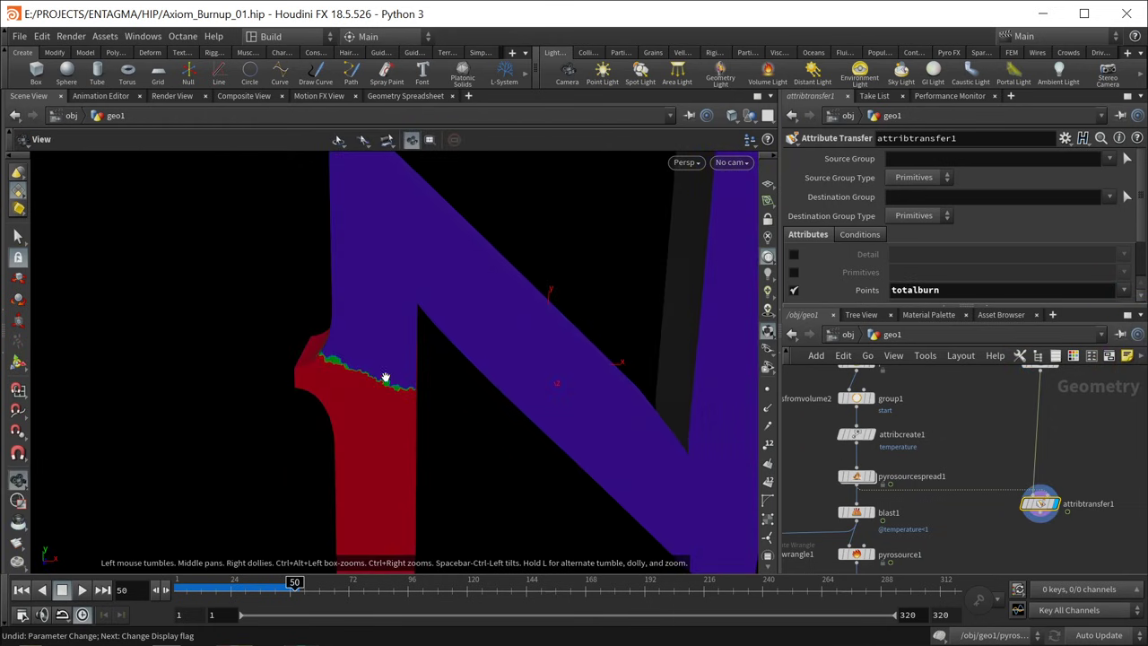
drag(398, 377, 448, 290)
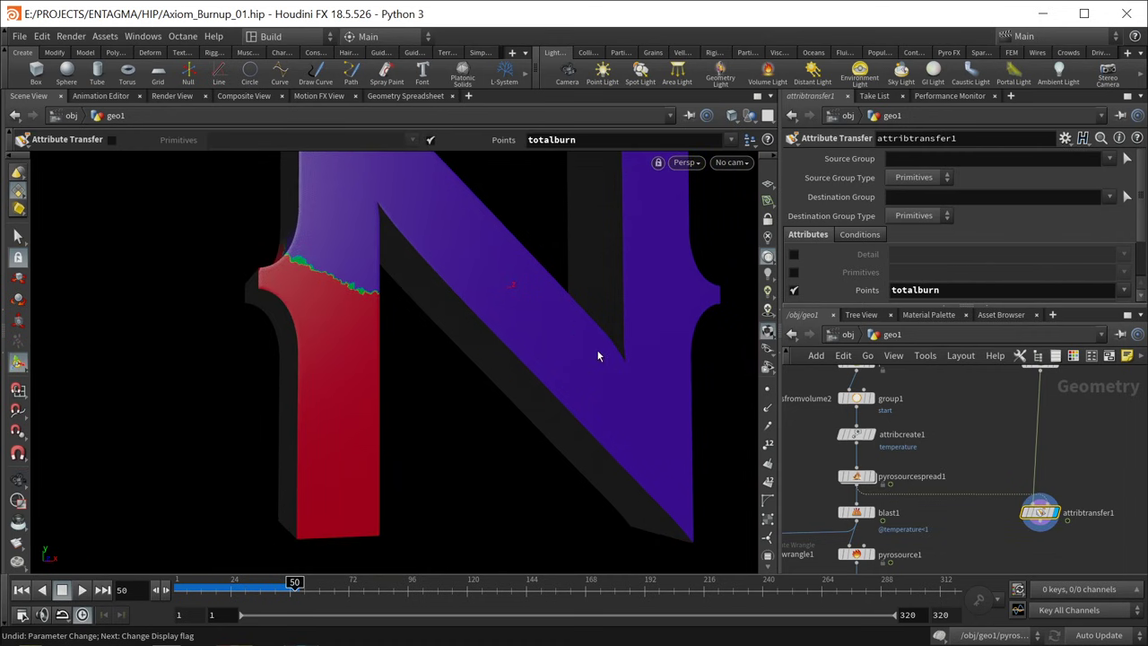
Step: Add an Attribute Remap node after attribtransfer1 that remaps totalburn to a new attribute named Alpha
middle_drag(970, 550, 970, 517)
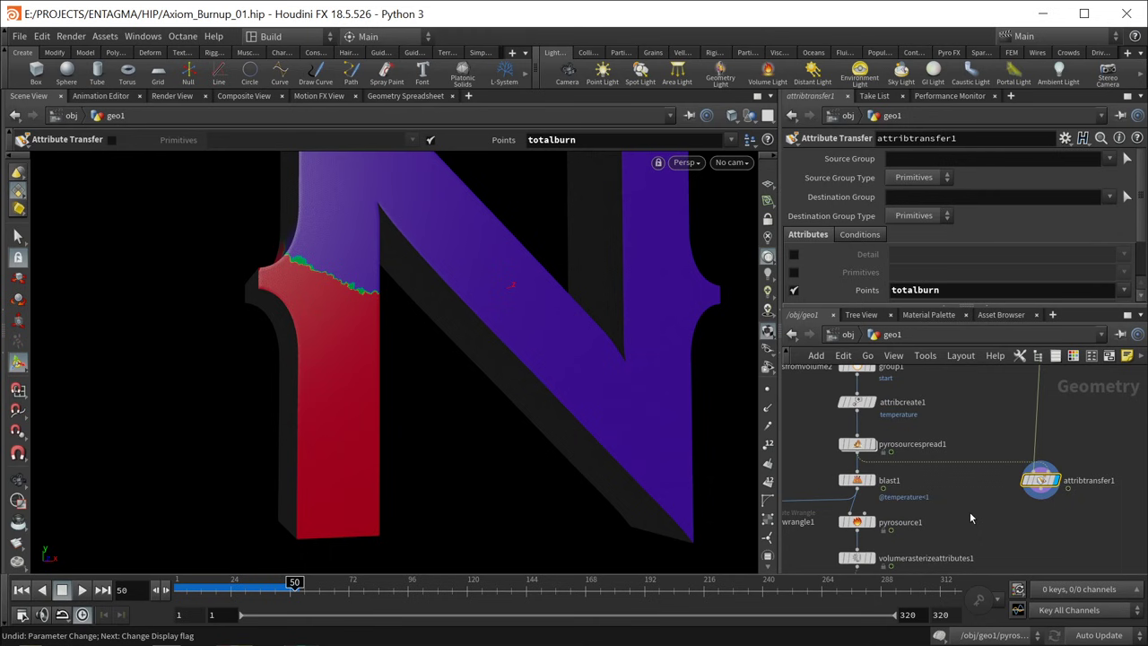
key(Tab)
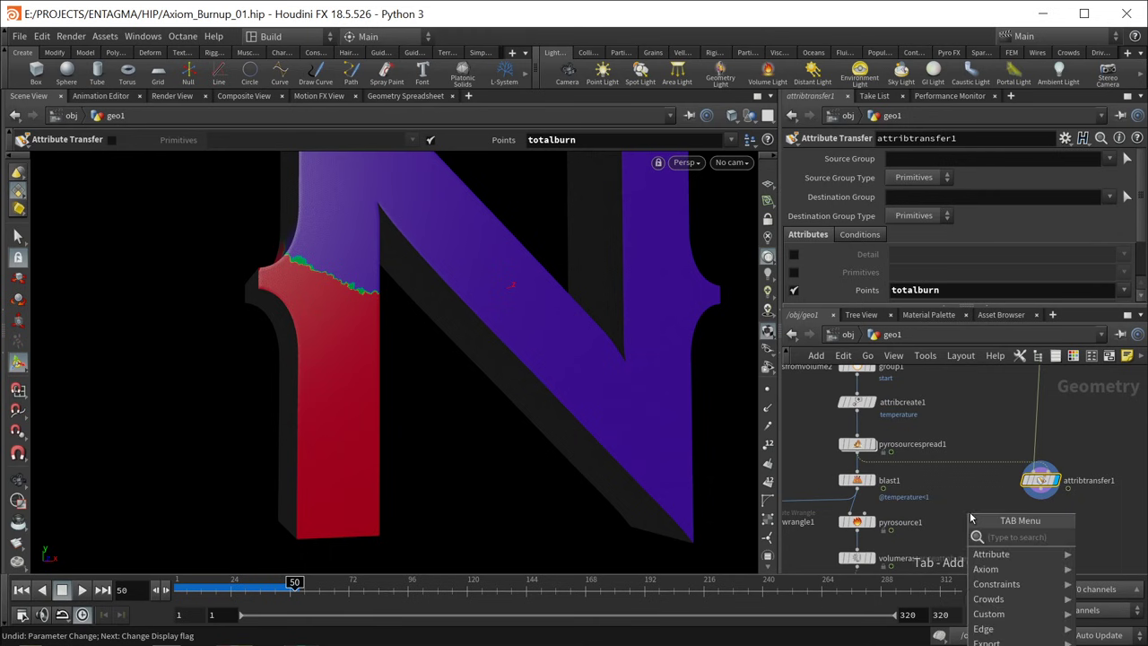
key(Escape)
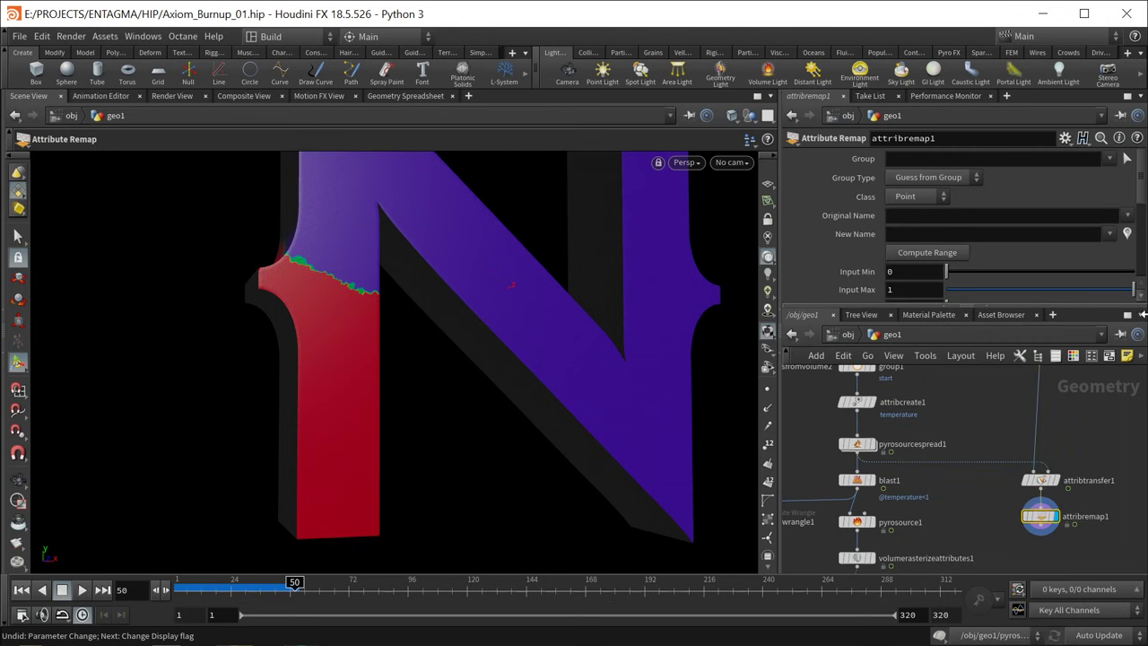
click(1127, 216)
click(1134, 230)
click(1006, 234)
text(Alpha)
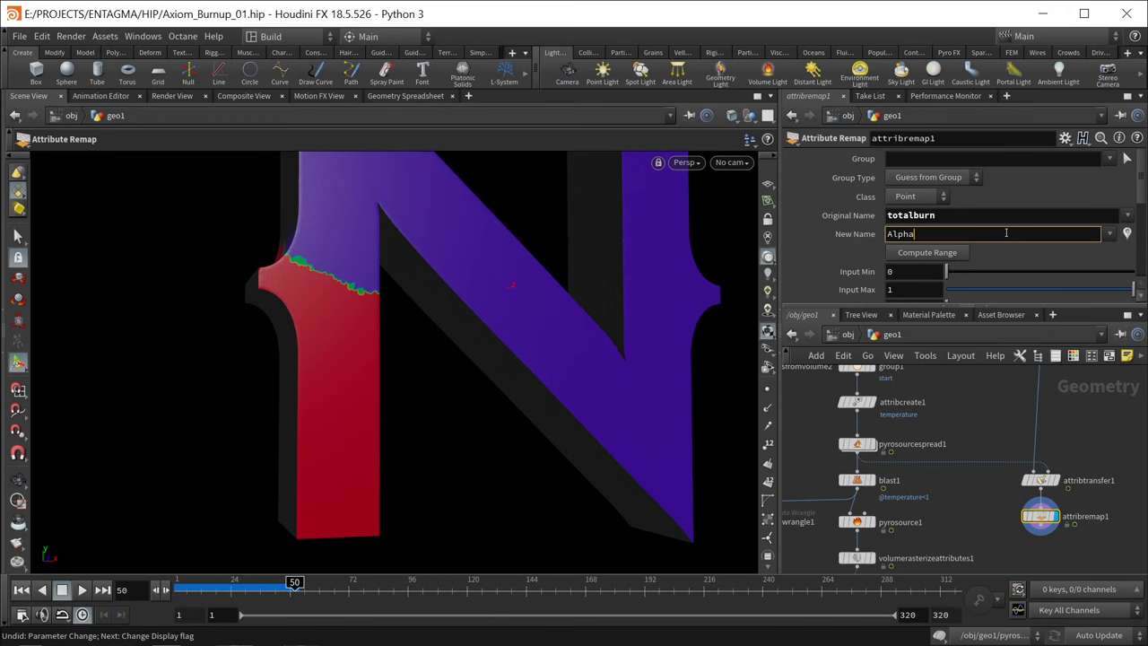
key(Return)
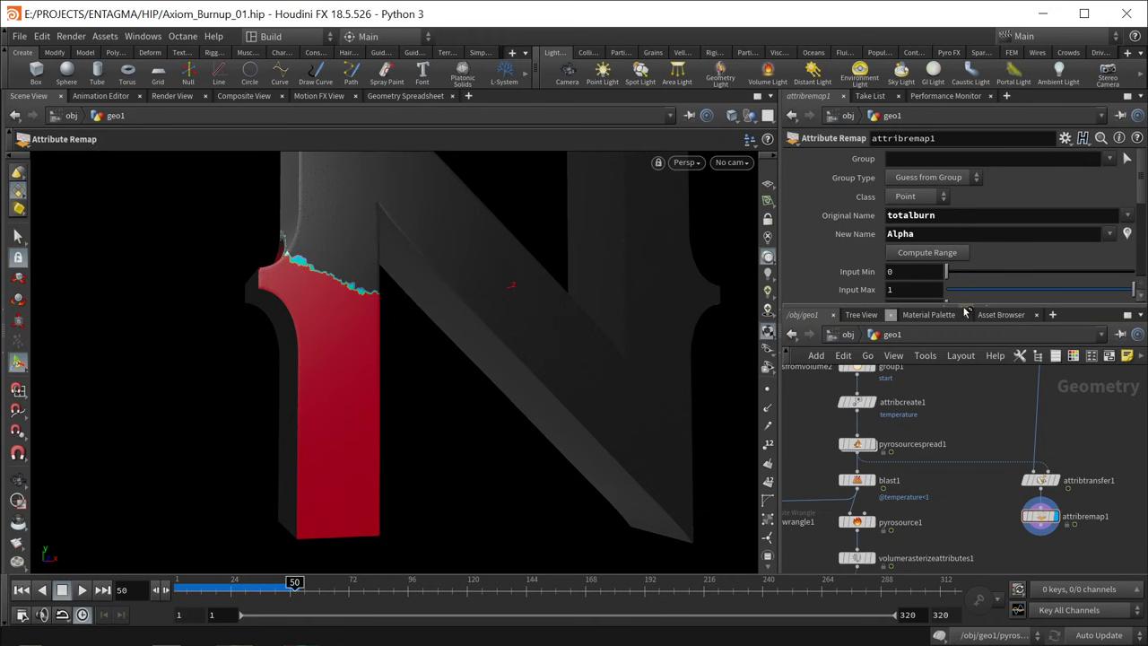
Step: Invert the Alpha remapping by setting Output Min to 1 and Output Max to 0
drag(966, 309, 966, 416)
click(911, 307)
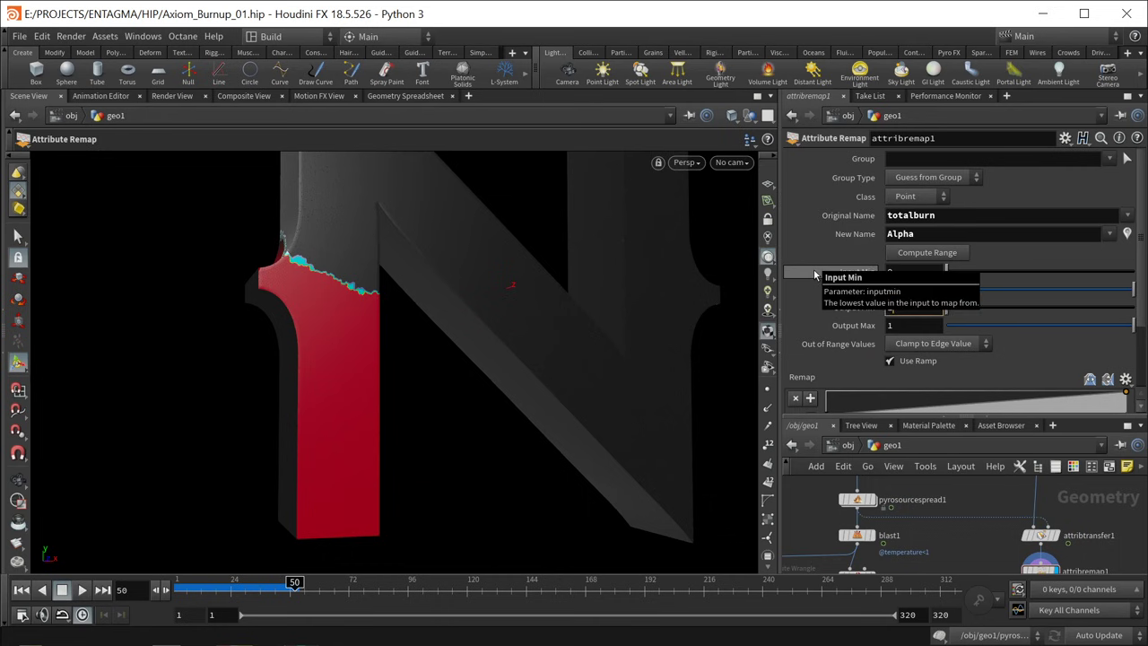
text(1)
key(Tab)
text(0)
key(Return)
scroll(1134, 322, down, 4)
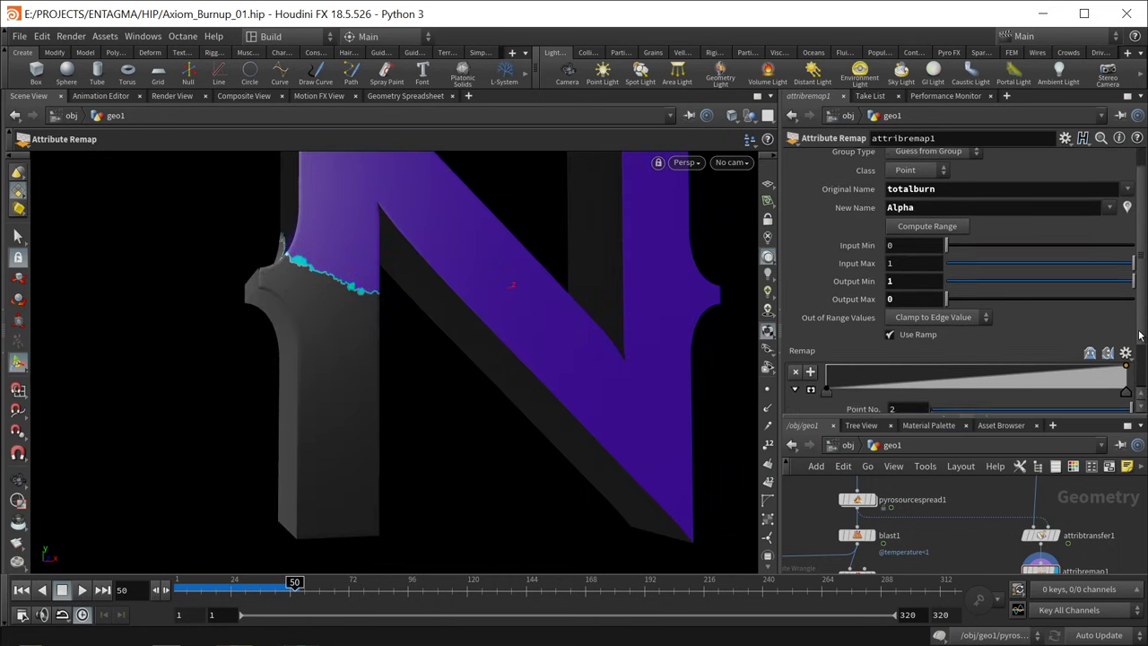
Step: Steepen the remap ramp by setting the position of its second point to 0.2
drag(1125, 330, 887, 323)
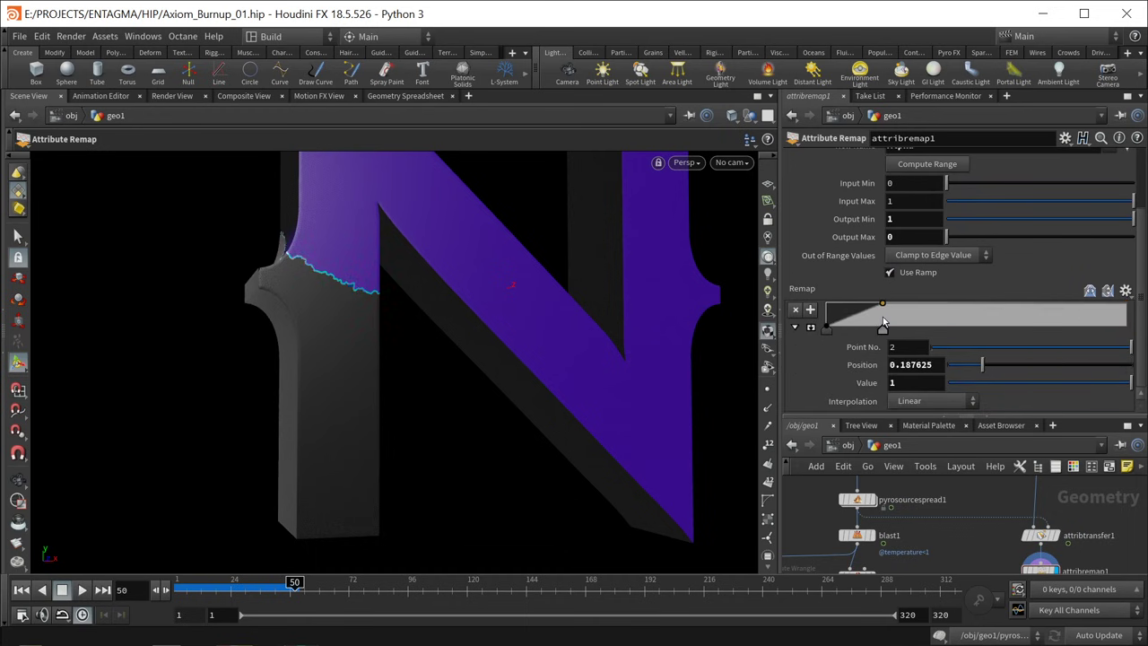
double_click(910, 364)
text(0.2)
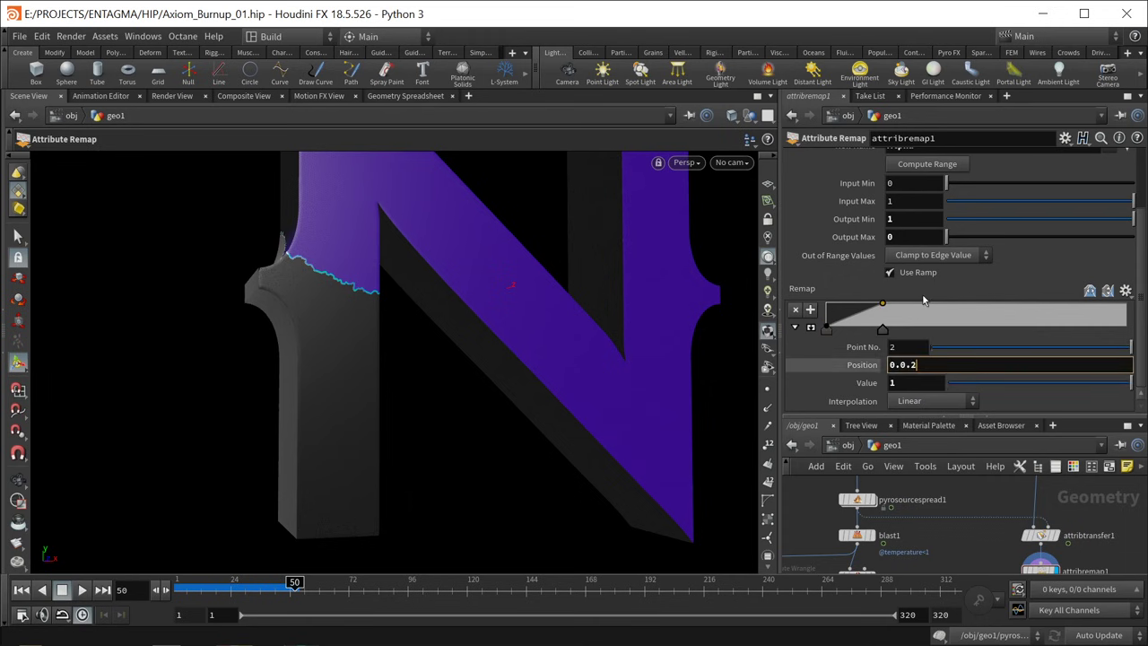
key(Left)
key(Left)
key(BackSpace)
key(BackSpace)
key(Return)
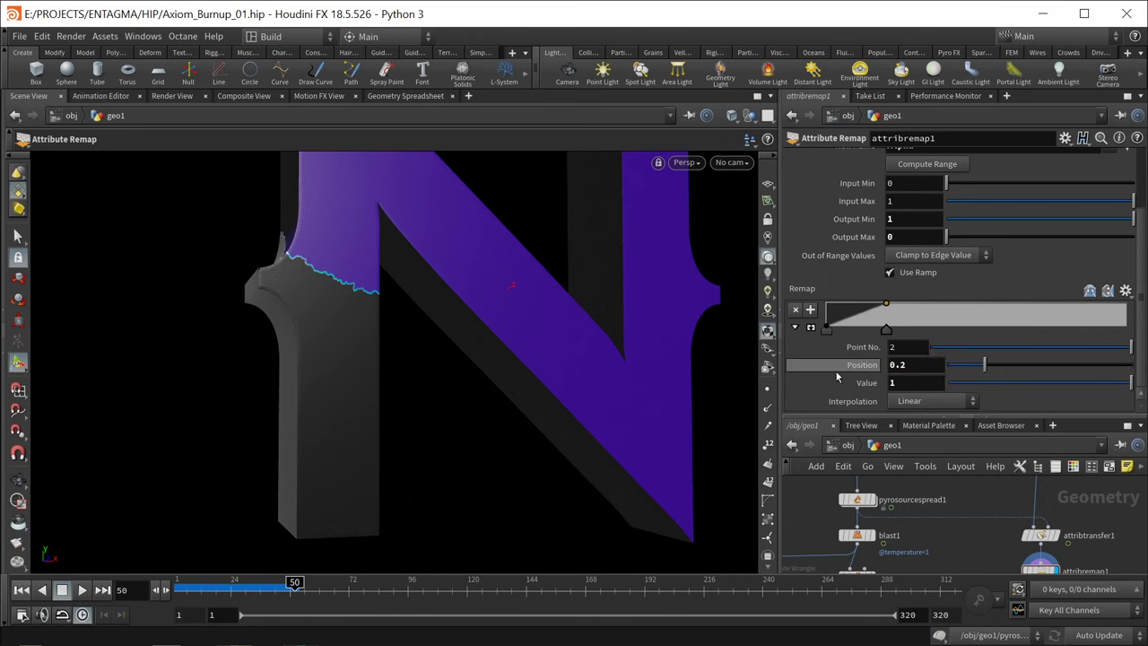
Step: Add an Attribute Blur node below attribremap1
drag(973, 420, 973, 325)
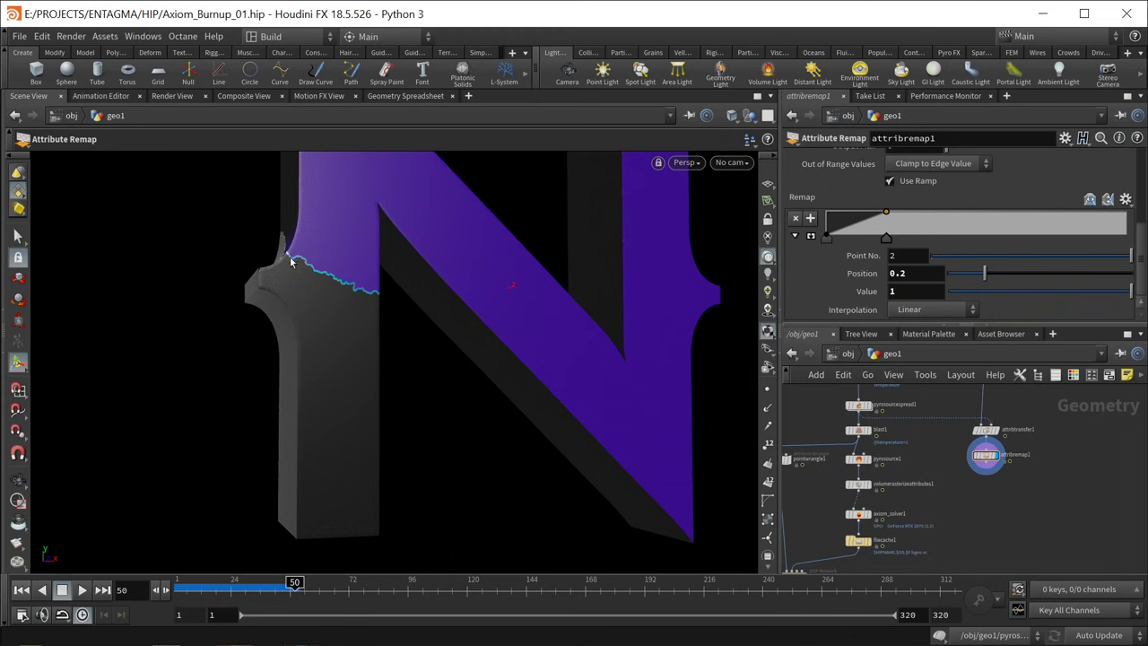
scroll(1015, 497, up, 4)
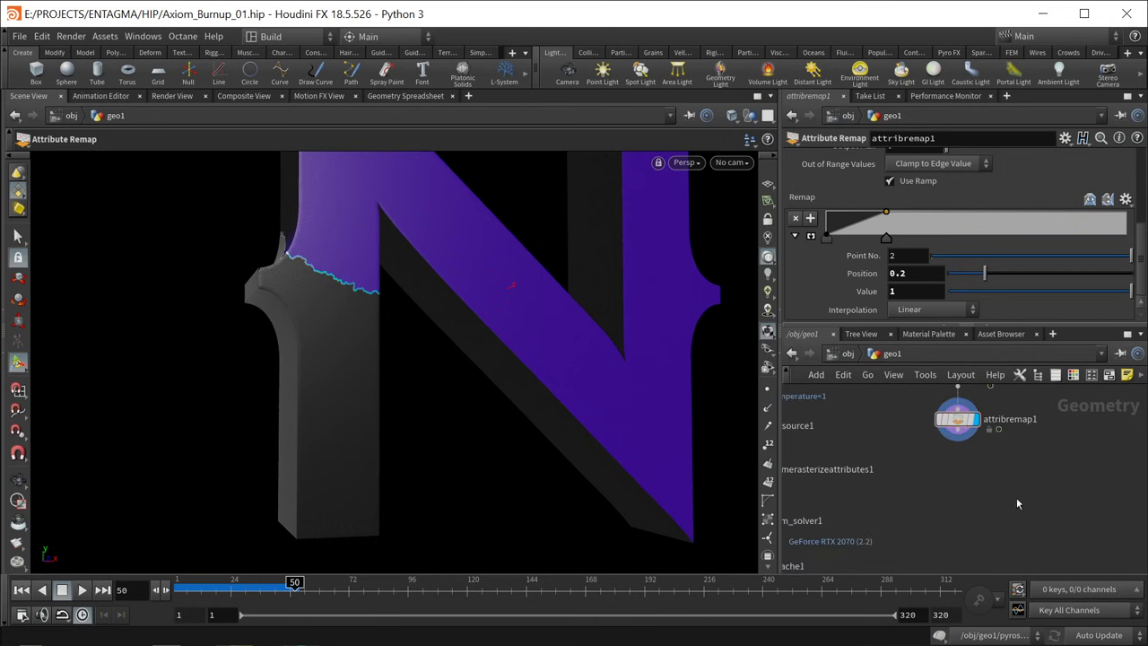
key(Tab)
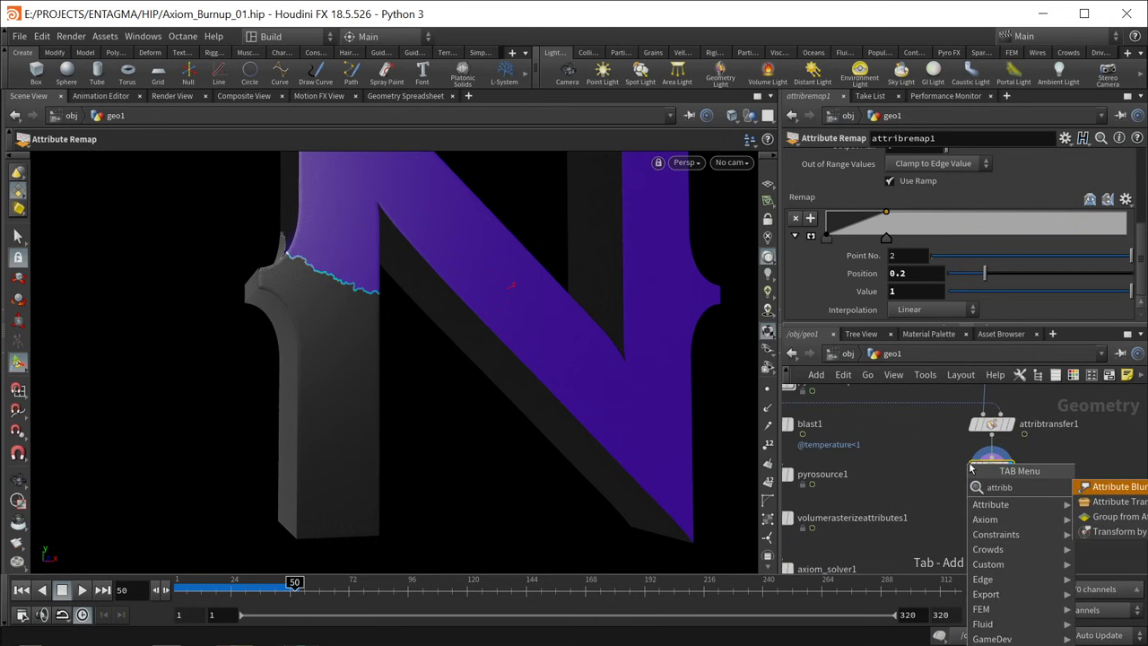
click(971, 467)
click(990, 509)
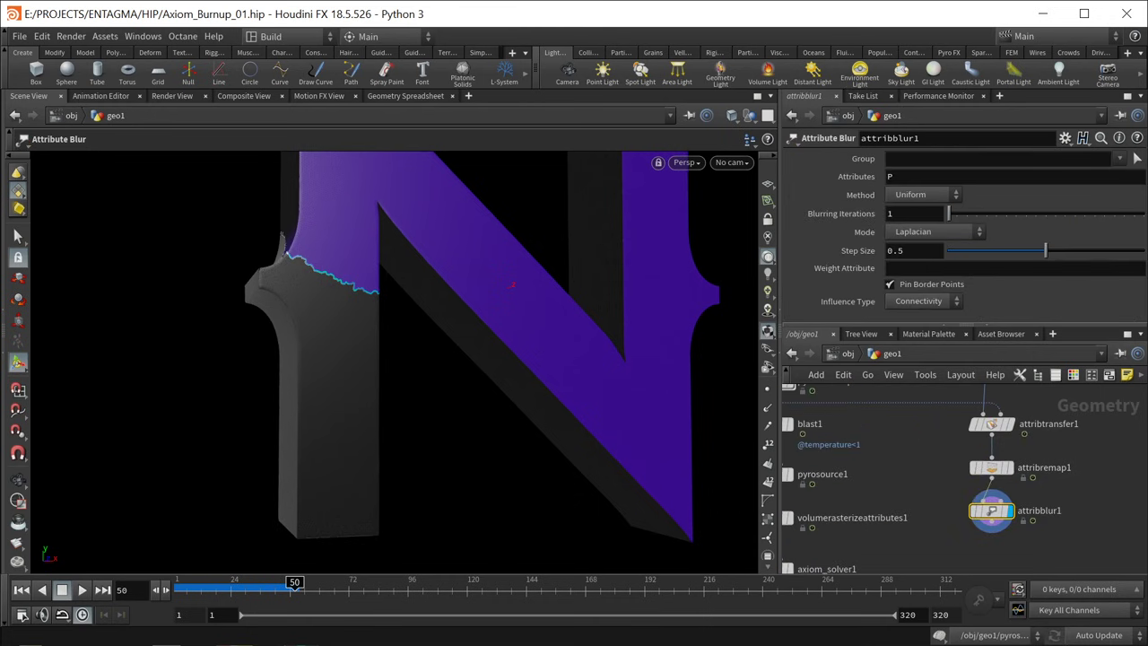
Step: Make attribblur1 blur the Alpha attribute with 96 iterations and without pinning border points
click(1124, 181)
text(Alpha)
key(Return)
click(924, 287)
click(912, 215)
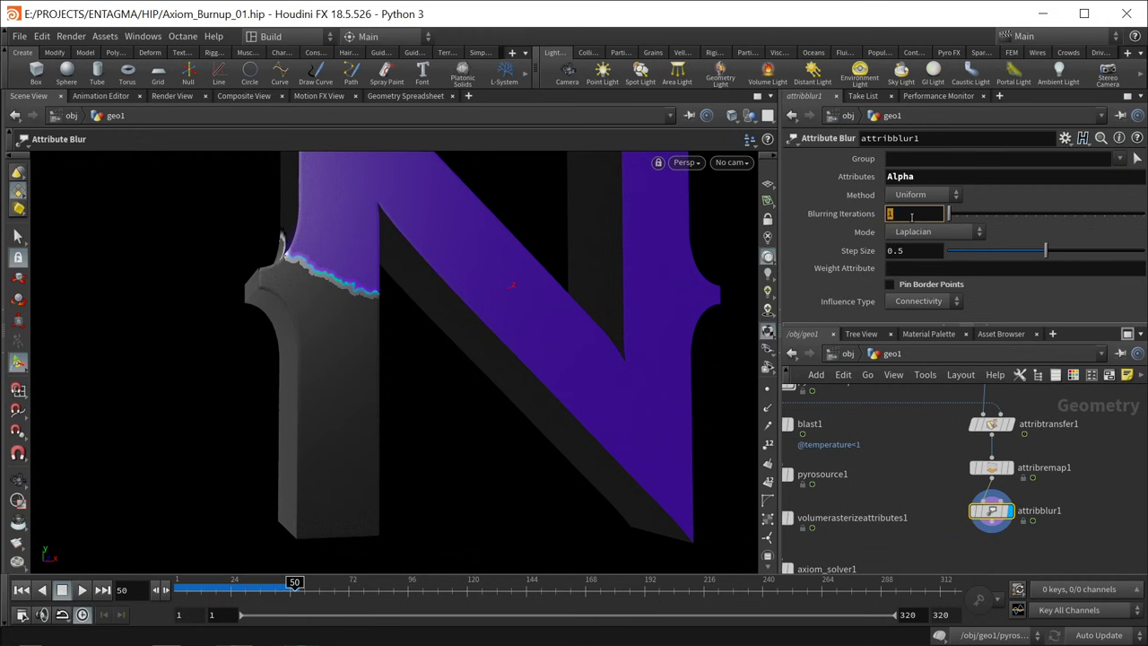
text(96)
key(Return)
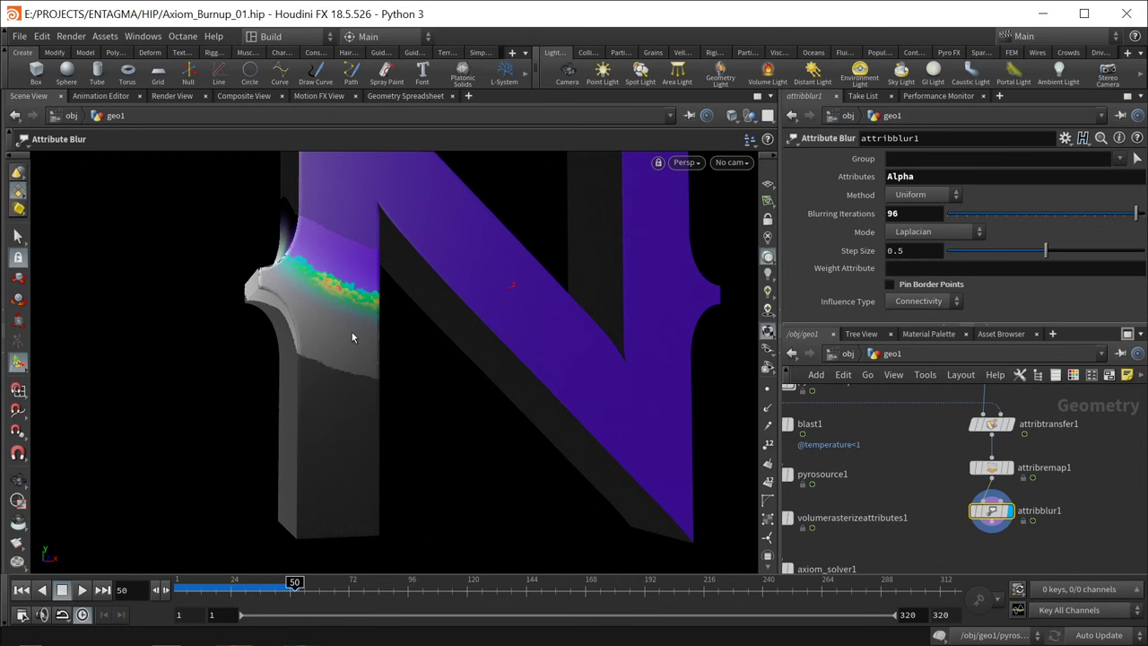
Step: Add a Visualize node after attribblur1, set its color visualizer to the Alpha attribute, and view the letter from another angle
middle_drag(1051, 559, 1019, 534)
key(Tab)
text(vi)
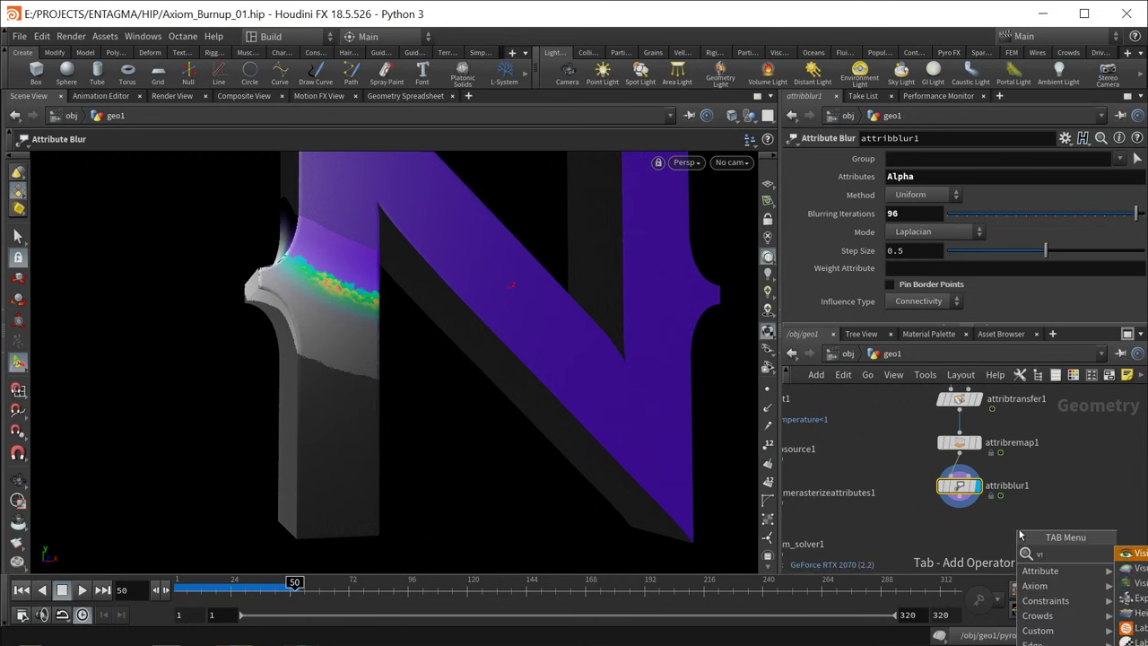
key(Return)
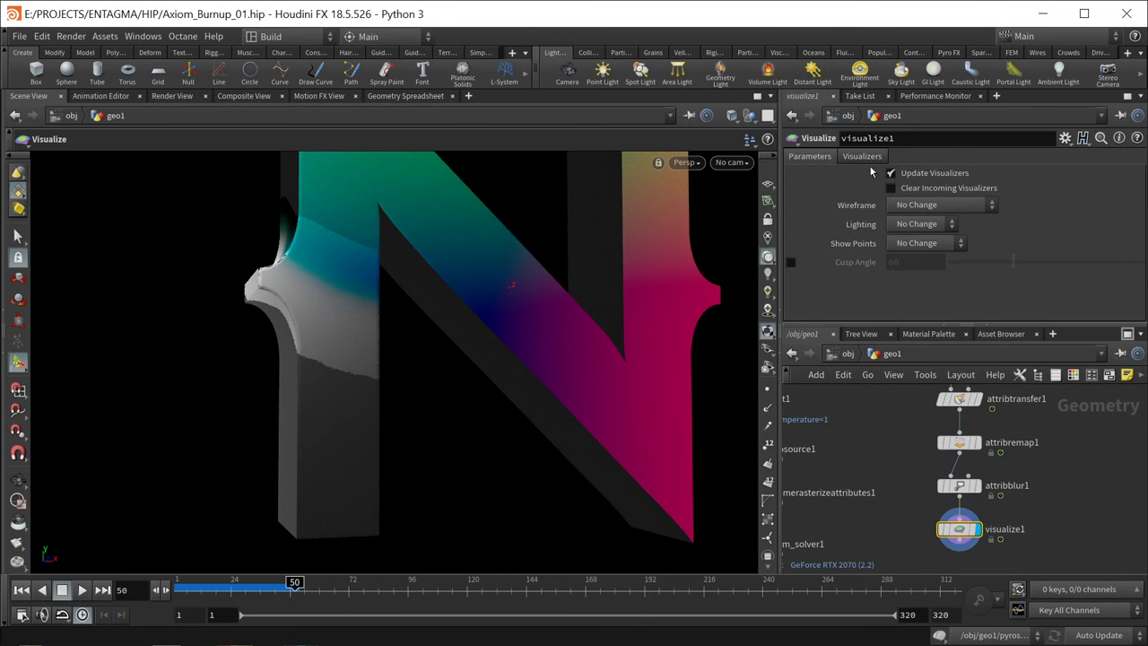
click(861, 158)
scroll(1057, 295, down, 2)
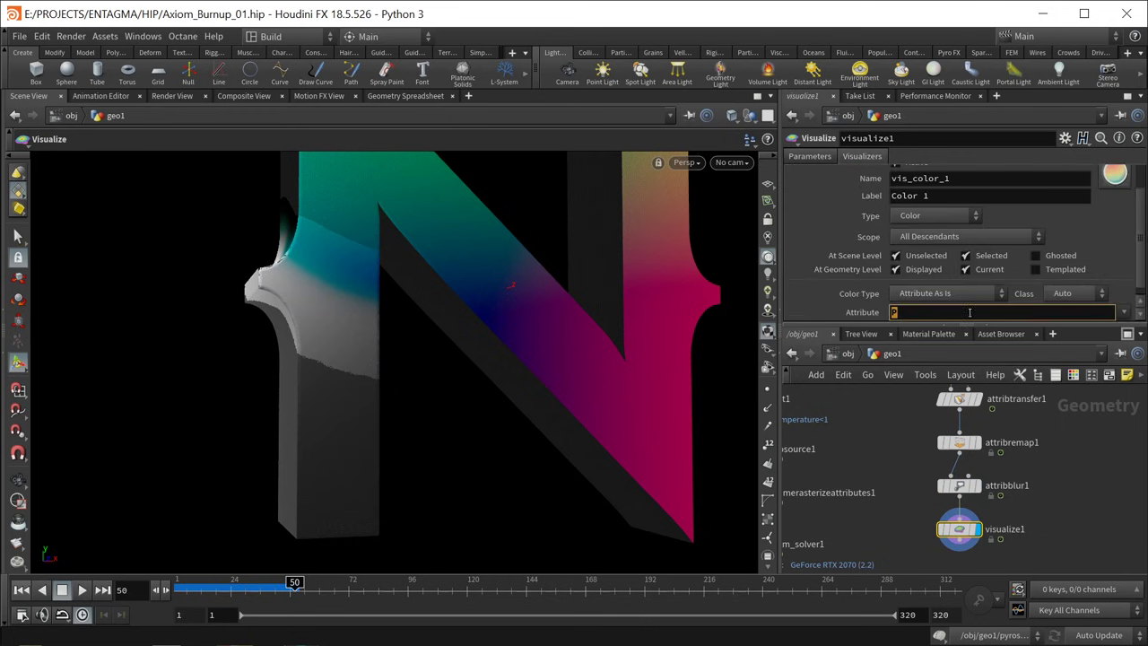
click(1049, 312)
text(Alpha)
key(Return)
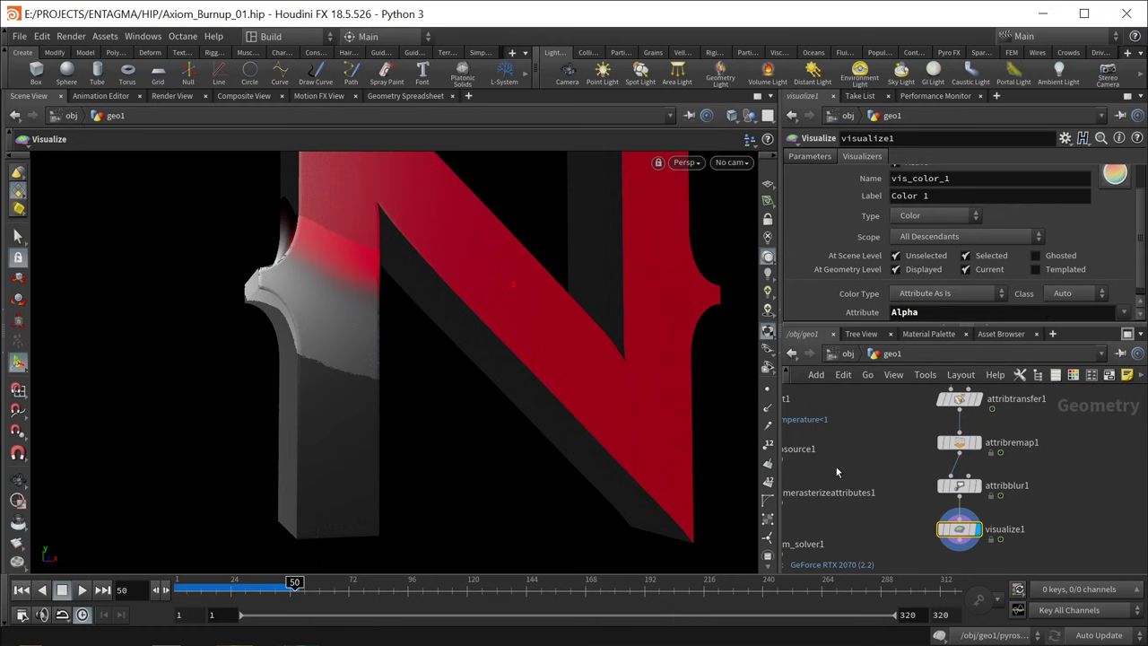
drag(448, 325, 345, 354)
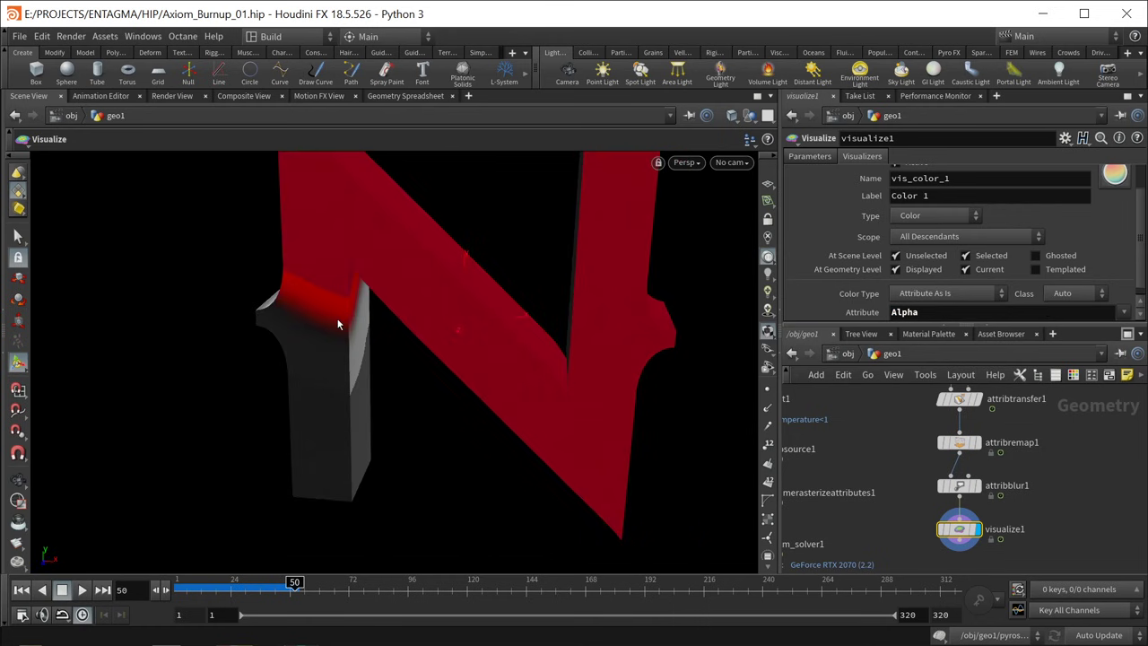
Step: Move visualize1 aside and add a Null node named OUT_Entagma_N below attribblur1
scroll(987, 467, down, 3)
mouse_move(1053, 430)
mouse_down()
mouse_move(1063, 435)
mouse_move(1046, 451)
mouse_up()
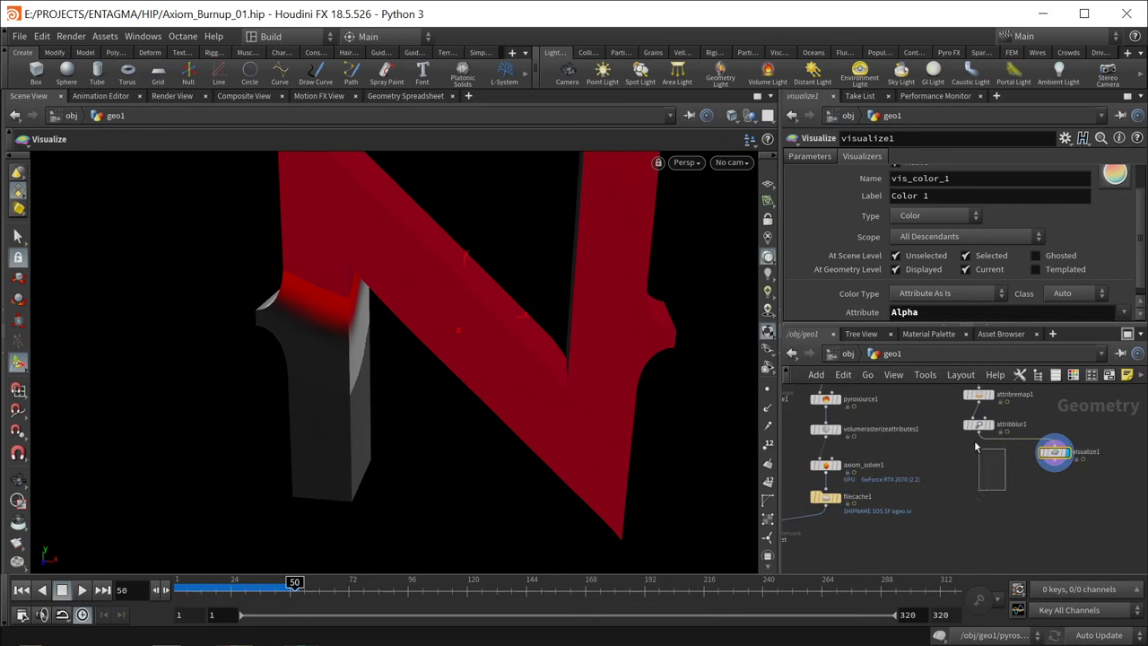
click(979, 424)
key(Tab)
text(null)
key(Return)
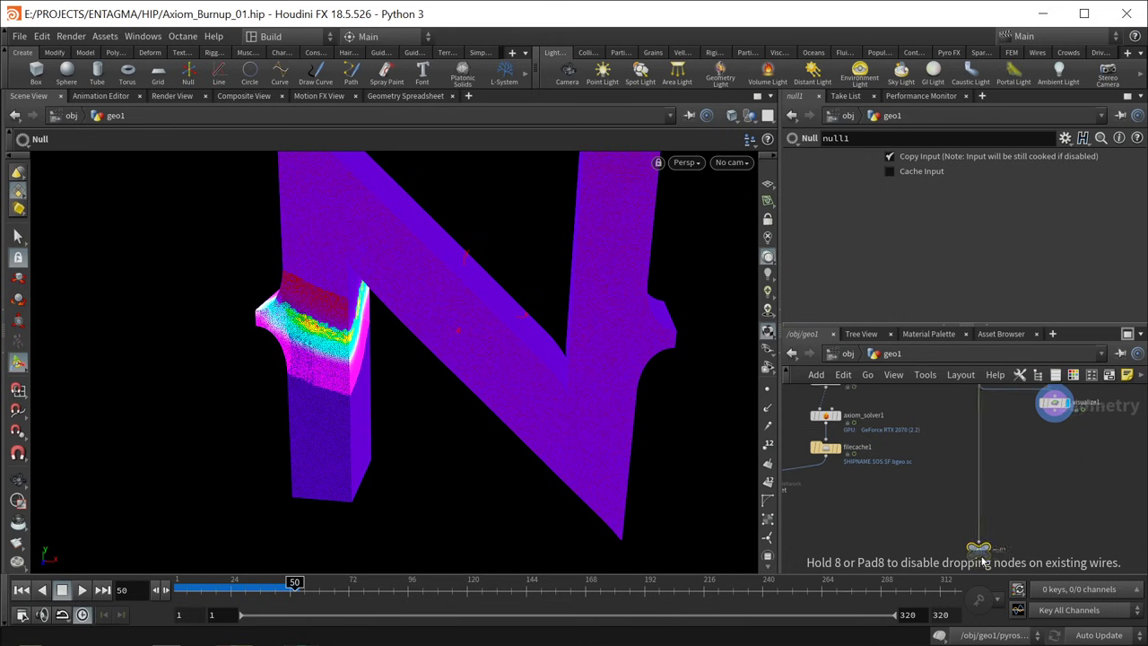
key(BackSpace)
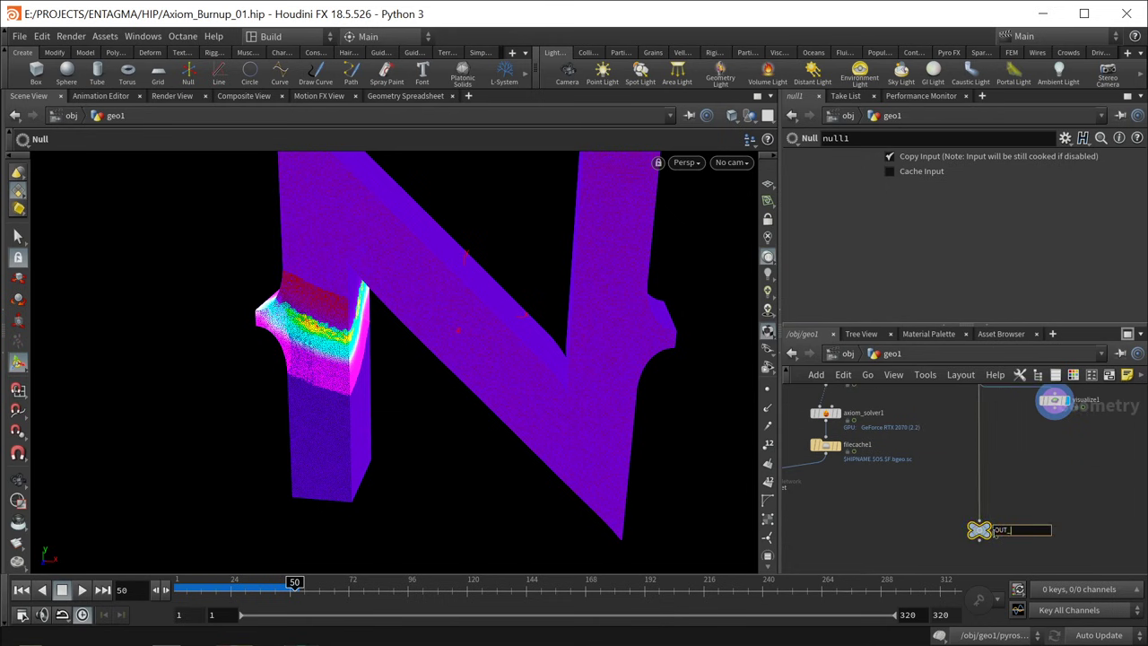
text(OUT_Entagma_N)
key(Return)
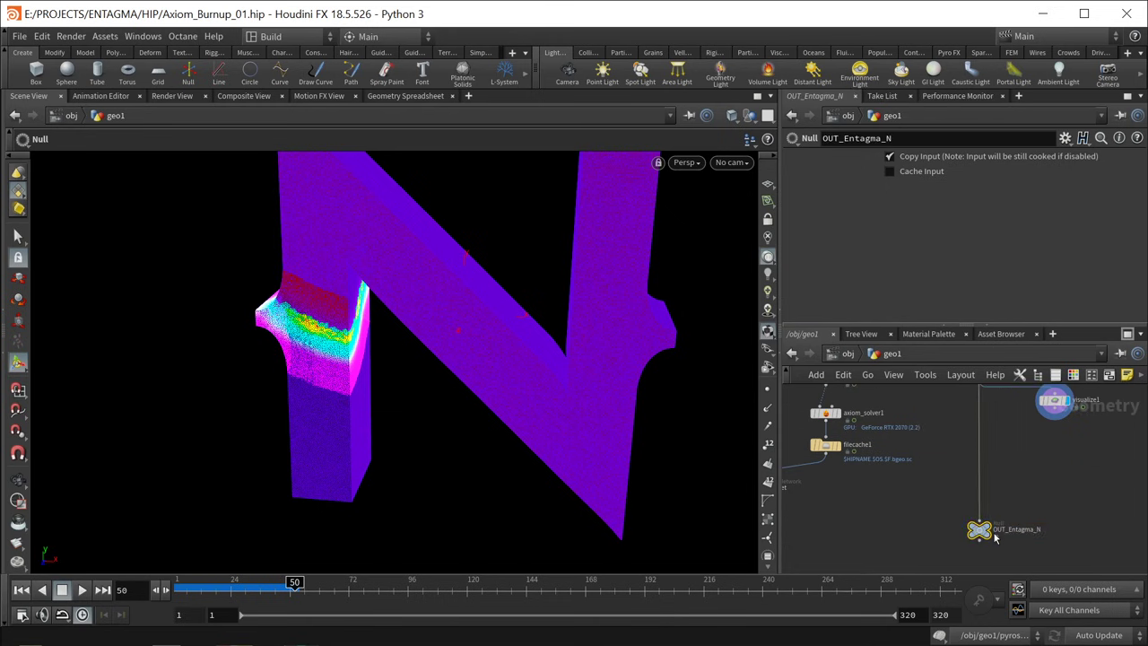
Step: Add a Null node named OUT_Particles below the popnet node and save the scene
middle_drag(995, 486, 1109, 444)
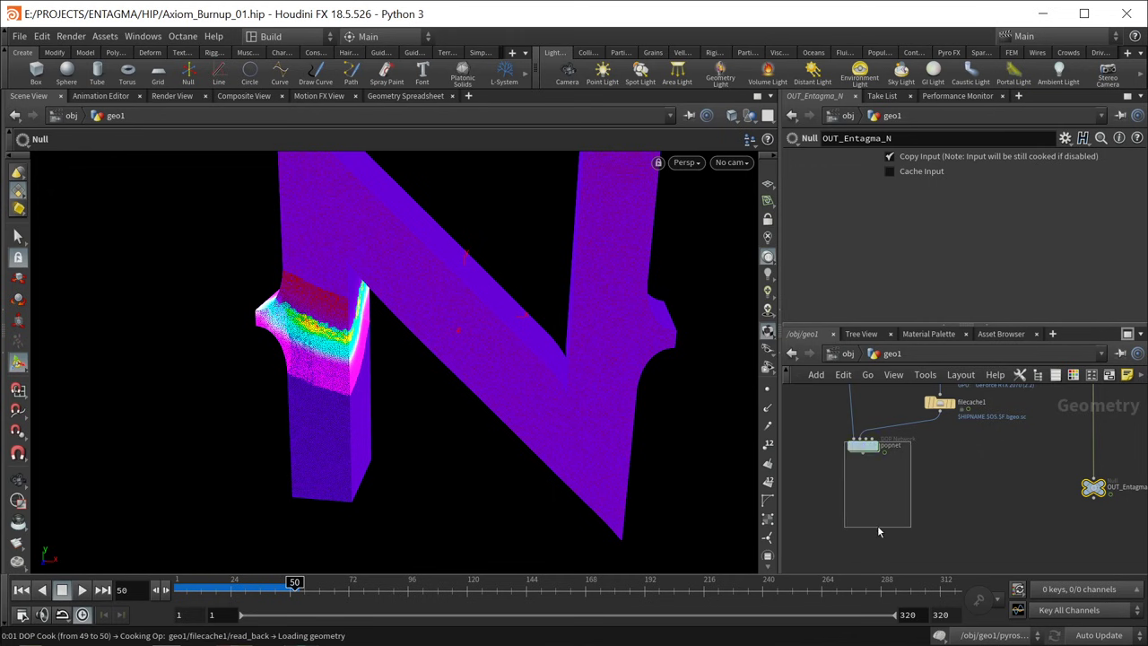
key(Tab)
text(null)
key(Return)
click(863, 478)
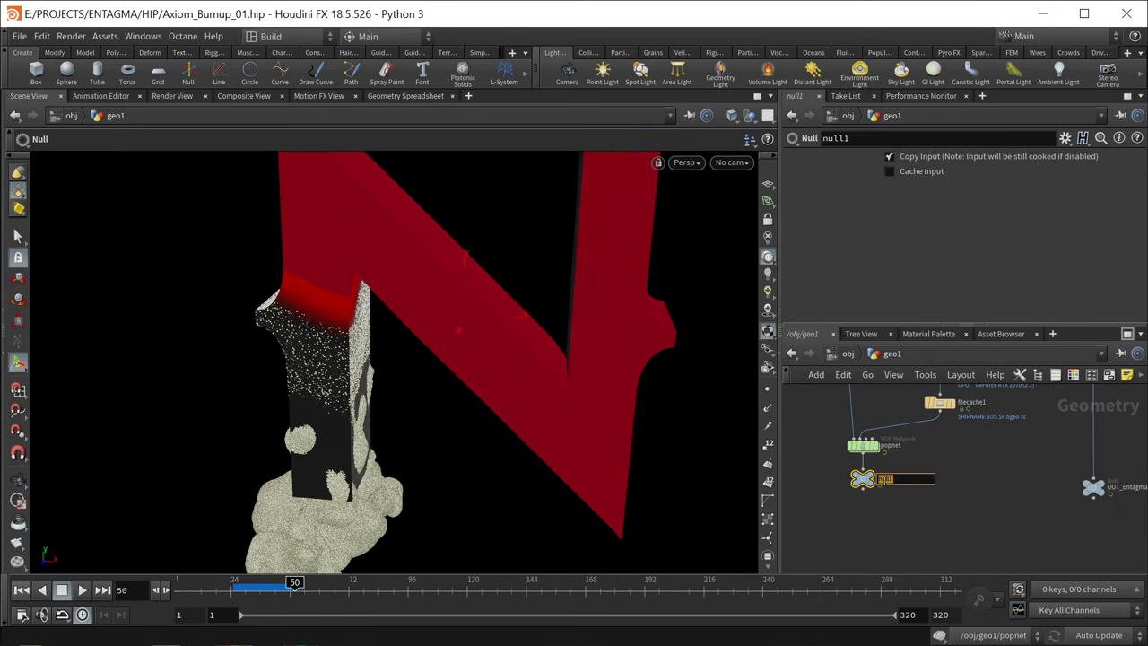
text(OUT_Particles)
key(Return)
drag(859, 481, 859, 491)
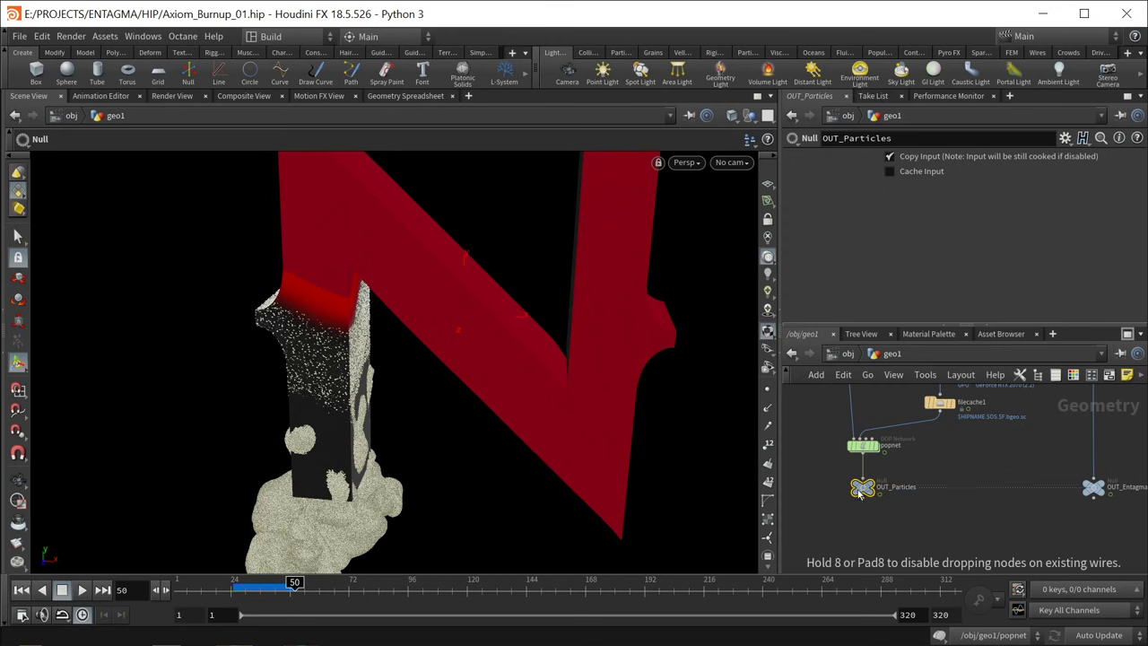
click(879, 471)
key(ctrl+s)
Step: Create a new geometry object named solid at the object level beside geo1
click(846, 353)
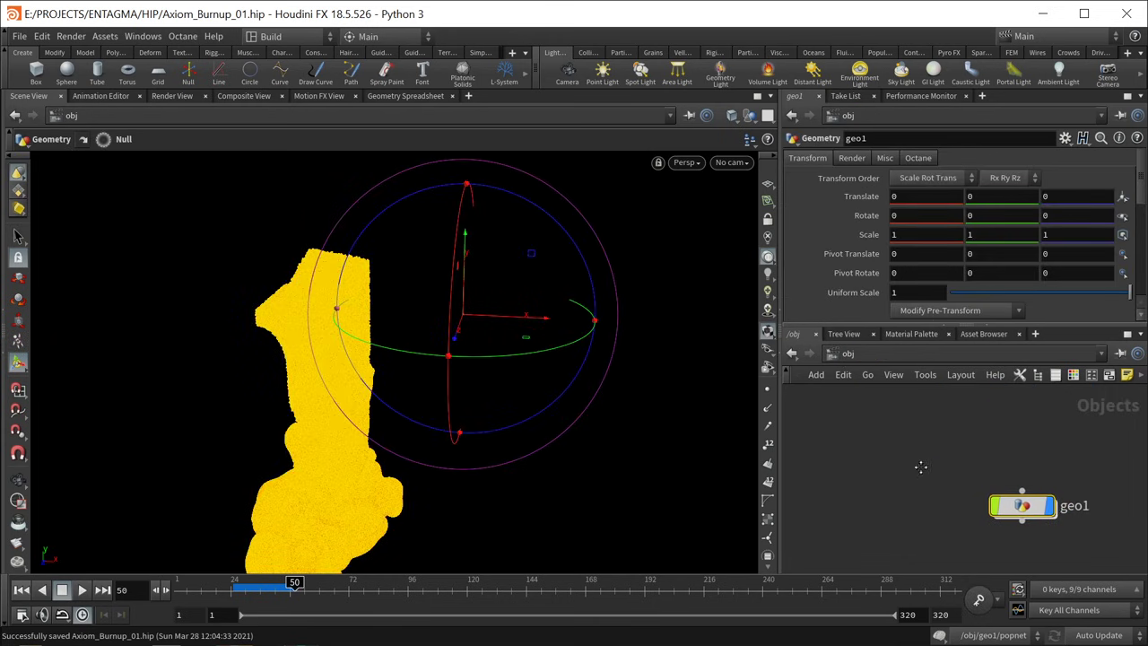
key(Tab)
text(geo)
key(Return)
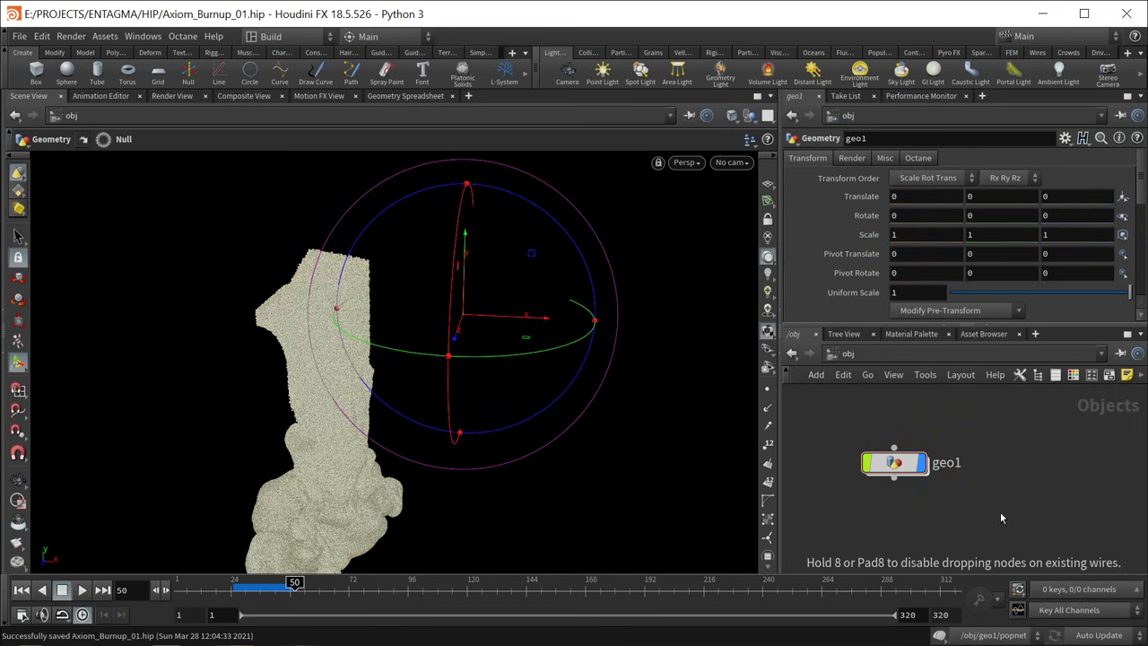
click(1000, 512)
text(solid)
key(Return)
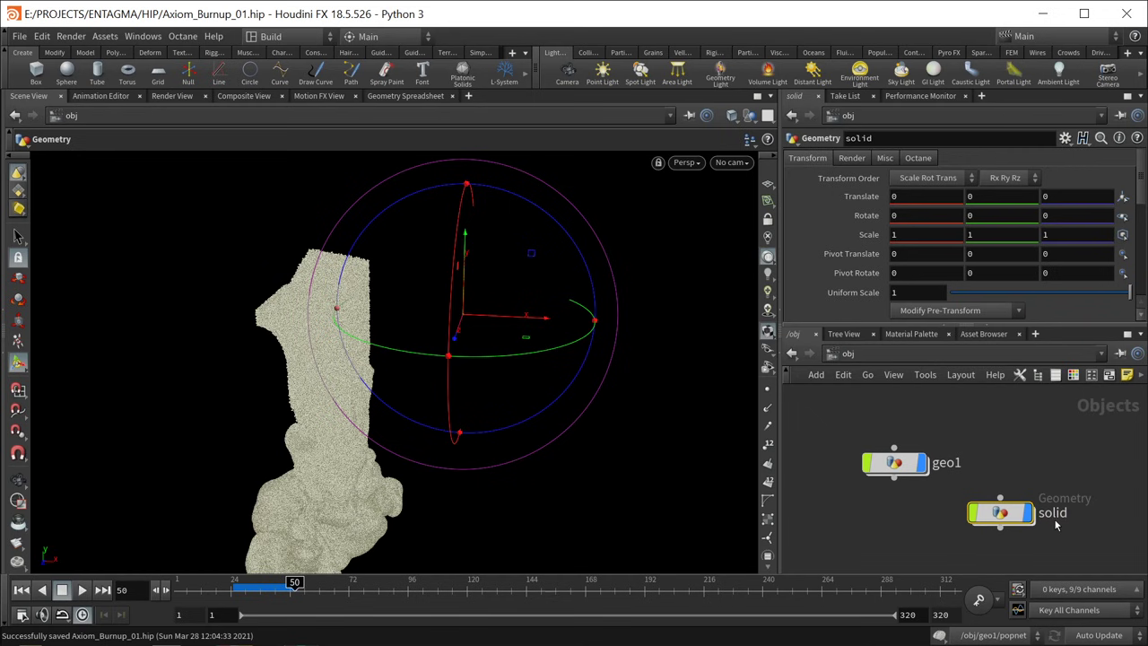
Step: Inside the solid object, add an Object Merge node that references /obj/geo1/OUT_Entagma_N
key(Return)
key(Tab)
text(object)
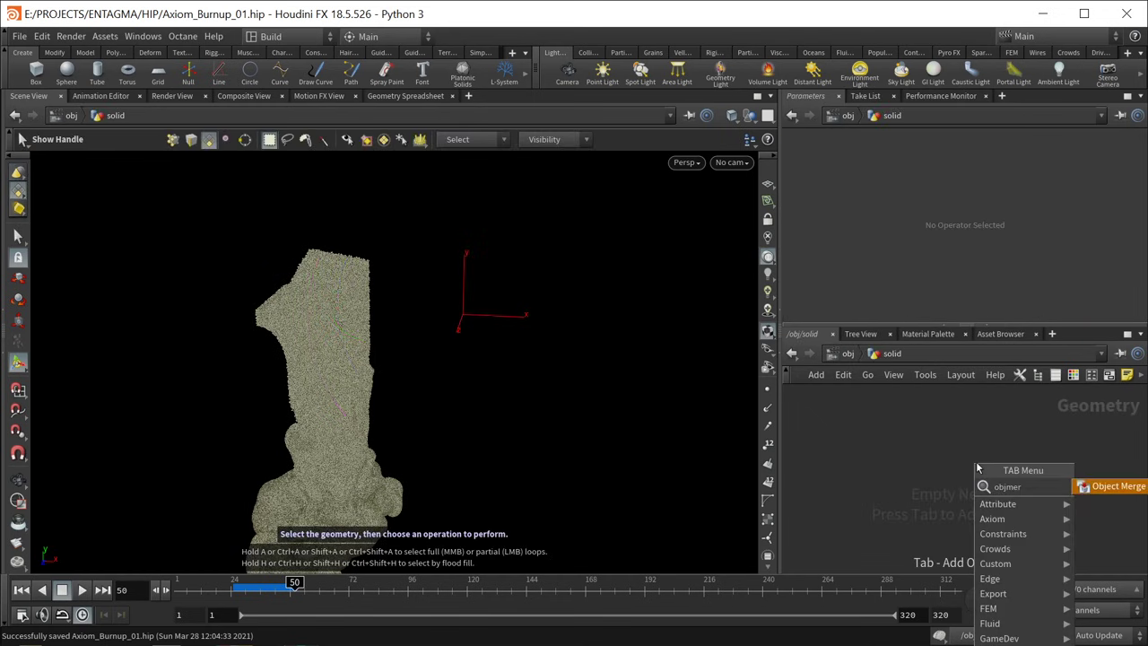
key(Return)
click(977, 465)
click(1124, 197)
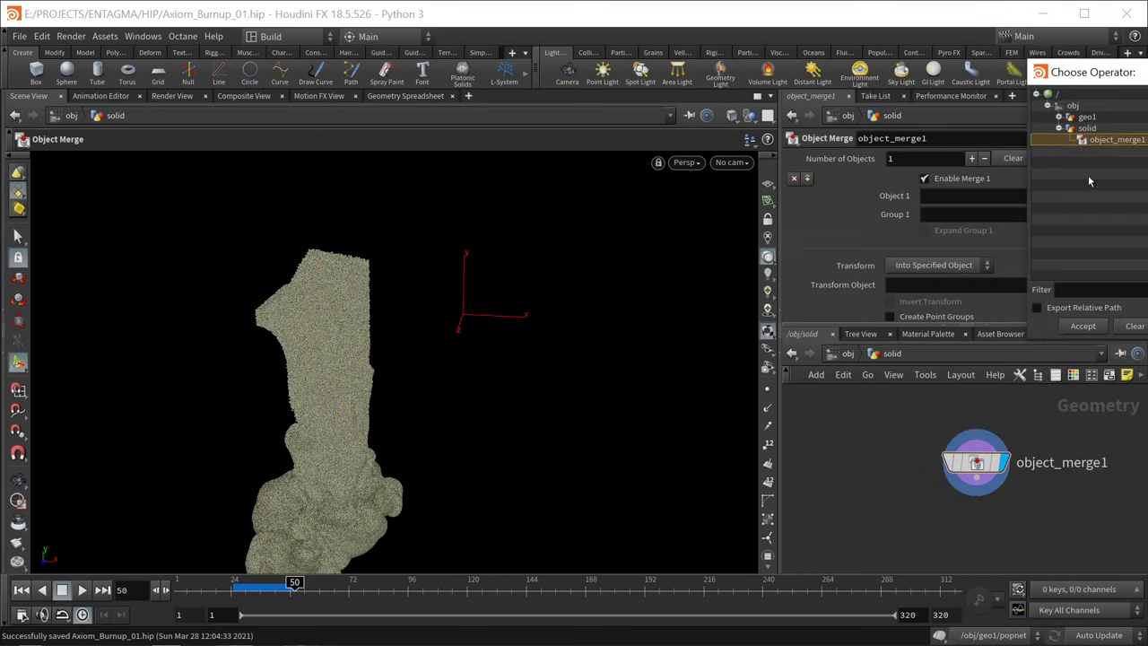
click(1058, 118)
double_click(1103, 130)
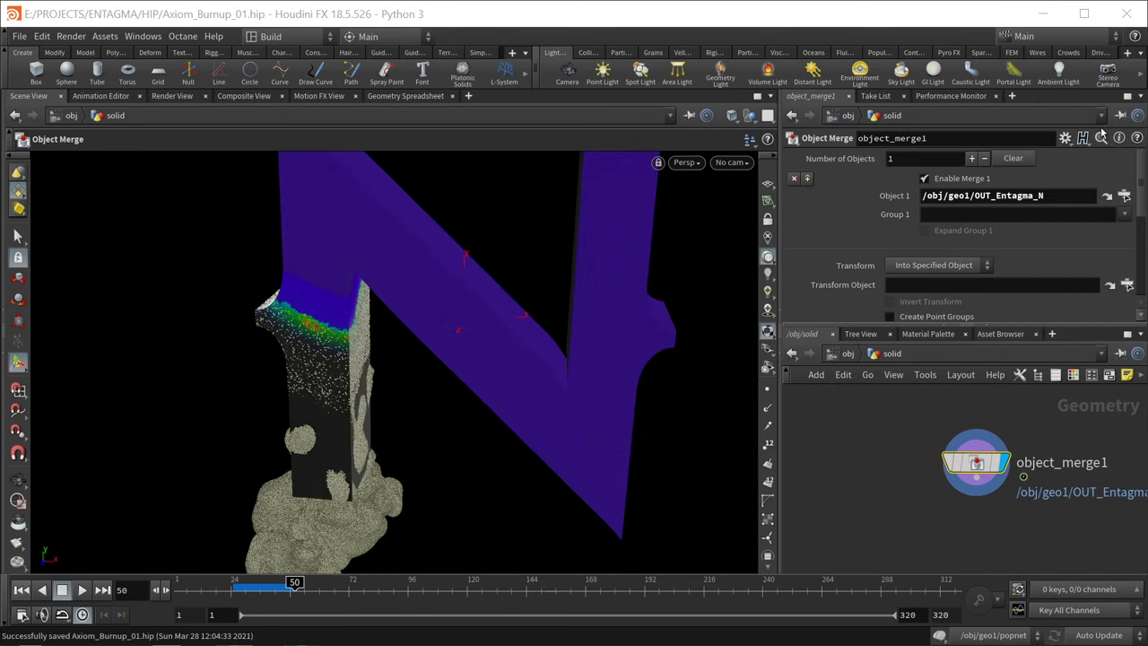
Step: Return to the object level, frame the whole letter from the front and create a camera from that view
key(u)
key(Escape)
mouse_move(464, 375)
mouse_down()
mouse_move(551, 359)
mouse_move(458, 364)
mouse_up()
key(Return)
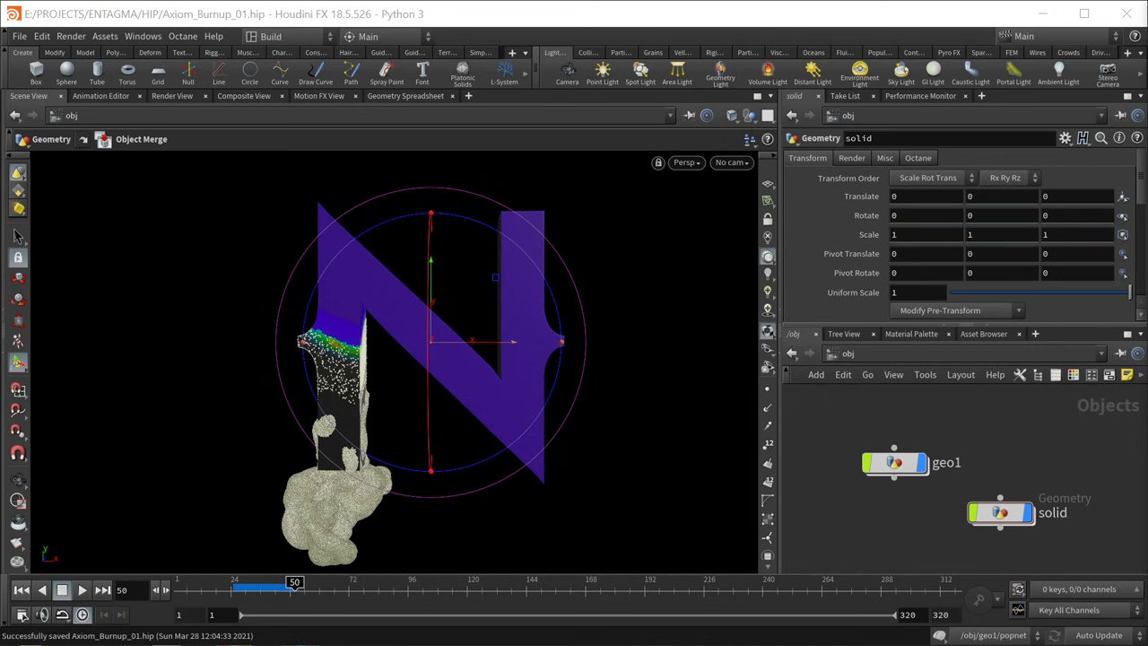
ctrl+click(569, 74)
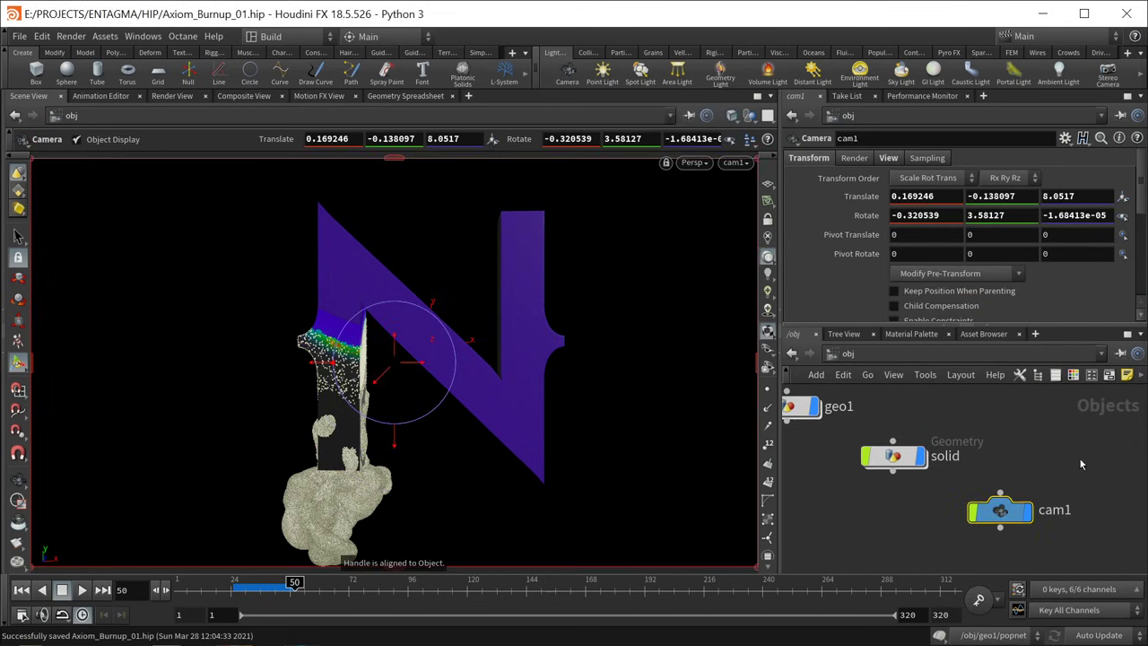
Step: Set the camera's Y and Z rotation to 0
click(929, 215)
key(Tab)
text(0)
key(Tab)
text(0)
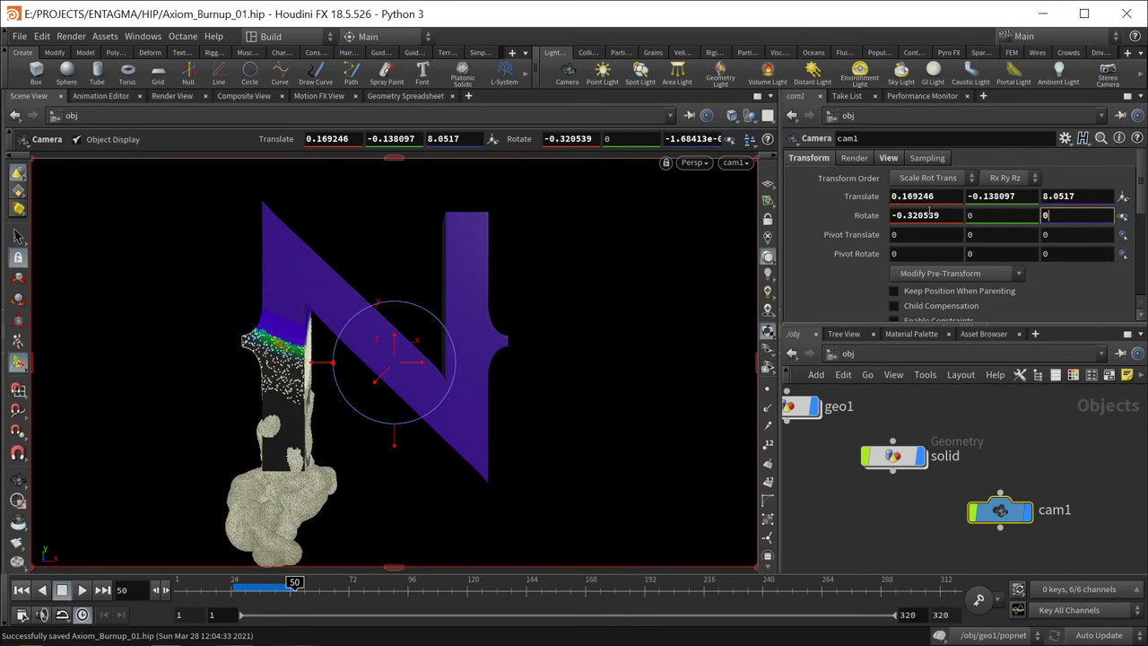
key(Return)
Step: Set the camera's translation to 0, 0, 15
click(919, 196)
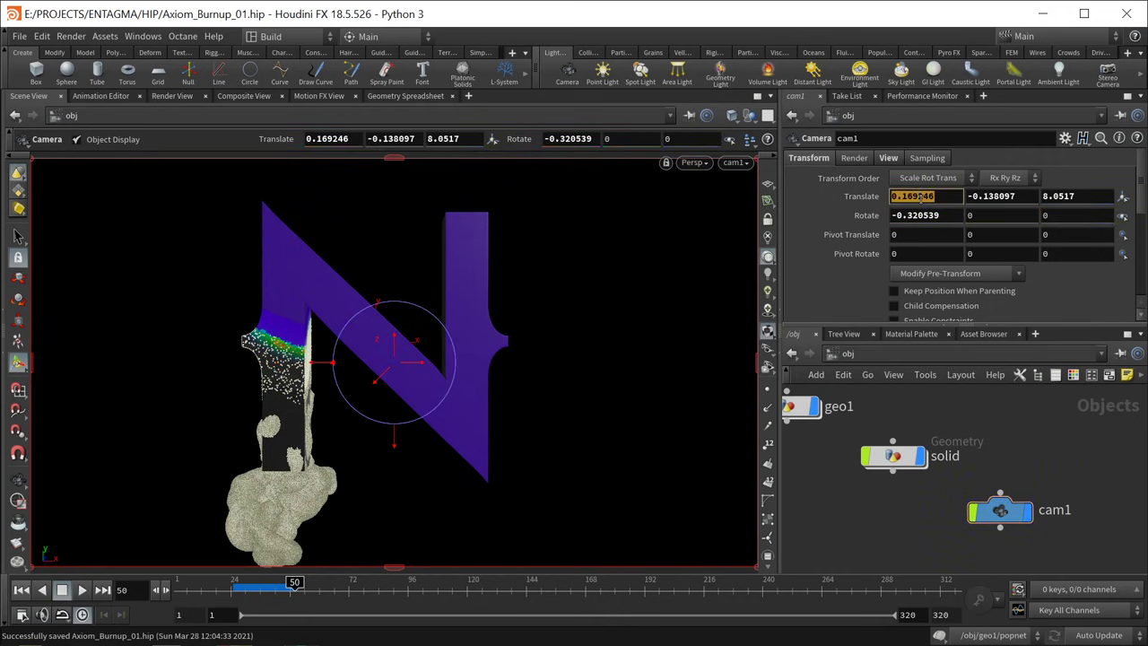
text(0)
key(Tab)
text(0)
key(Tab)
text(1)
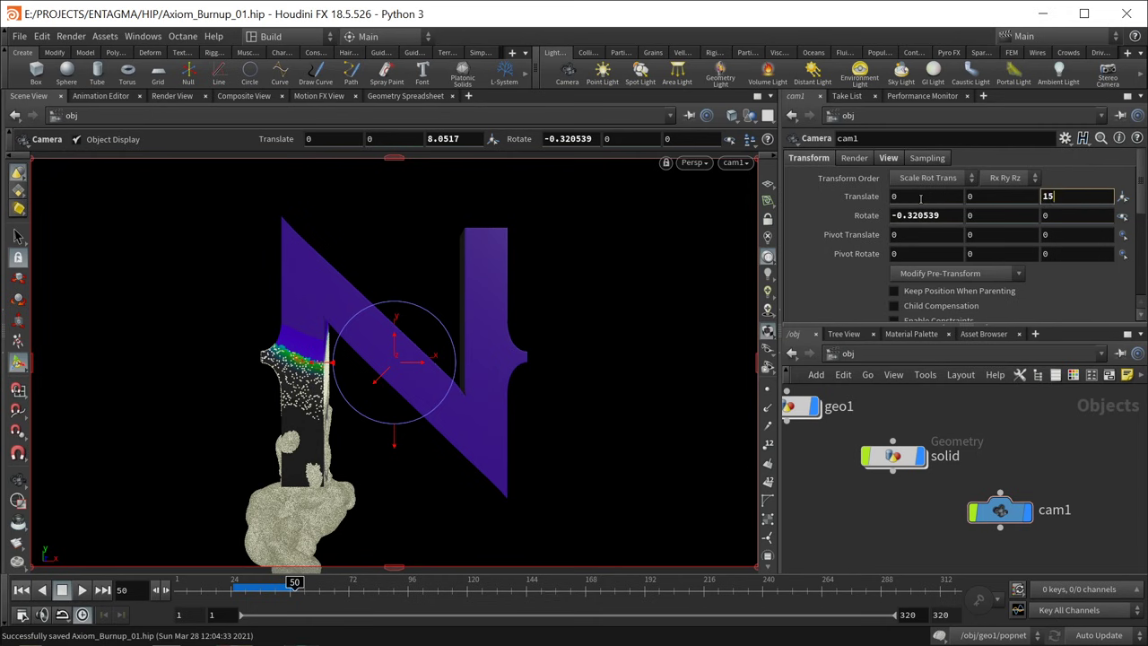
text(5)
key(Return)
Step: Set the camera's focal length to 75 millimeters
click(889, 158)
click(919, 270)
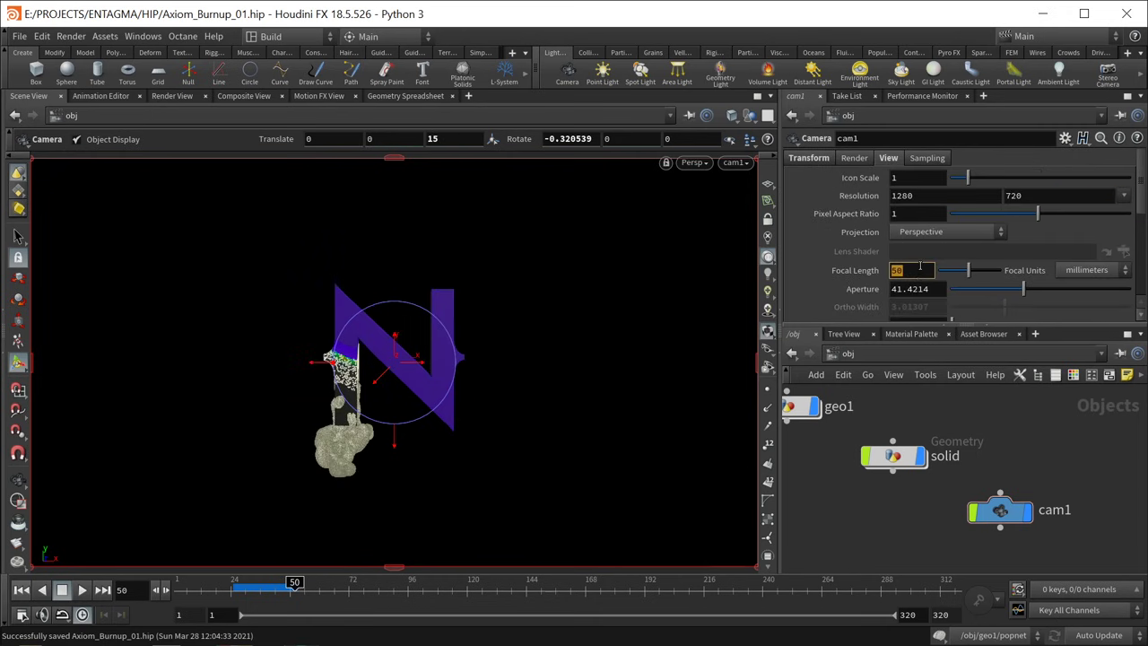
text(75)
key(Return)
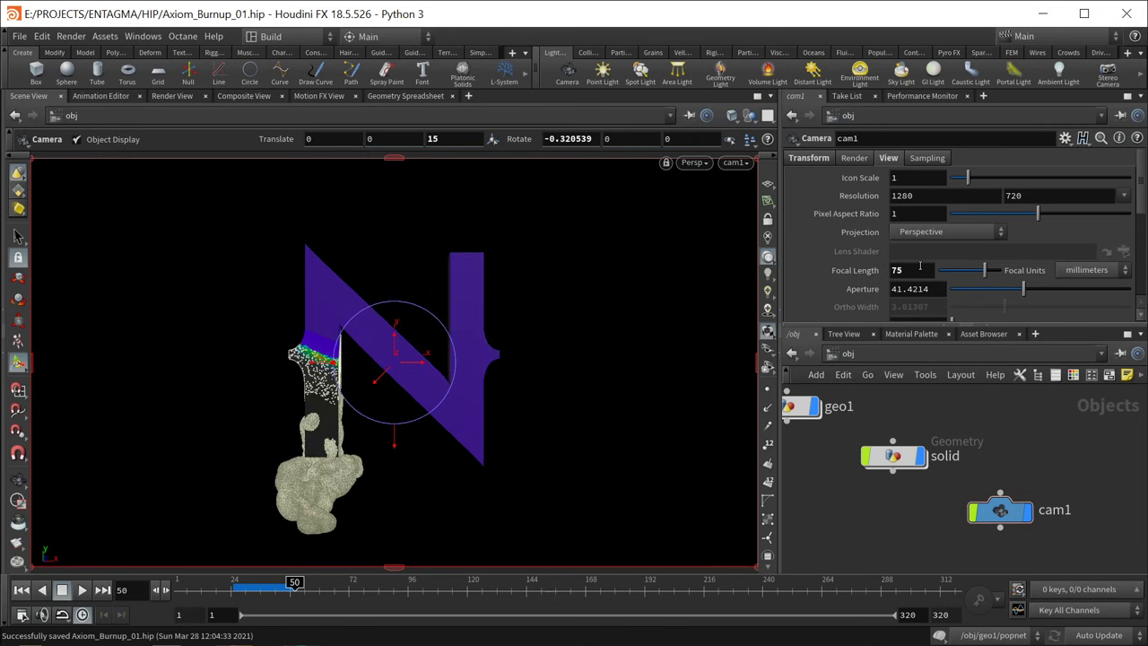
Step: Add a Grid object parented to cam1 as a backdrop
scroll(1010, 532, down, 1)
middle_drag(1011, 532, 960, 517)
click(1033, 491)
key(Tab)
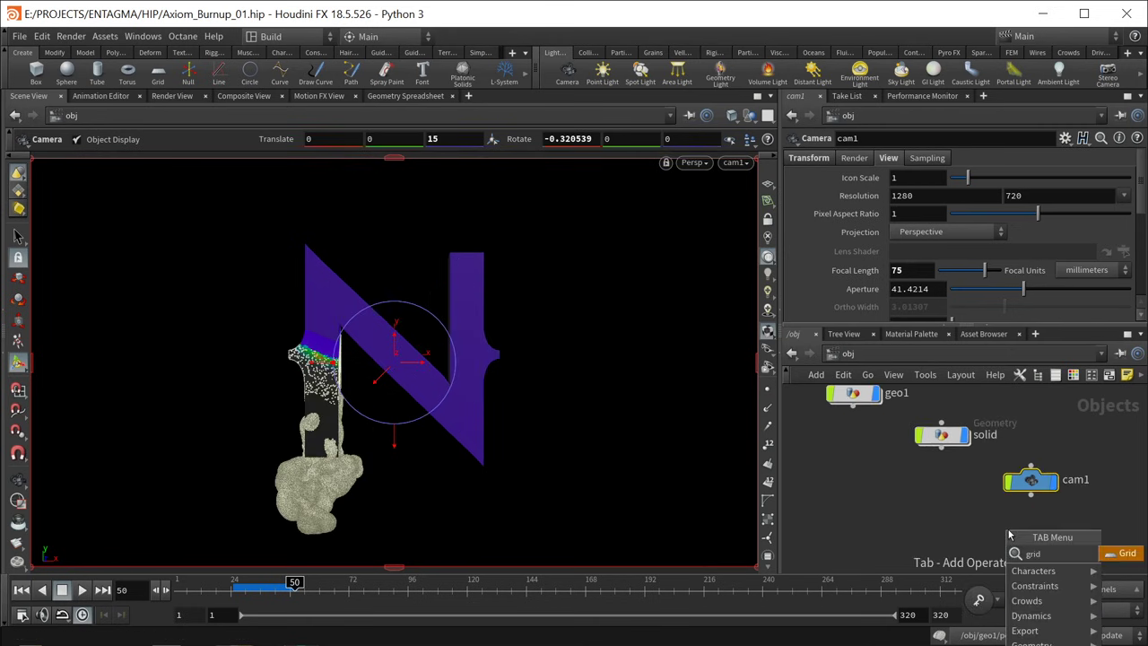
text(grid)
key(Return)
click(1009, 533)
Step: Set the grid's orientation to XY Plane inside grid1 and return to the object level
key(Return)
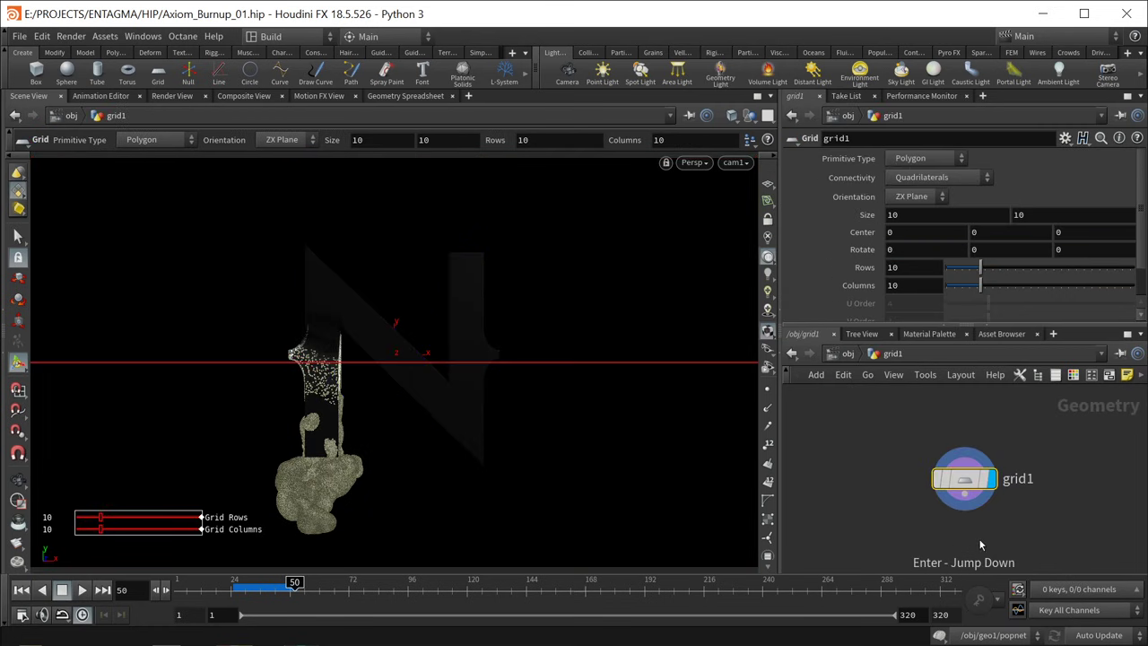
click(915, 195)
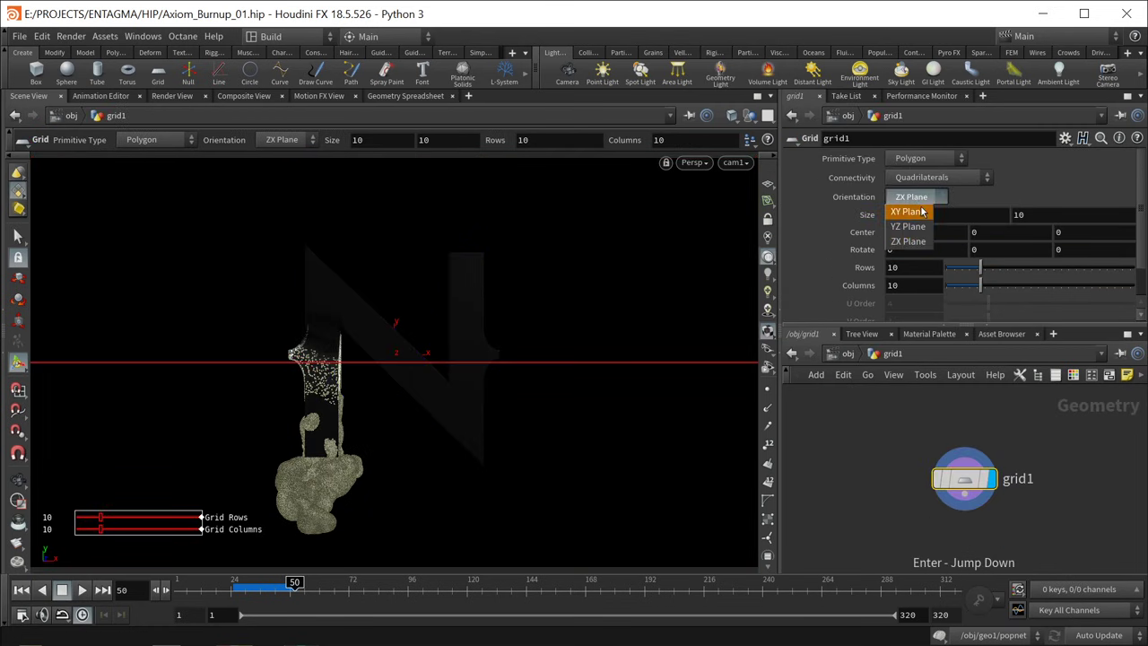
click(910, 211)
click(892, 432)
key(u)
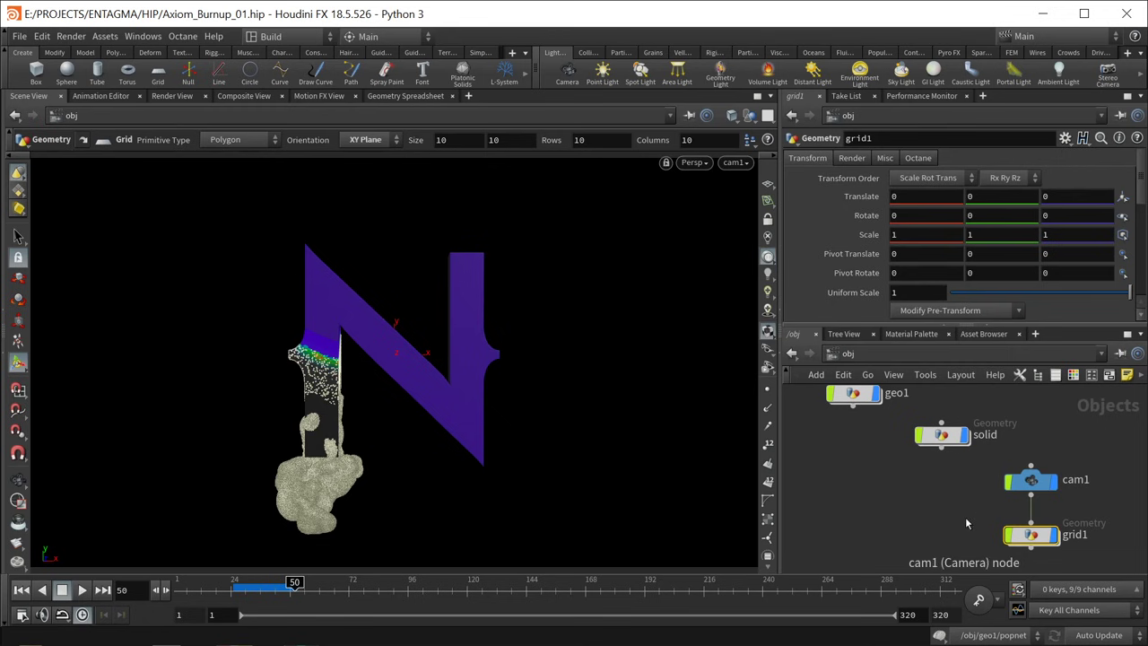
Step: Push grid1 back behind the letter by setting its Z translation to -16.2
click(1069, 195)
text(-4.2)
key(Return)
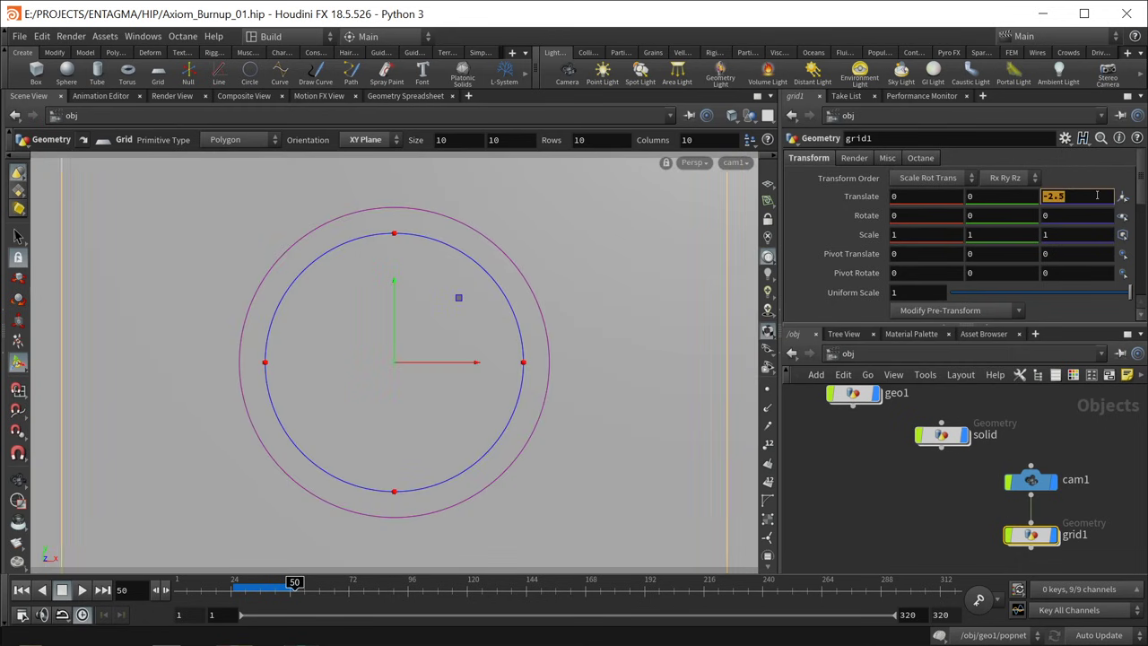
text(-8.6)
key(Return)
text(-12.7)
key(Return)
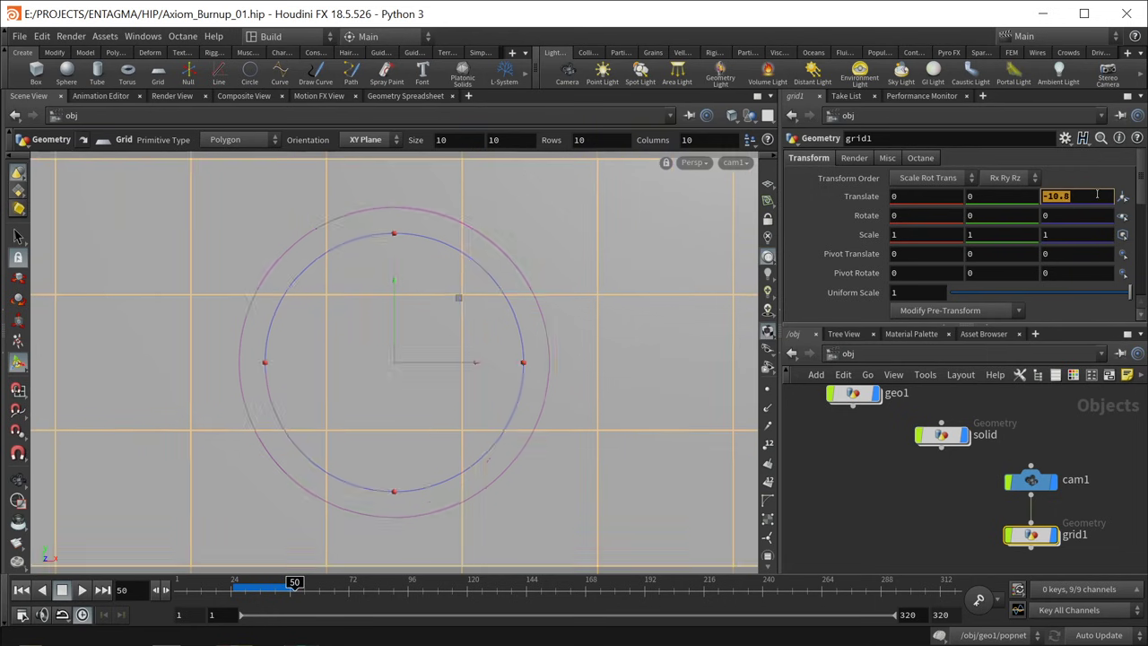
text(-15.6)
key(Return)
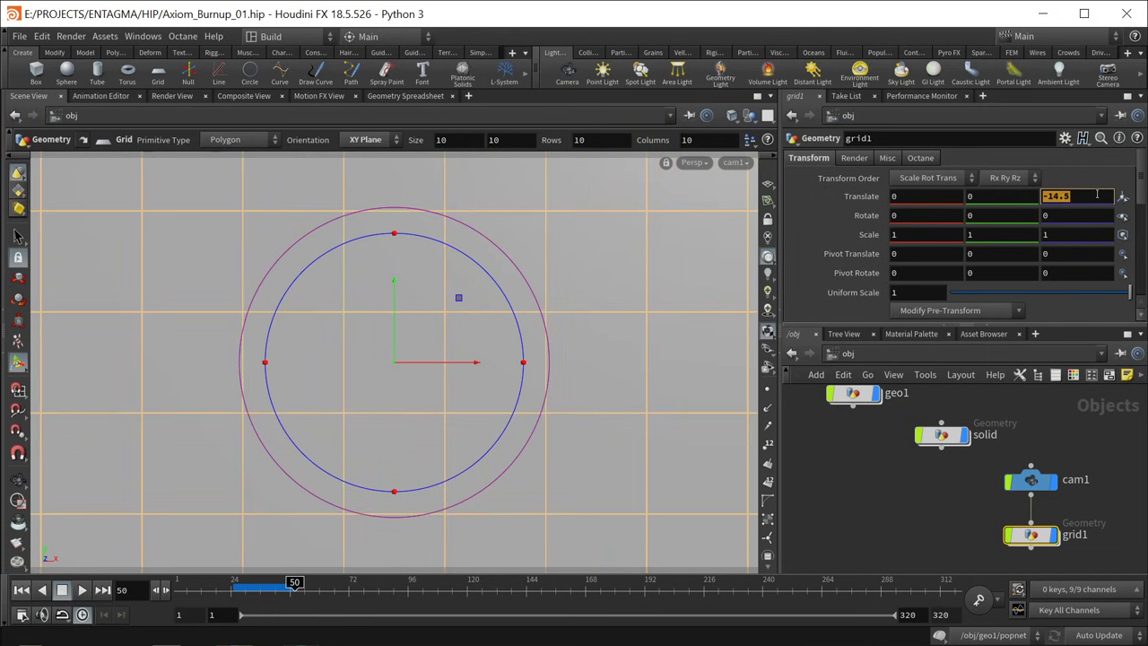
text(-16)
key(Return)
text(-16.2)
key(Return)
Step: Lower cam1 slightly by setting its Y translation to -0.1
click(1030, 481)
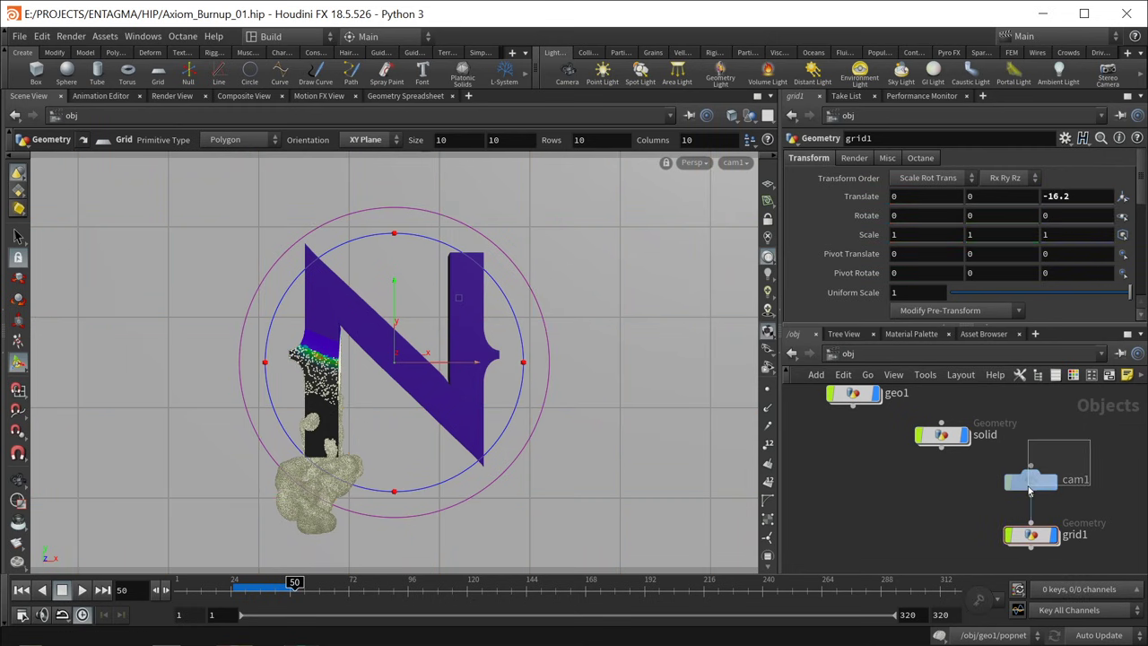
click(810, 157)
click(1000, 197)
text(-0.1)
key(Return)
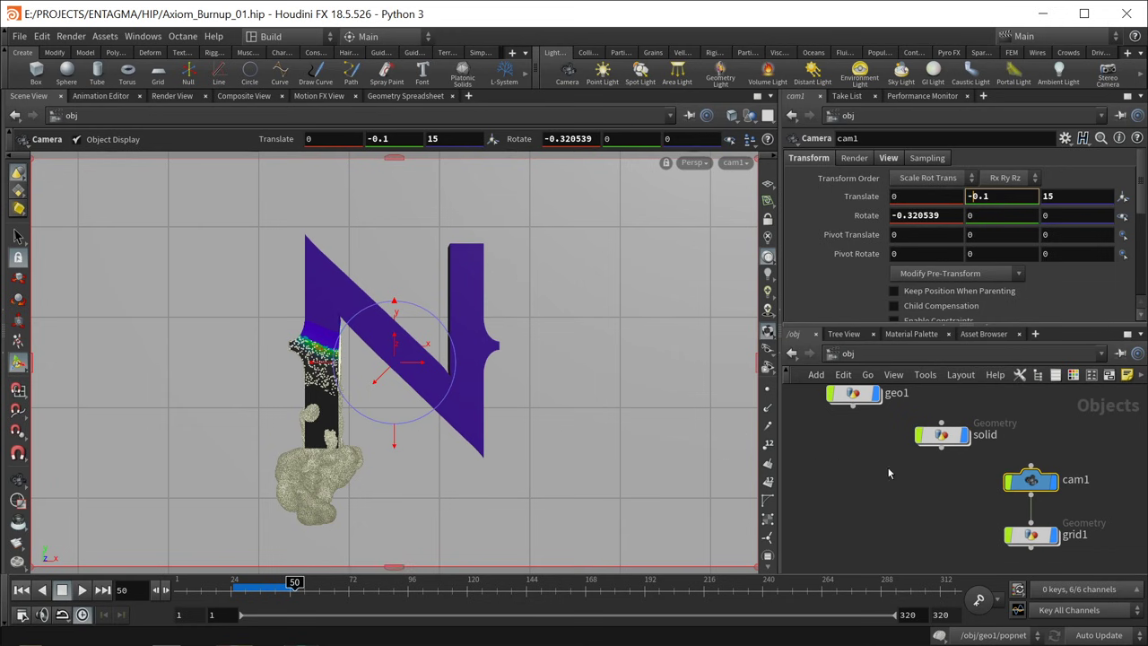
Step: Resize grid1 with an X scale of 1.7 and a uniform scale of 0.7, and save the scene
click(1031, 535)
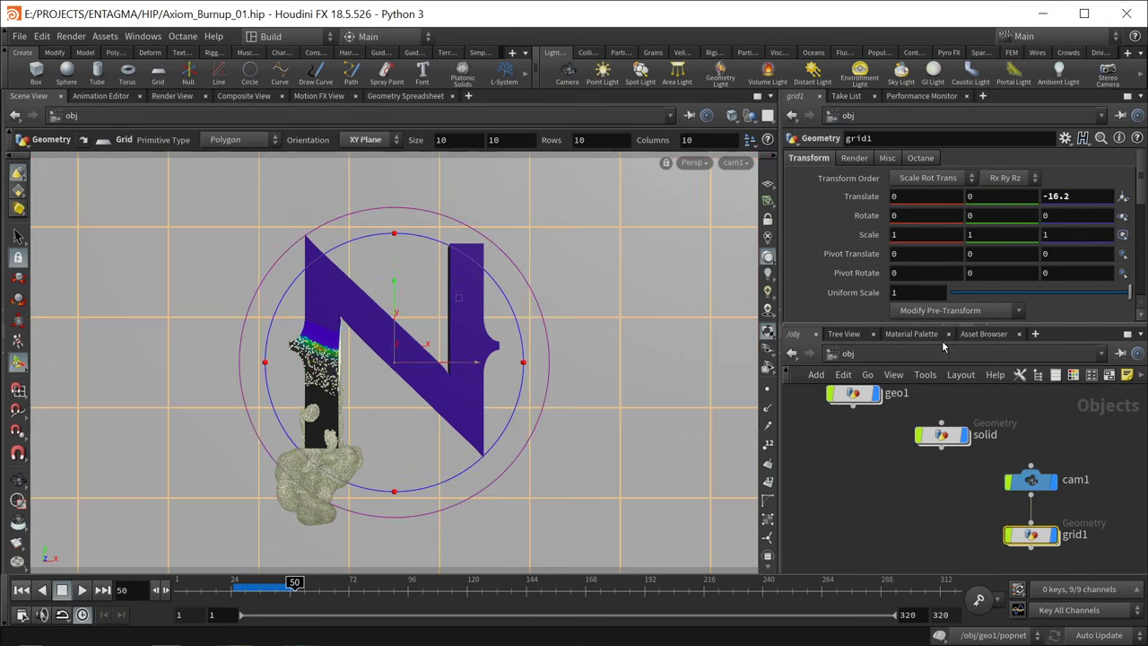
click(919, 235)
click(907, 292)
text(0.5)
key(BackSpace)
text(7)
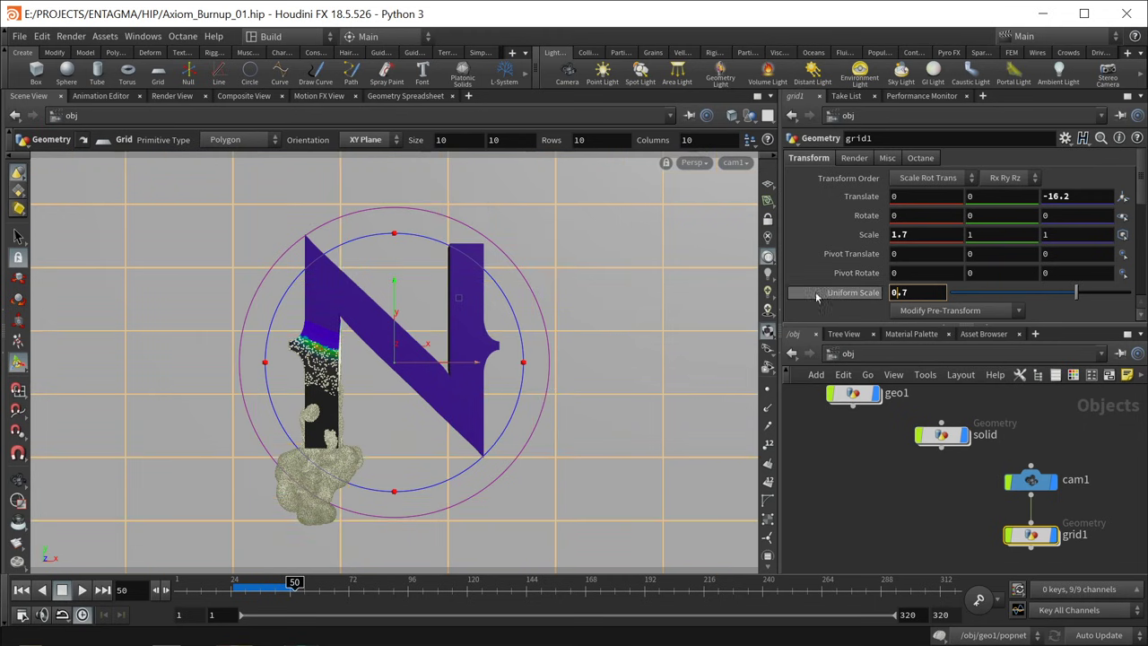
click(903, 524)
key(ctrl+s)
Step: Replace the Tree View, Material Palette and Asset Browser tabs with three additional network editor tabs and save the scene
click(898, 333)
click(897, 333)
click(898, 333)
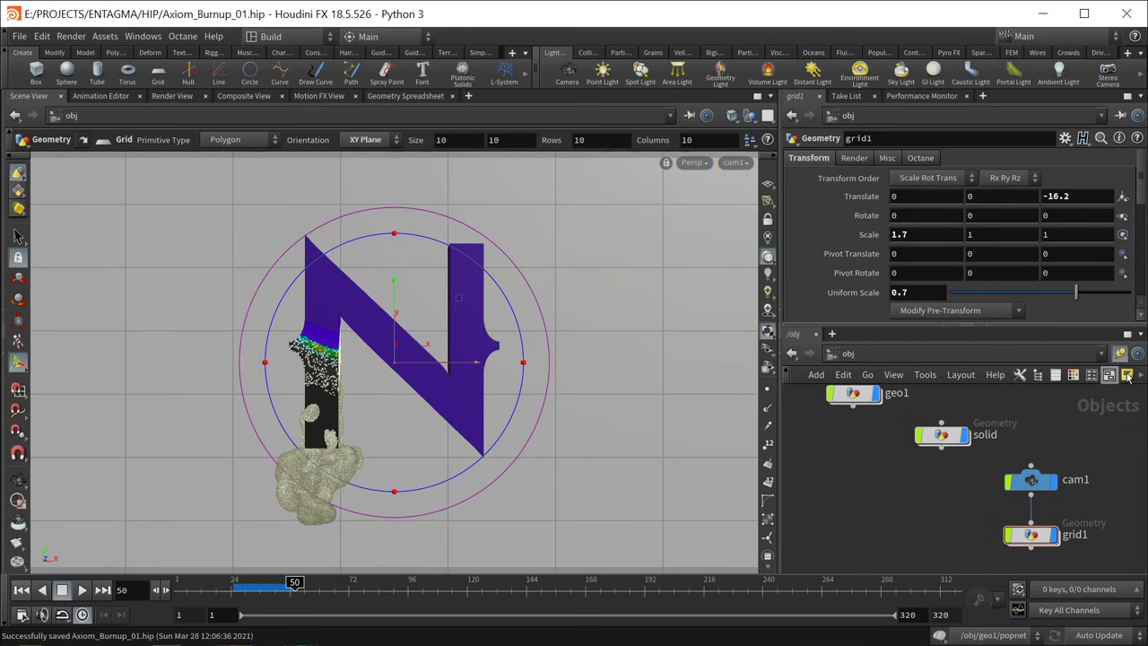
key(ctrl+t)
key(ctrl+t)
key(ctrl+t)
key(ctrl+s)
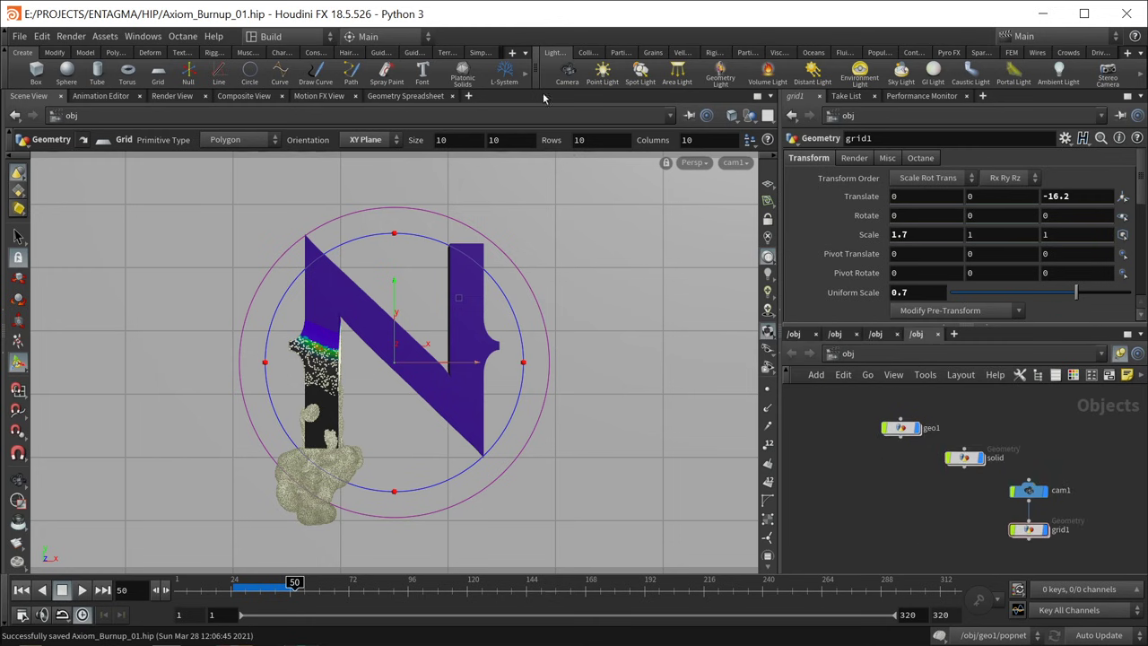
Step: Add the Octane shelf to the tool shelves
click(512, 52)
mouse_move(538, 107)
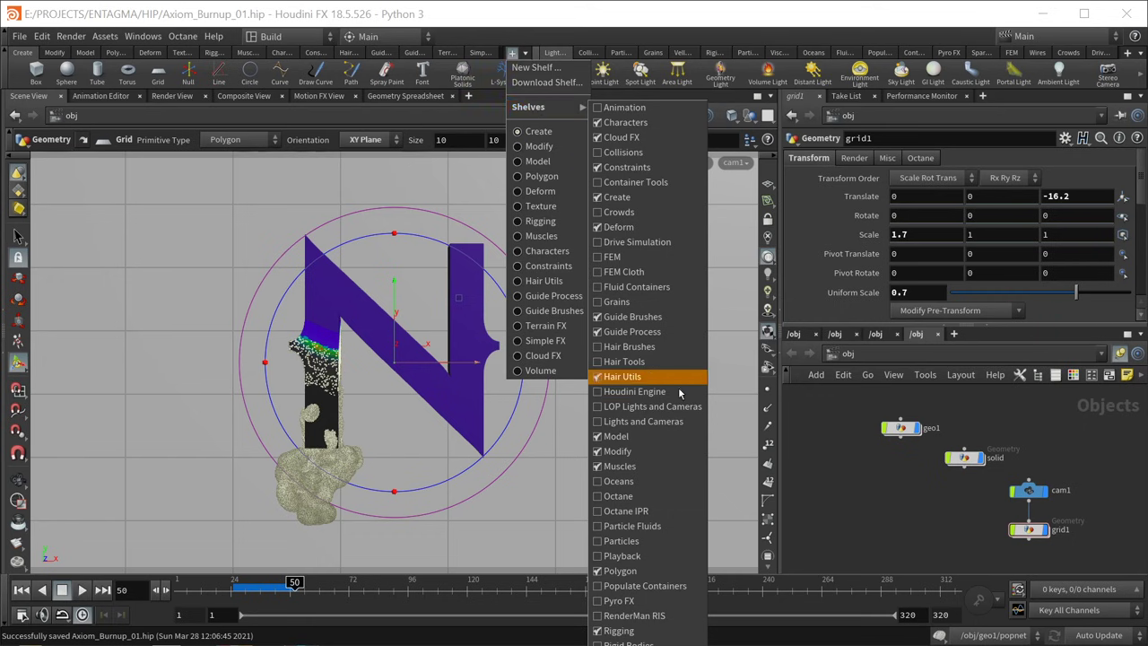
click(612, 496)
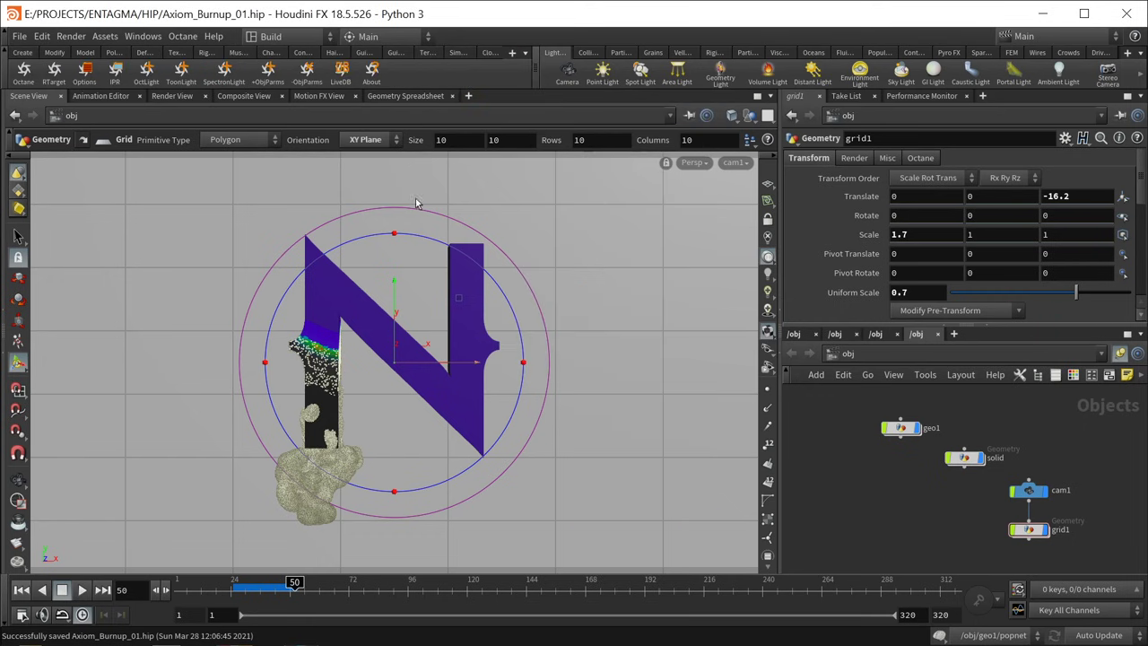
Step: Create the Octane ROP with its render target and point the extra network editors at out, shop and mat
click(25, 77)
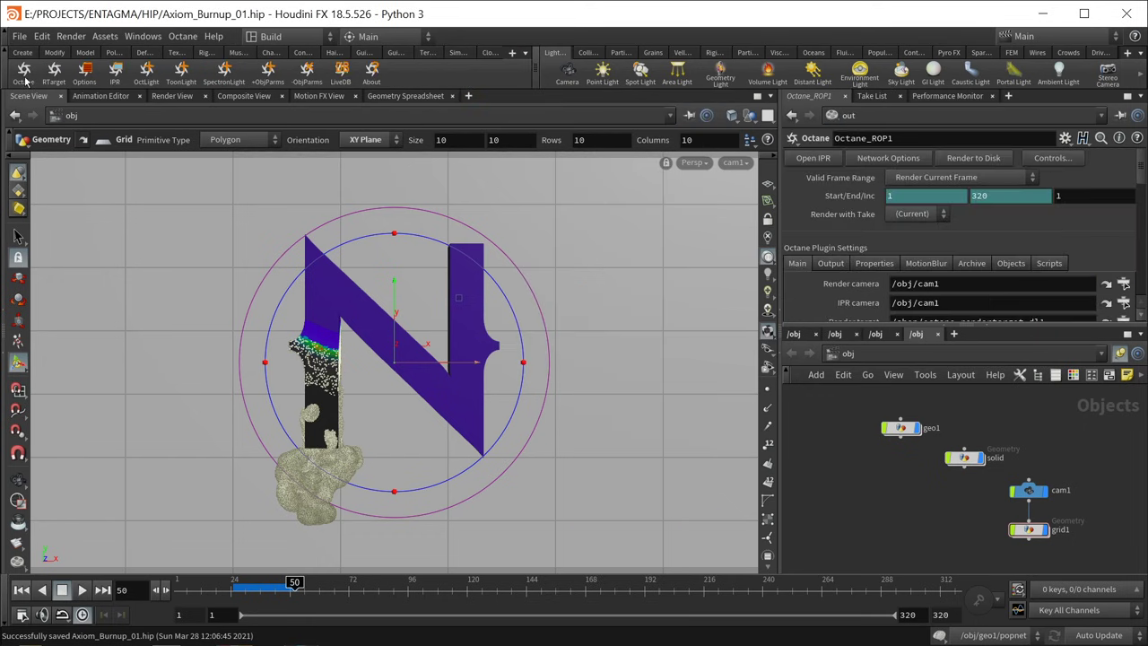
click(854, 355)
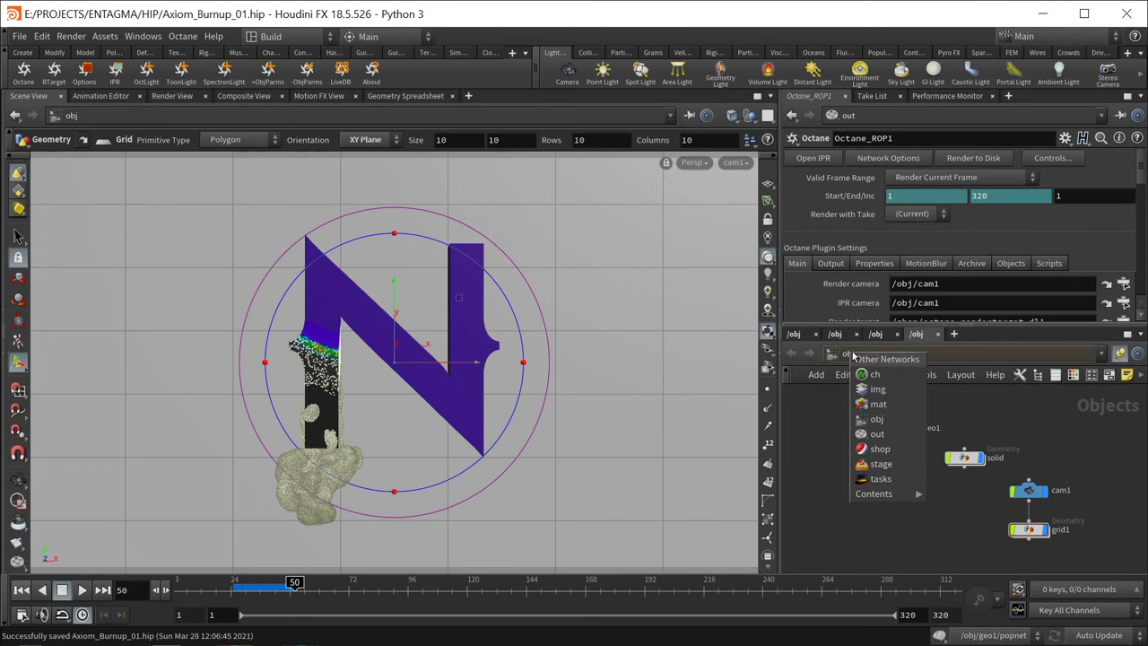
click(879, 446)
click(868, 362)
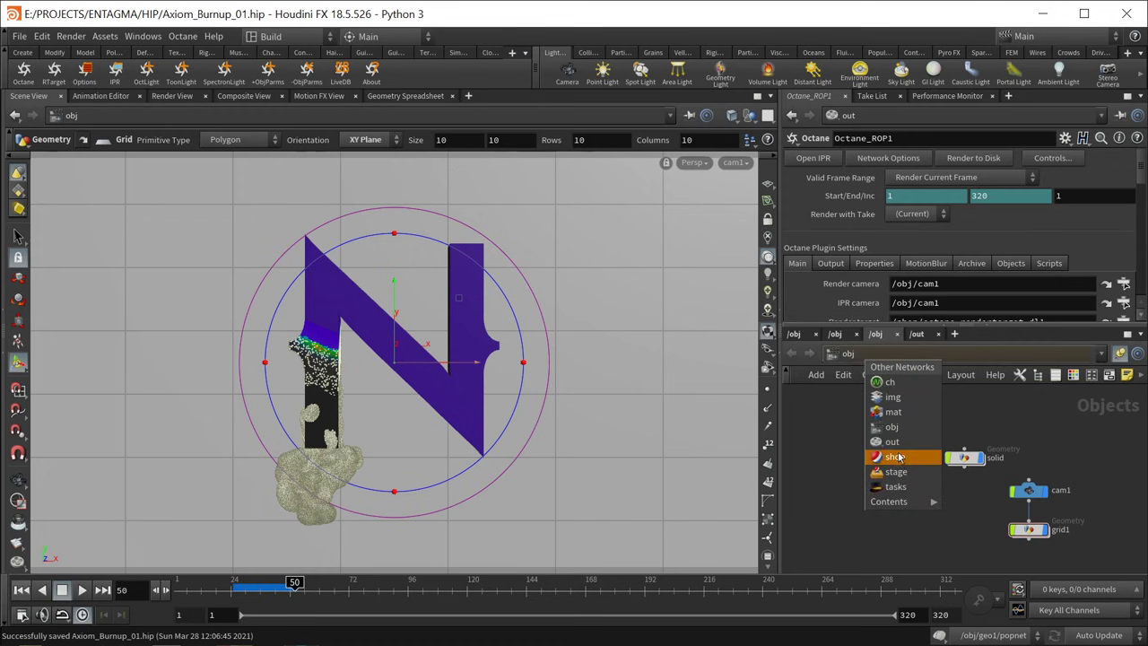
click(893, 456)
click(850, 357)
click(874, 441)
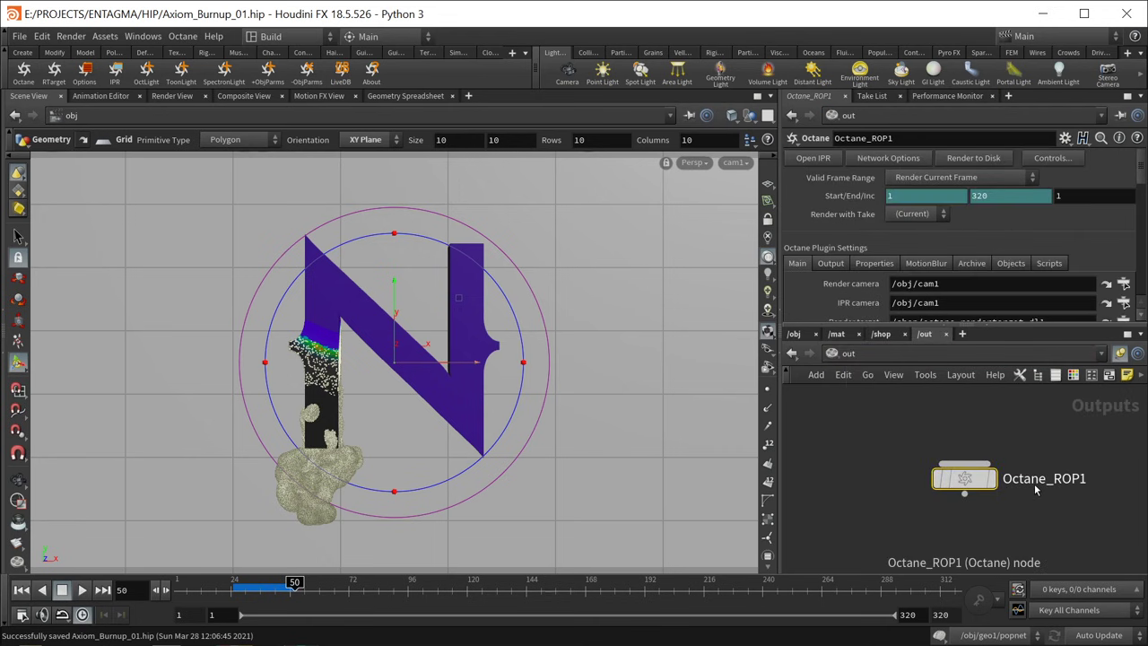
Step: Set the Octane render target's kernel to Path Tracing, bring up its daylight environment settings and save the scene
click(883, 333)
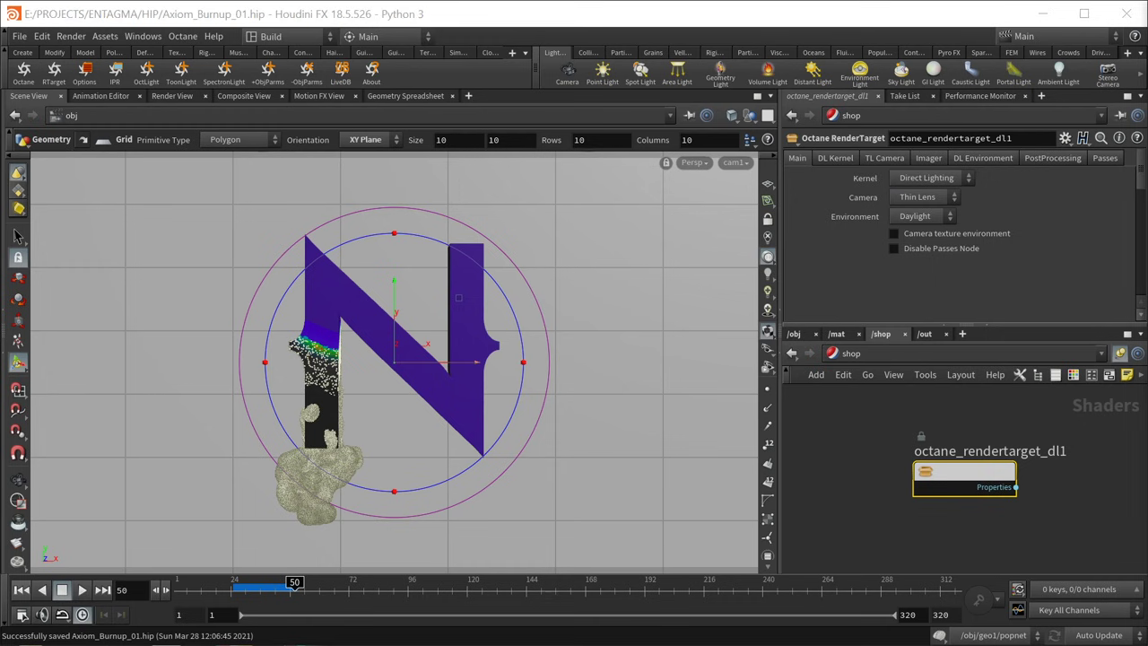
click(934, 183)
click(929, 206)
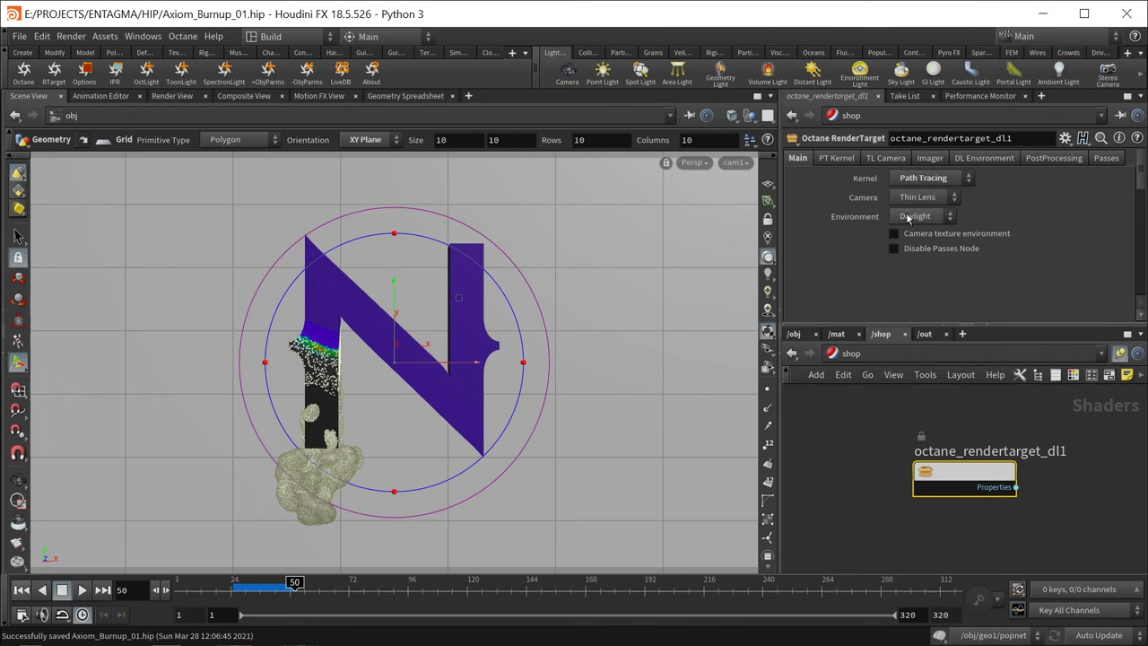
click(972, 160)
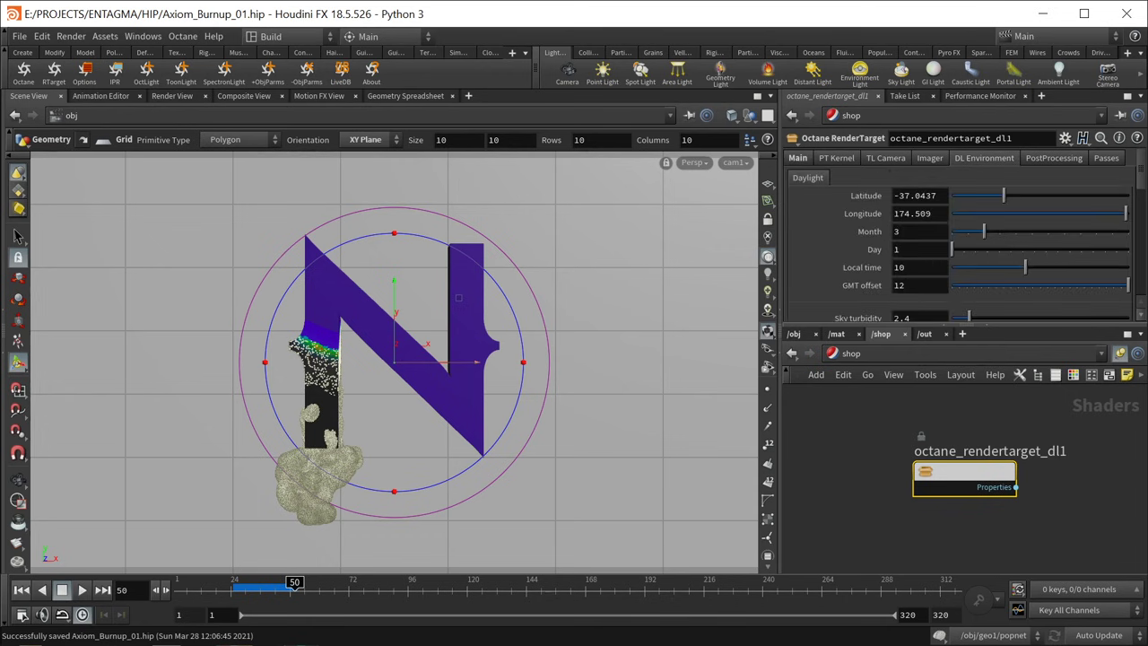
drag(991, 325, 947, 413)
click(861, 499)
key(ctrl+s)
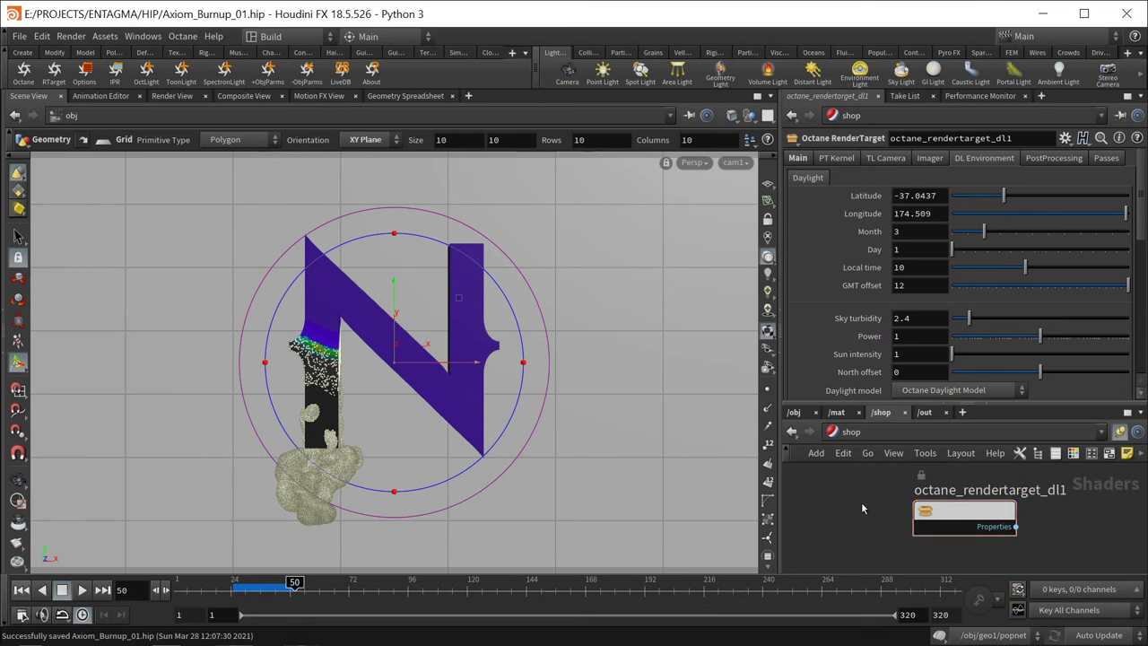
Step: Open the Octane IPR and shrink its window so the viewport and parameters stay accessible
click(114, 72)
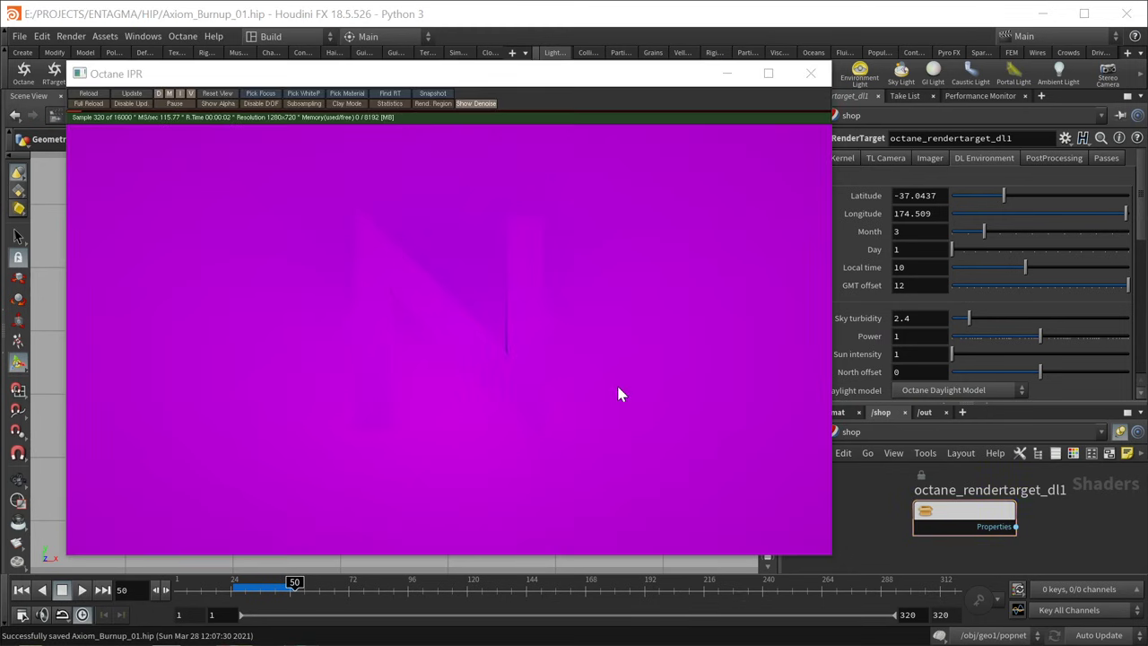
drag(622, 83, 578, 85)
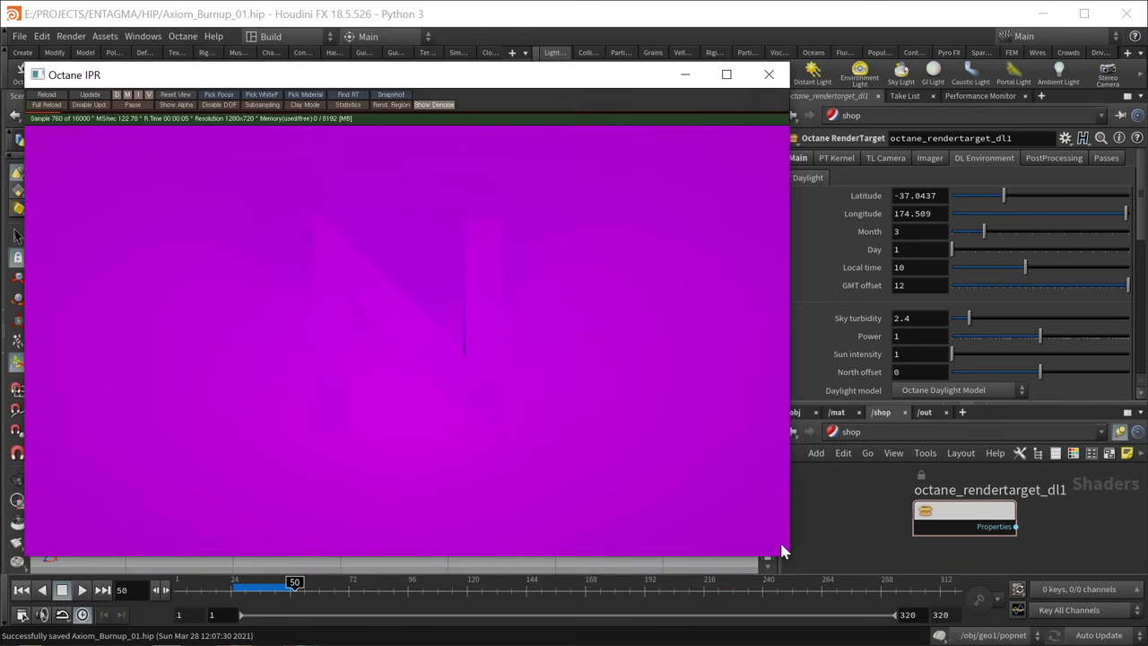
drag(787, 557, 445, 340)
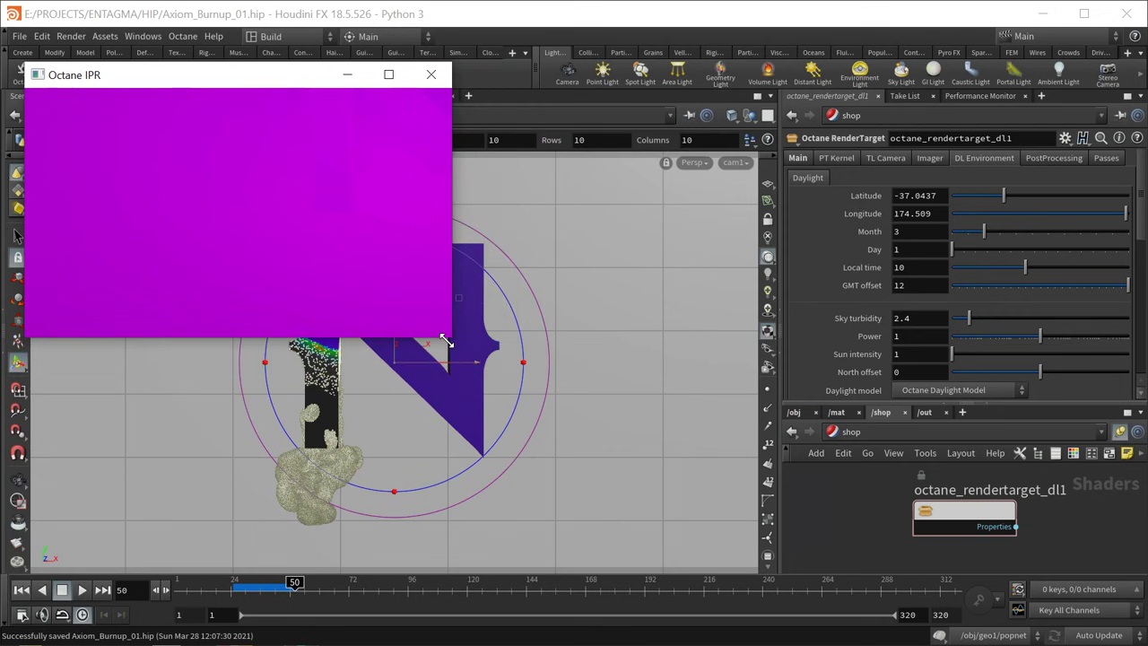
Step: Add an Octane Material Builder in the mat network and name it particles
click(838, 411)
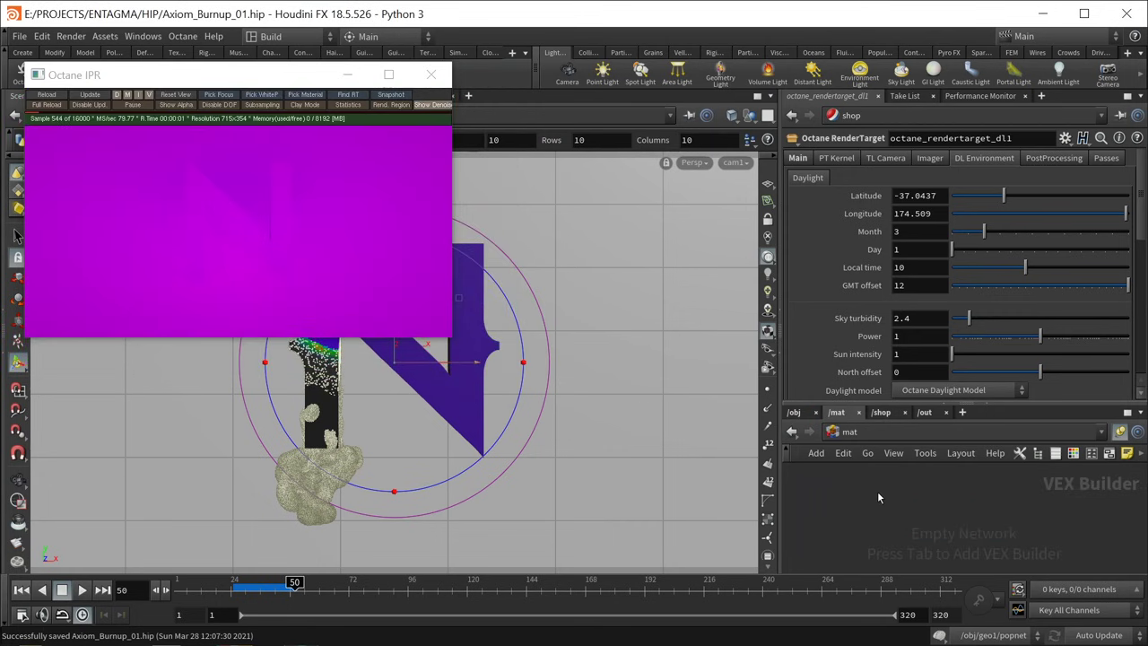
key(Tab)
text(octa)
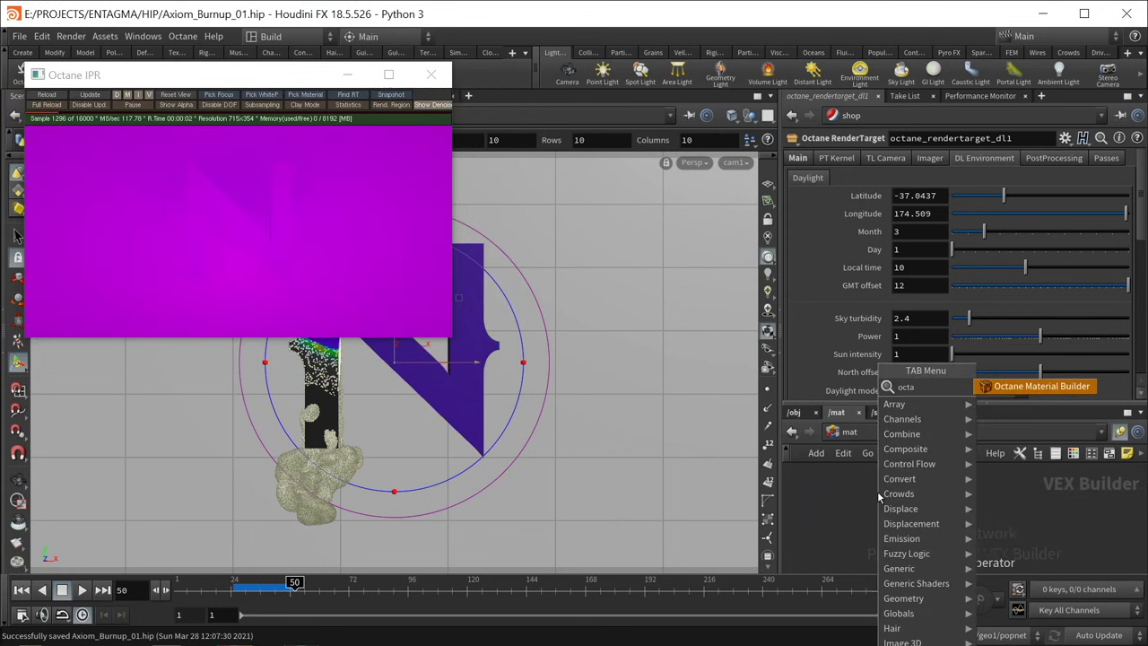
key(Return)
click(886, 492)
double_click(890, 484)
text(particles)
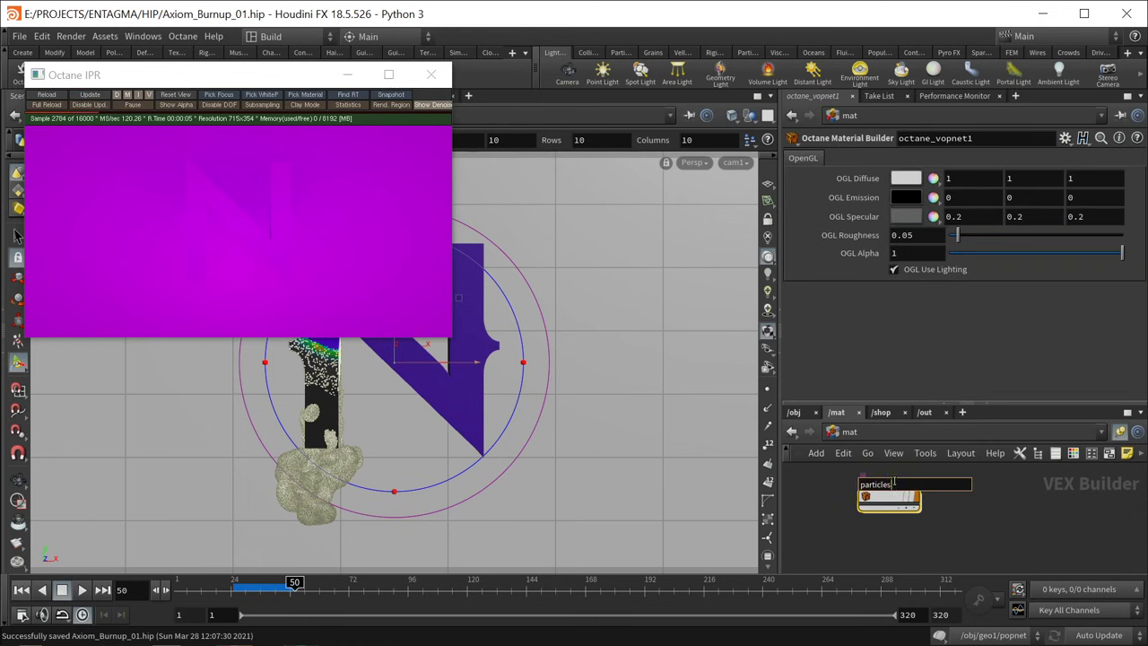
key(Return)
Step: Duplicate the particles material builder twice, naming the copies solid and BG
key(ctrl+c)
key(ctrl+v)
text(solid)
key(Return)
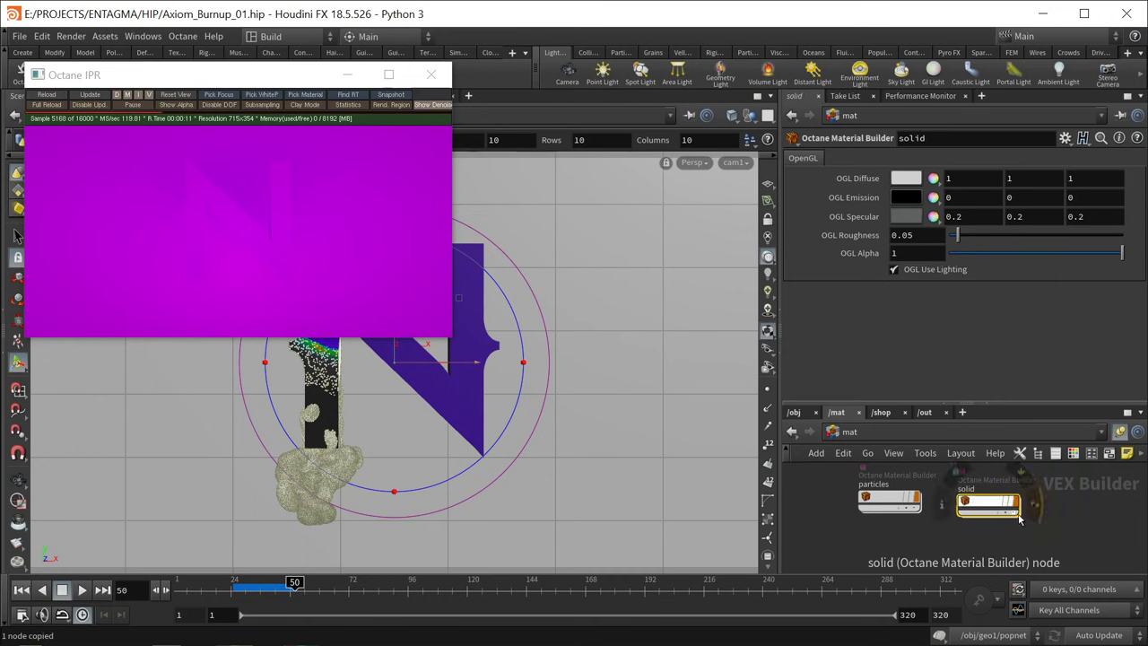
key(ctrl+c)
key(ctrl+v)
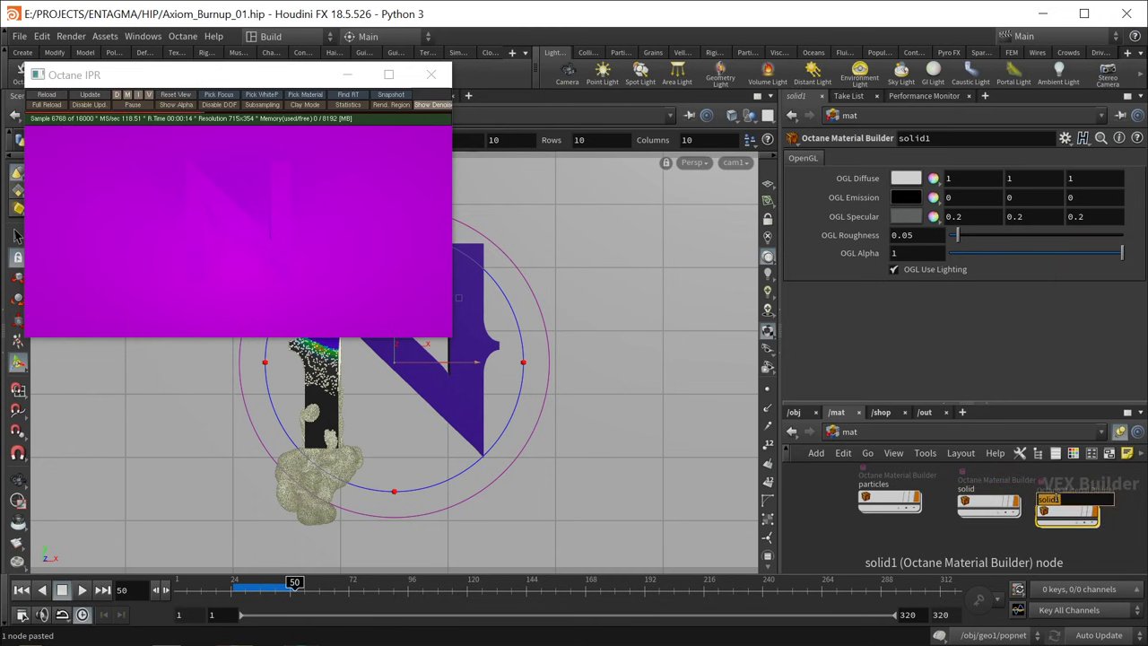
text(BG)
key(Return)
Step: Inside the BG material, add a Material Diffuse node and connect it to the output's material input
key(Return)
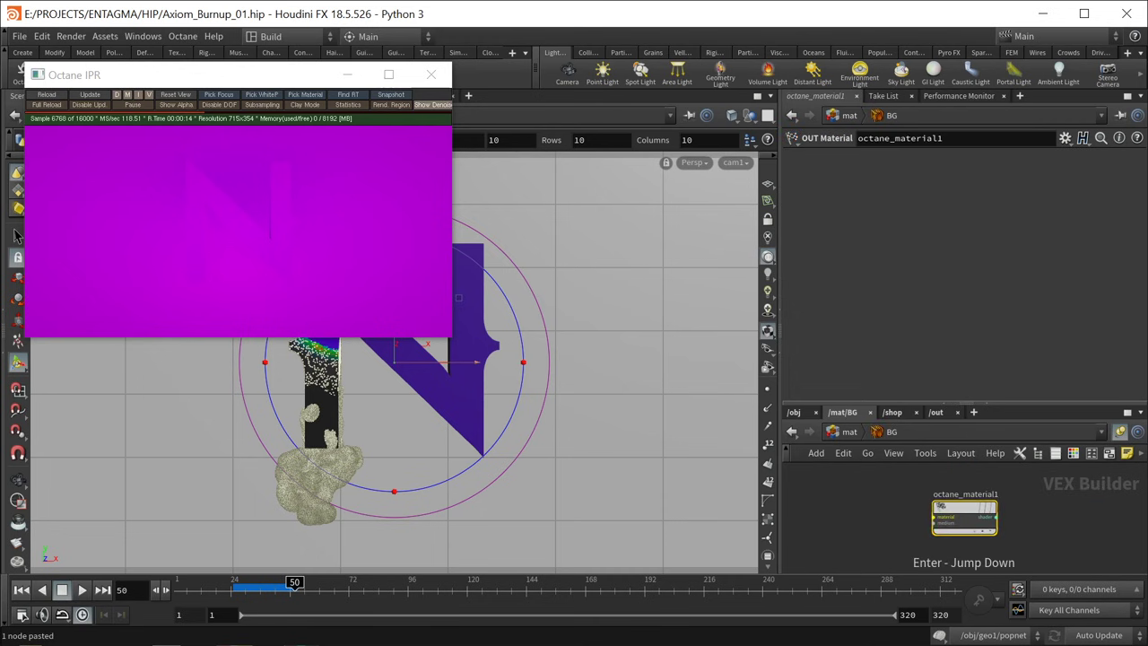
key(Tab)
text(dif)
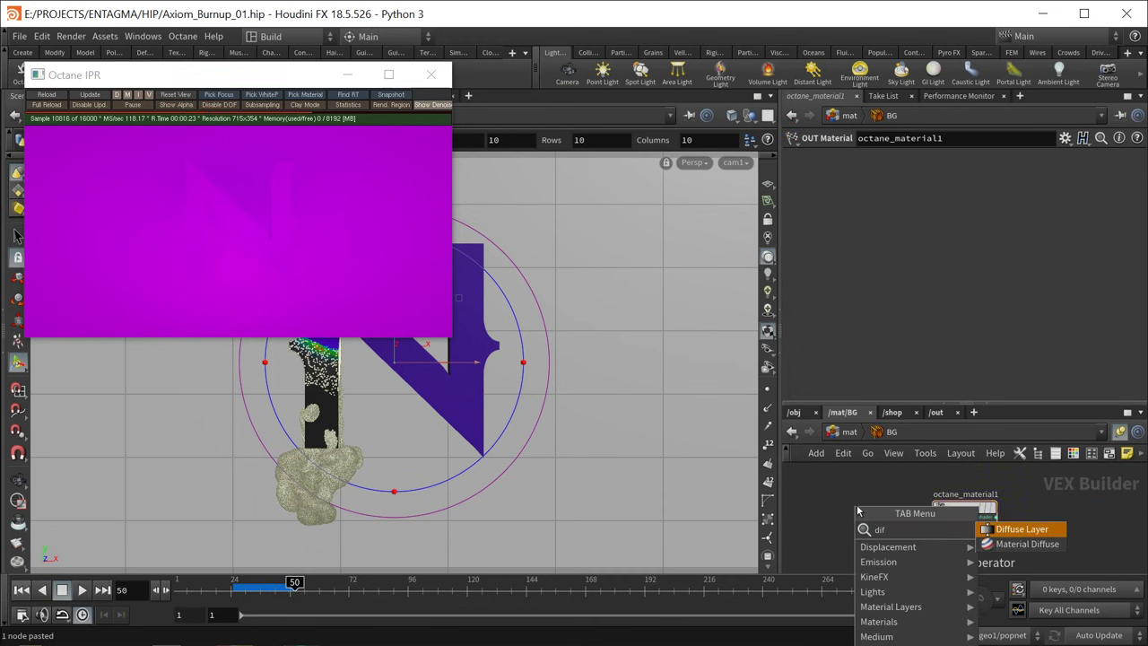
key(Down)
key(Return)
click(858, 510)
click(888, 518)
click(932, 518)
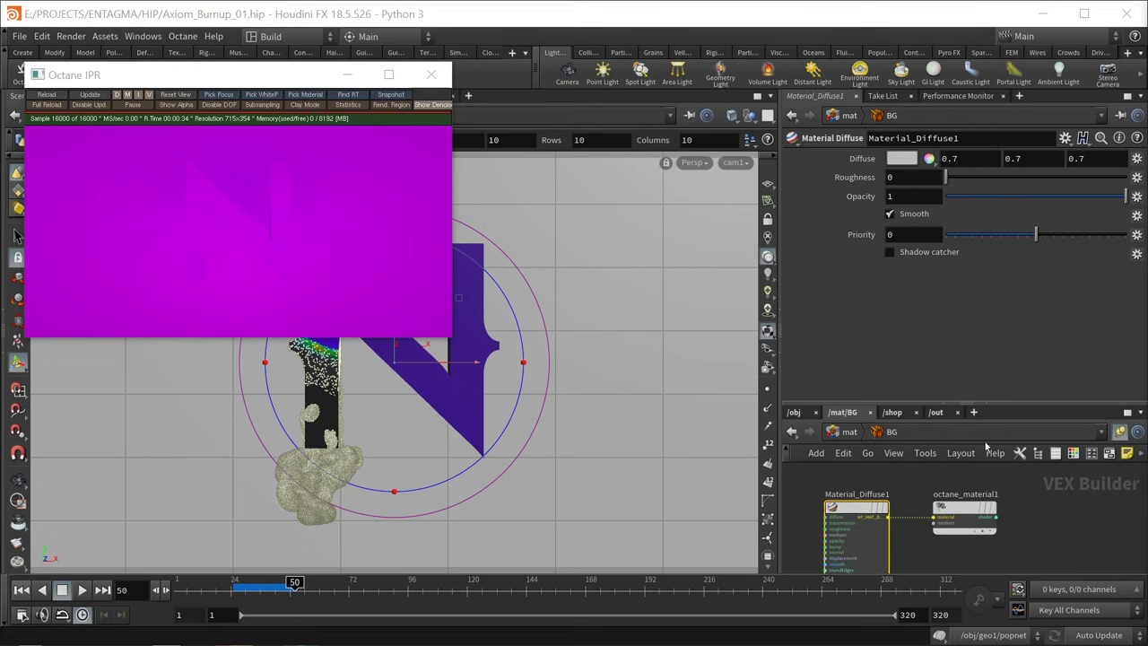
Step: Darken BG's diffuse color to a value of 0.15 and assign the BG material to the backdrop grid
click(901, 158)
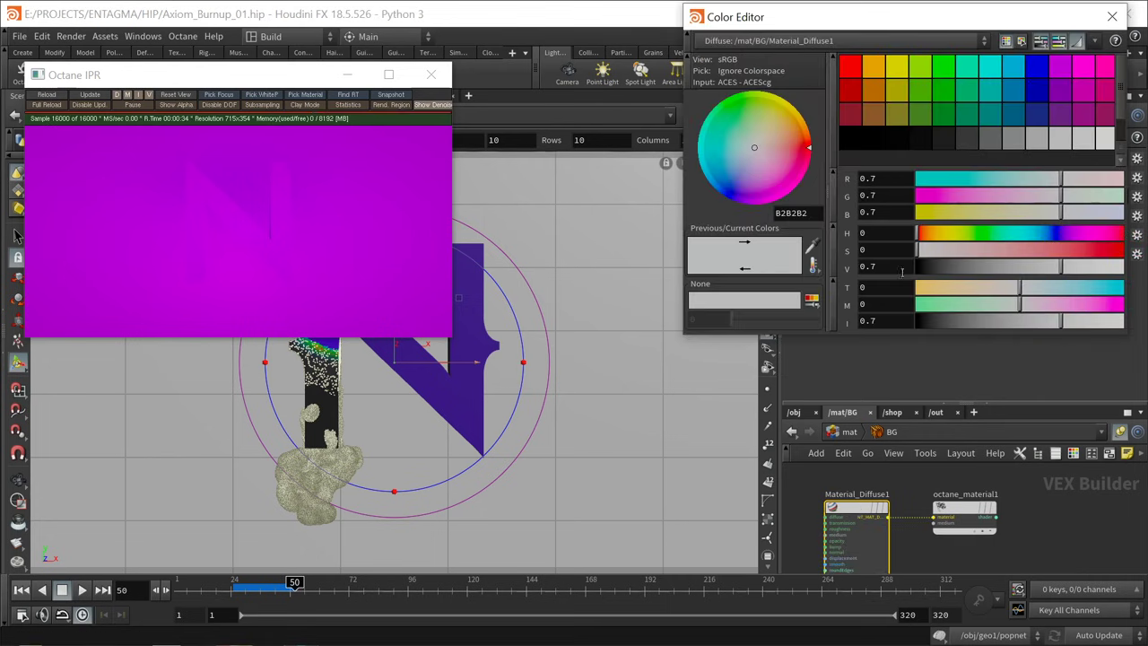
click(894, 264)
text(0.15)
key(Return)
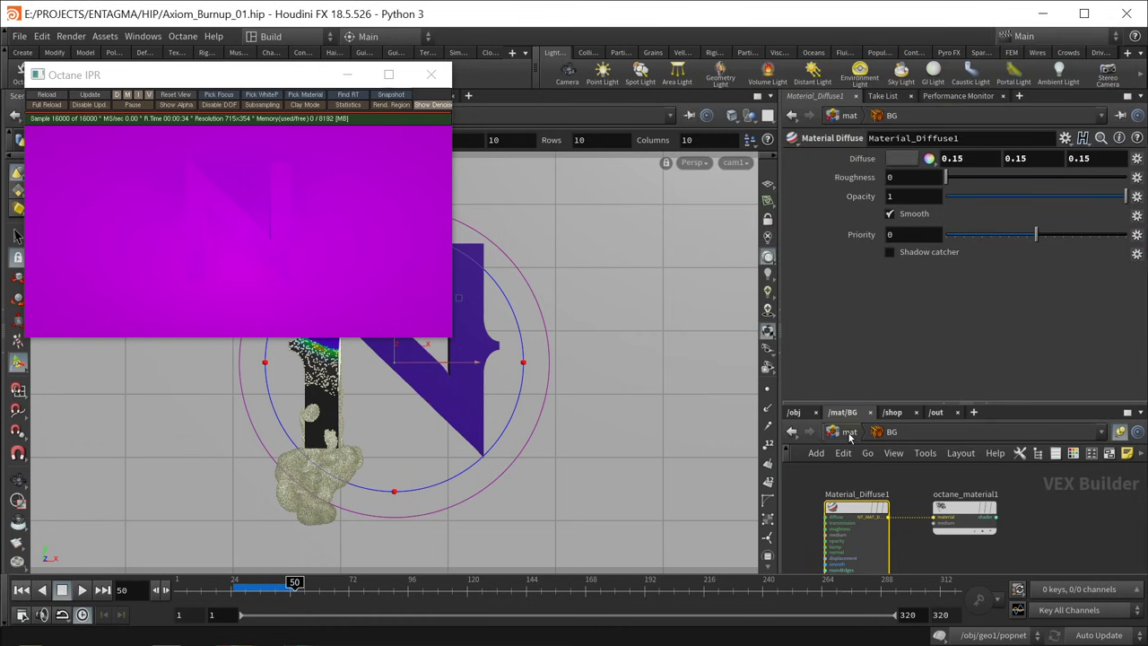
key(u)
drag(1054, 502, 643, 393)
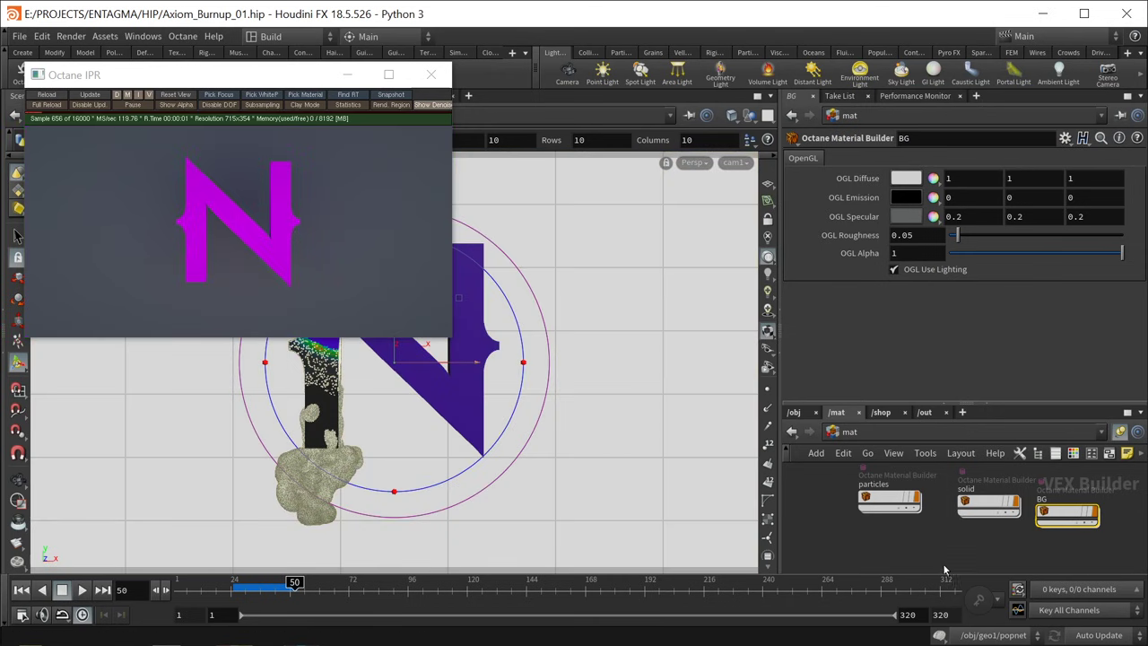
Step: Inside the solid material, connect a new Material Diffuse to the output and set its diffuse color to 0.6667 grey
mouse_move(977, 510)
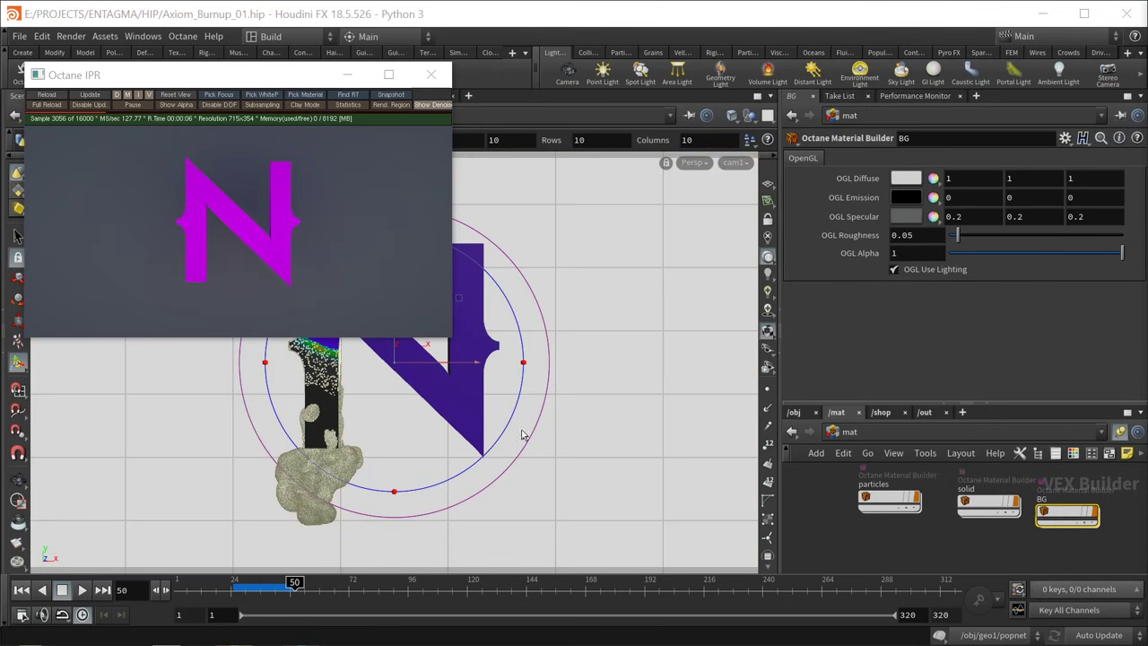
double_click(979, 508)
key(Tab)
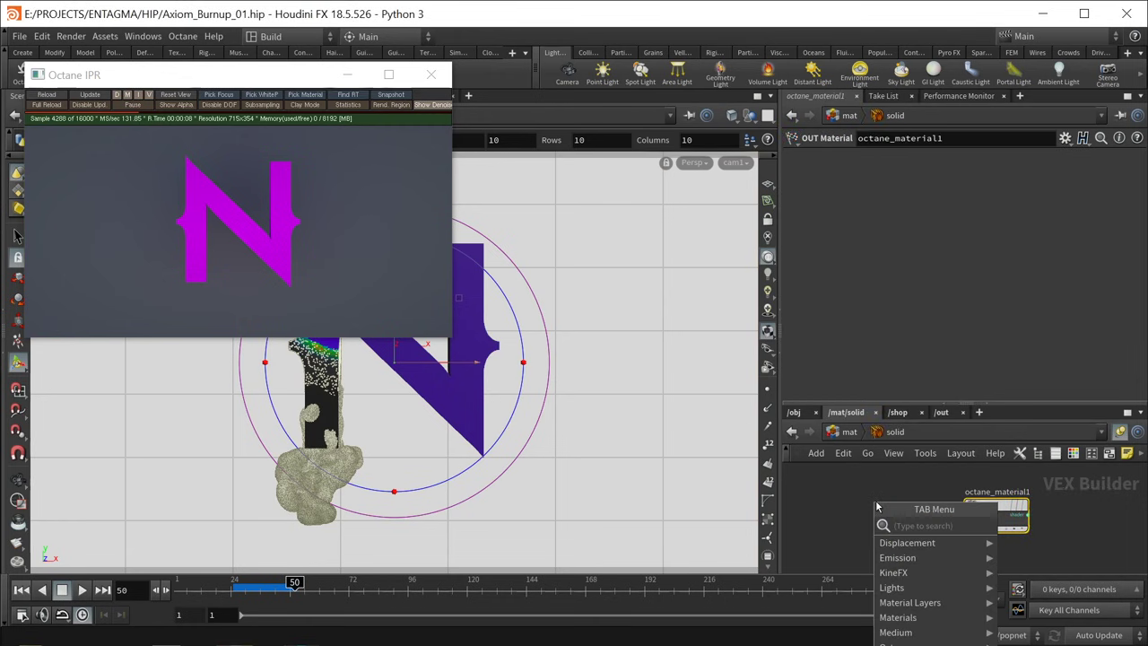
text(diffuse)
click(1031, 540)
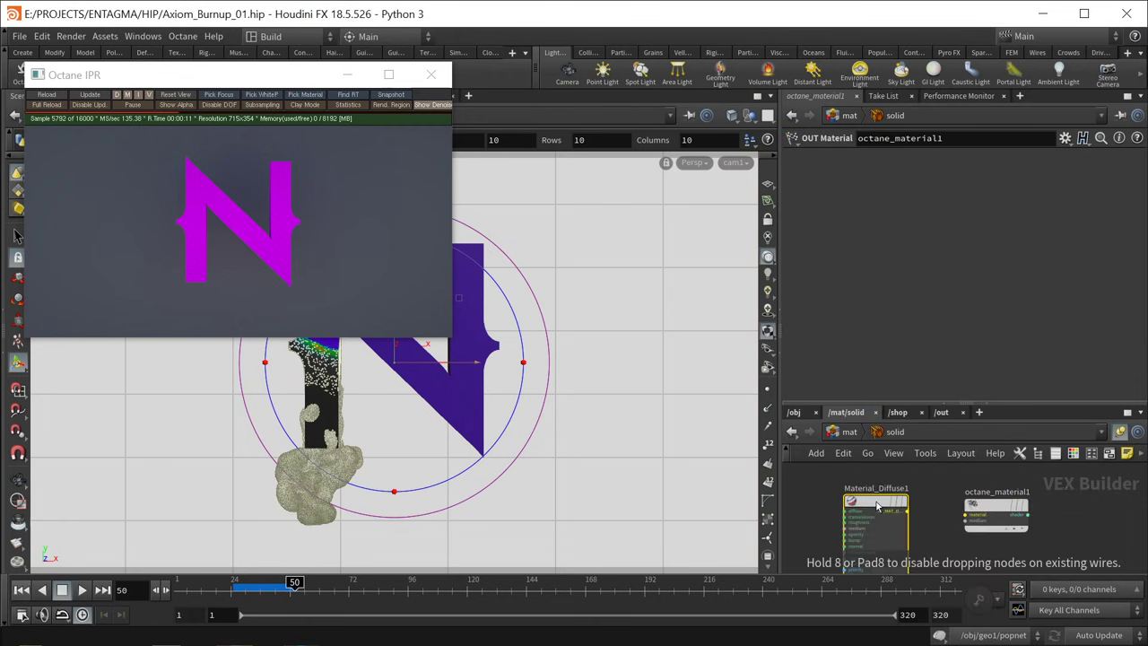
click(876, 507)
click(909, 512)
click(967, 514)
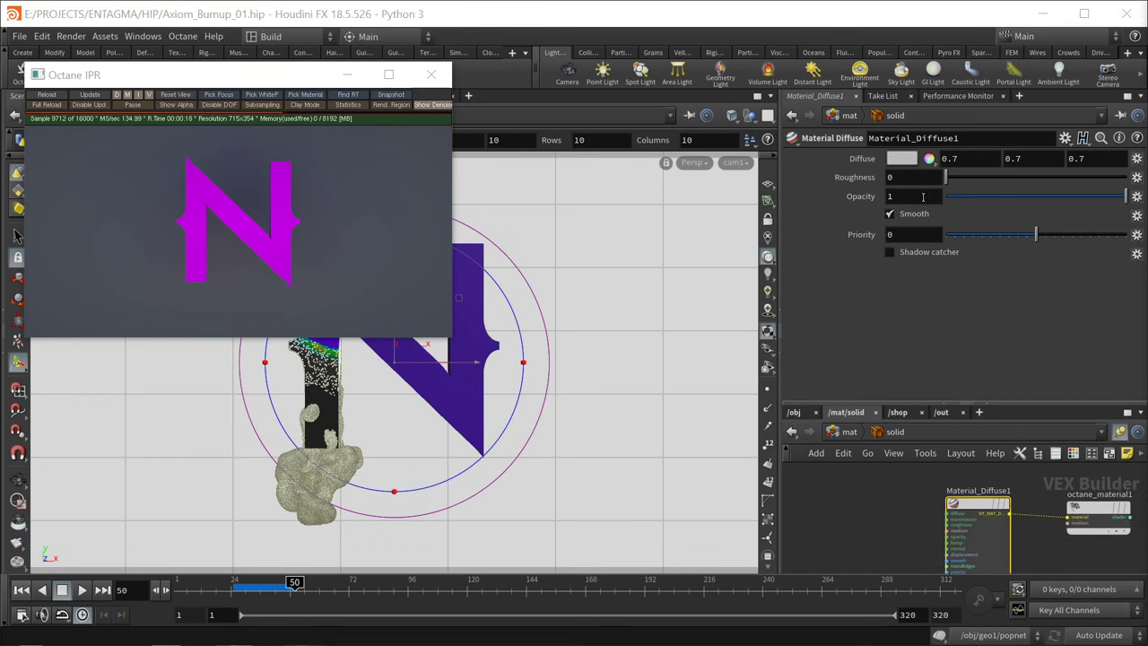
click(929, 158)
click(1060, 140)
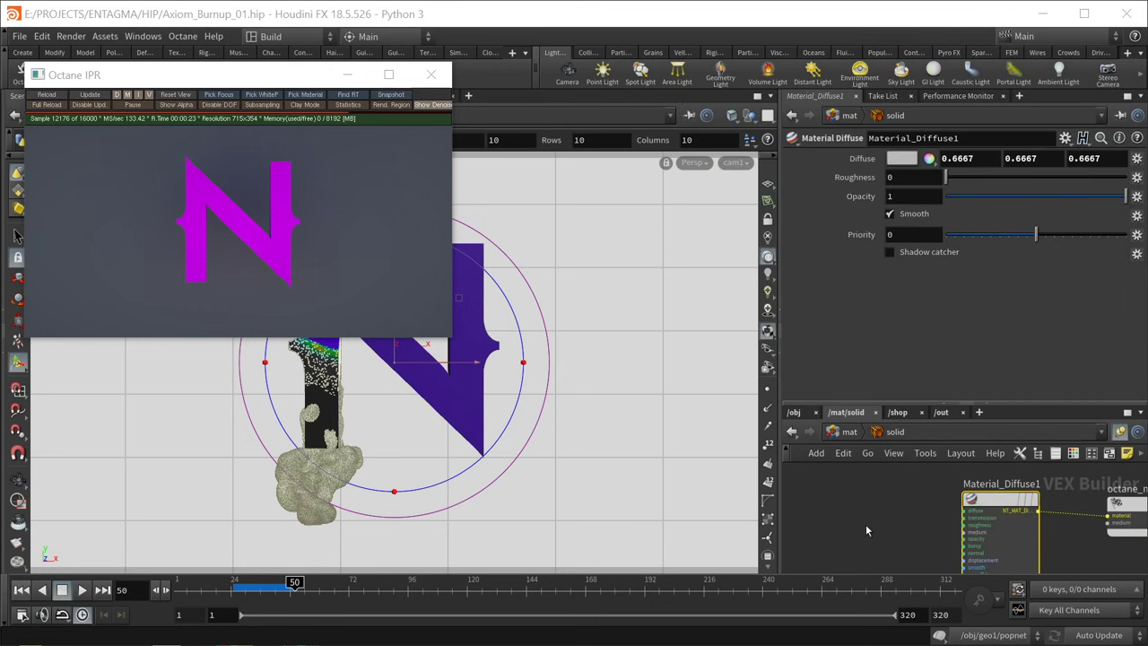
Step: Add a Color RGB node with a value of 0.9 and connect it to the solid material's transmission
key(Tab)
text(rg)
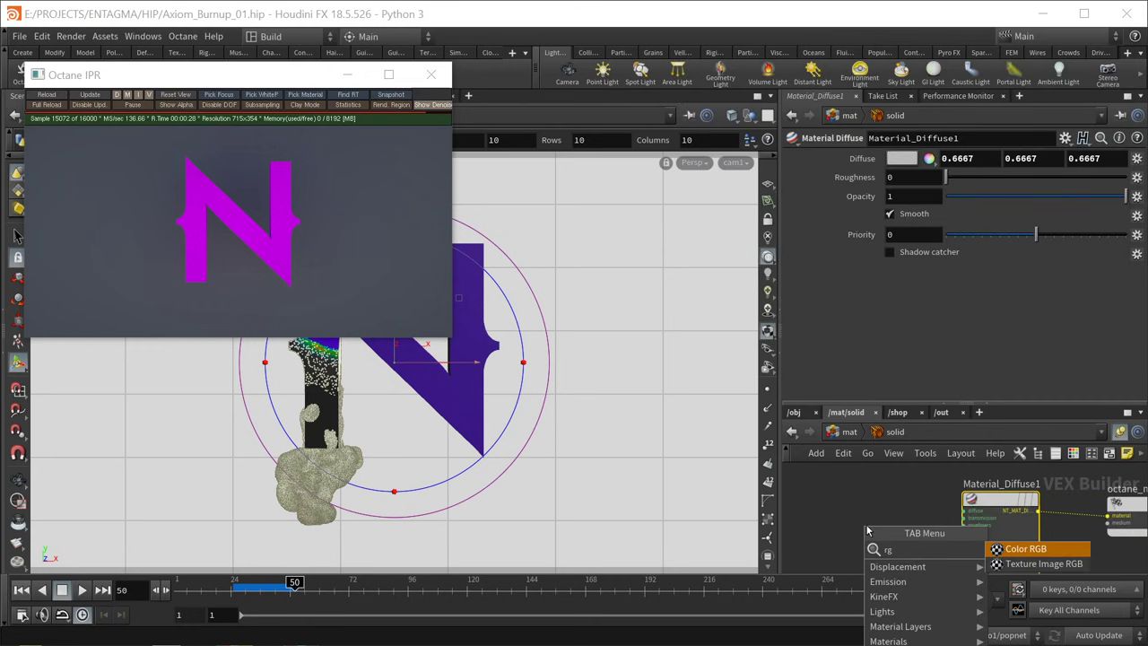
text(b)
key(Return)
click(866, 536)
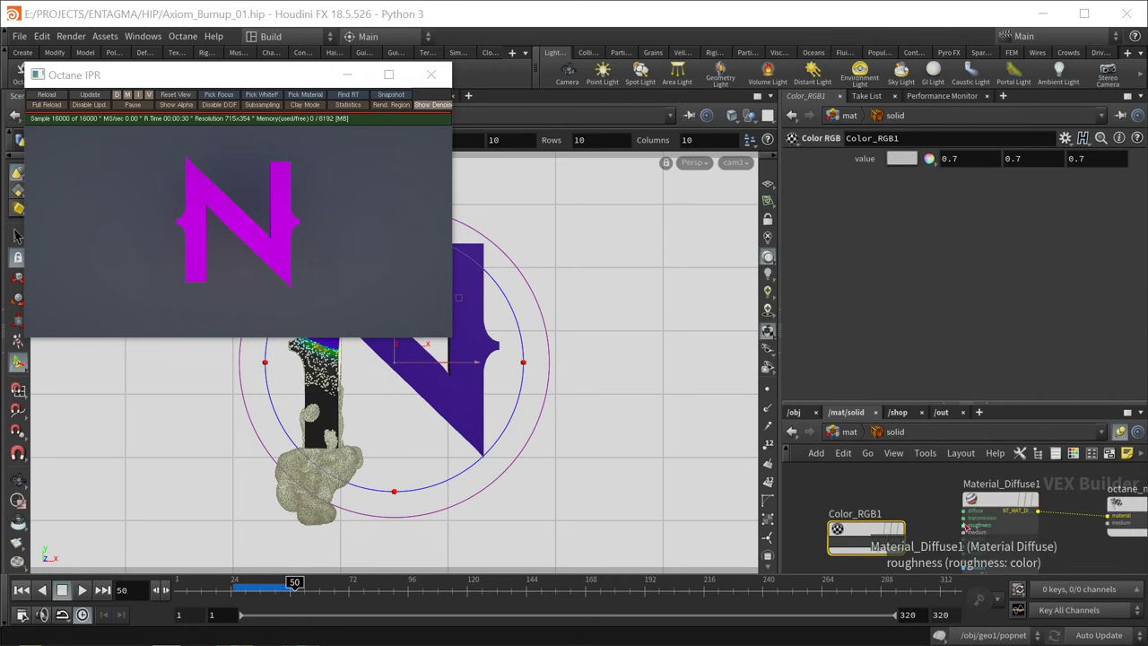
drag(946, 535, 866, 507)
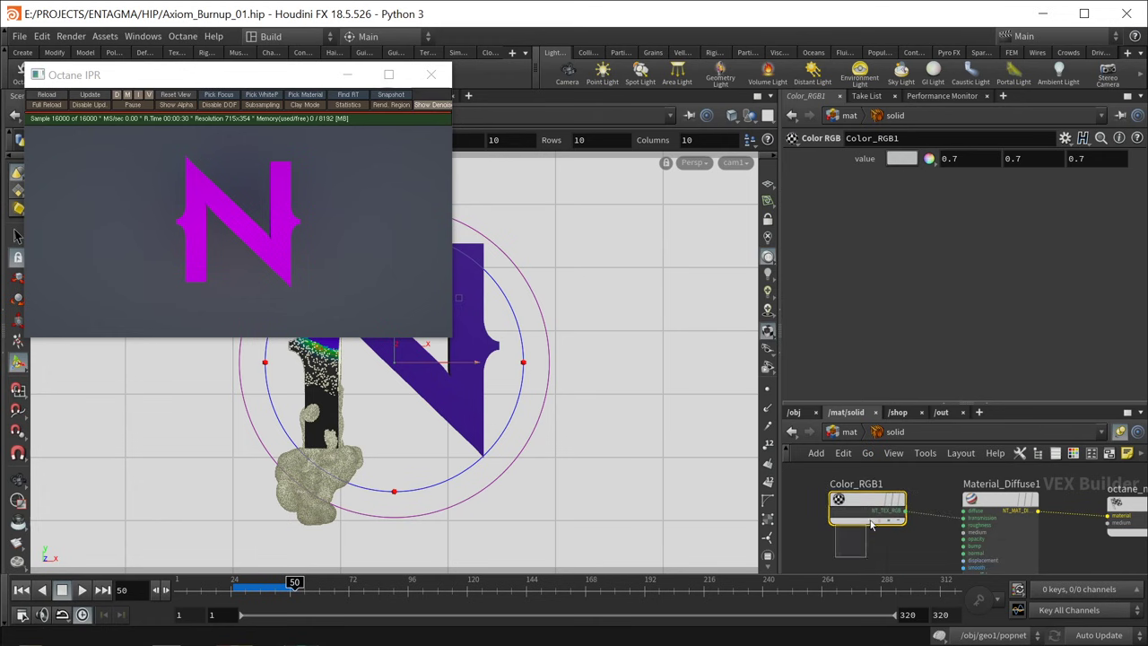
click(906, 158)
click(890, 265)
text(0.9)
key(Return)
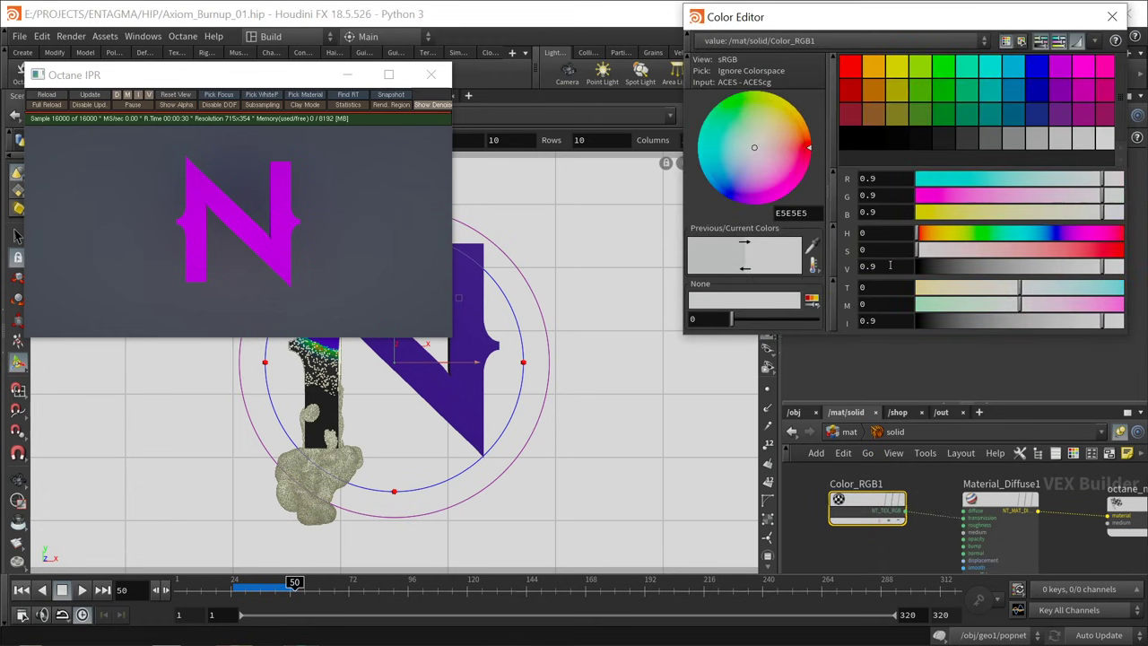
click(1112, 17)
Step: Drive the solid material's opacity with a Float Vertex Attribute named Alpha, save the scene and return to the mat network
middle_drag(852, 543, 852, 512)
click(855, 535)
key(Tab)
text(flo)
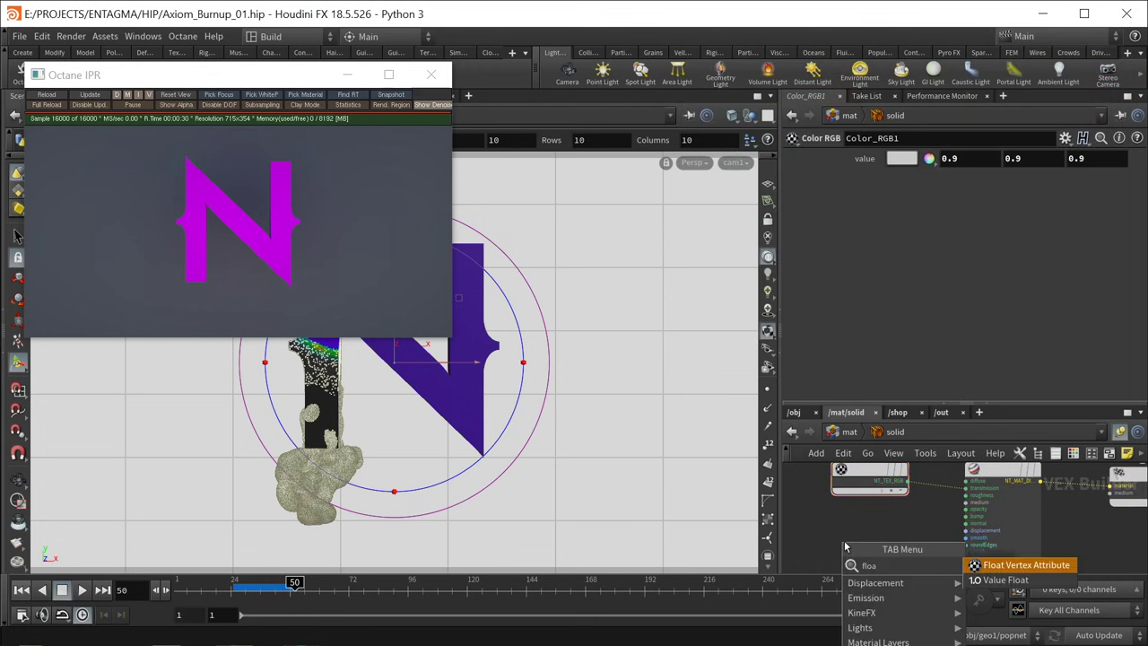
key(Return)
click(845, 544)
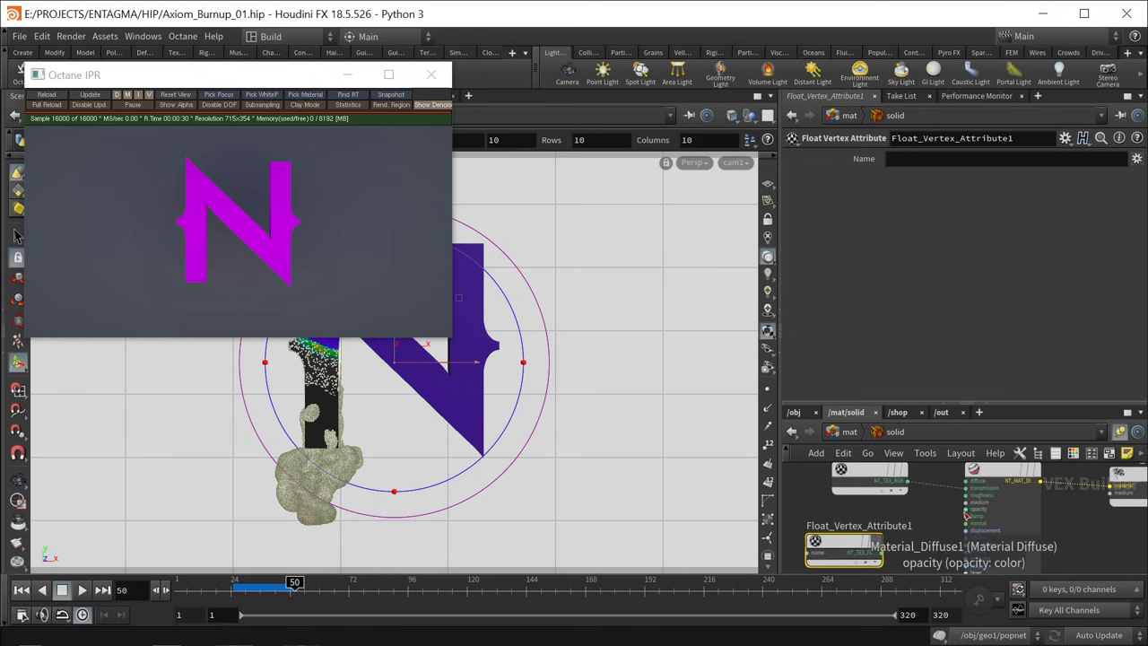
click(931, 157)
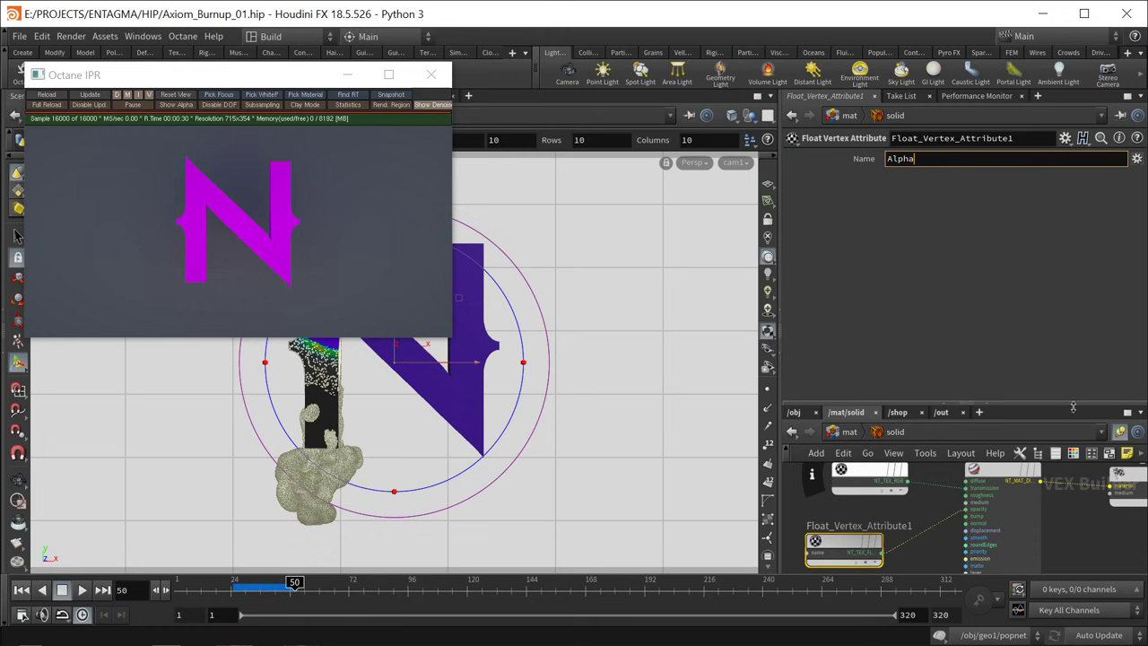
text(Alpha)
key(Return)
key(ctrl+s)
click(849, 431)
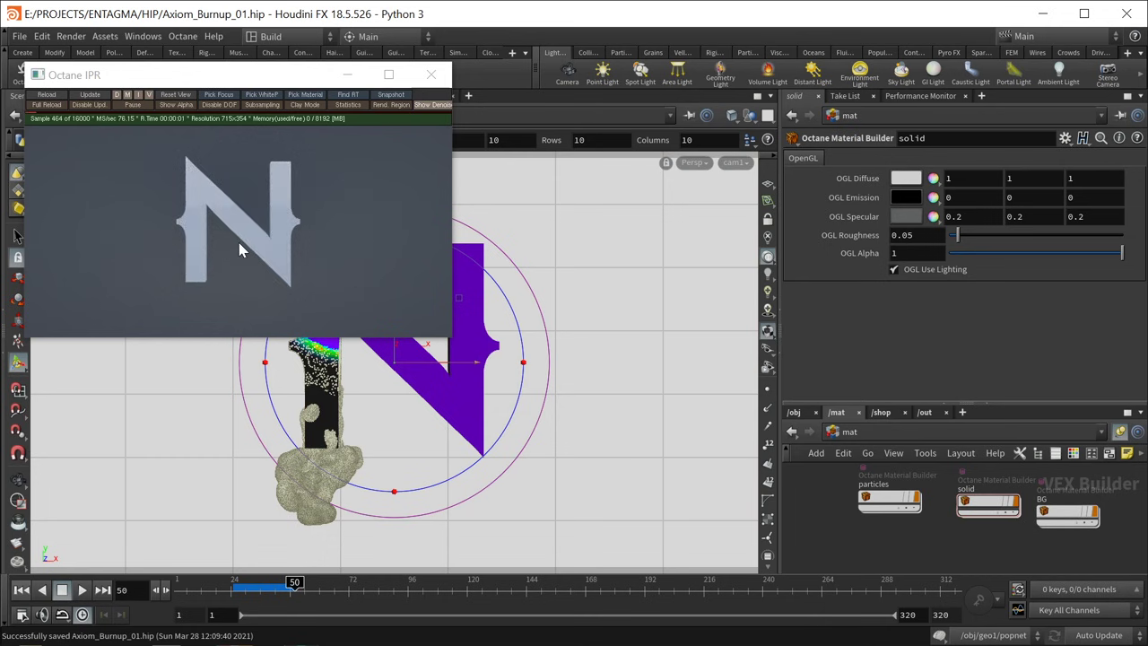
Step: Return to the object level, hide the geo1 particles and fully reload the Octane render preview
click(794, 413)
key(h)
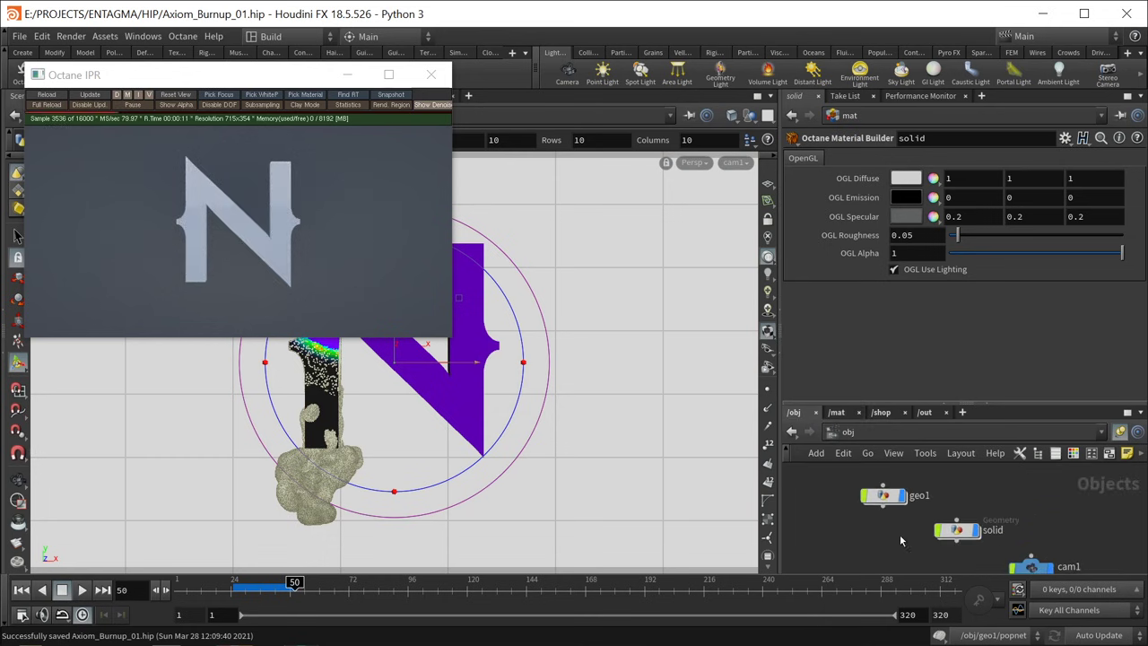
click(905, 472)
click(957, 529)
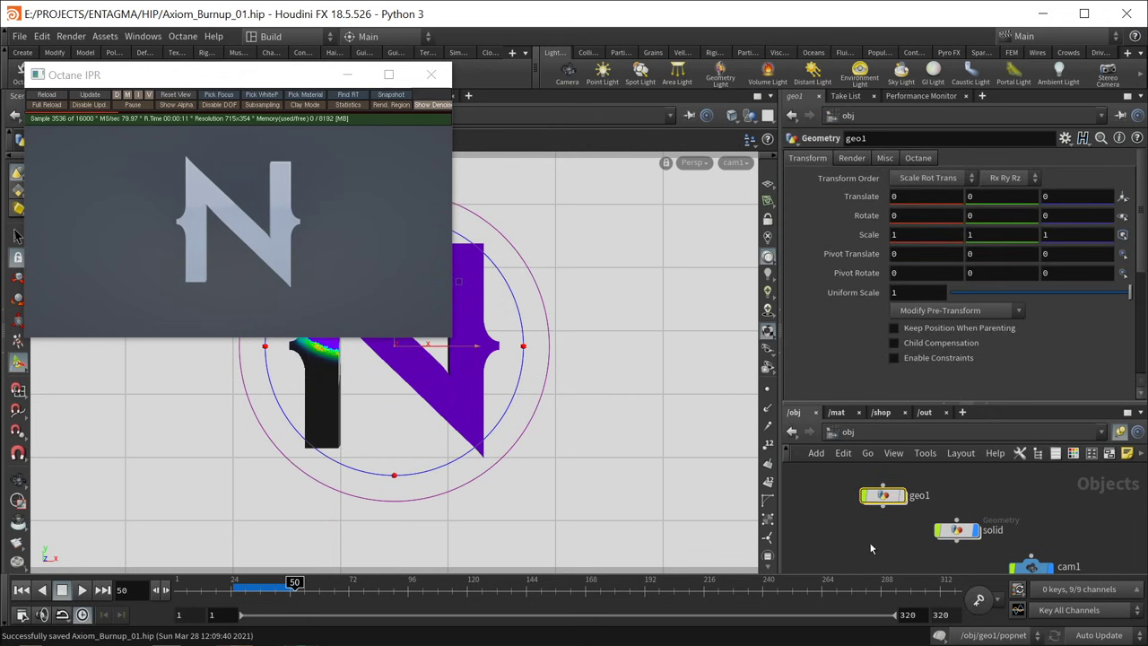
click(54, 105)
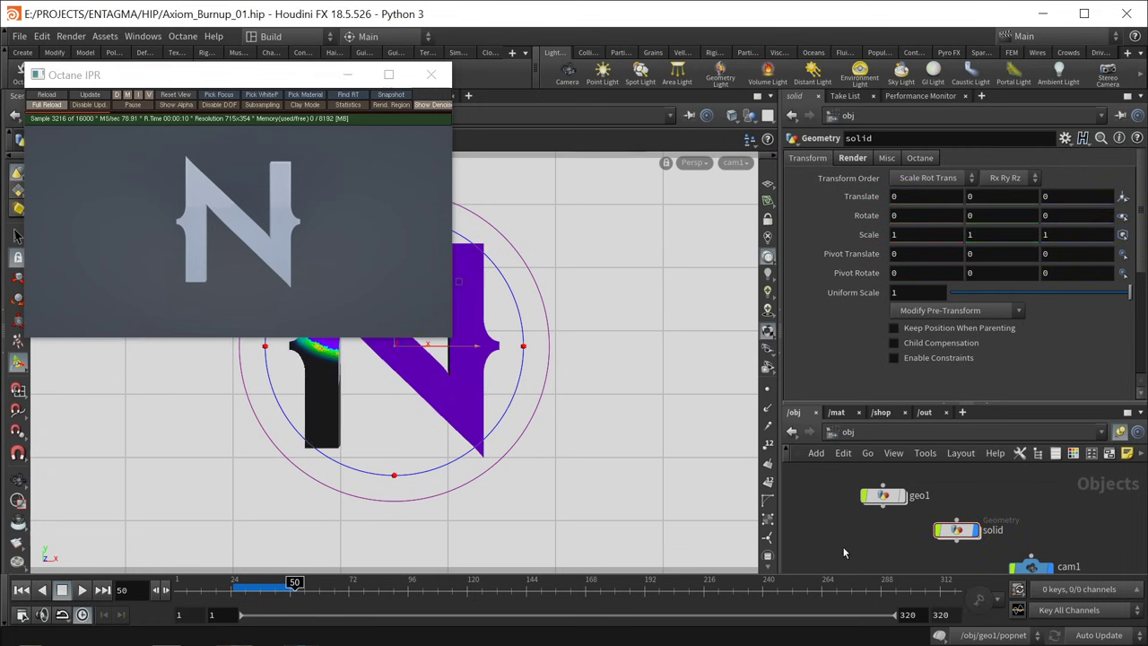
Step: Export Alpha as a point float attribute in the solid object's Octane render settings, fully reload the render preview and save the scene
click(942, 525)
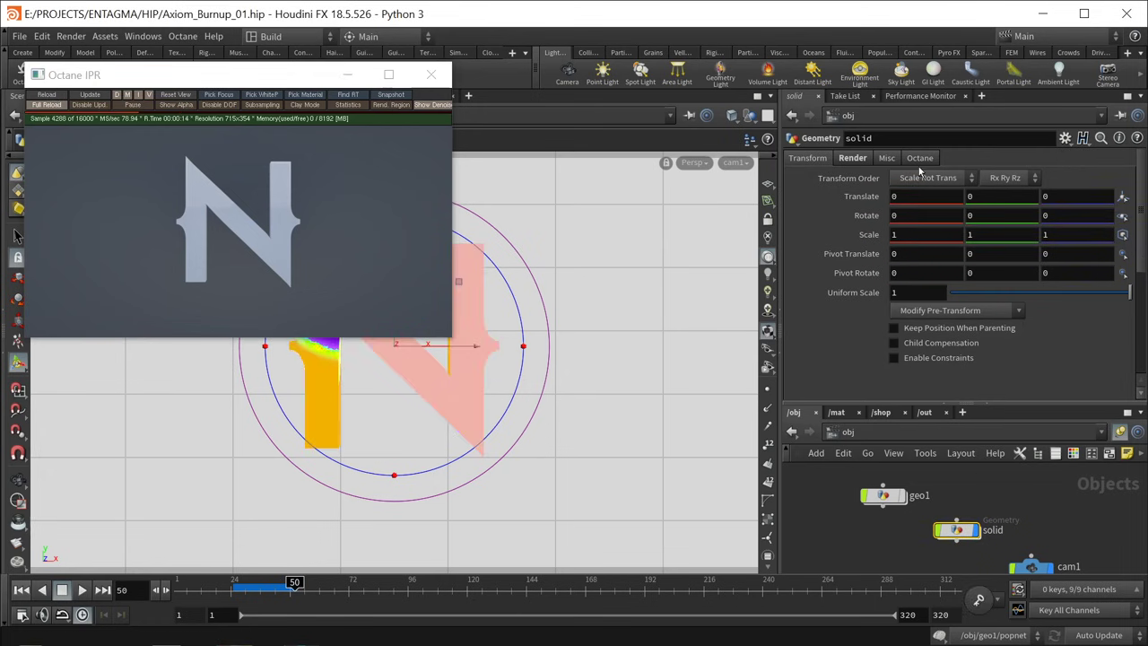
click(852, 158)
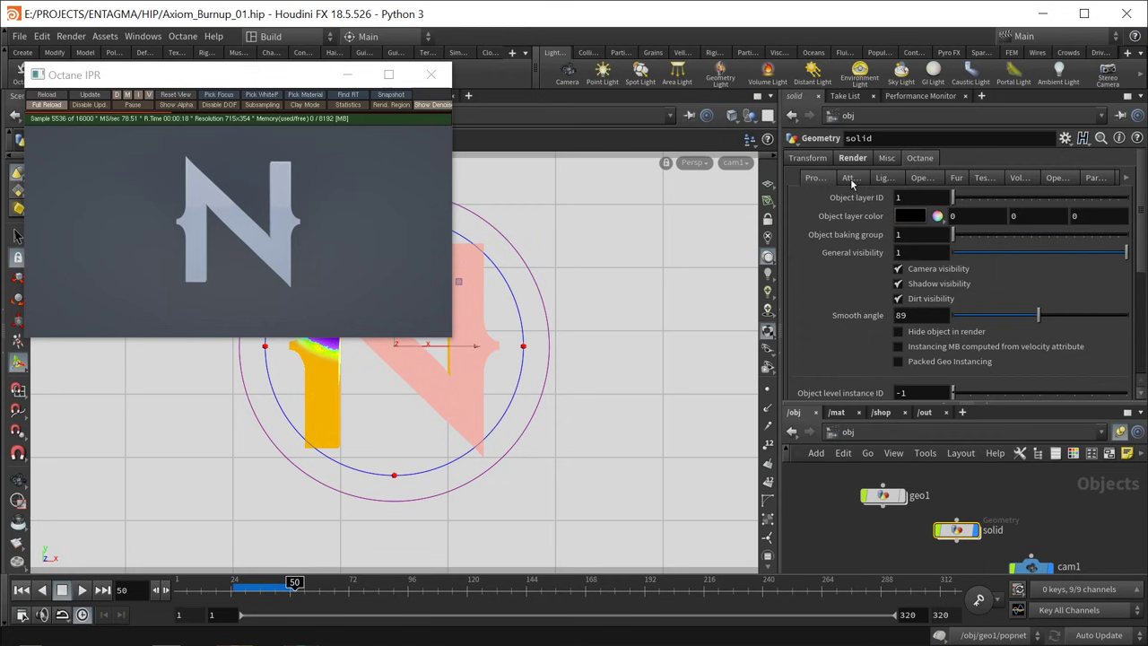
drag(779, 260, 702, 260)
click(765, 179)
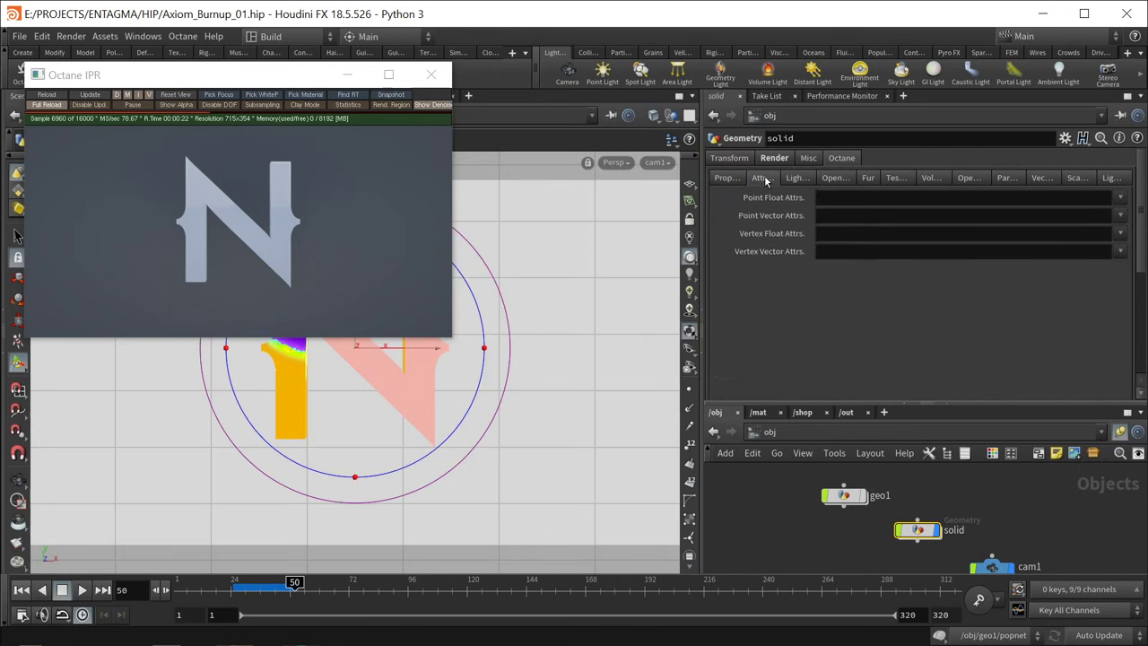
click(1121, 203)
click(1126, 218)
click(46, 104)
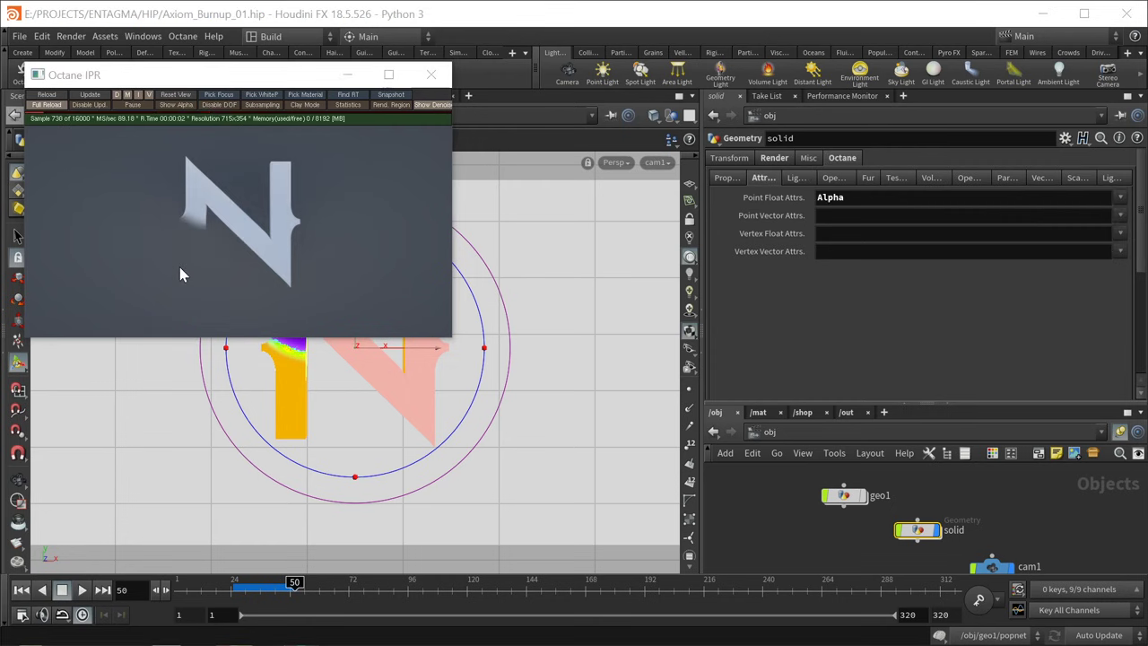
key(ctrl+s)
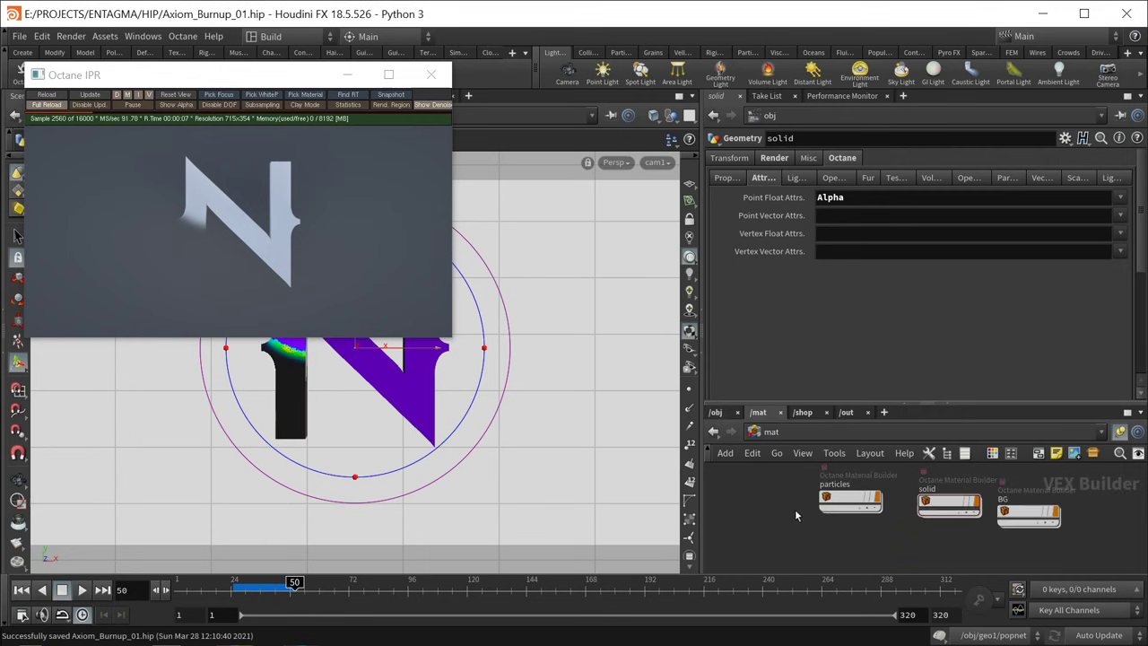
Step: Inside the particles material, add a Material Diffuse node and connect it to the material output
click(850, 500)
double_click(854, 499)
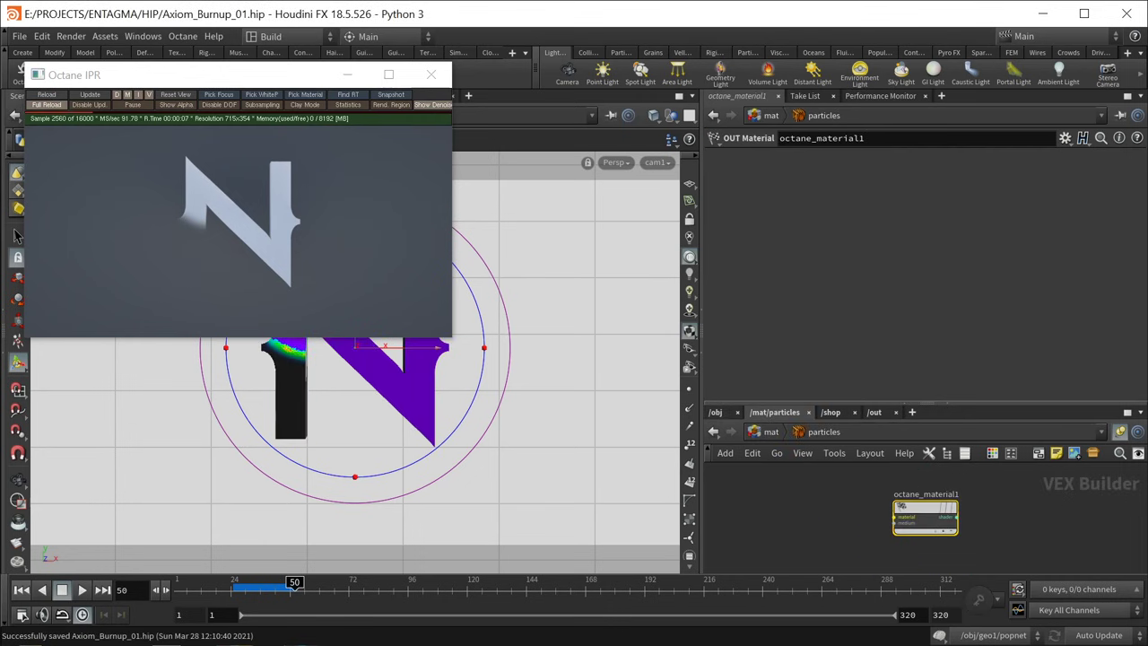
key(Tab)
text(diff)
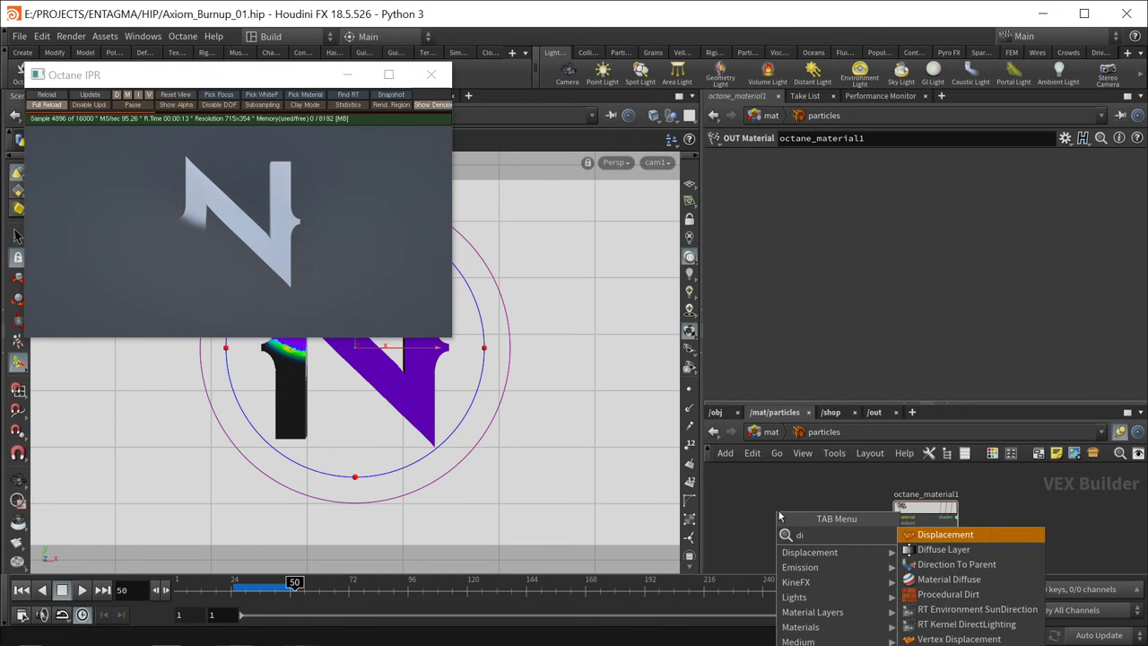
key(Down)
key(Return)
click(779, 510)
click(810, 517)
click(894, 518)
drag(791, 509, 833, 504)
middle_drag(717, 523, 787, 523)
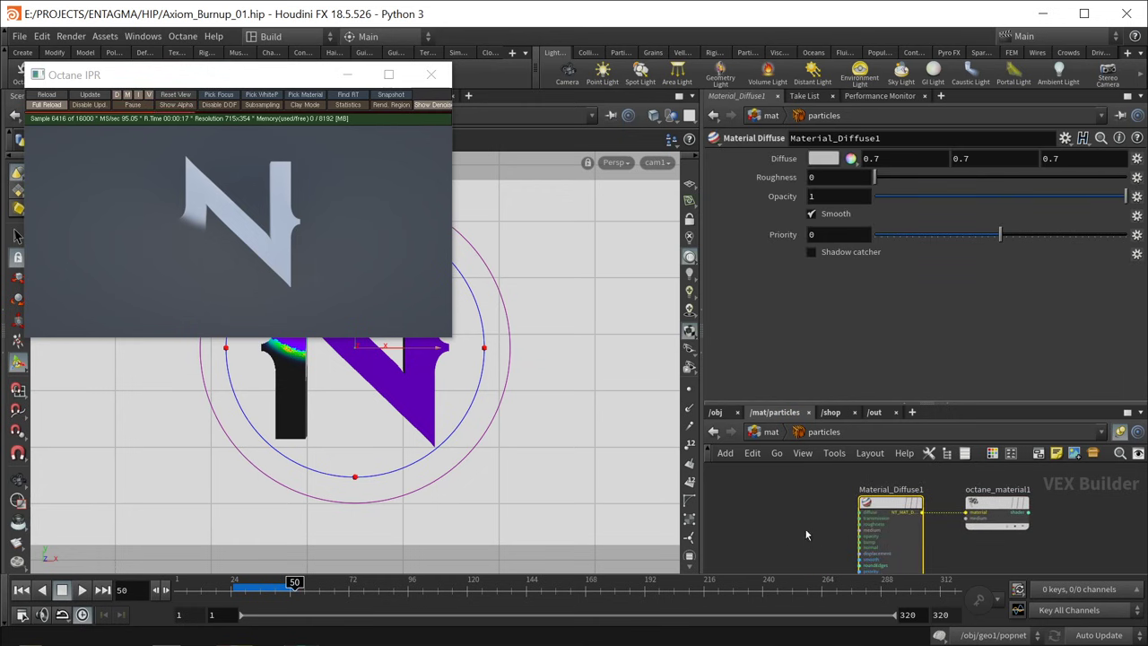
Step: Add a Color RGB node and connect it to the transmission input of the particles' diffuse material
key(Tab)
text(rgb)
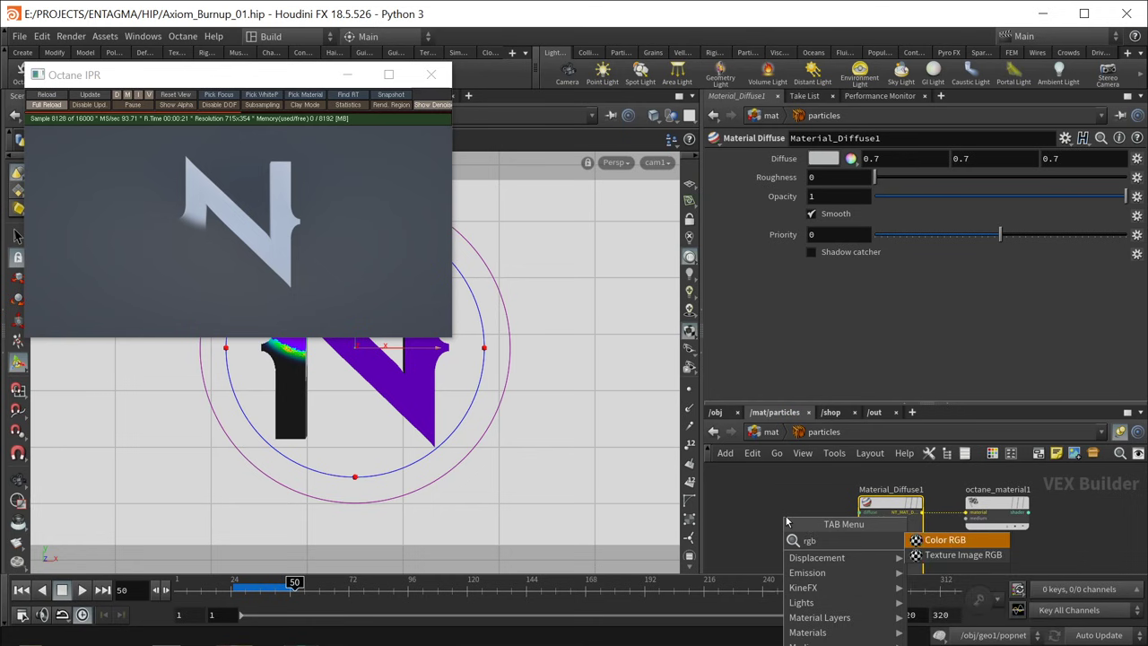
key(Return)
click(787, 522)
scroll(789, 516, up, 2)
drag(824, 527, 888, 512)
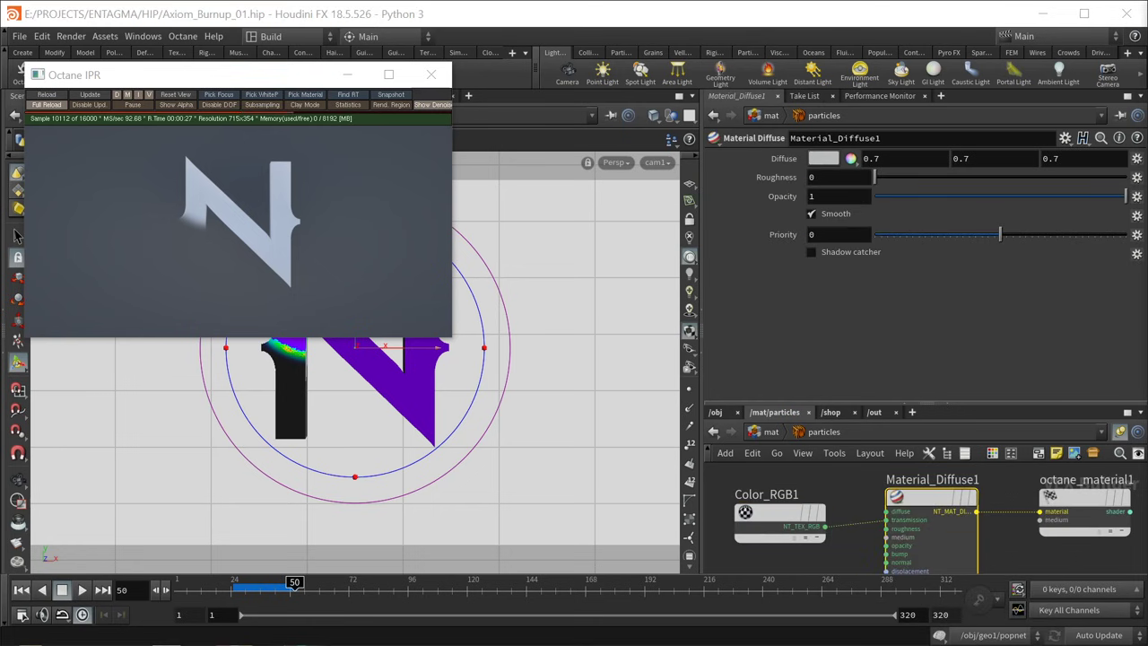
Step: Set the particles' diffuse color to a value of 0.9 and the Color RGB node to 0.85, and save the scene
click(822, 159)
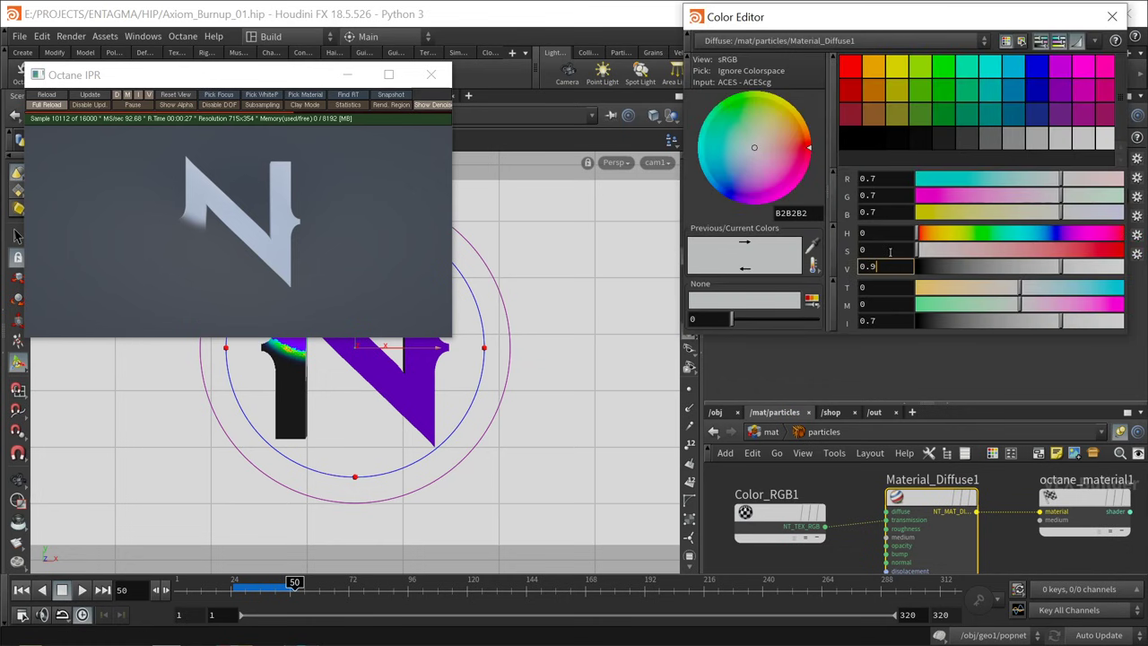
click(1027, 565)
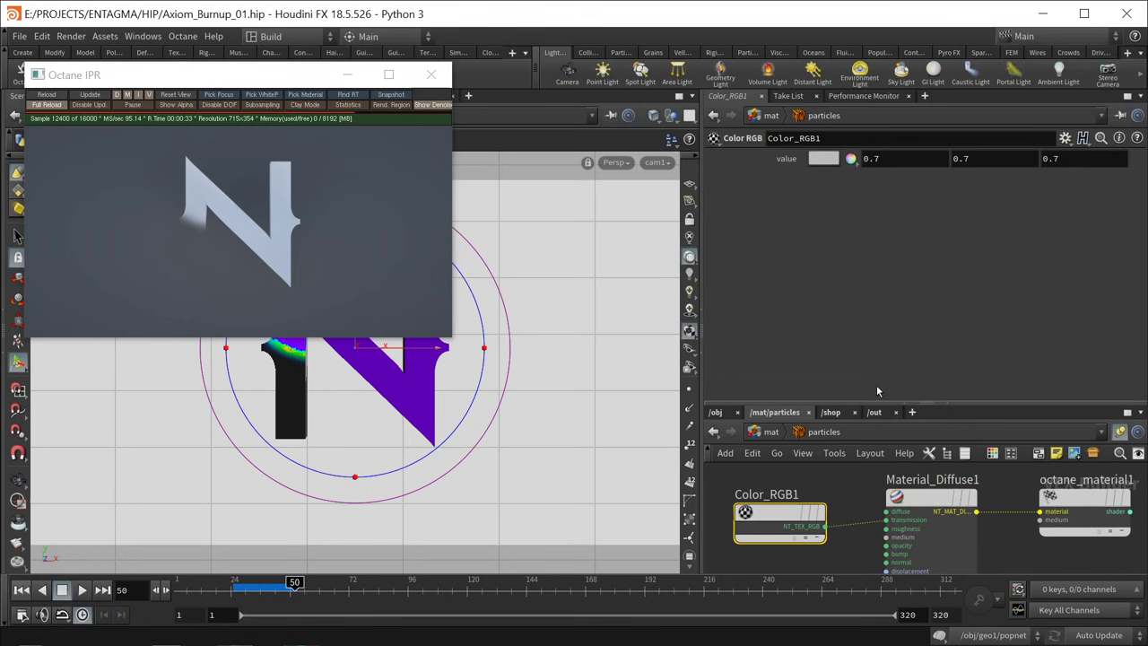
click(822, 159)
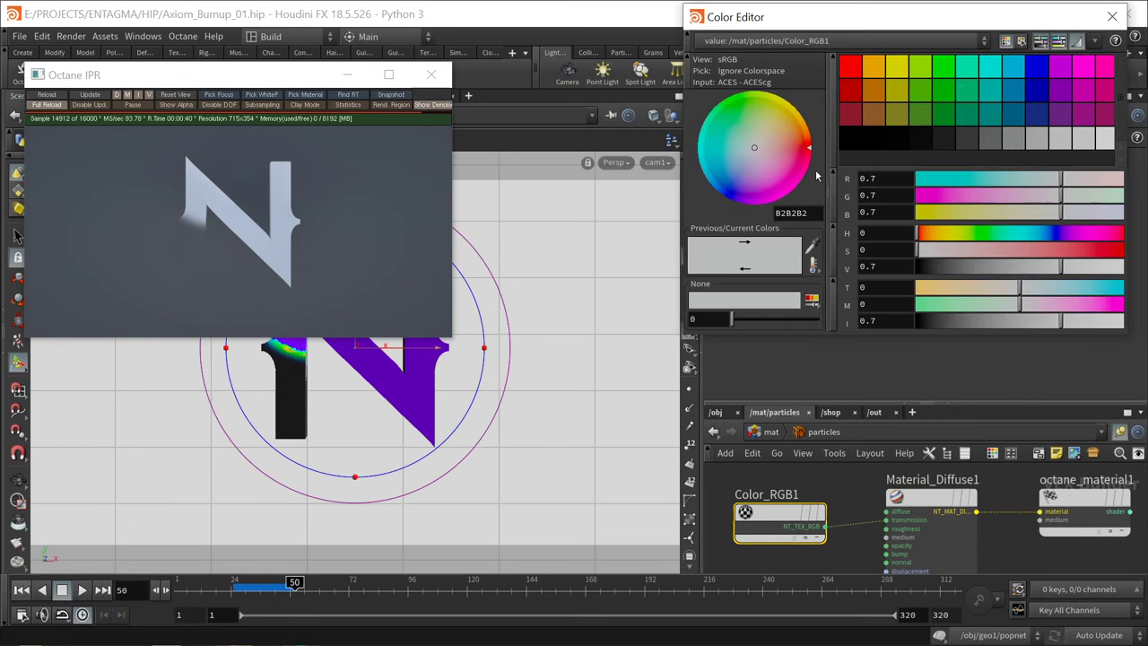
click(886, 267)
text(0.85)
key(Return)
click(1112, 16)
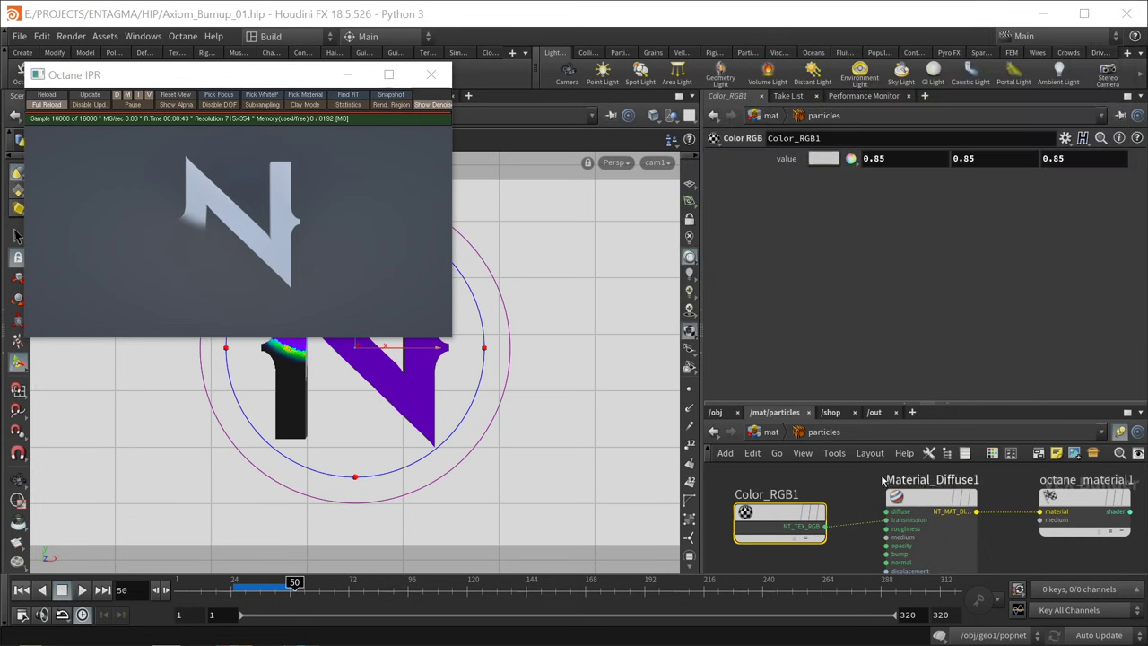
key(ctrl+s)
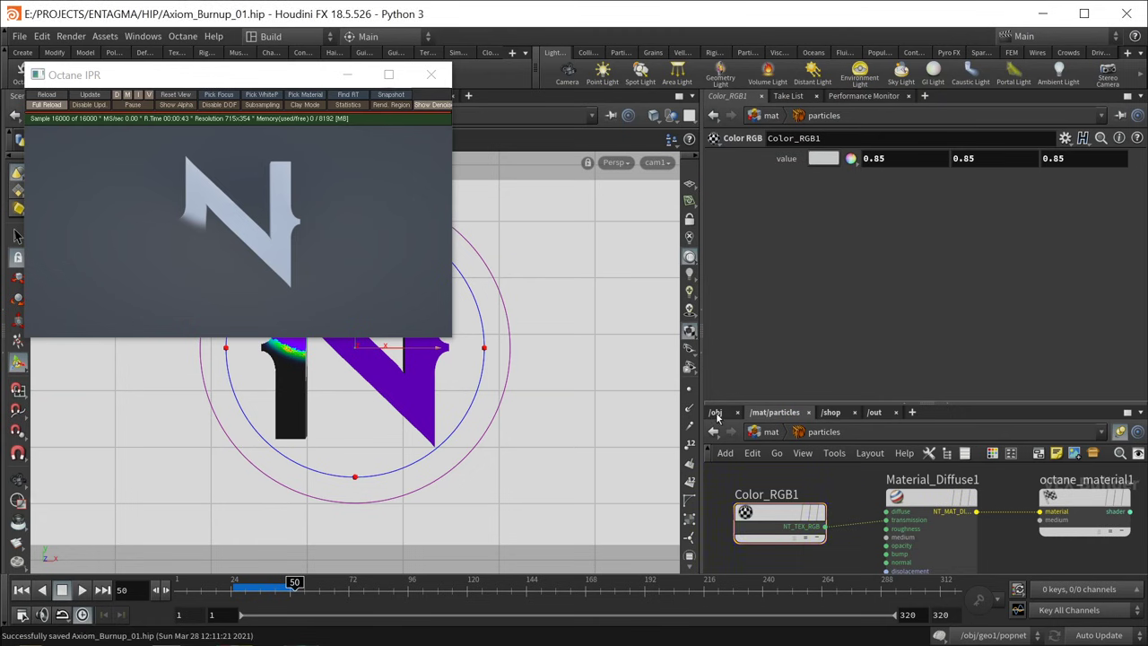
Step: Show the geo1 object again and assign the particles material to it
click(716, 409)
click(832, 494)
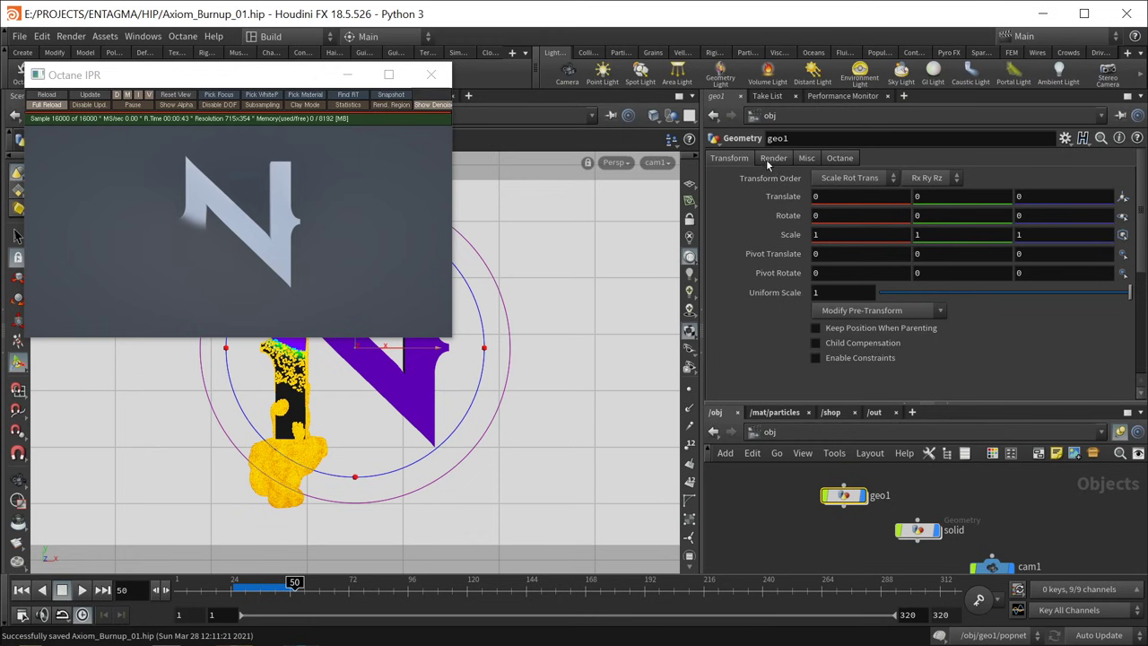
click(772, 157)
click(1124, 178)
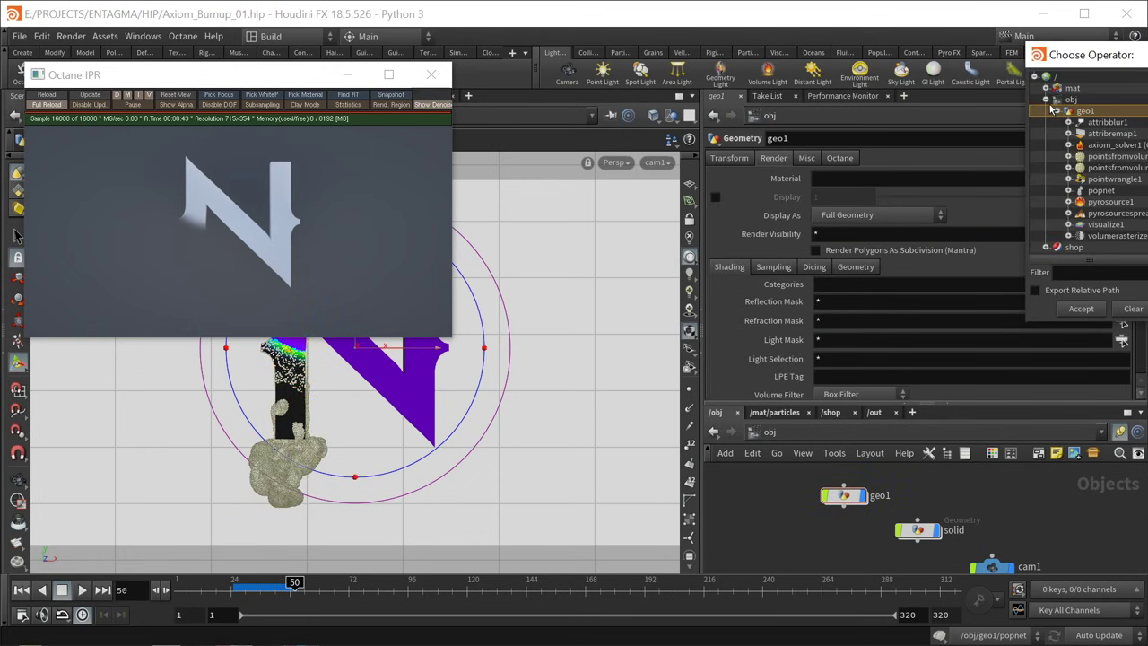
click(1048, 99)
click(1046, 88)
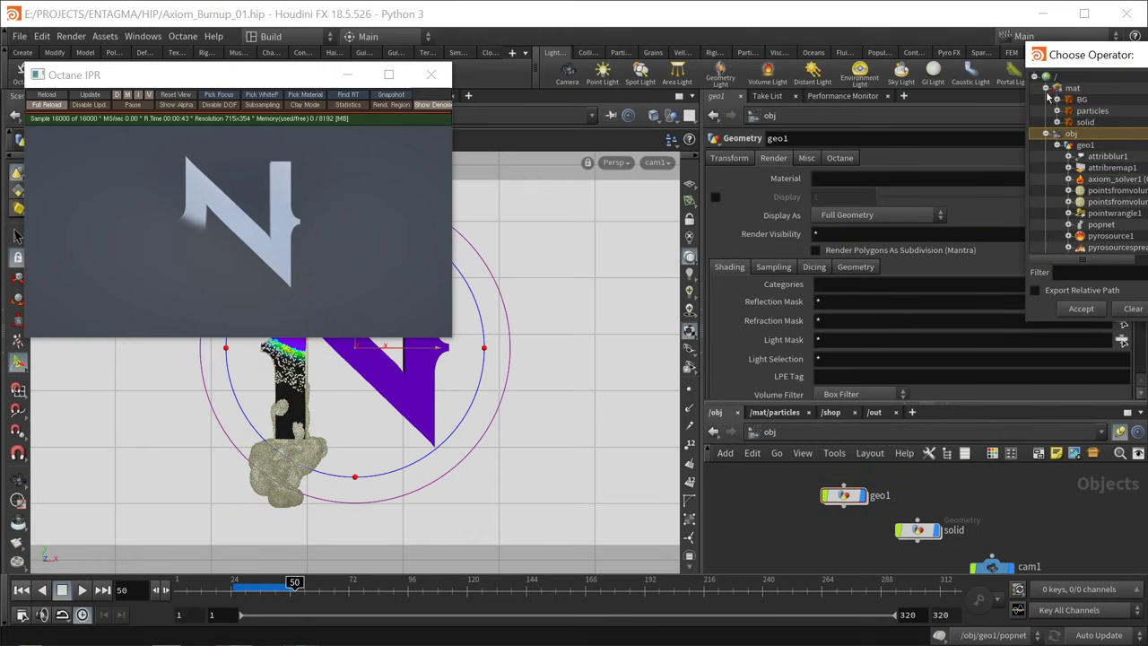
double_click(1067, 135)
Step: Render geo1 as sphere particles with a default radius of 0.00125, save the scene and fully reload the render preview
click(842, 159)
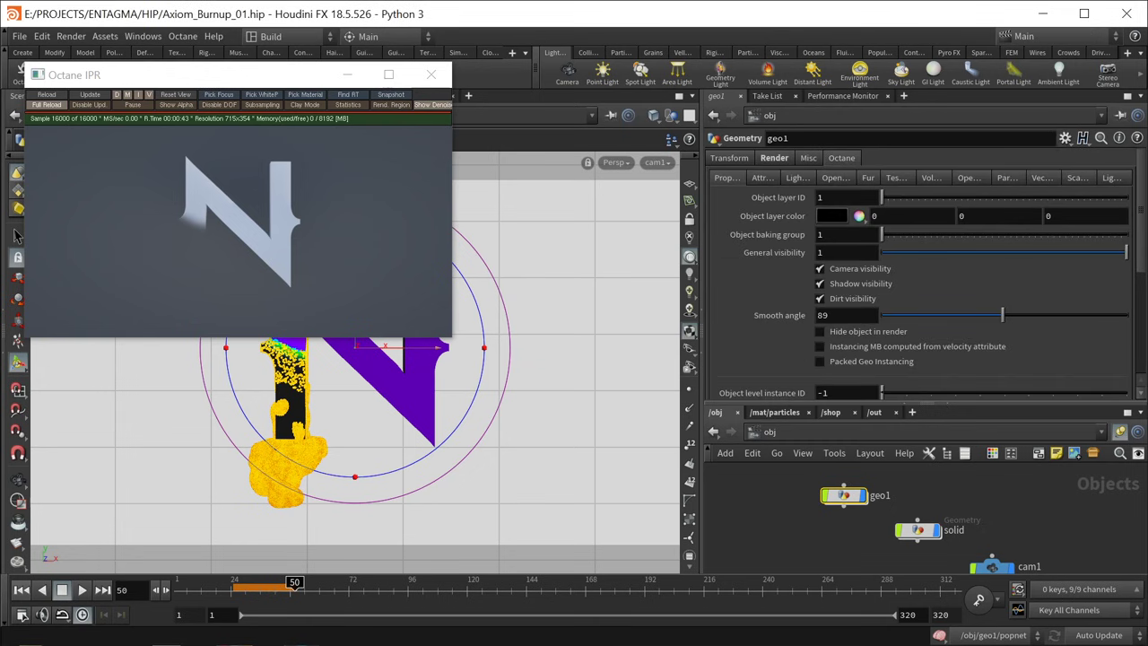
click(1007, 178)
click(883, 197)
click(871, 213)
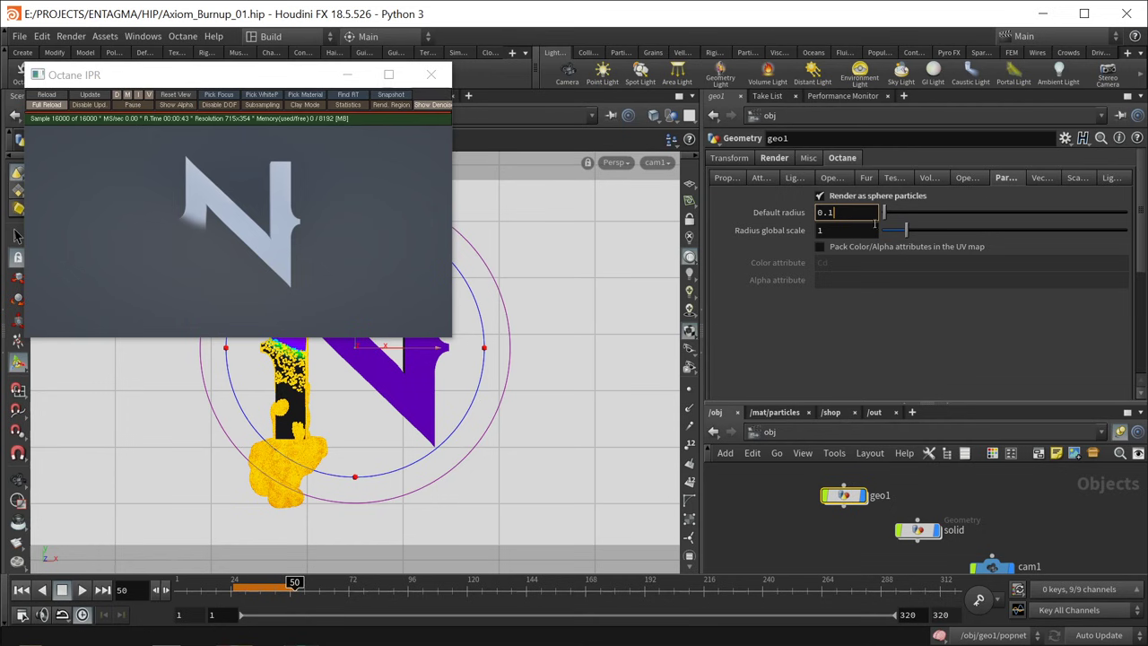
key(BackSpace)
text(00125)
key(Return)
key(ctrl+s)
click(53, 105)
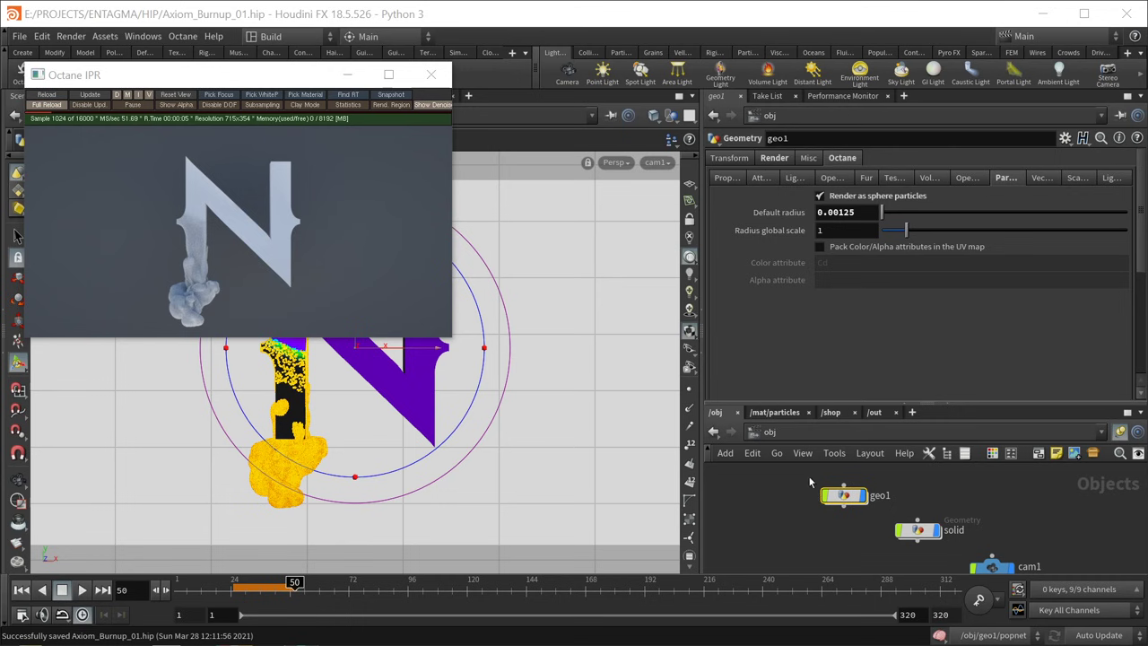
Step: Set the daylight environment of the Octane render target to latitude 5.4 and longitude 140
click(832, 413)
drag(780, 493, 975, 558)
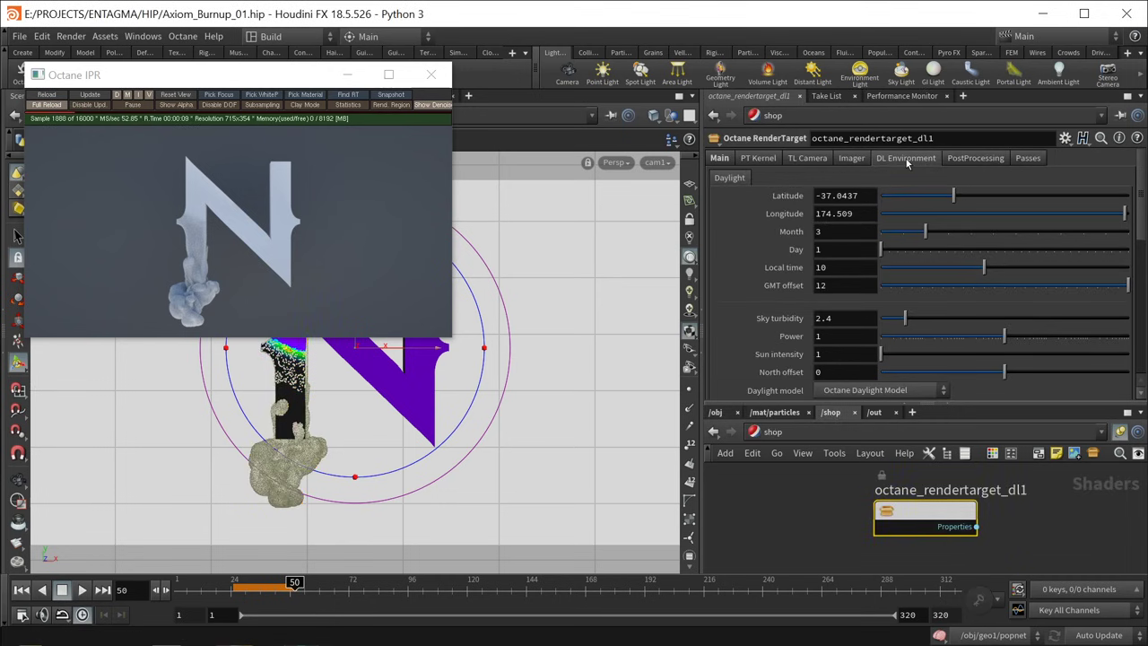
drag(928, 404, 925, 460)
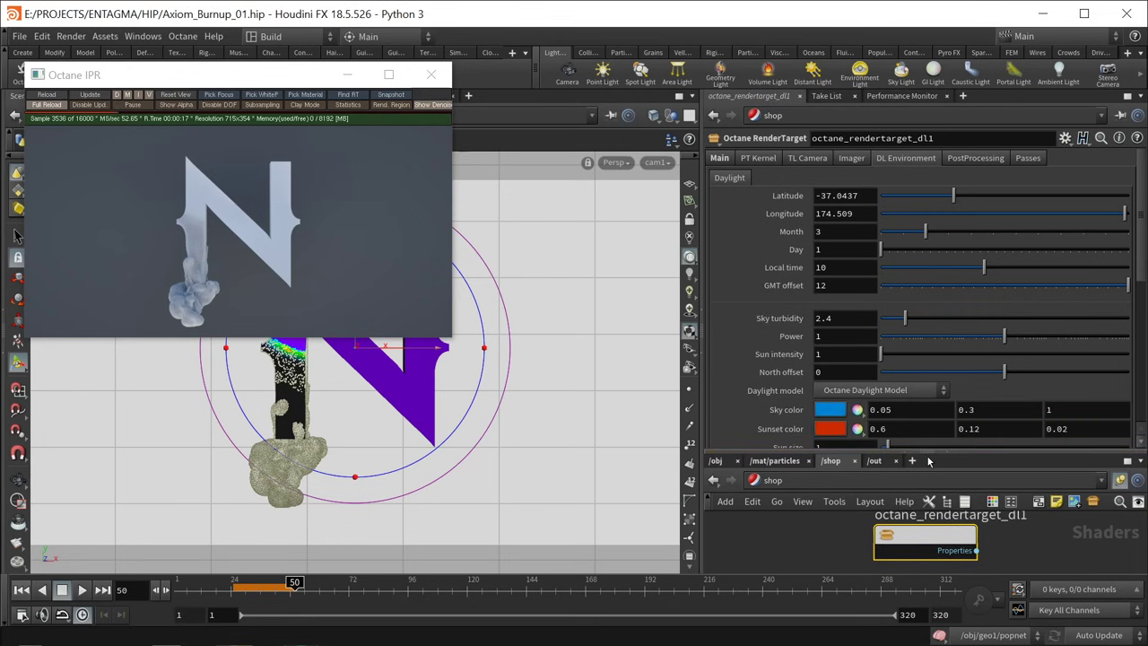
click(843, 197)
text(5.4)
key(Tab)
text(140)
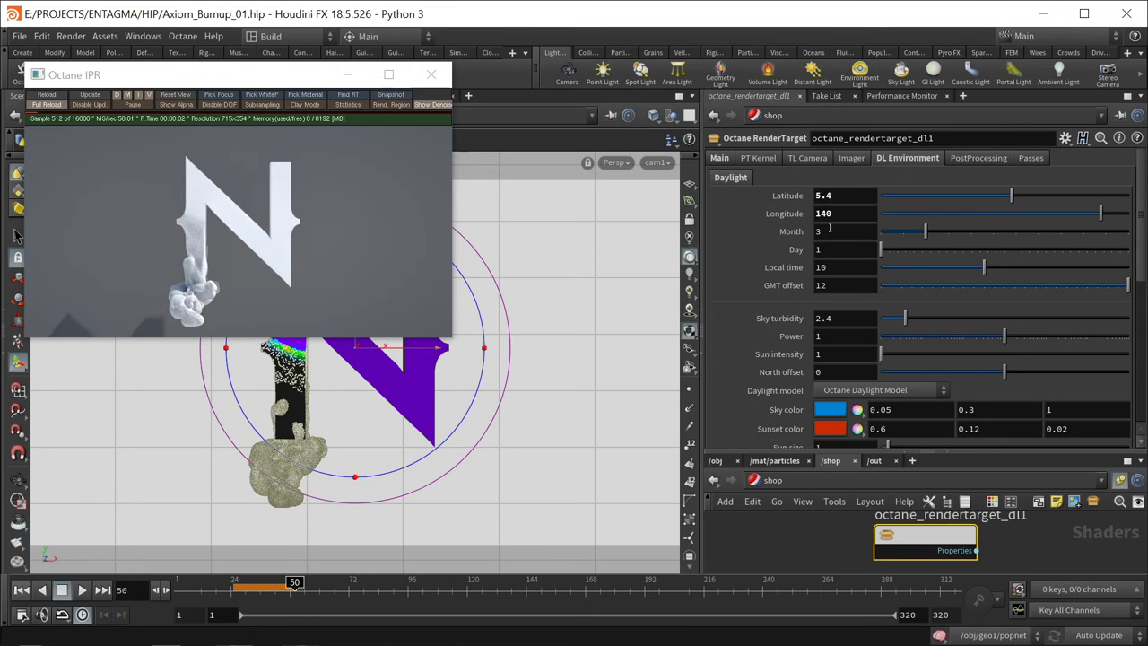
key(Return)
Step: Set the daylight environment's month to 2 and local time to 11
click(829, 231)
text(2)
key(Return)
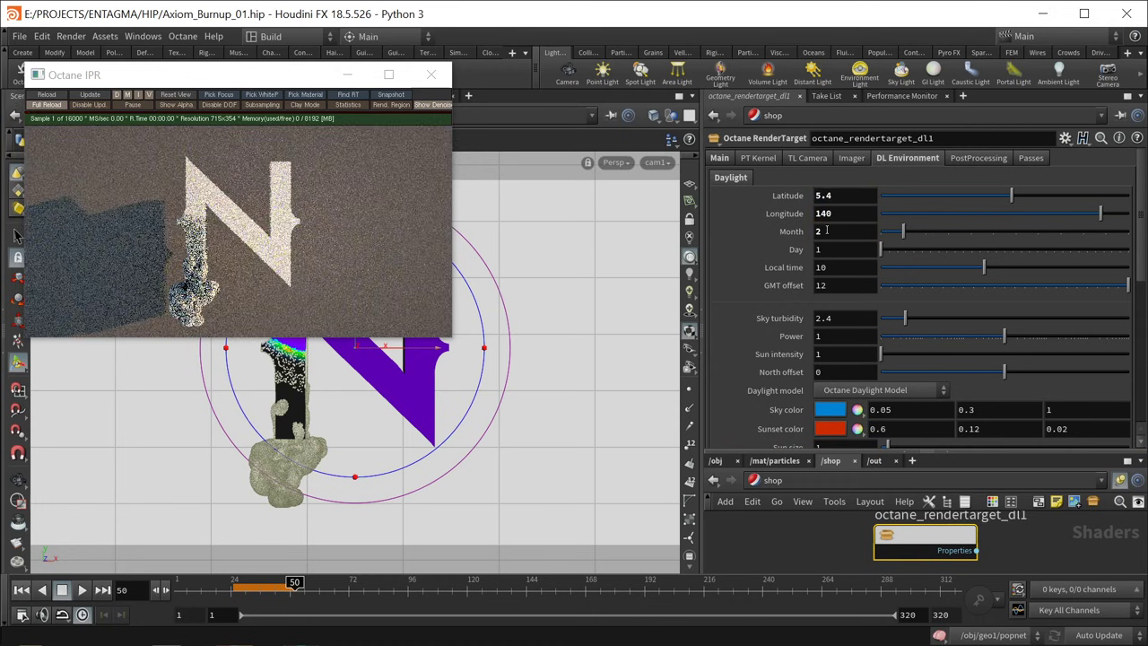
click(847, 268)
text(11)
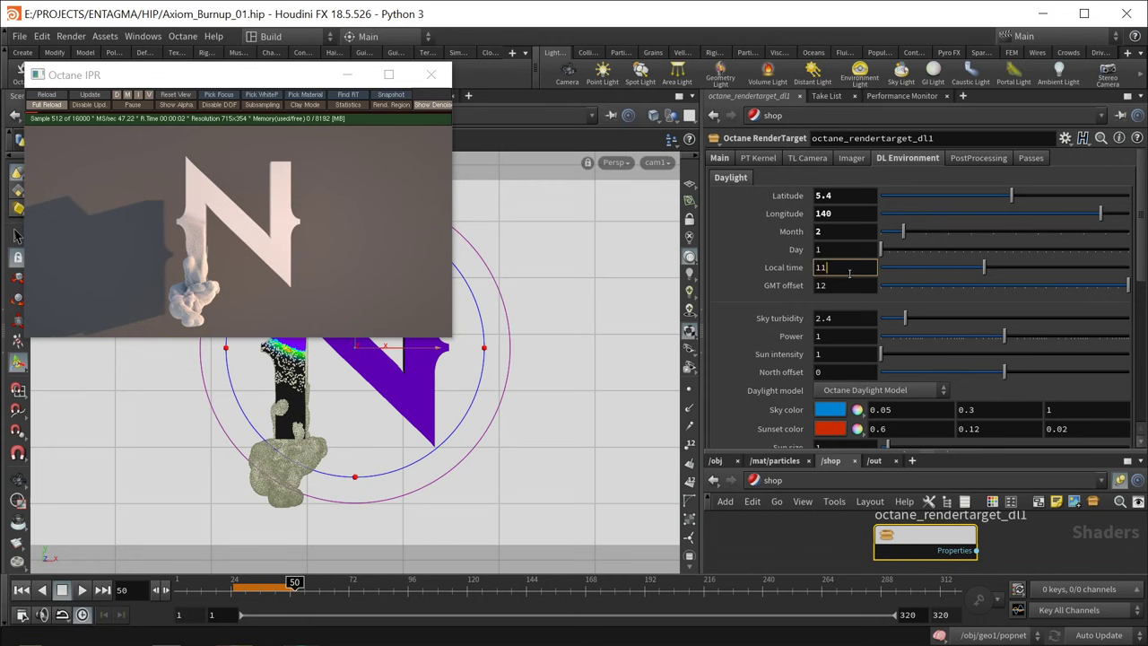
key(Return)
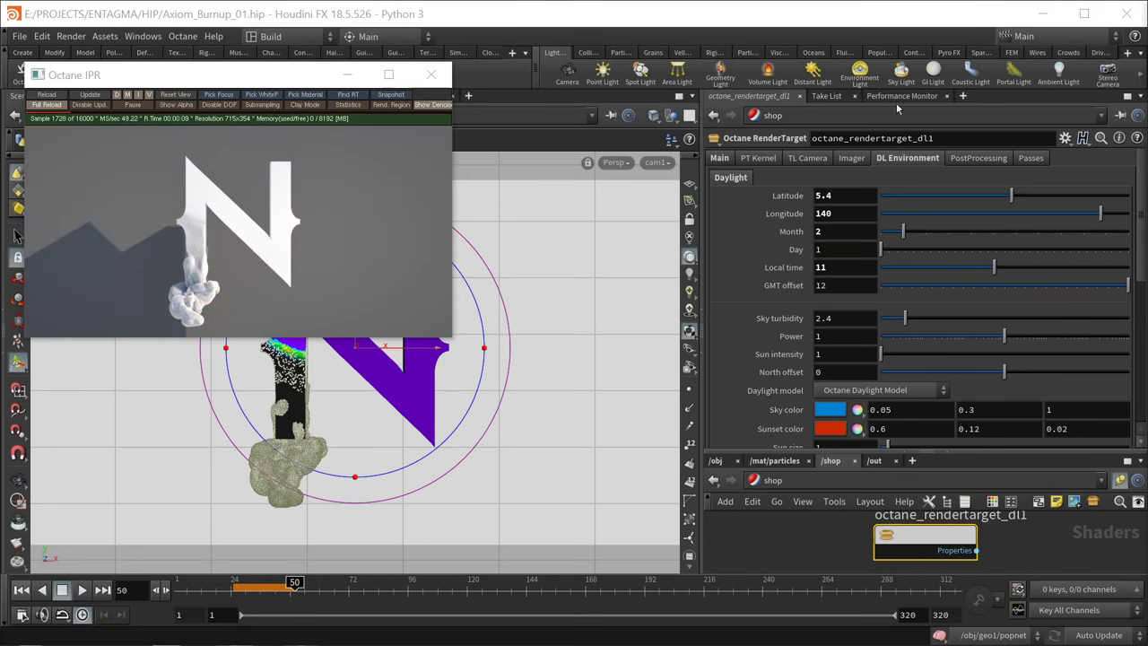
Step: Enable neutral response in the render target's imager settings and choose the Kodak|Portra 800CD response curve
click(852, 158)
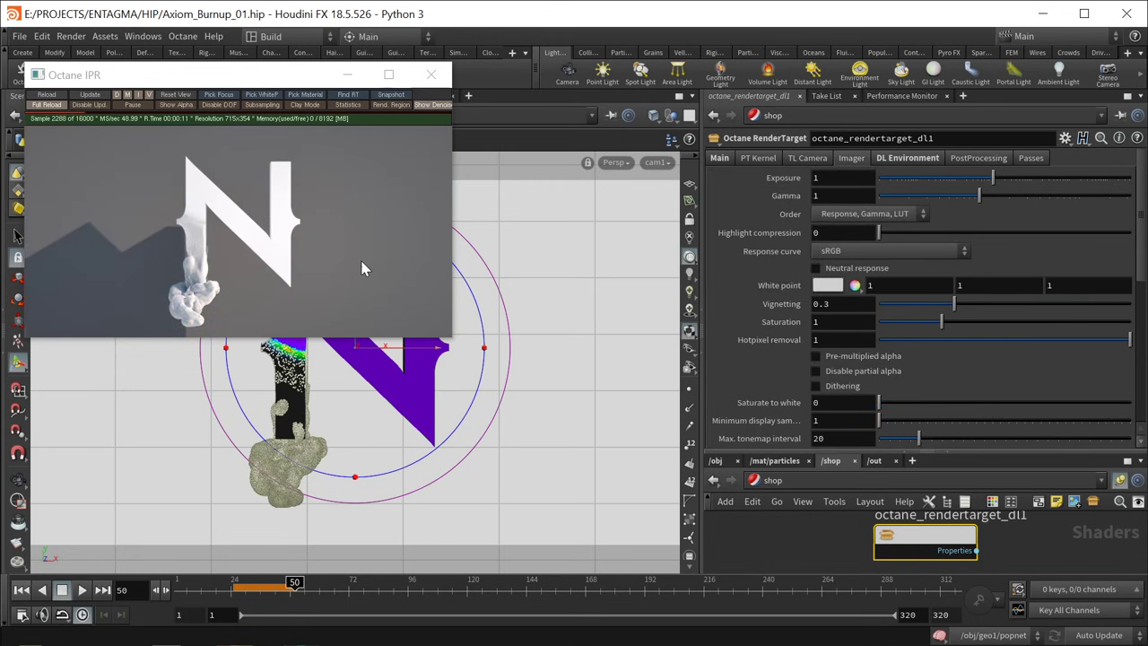
click(817, 268)
click(838, 252)
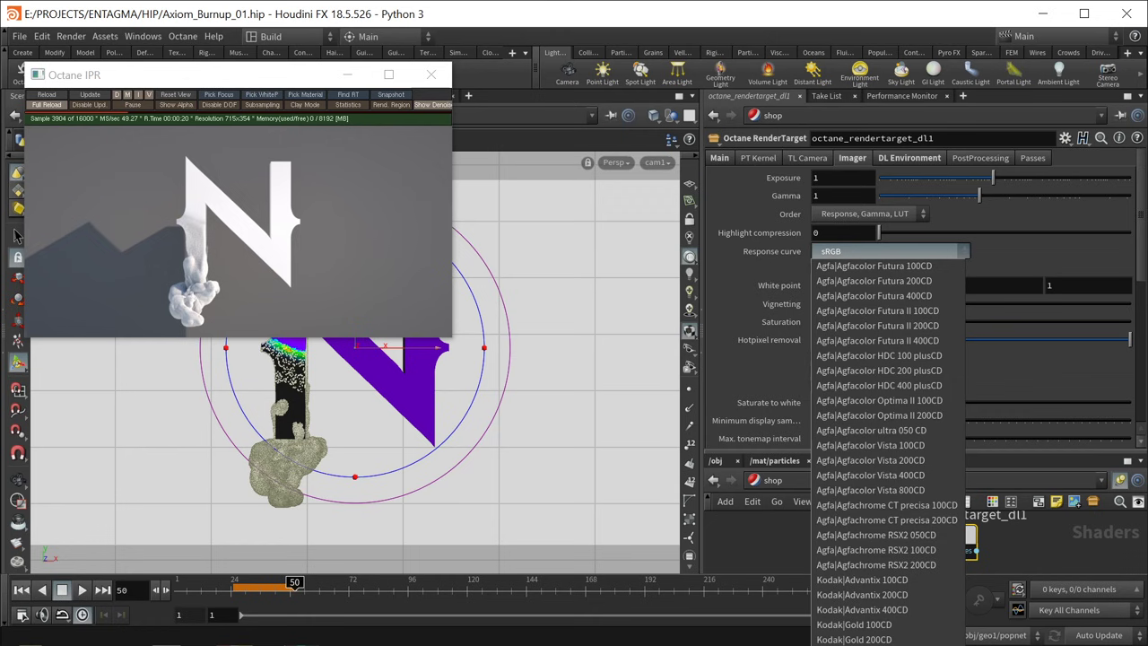
click(861, 642)
Step: Set the imager's highlight compression to 0.8
drag(879, 232, 1046, 236)
drag(840, 235, 818, 235)
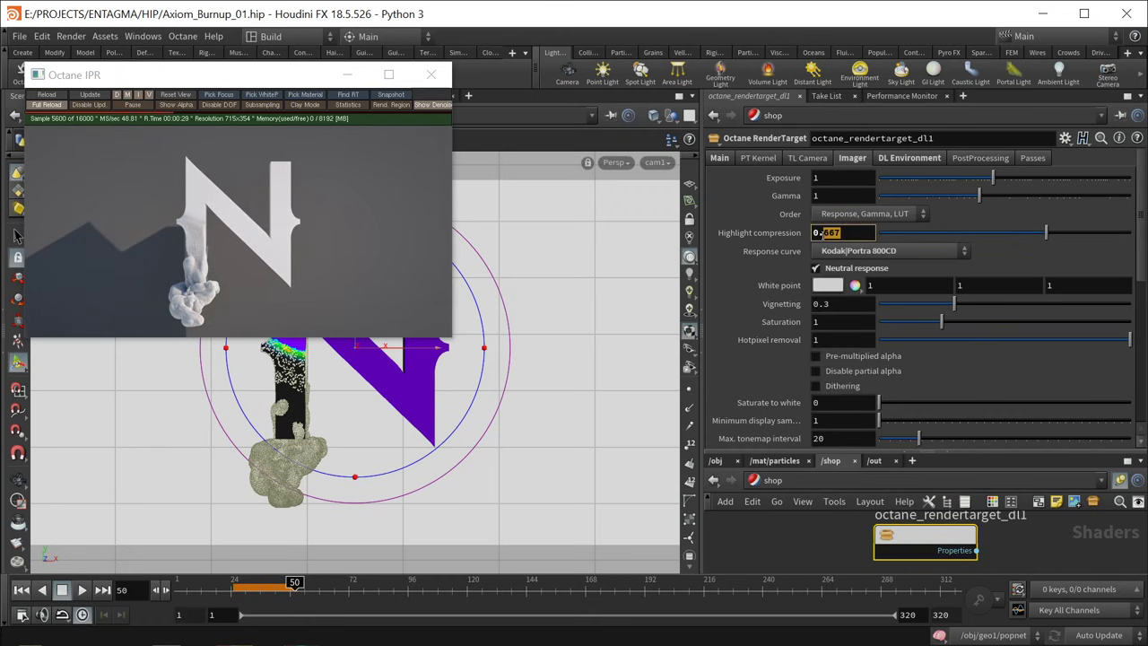
text(5)
key(Return)
Step: Set the imager's saturation to 0.5 and its saturate to white value to 0.3
double_click(831, 321)
text(0.7)
key(Return)
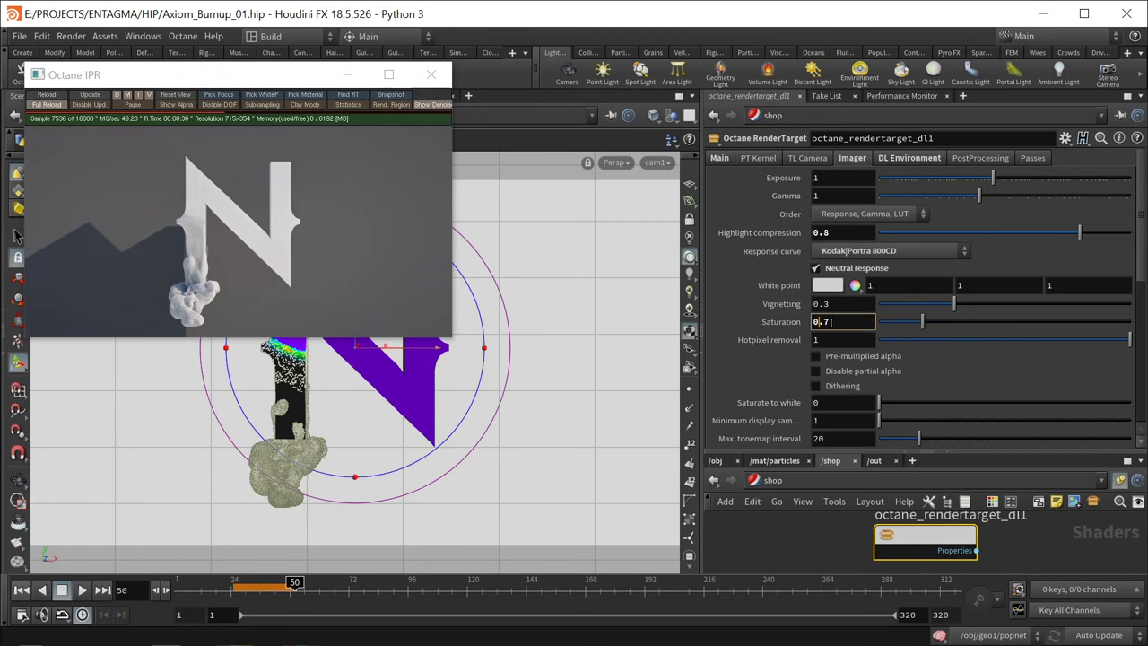
double_click(831, 321)
text(0.5)
key(Return)
drag(879, 402, 953, 402)
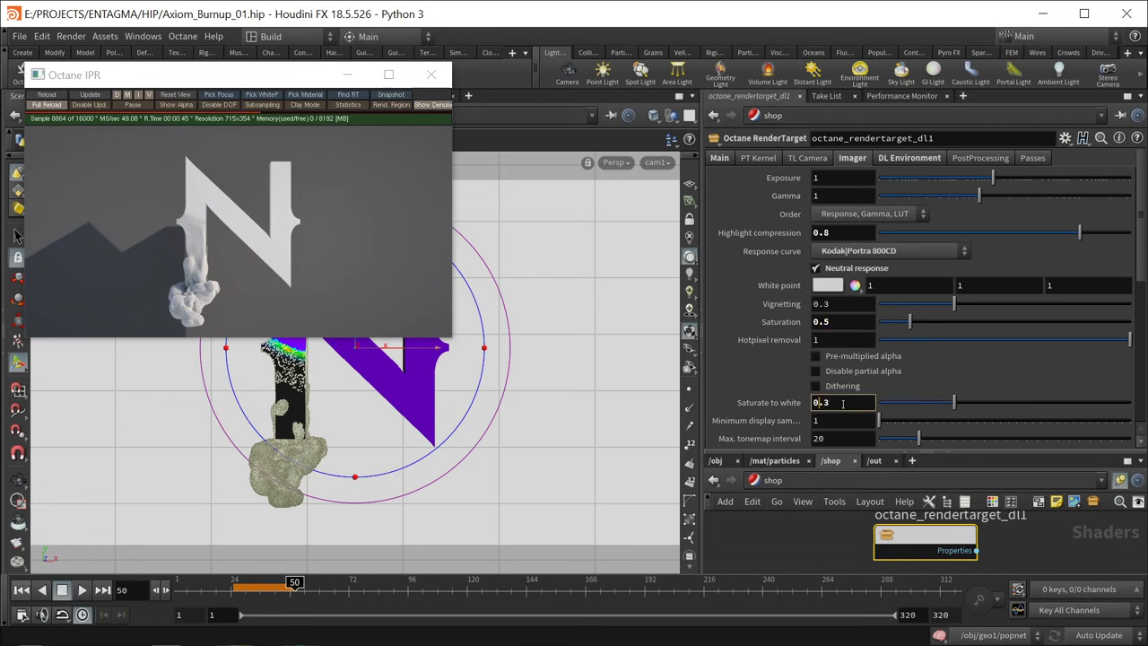
Step: Set the imager's exposure to 1.3 and turn off auto-focus in the render target's thin lens camera settings
click(848, 177)
scroll(852, 182, up, 3)
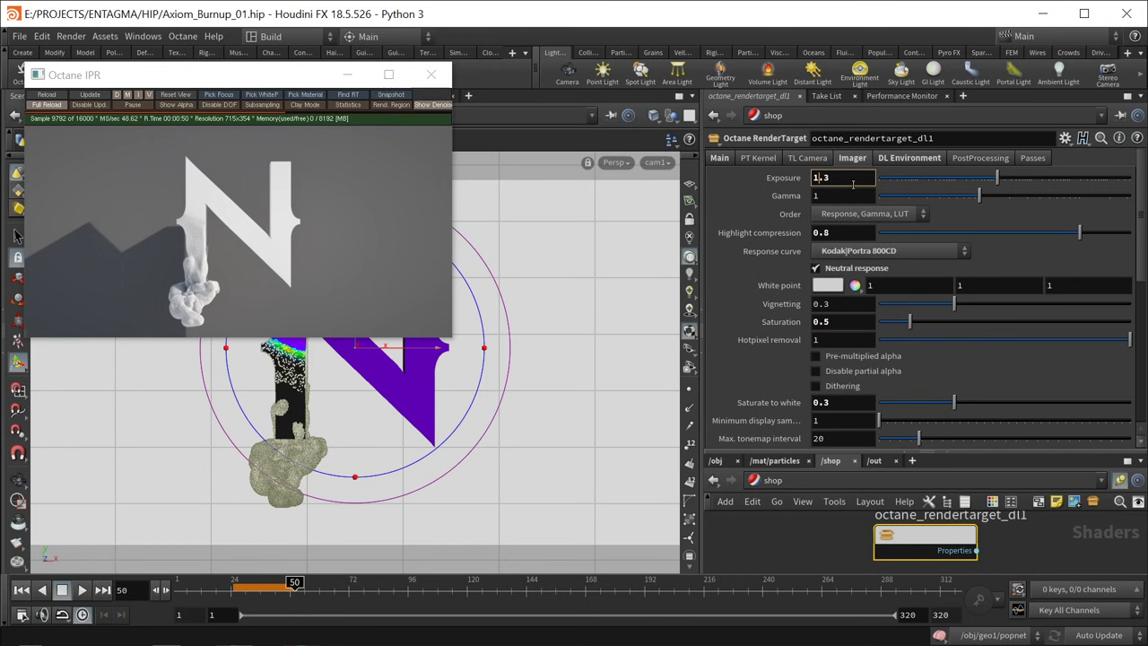
click(807, 158)
click(814, 212)
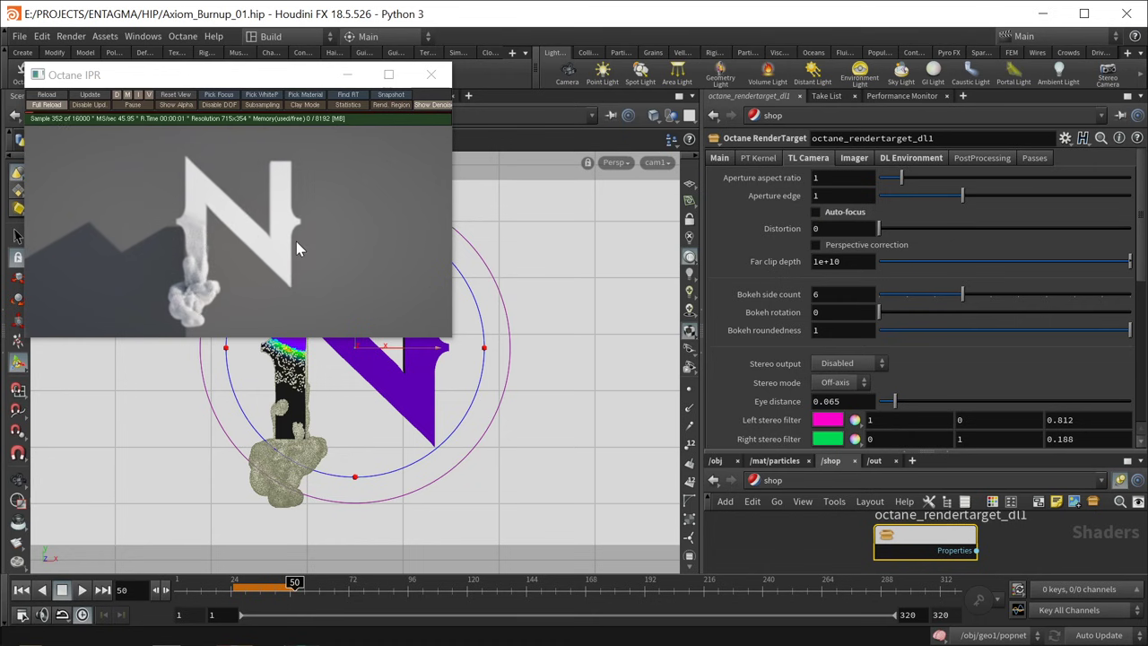
Step: Set the F-Stop of the scene camera cam1 to 1000000
click(716, 461)
drag(1005, 543, 947, 580)
click(845, 158)
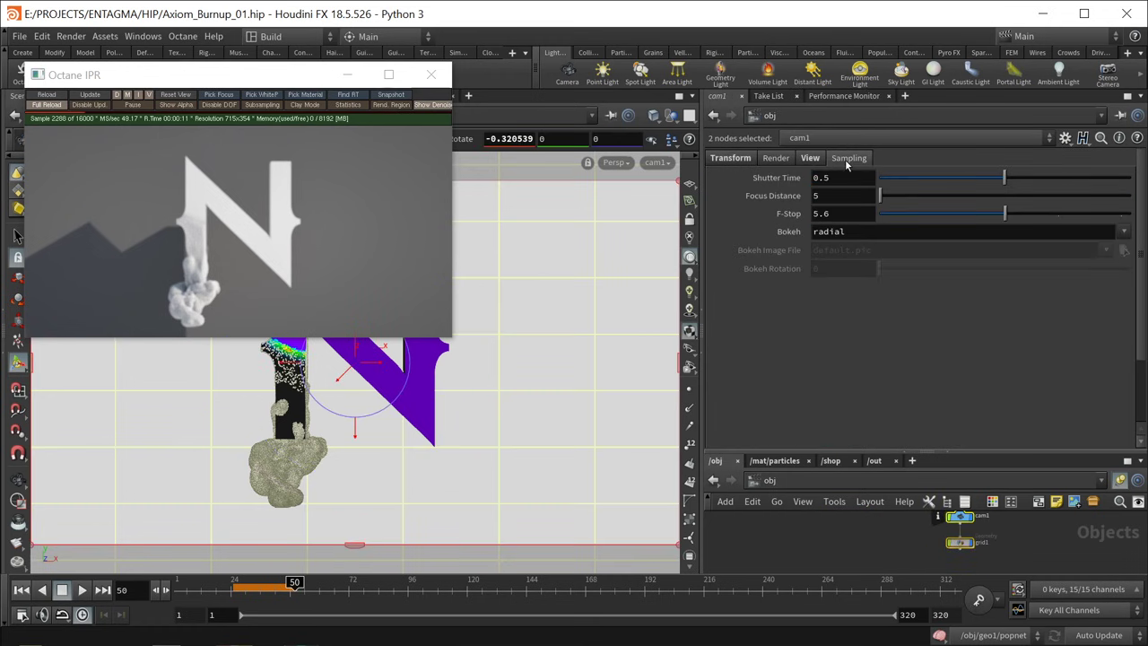
click(842, 215)
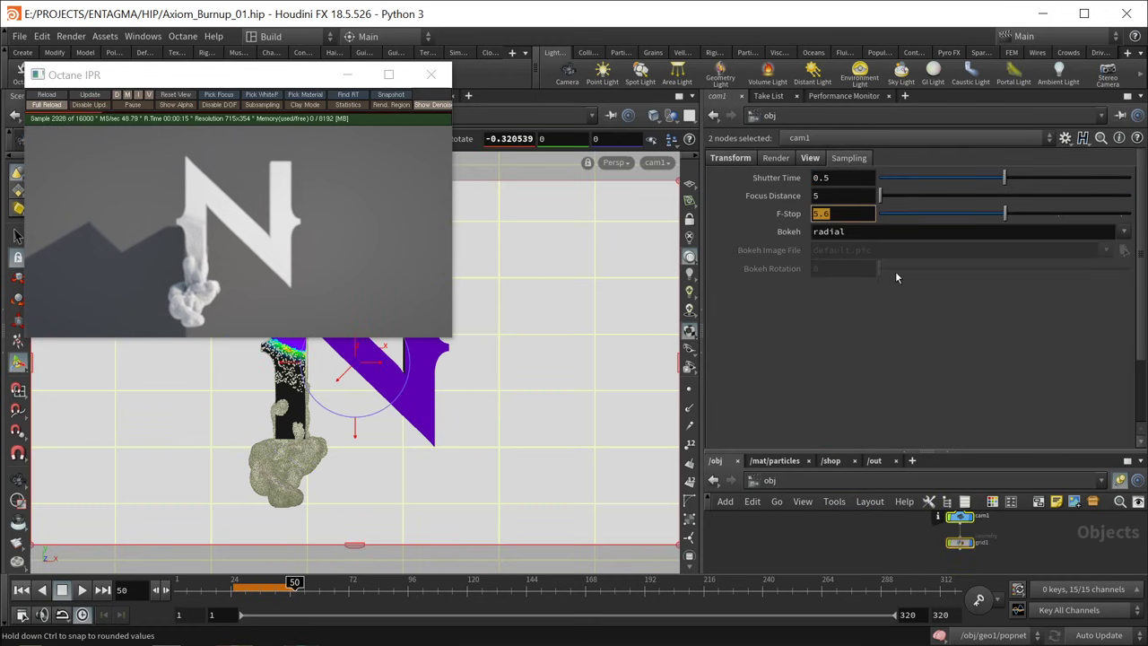
key(Return)
click(849, 159)
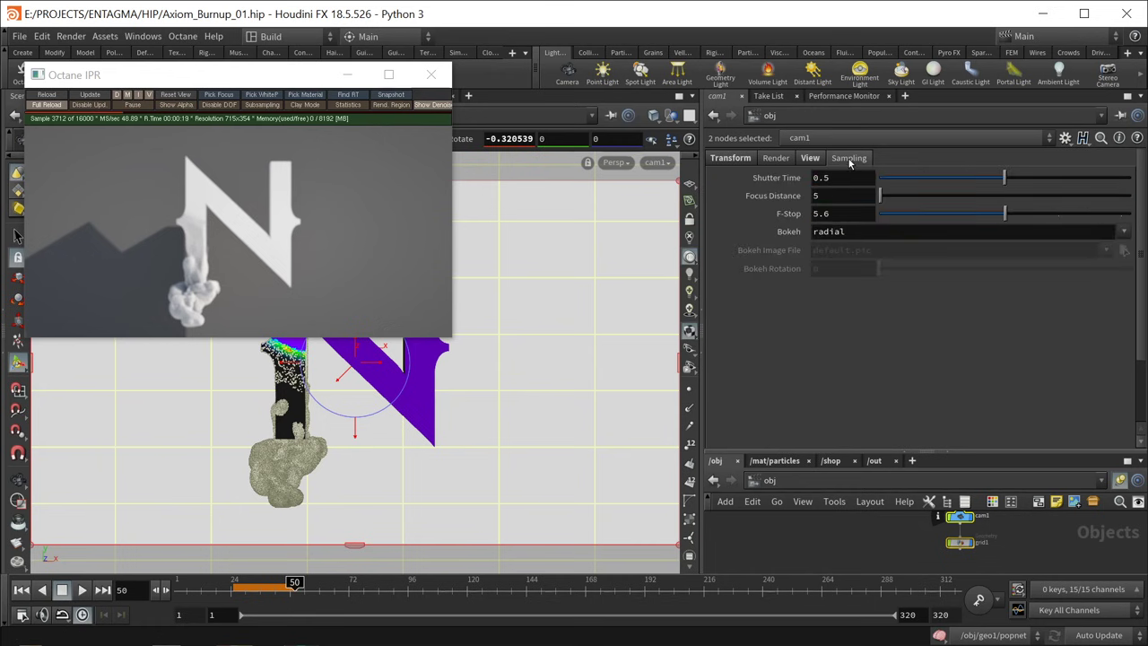
click(840, 214)
text(1000000)
key(Return)
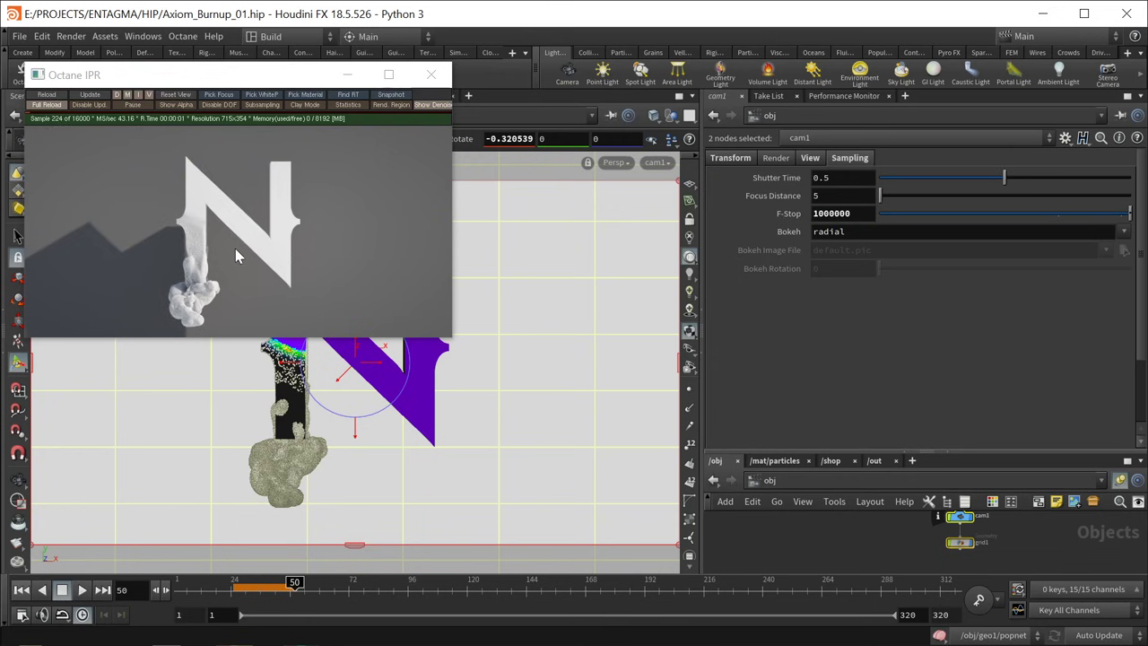
Step: Set the diffuse depth in octane_rendertarget_dl1's path tracing kernel to 48
click(830, 460)
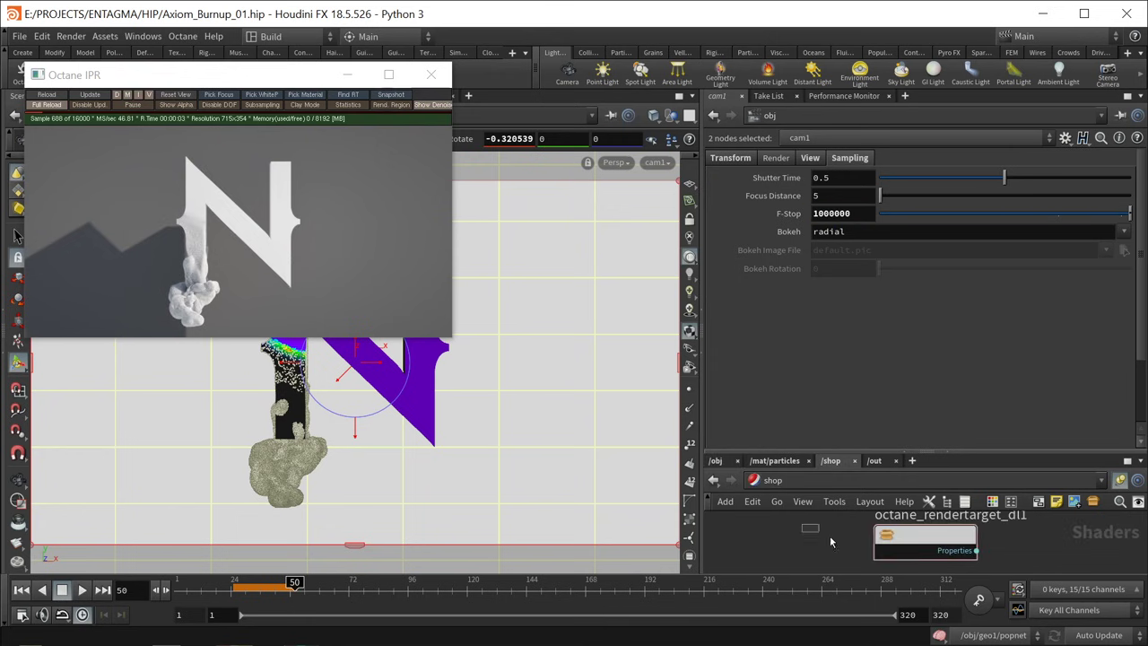
drag(807, 527, 1010, 572)
click(758, 158)
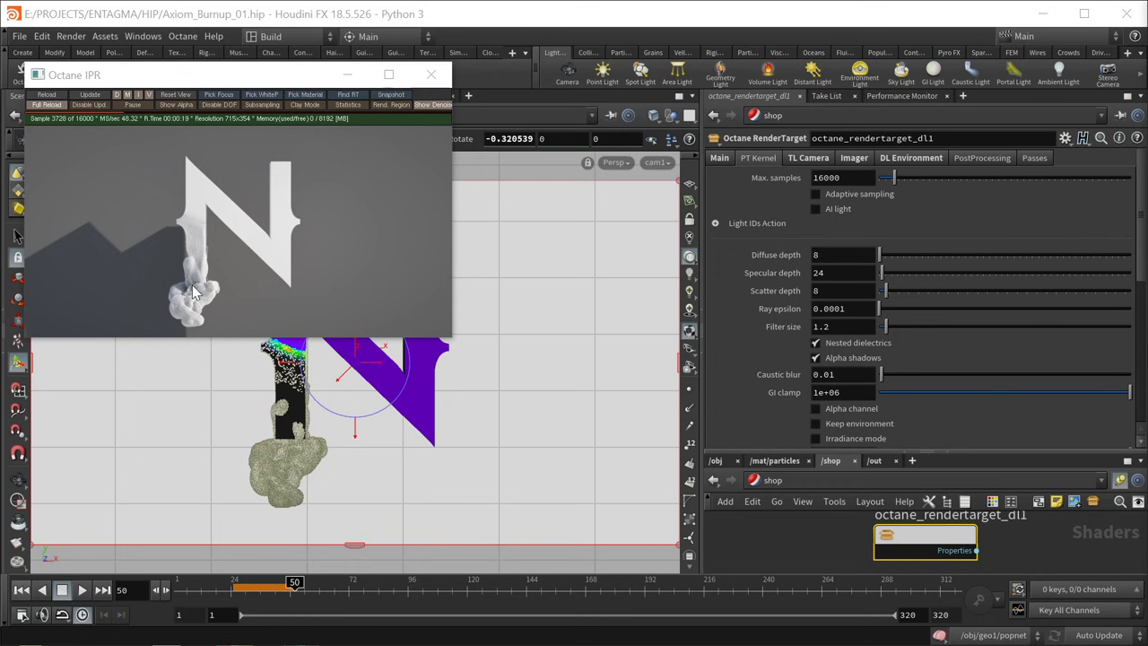
click(843, 255)
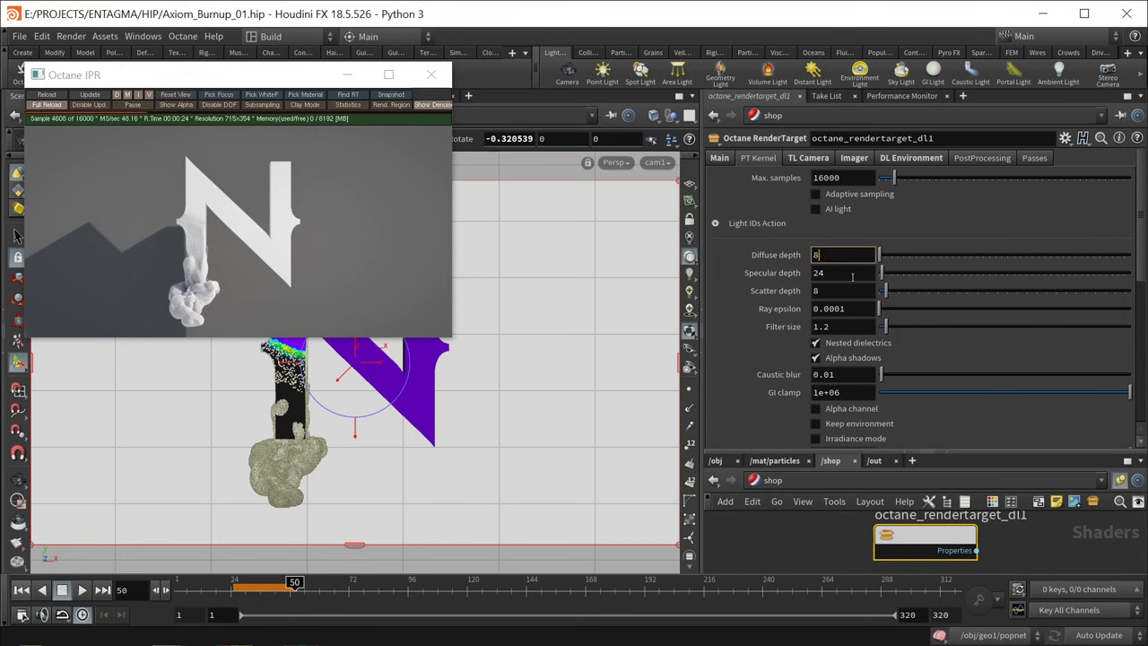
key(Return)
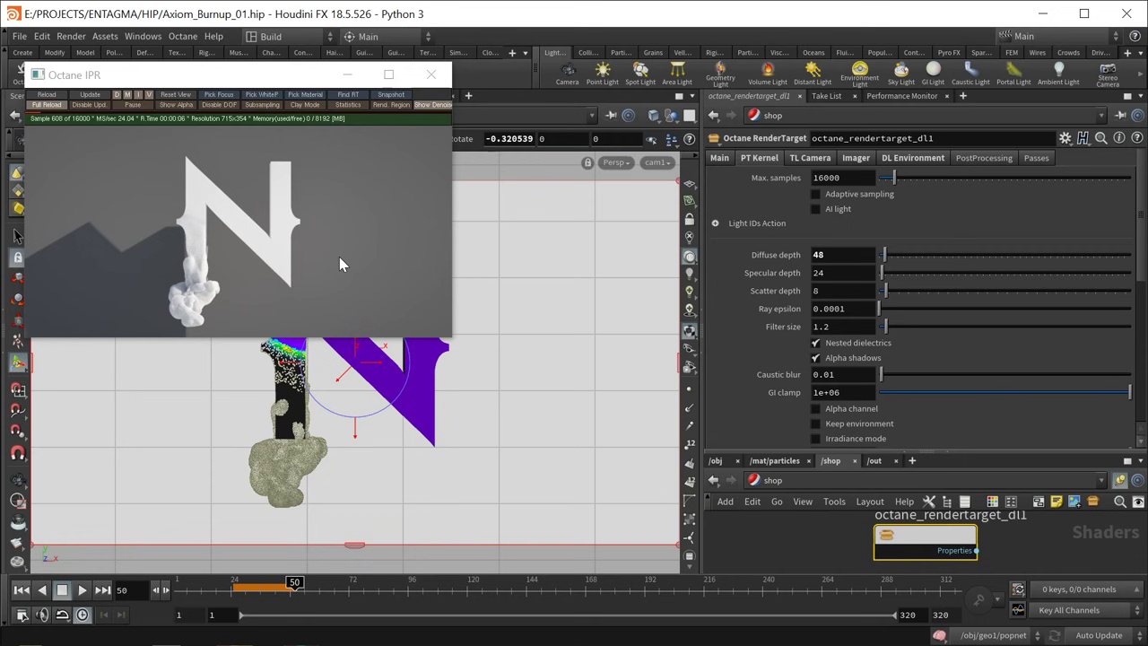
Step: Set both the specular depth and the scatter depth of the path tracing kernel to 4
double_click(827, 274)
text(4)
key(Tab)
text(4)
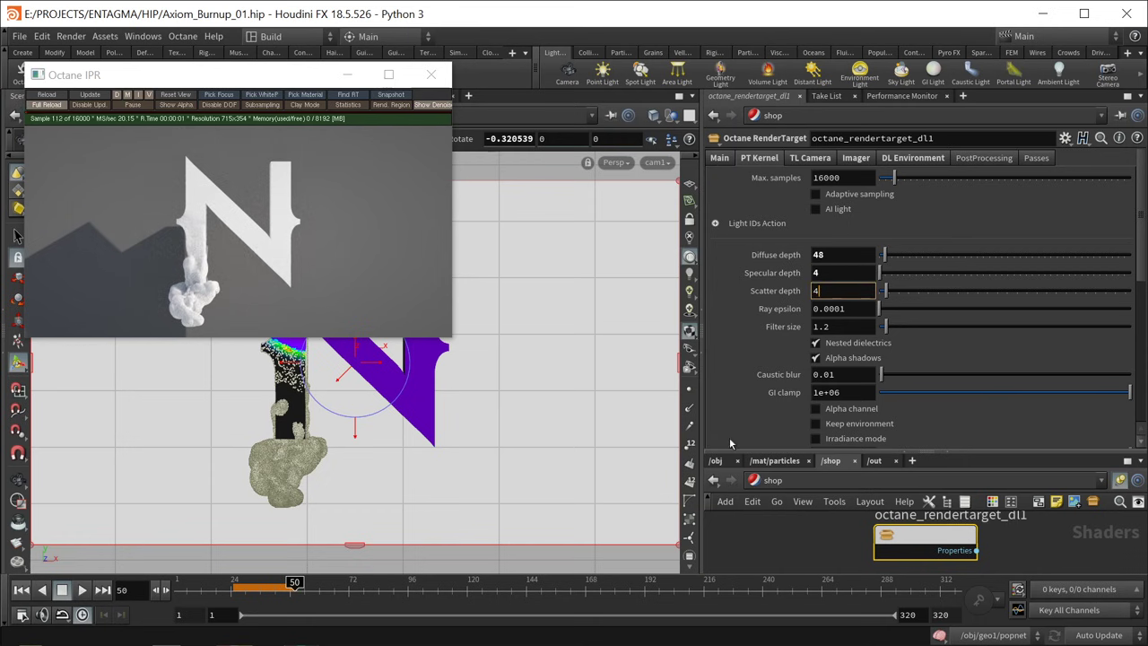
Step: Set the kernel's GI clamp to 20 and turn off Minimize net traffic
double_click(847, 391)
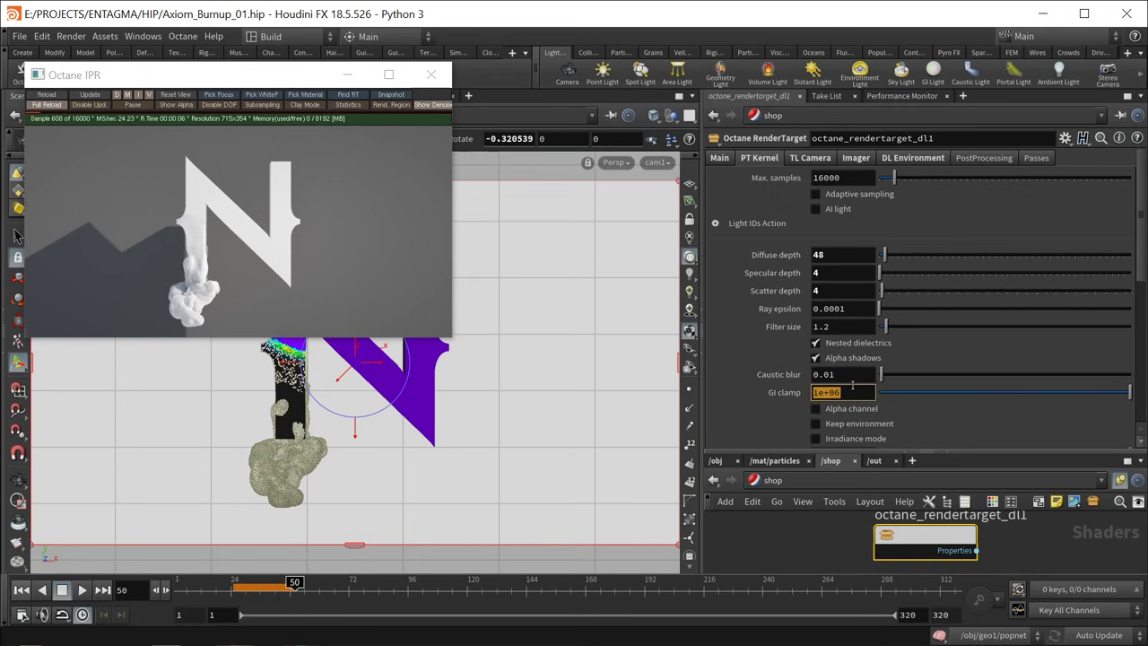
text(20)
key(Return)
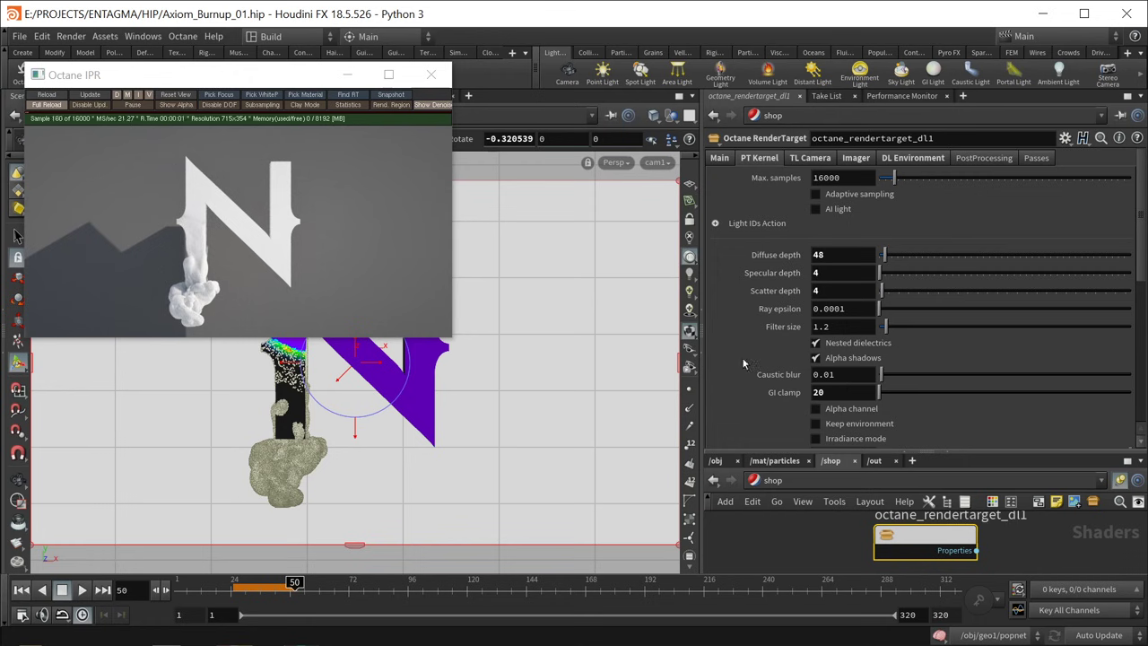
scroll(1132, 370, down, 5)
scroll(1133, 370, down, 1)
click(833, 355)
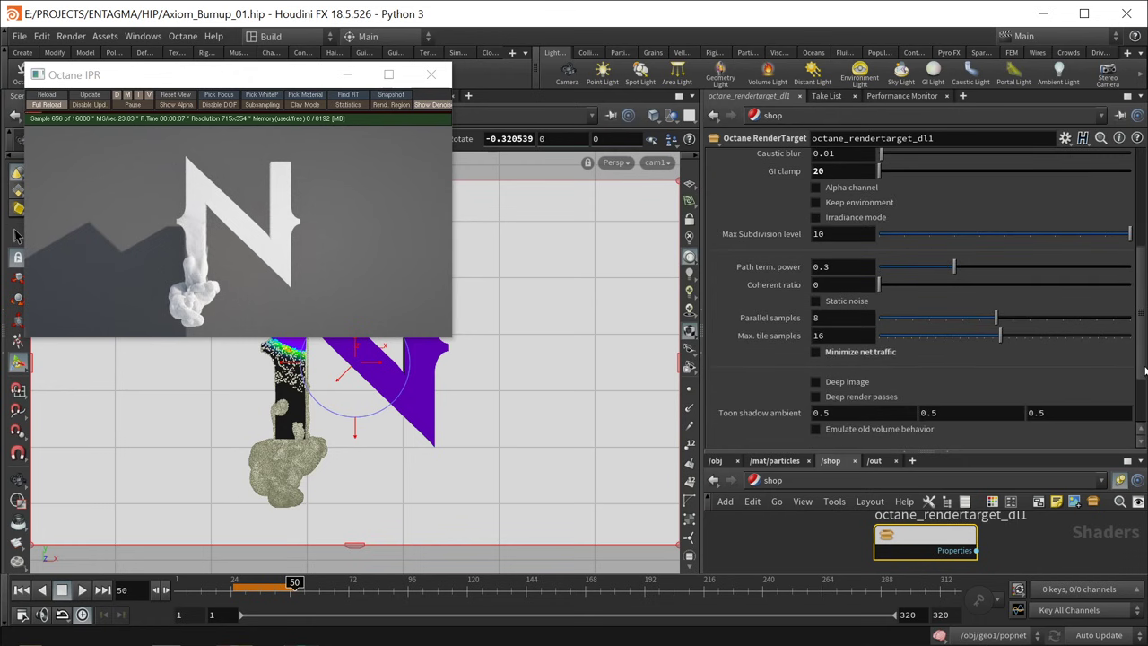
Step: Limit the path tracing kernel to 128 max samples and save the scene file
scroll(1145, 370, up, 10)
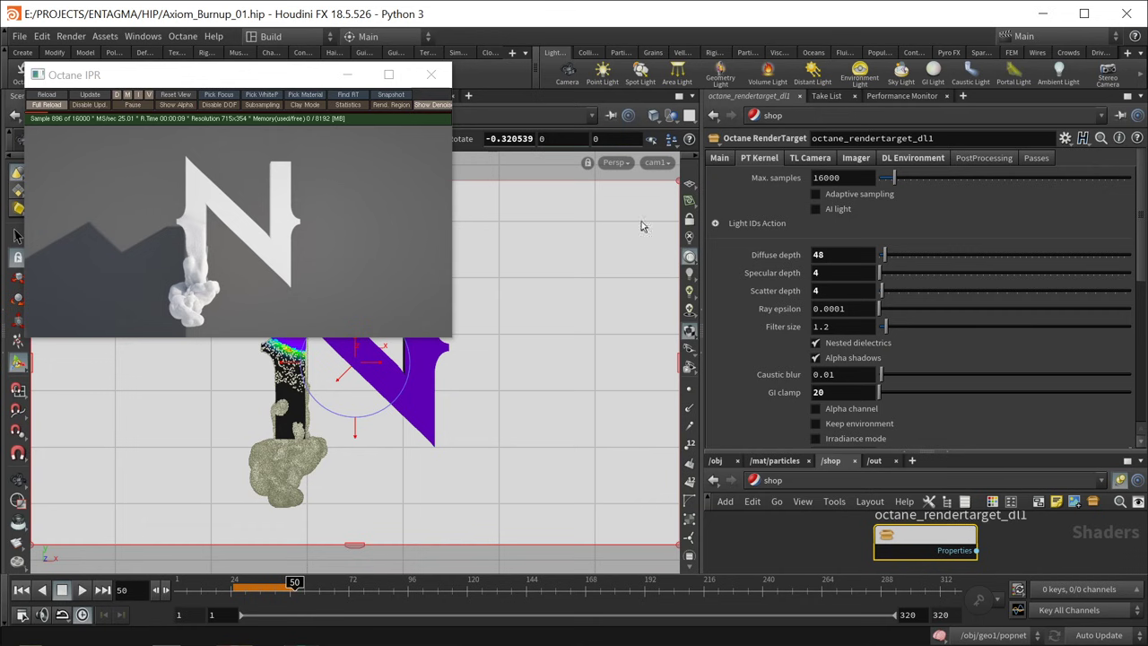
key(ctrl+z)
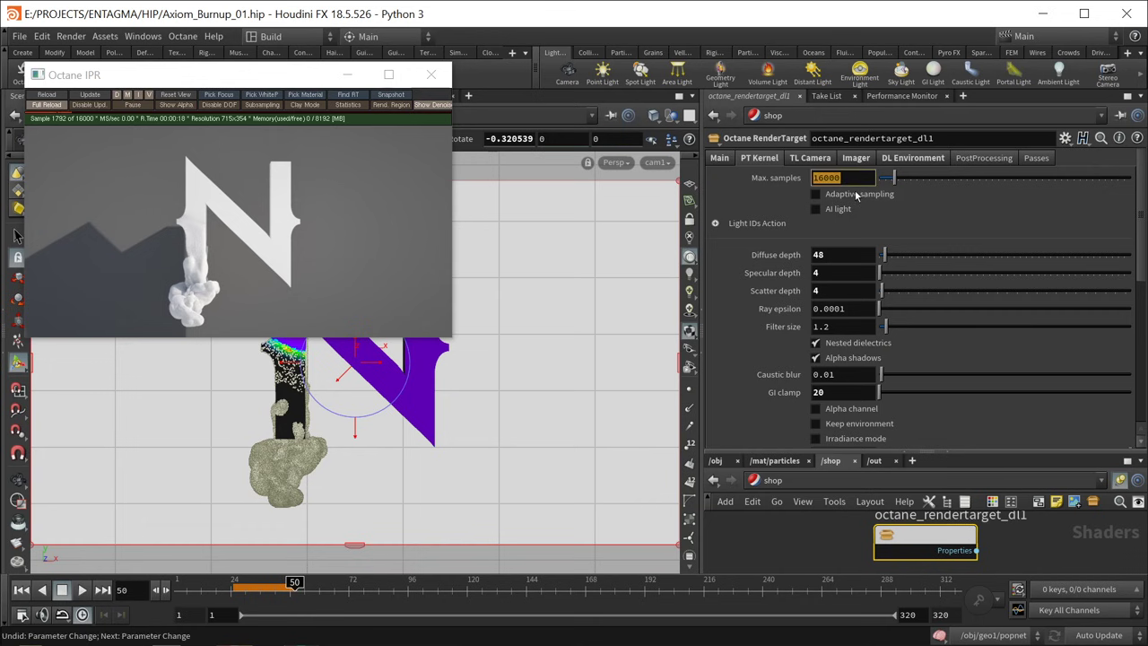
text(1)
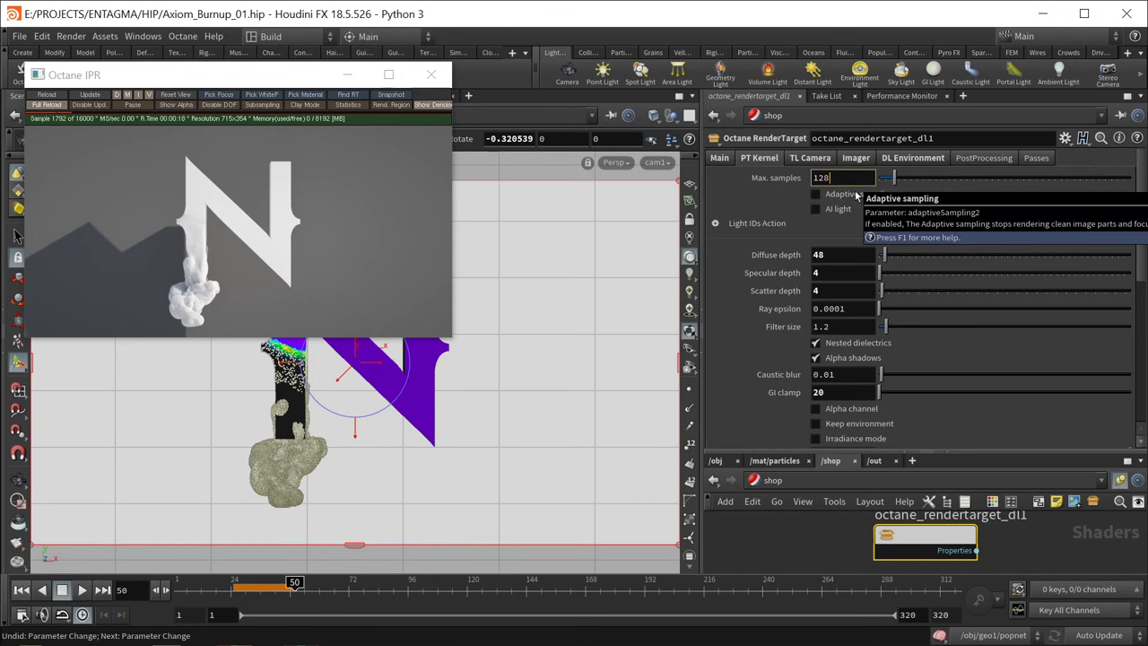
text(28)
key(Return)
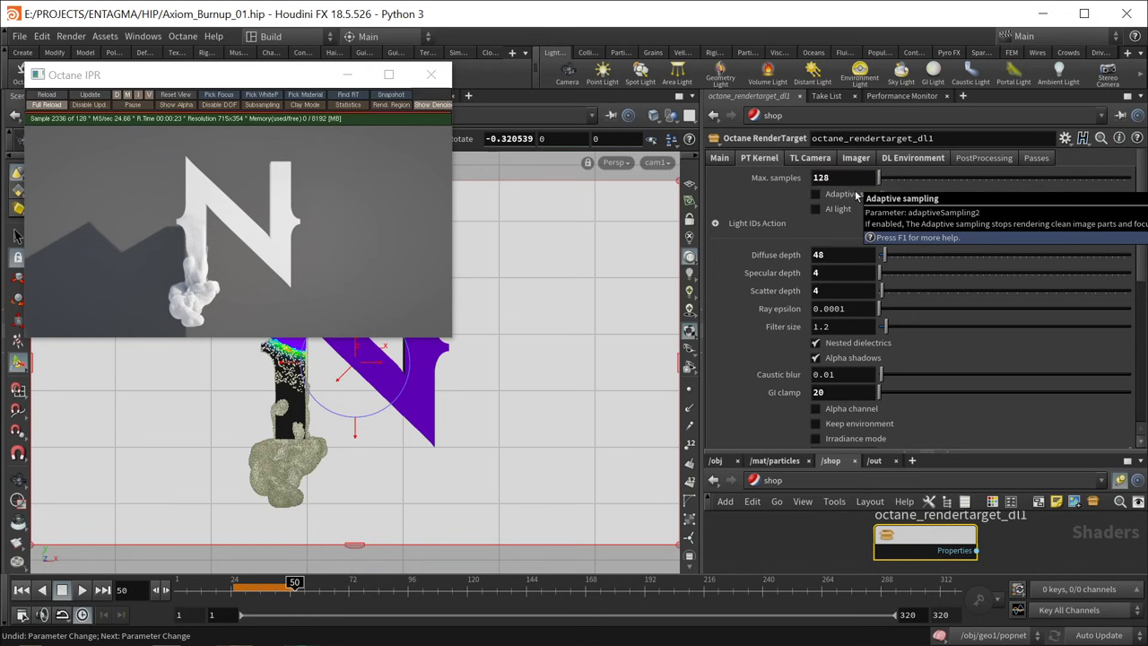
key(ctrl+s)
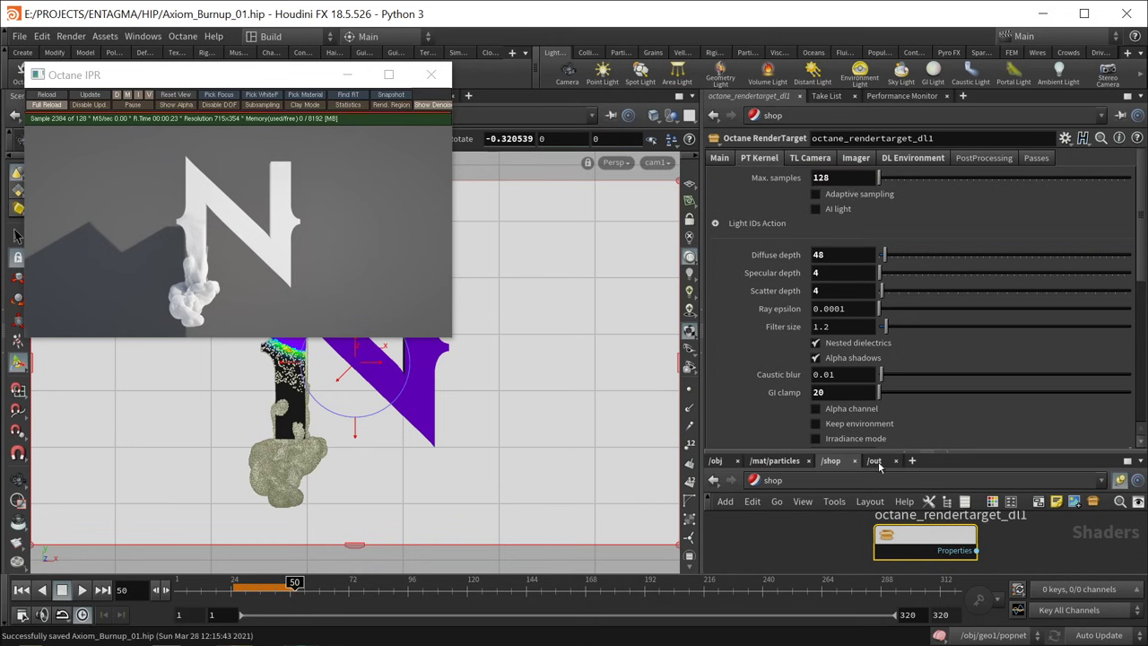
Step: Set Octane_ROP1's rendering mode to Full scene reload and turn off Overwrite MPlay frame in its output settings
click(879, 463)
drag(841, 518, 979, 565)
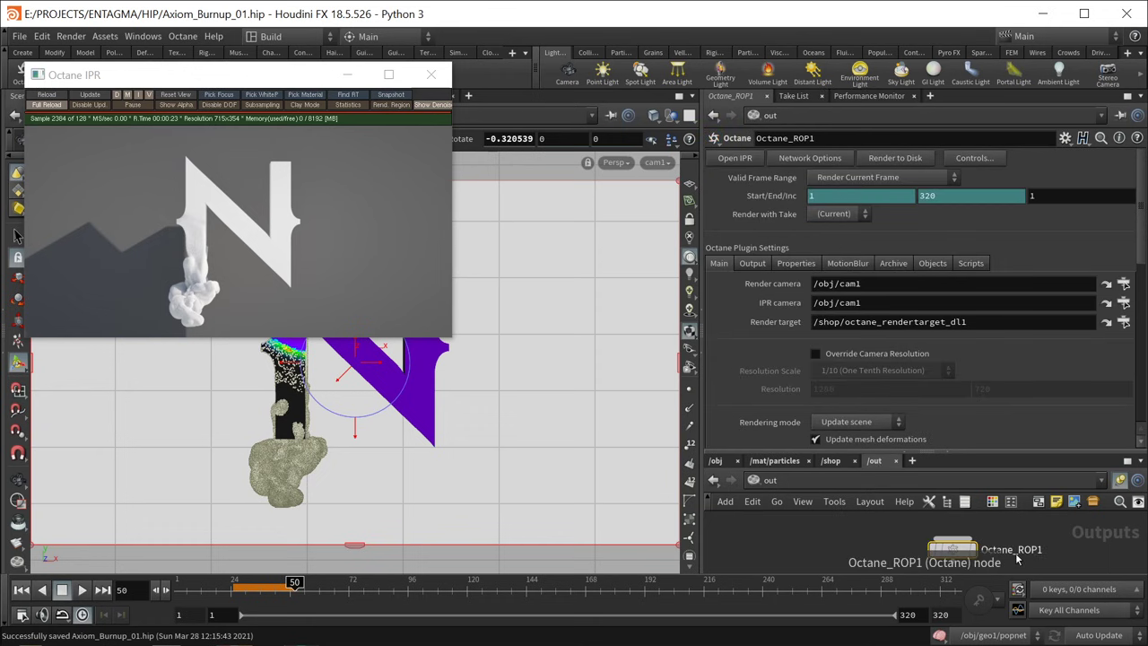
click(862, 421)
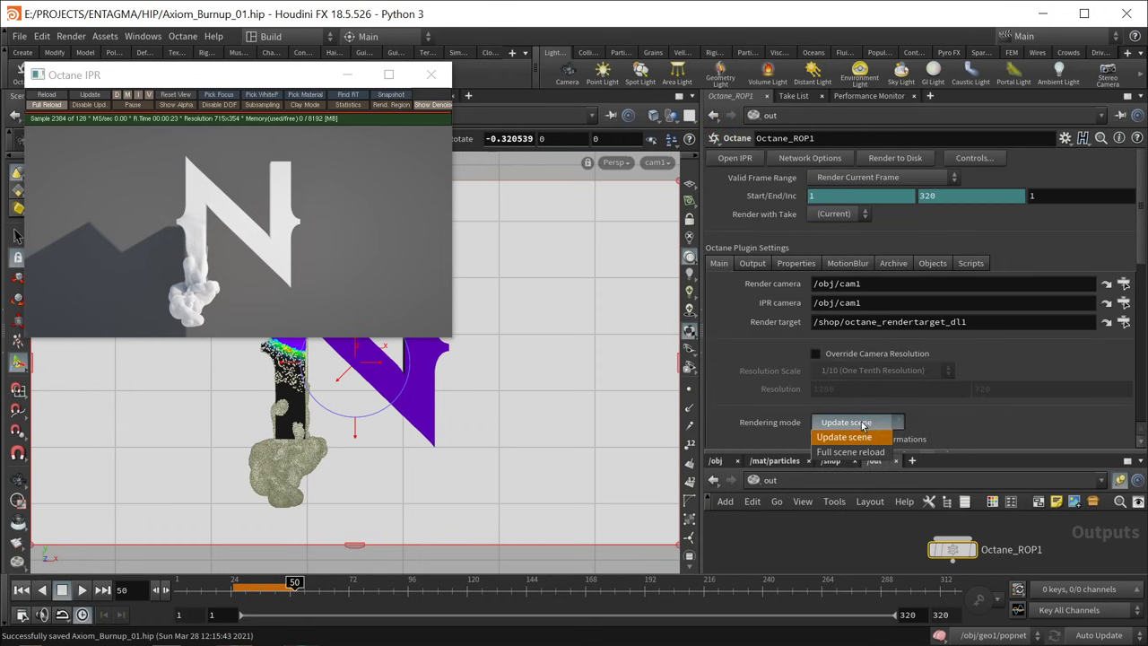
click(866, 455)
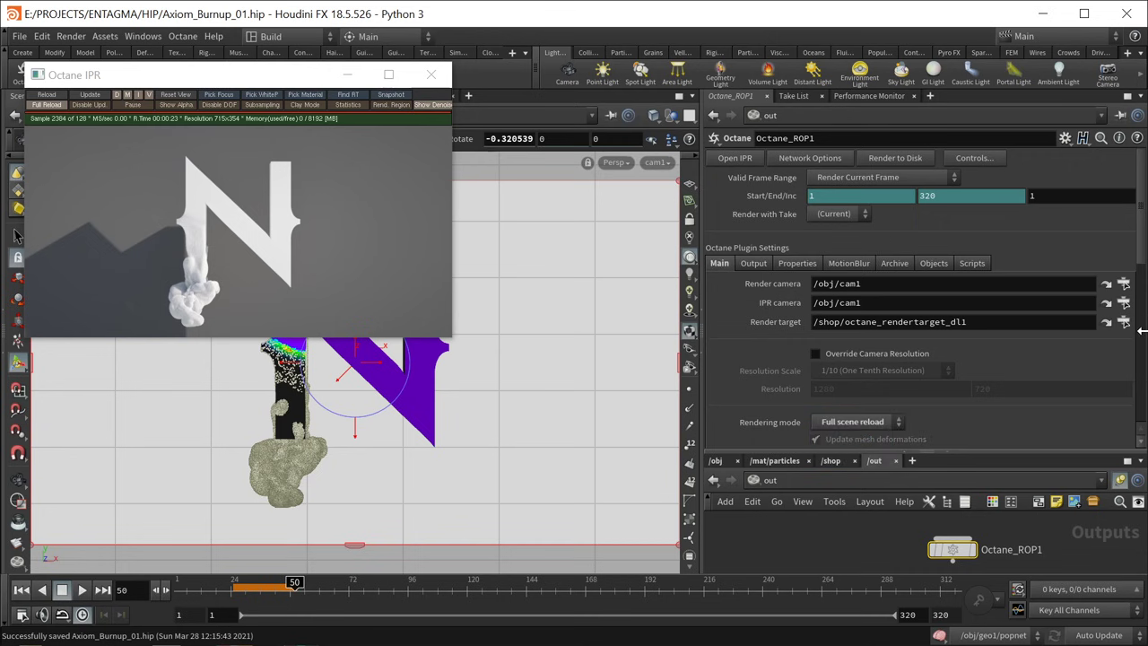
click(753, 264)
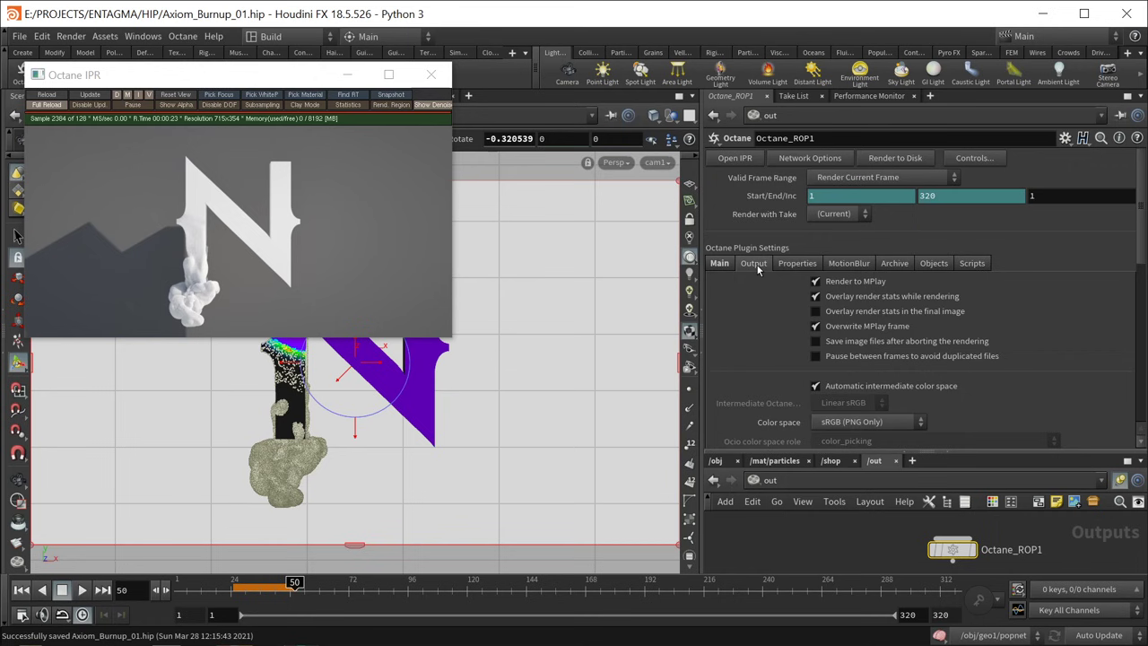
click(815, 325)
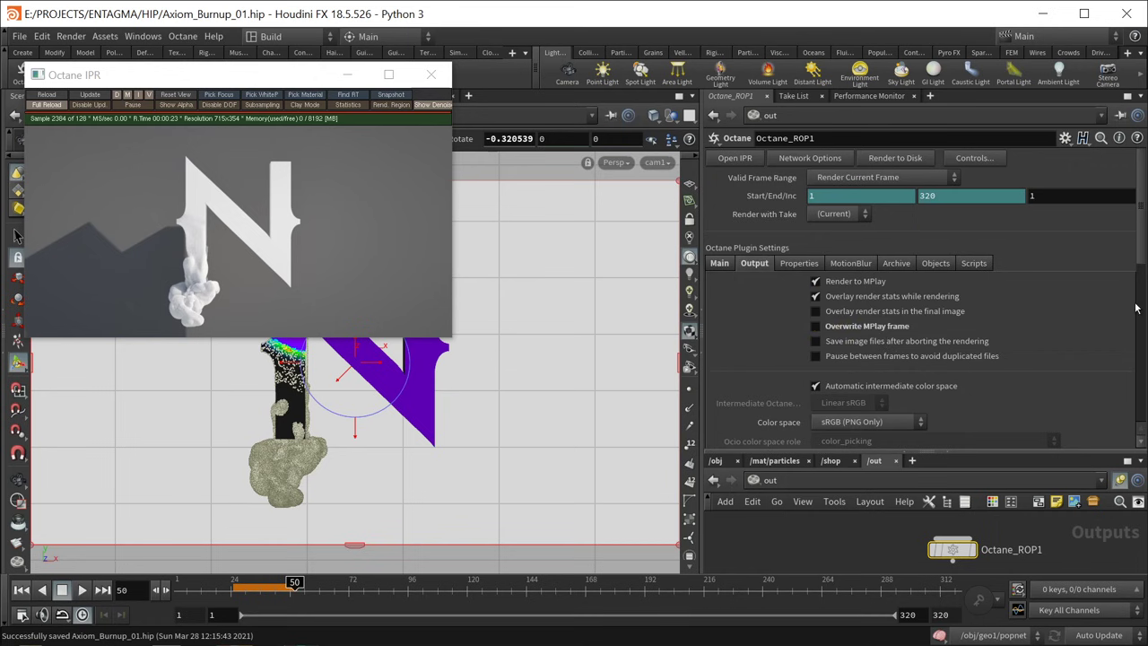
Step: Enable image file output on Octane_ROP1 and set the image file path to $HIP/render/$HIPNAME/$F4
scroll(1135, 309, down, 5)
click(845, 317)
click(921, 350)
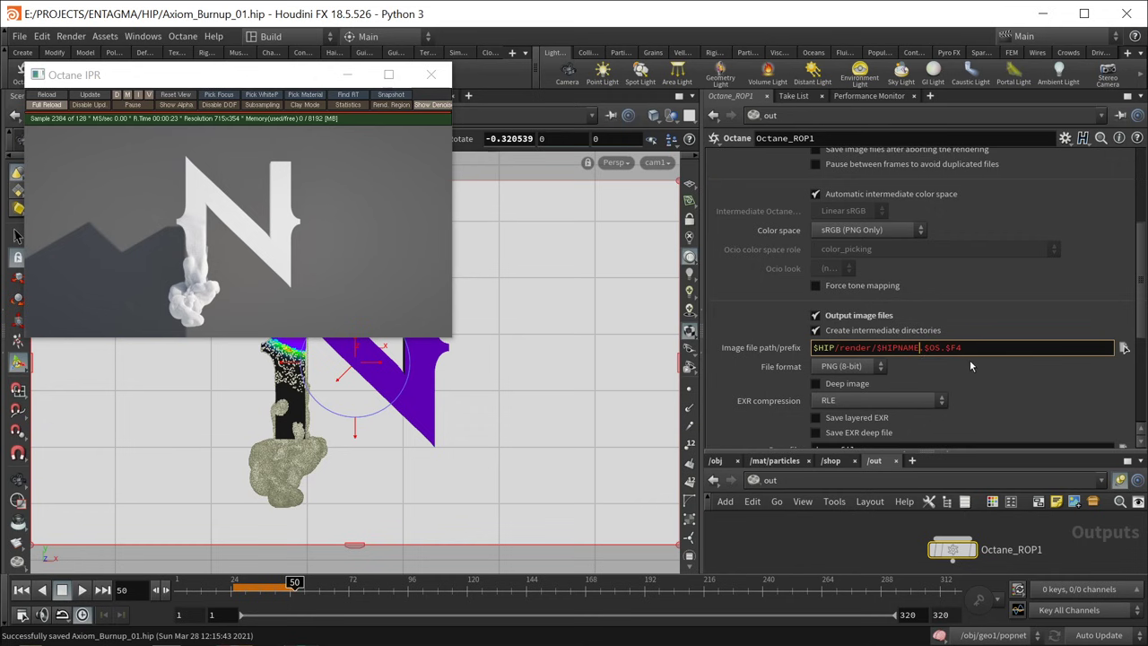
key(Delete)
text(/)
key(Return)
Step: Configure the image output with automatic intermediate color space off, PNG (16-bit) file format and forced tone mapping
click(836, 194)
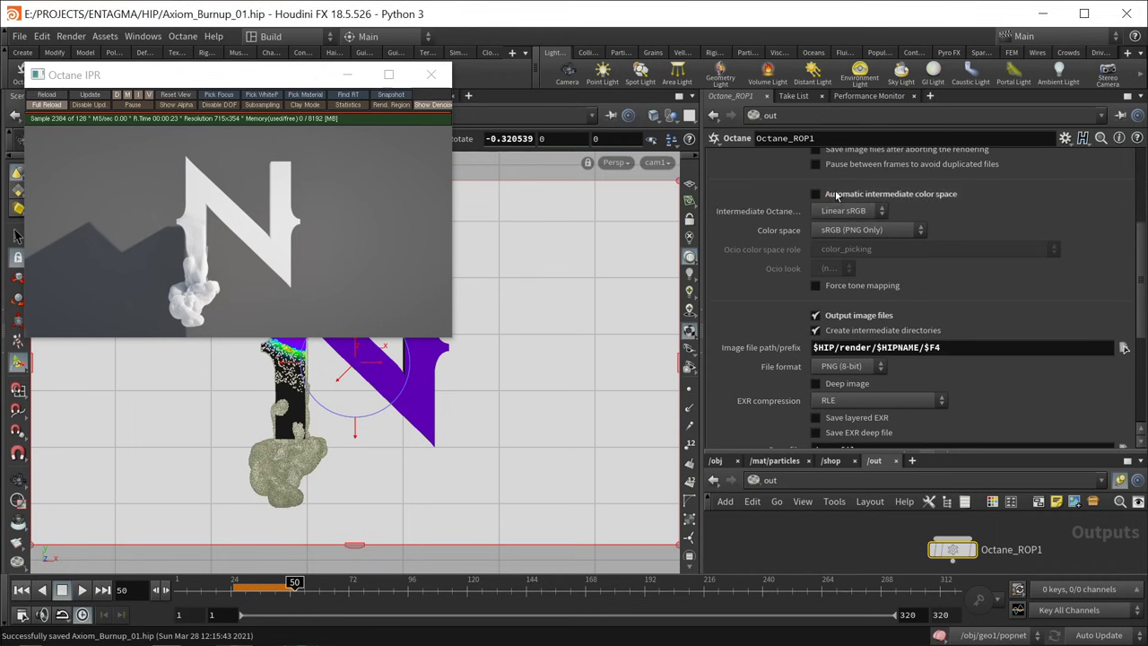
click(867, 366)
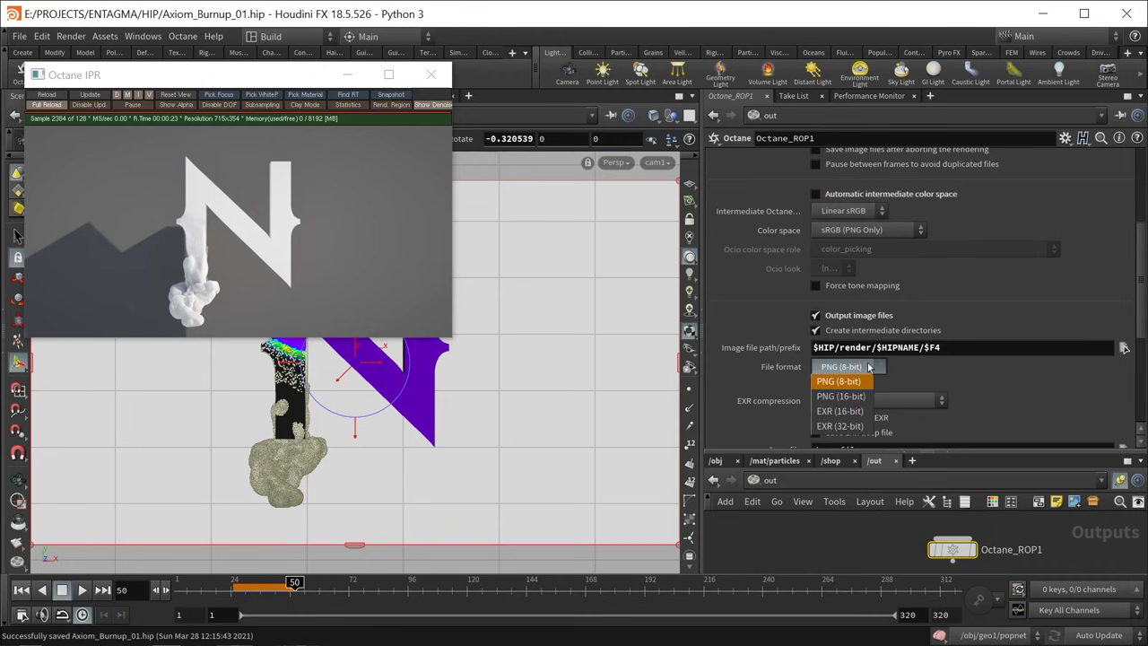
click(865, 398)
click(814, 286)
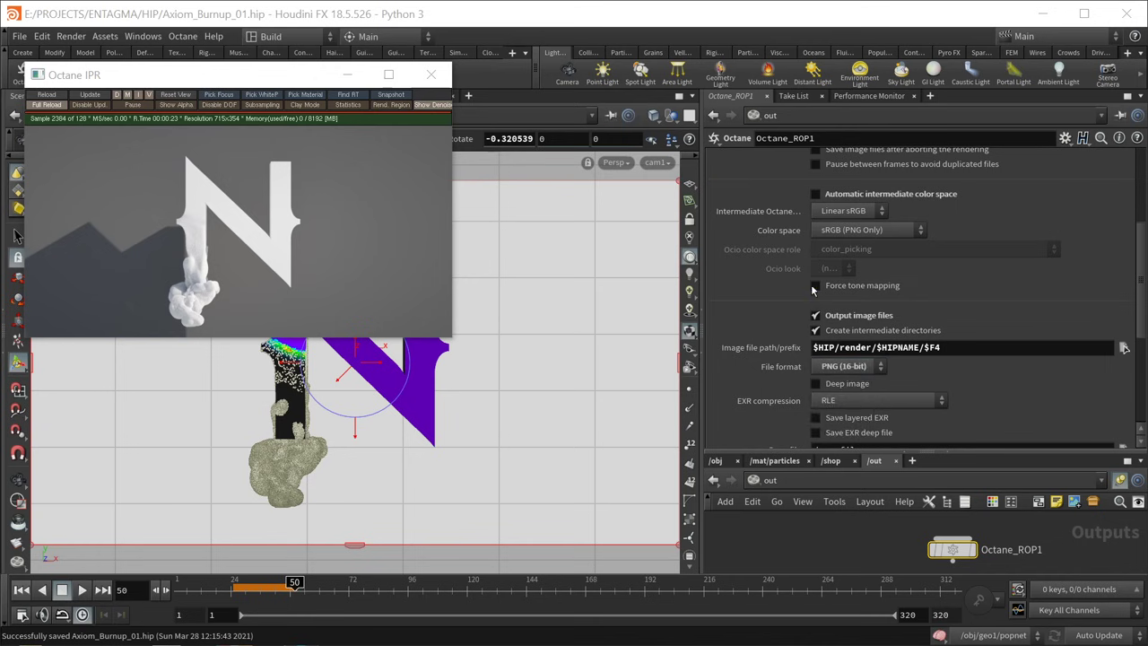
Step: Enable deformation, fur, instance and particle motion blur, and set the valid frame range to Render Frame Range
scroll(825, 260, up, 5)
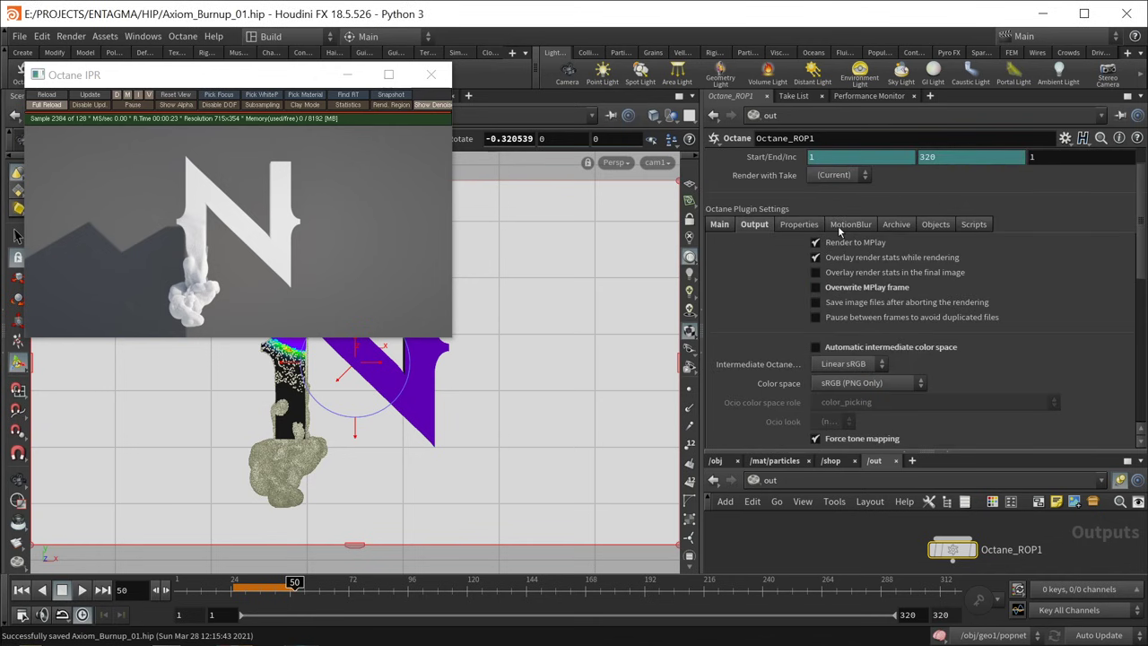
click(849, 225)
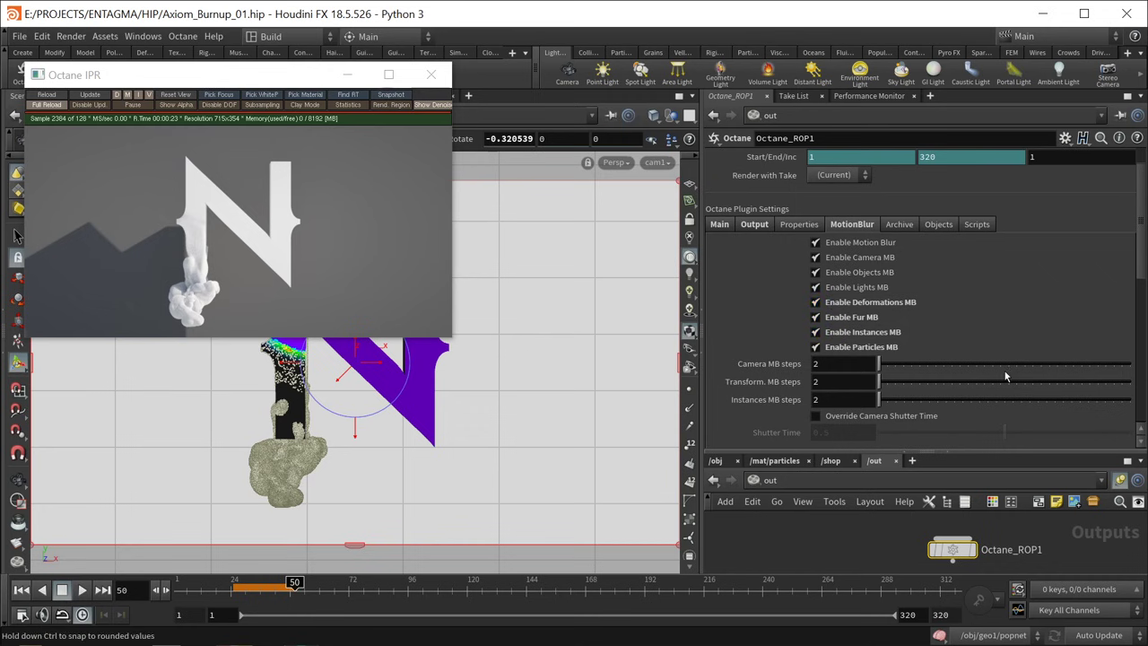
scroll(1004, 374, up, 1)
click(920, 180)
click(920, 209)
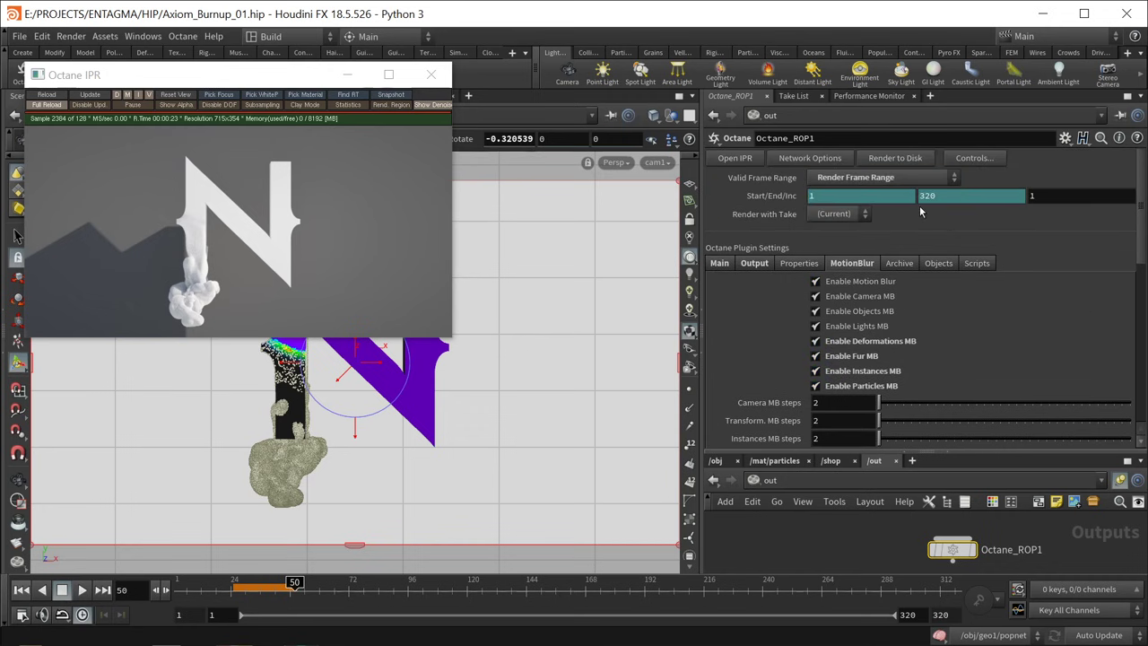
Step: Close the Octane IPR, render the frame range to disk, and set the MPlay display view to Raw
click(432, 74)
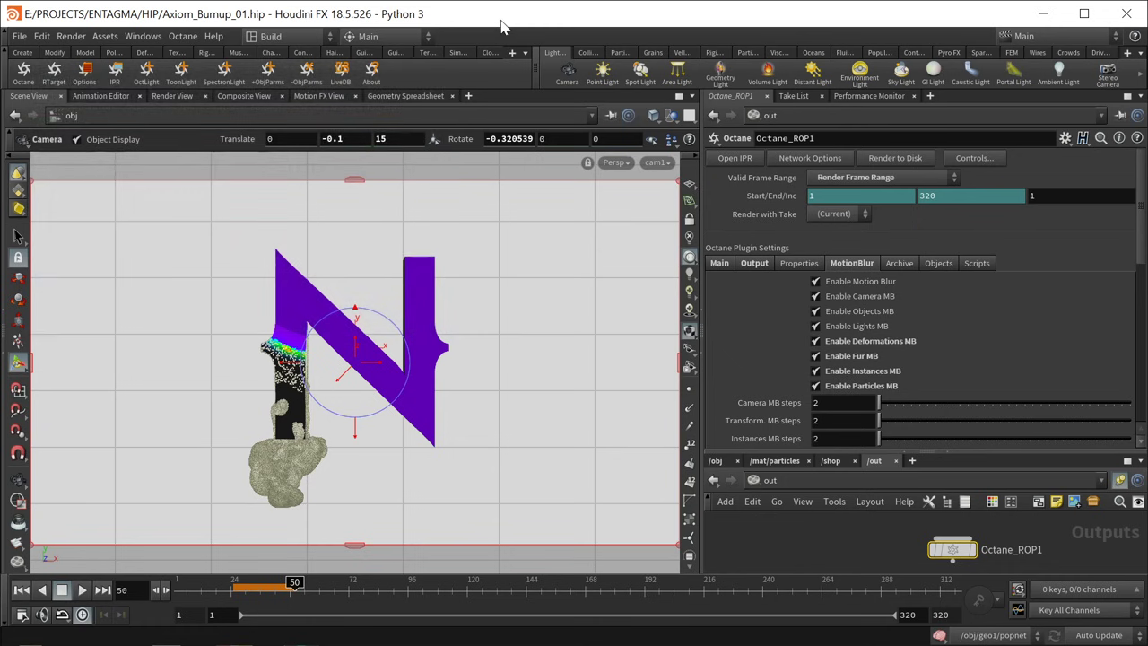
click(894, 159)
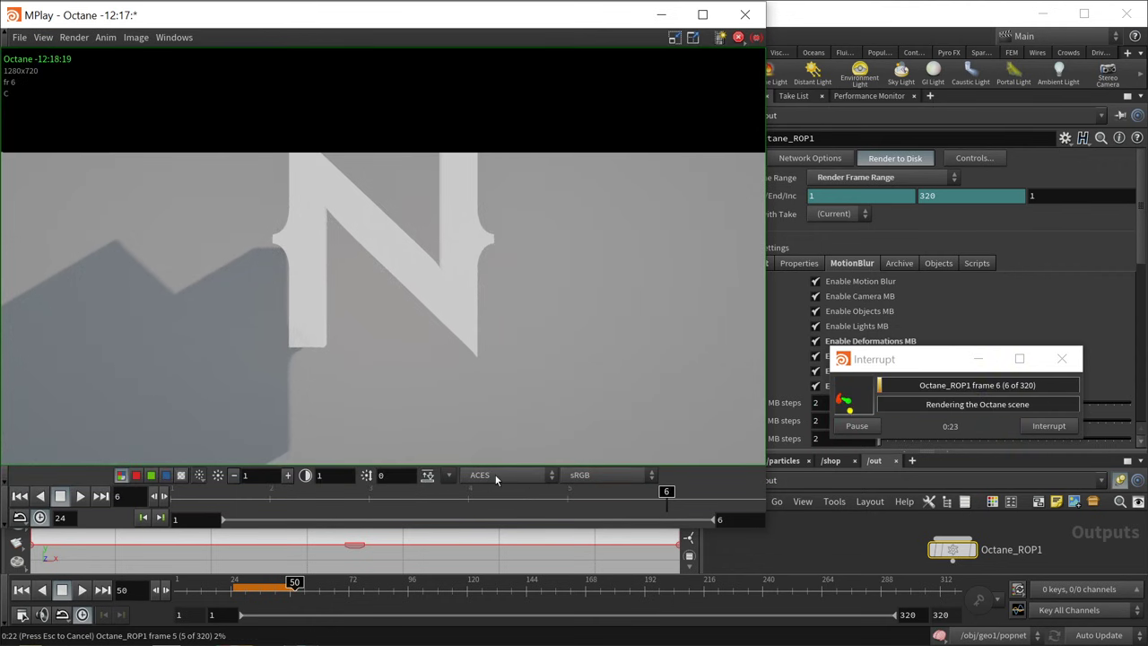
click(594, 476)
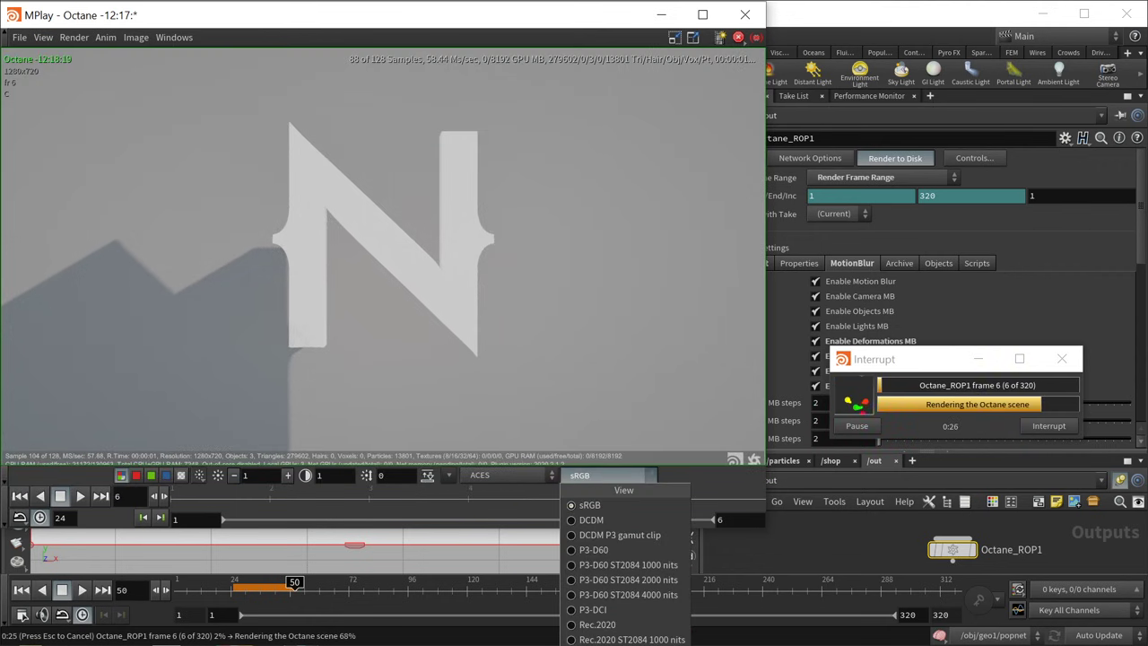
click(619, 638)
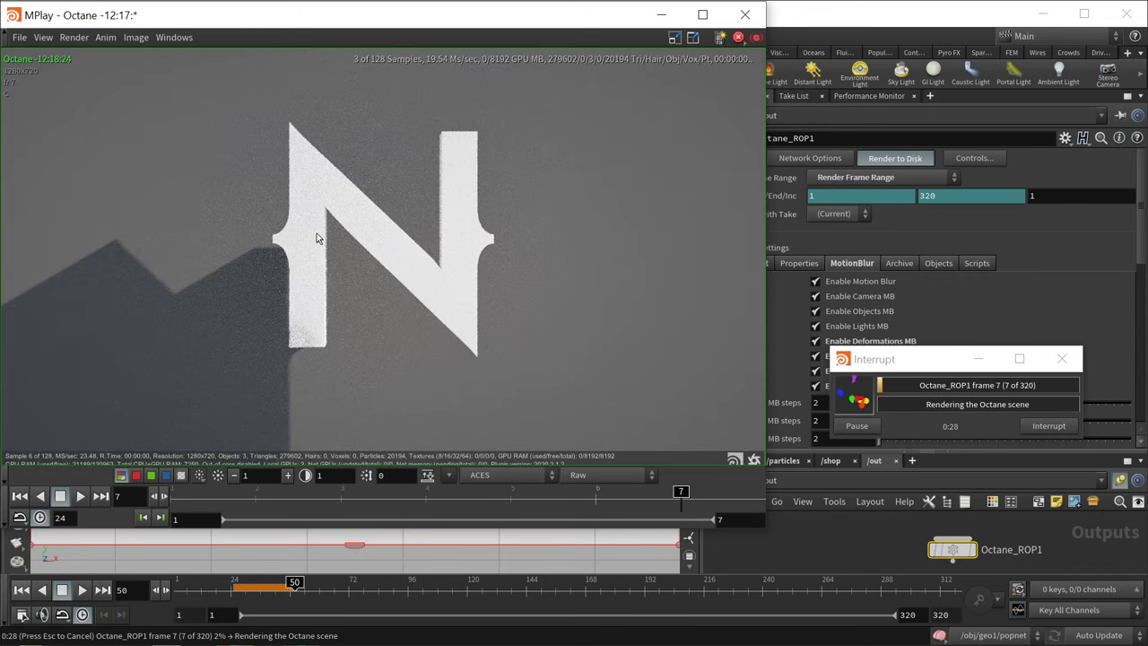